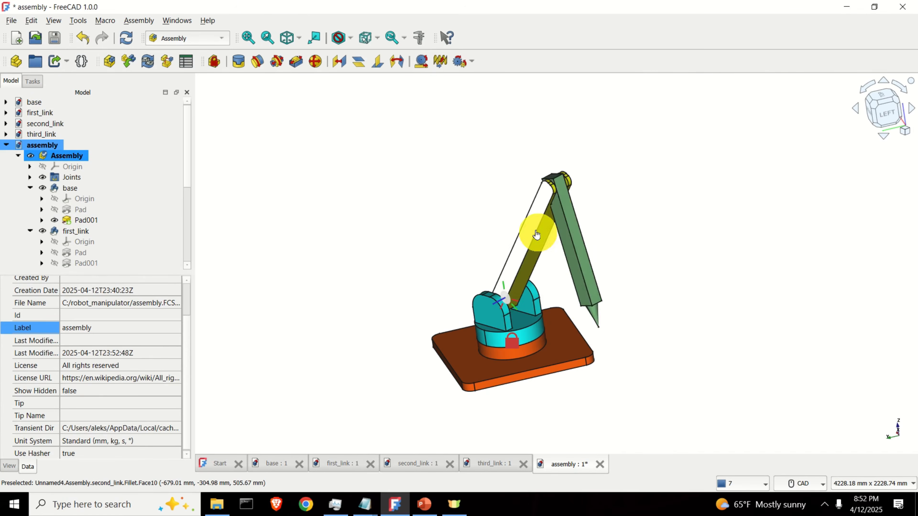
Rotate the cyan first link about the base and tilt the yellow second link forward to check their joints.
{"action": "scroll", "coordinate": [525, 237], "scroll_direction": "up", "scroll_amount": 3}
{"action": "scroll", "coordinate": [600, 154], "scroll_direction": "up", "scroll_amount": 2}
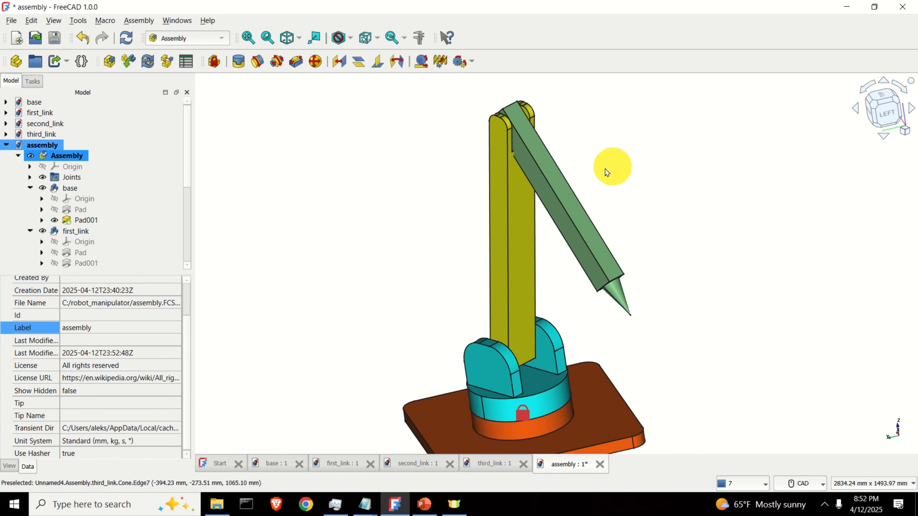
{"action": "scroll", "coordinate": [470, 311], "scroll_direction": "down", "scroll_amount": 3}
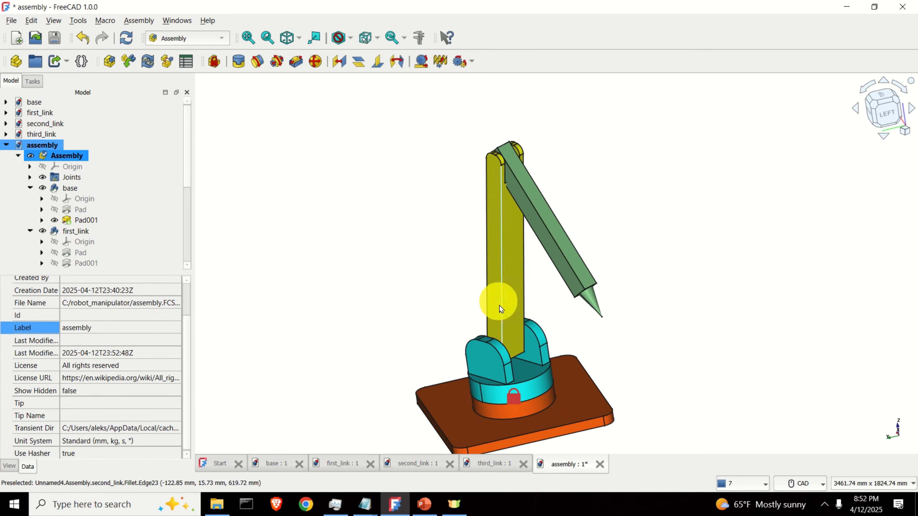
{"action": "left_click_drag", "start_coordinate": [488, 362], "coordinate": [526, 378]}
{"action": "left_click_drag", "start_coordinate": [505, 261], "coordinate": [574, 339]}
{"action": "scroll", "coordinate": [584, 343], "scroll_direction": "up", "scroll_amount": 1}
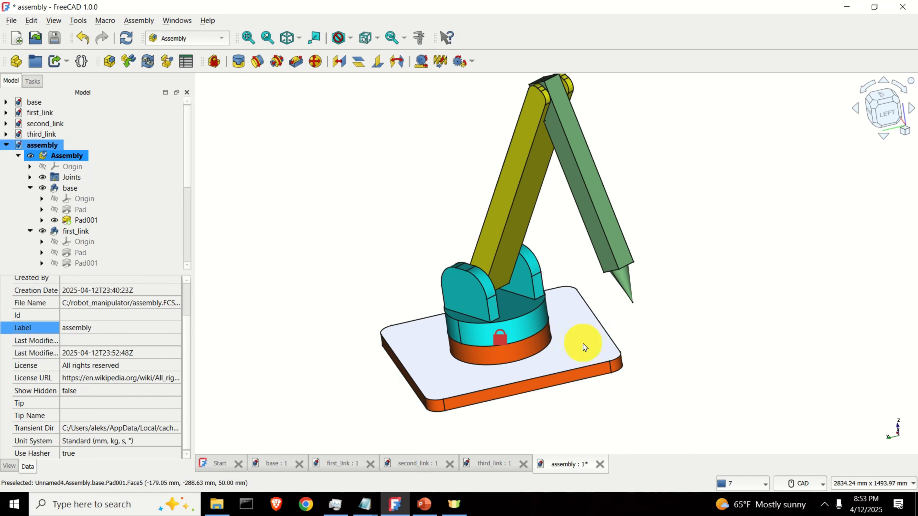
Turn the first link slightly on the fixed base and swing the second link upright between its brackets.
{"action": "scroll", "coordinate": [572, 342], "scroll_direction": "up", "scroll_amount": 2}
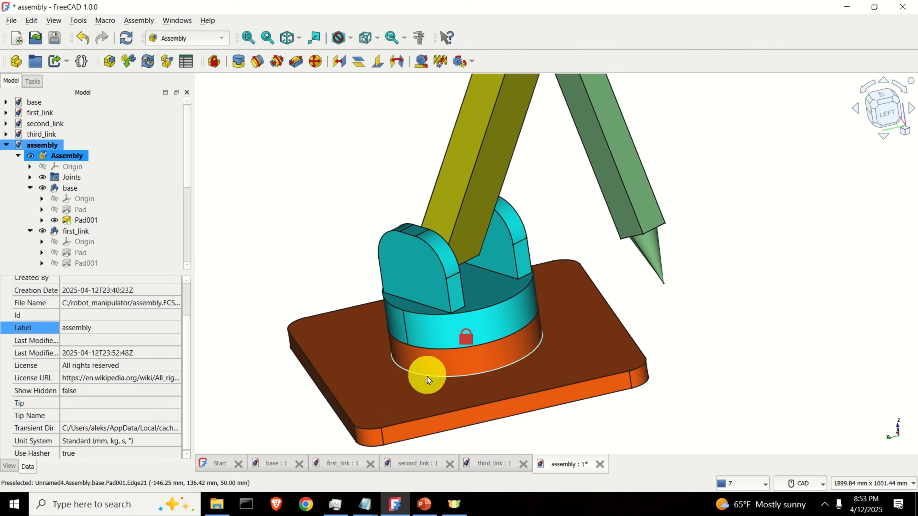
{"action": "scroll", "coordinate": [472, 327], "scroll_direction": "down", "scroll_amount": 2}
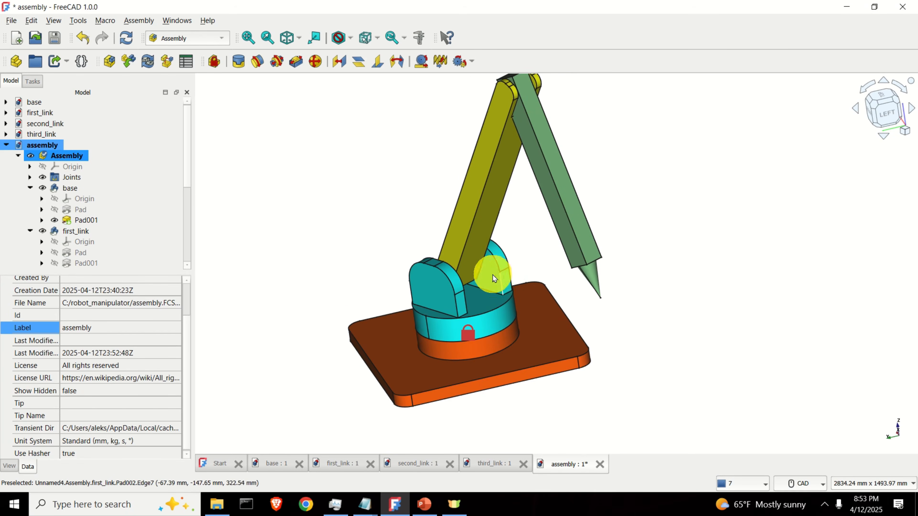
{"action": "mouse_move", "coordinate": [494, 278]}
{"action": "left_mouse_down"}
{"action": "mouse_move", "coordinate": [436, 301]}
{"action": "mouse_move", "coordinate": [492, 294]}
{"action": "left_mouse_up"}
{"action": "scroll", "coordinate": [464, 256], "scroll_direction": "down", "scroll_amount": 2}
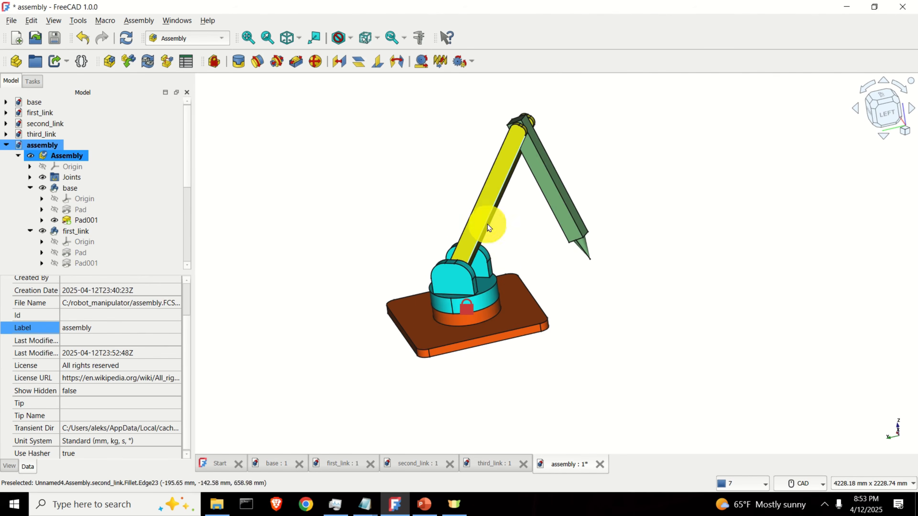
{"action": "mouse_move", "coordinate": [488, 225]}
{"action": "left_mouse_down"}
{"action": "mouse_move", "coordinate": [486, 207]}
{"action": "mouse_move", "coordinate": [441, 188]}
{"action": "mouse_move", "coordinate": [412, 190]}
{"action": "mouse_move", "coordinate": [477, 241]}
{"action": "mouse_move", "coordinate": [476, 231]}
{"action": "mouse_move", "coordinate": [408, 220]}
{"action": "mouse_move", "coordinate": [484, 242]}
{"action": "mouse_move", "coordinate": [460, 251]}
{"action": "mouse_move", "coordinate": [482, 228]}
{"action": "mouse_move", "coordinate": [427, 300]}
{"action": "left_mouse_up"}
{"action": "scroll", "coordinate": [461, 260], "scroll_direction": "up", "scroll_amount": 2}
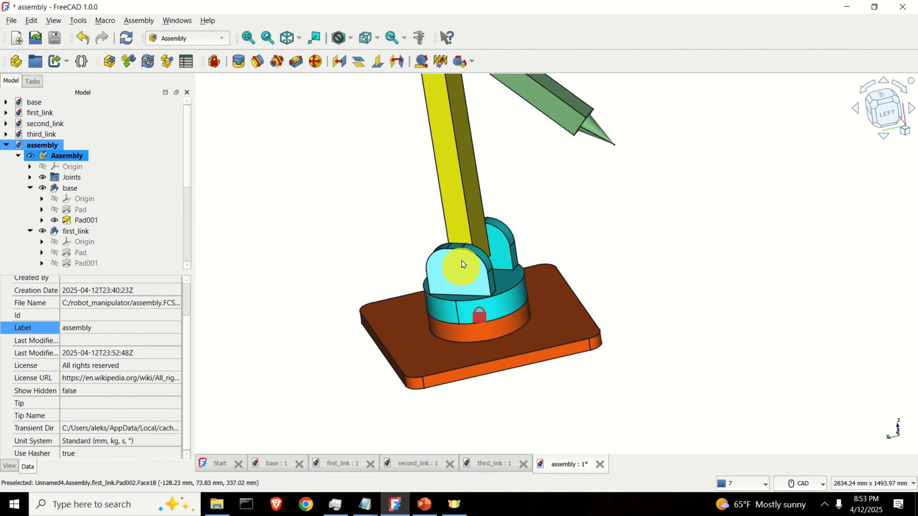
{"action": "scroll", "coordinate": [461, 260], "scroll_direction": "down", "scroll_amount": 2}
{"action": "left_click_drag", "start_coordinate": [441, 131], "coordinate": [462, 156]}
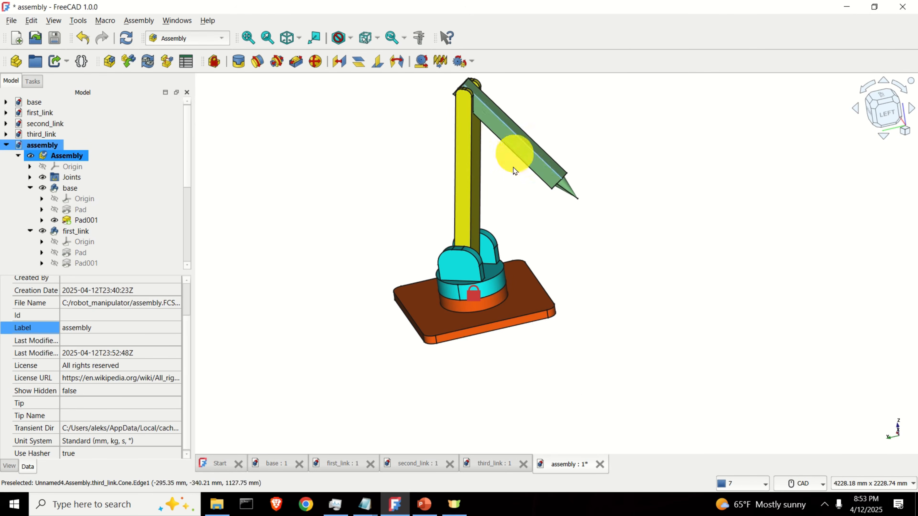
Pivot the green third link about the upper end of the second link to check its joint.
{"action": "middle_click_drag", "start_coordinate": [592, 115], "coordinate": [618, 196]}
{"action": "left_click_drag", "start_coordinate": [545, 221], "coordinate": [539, 195]}
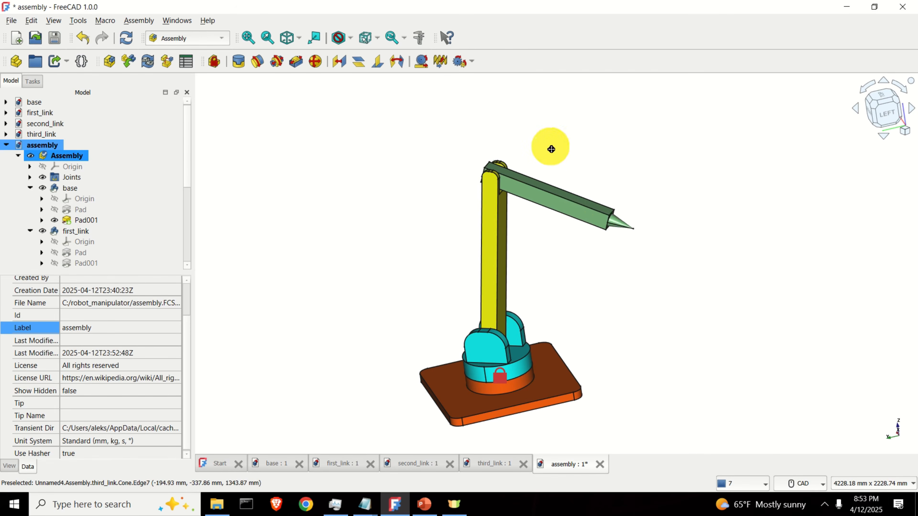
{"action": "scroll", "coordinate": [506, 181], "scroll_direction": "up", "scroll_amount": 3}
{"action": "left_click_drag", "start_coordinate": [568, 230], "coordinate": [581, 251]}
{"action": "scroll", "coordinate": [588, 270], "scroll_direction": "down", "scroll_amount": 4}
Move the robot arm's links through several more poses to check the combined motion of all joints.
{"action": "middle_click_drag", "start_coordinate": [592, 299], "coordinate": [602, 270]}
{"action": "middle_click_drag", "start_coordinate": [622, 333], "coordinate": [601, 354]}
{"action": "left_click_drag", "start_coordinate": [576, 356], "coordinate": [630, 344]}
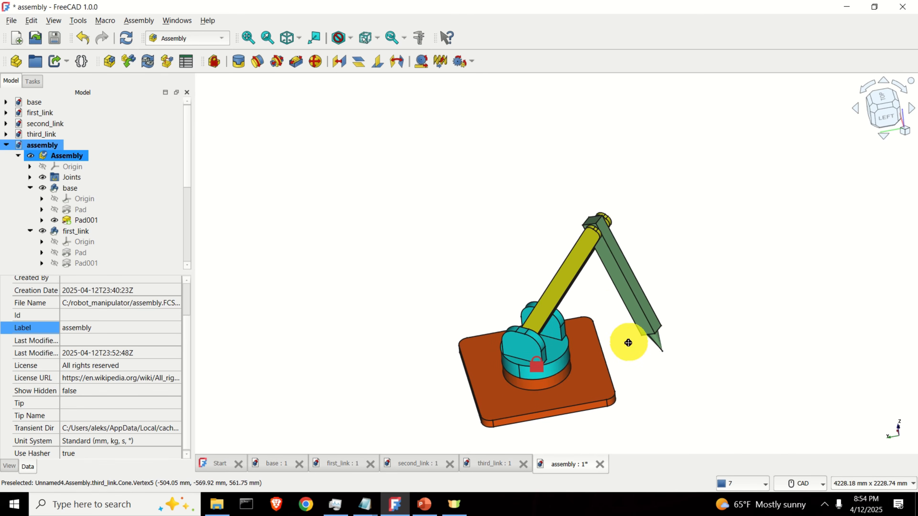
{"action": "middle_click_drag", "start_coordinate": [629, 343], "coordinate": [600, 303]}
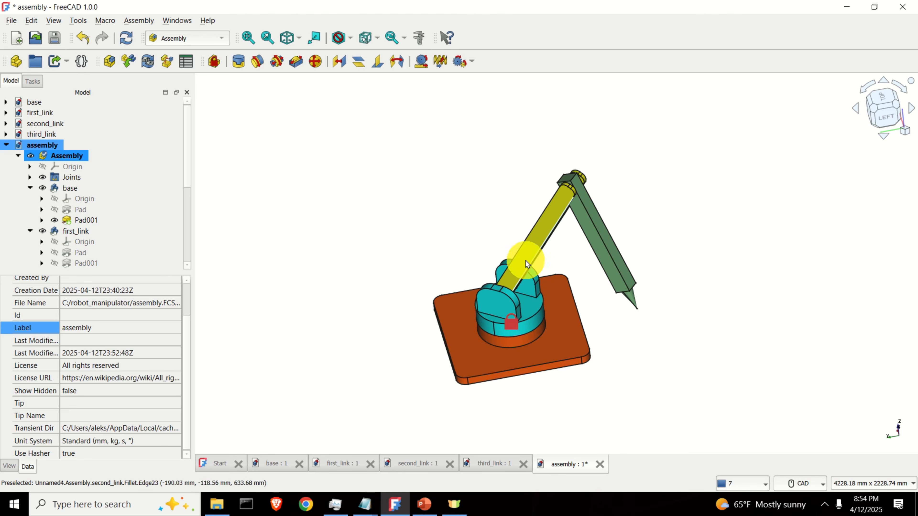
{"action": "scroll", "coordinate": [530, 258], "scroll_direction": "up", "scroll_amount": 1}
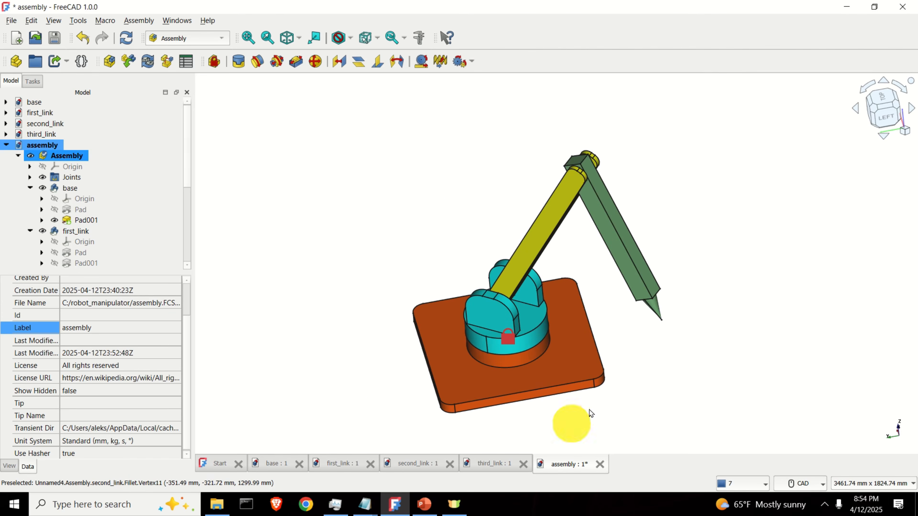
{"action": "mouse_move", "coordinate": [548, 225]}
{"action": "left_mouse_down"}
{"action": "mouse_move", "coordinate": [513, 260]}
{"action": "mouse_move", "coordinate": [492, 235]}
{"action": "mouse_move", "coordinate": [450, 236]}
{"action": "mouse_move", "coordinate": [601, 283]}
{"action": "mouse_move", "coordinate": [660, 248]}
{"action": "mouse_move", "coordinate": [651, 201]}
{"action": "mouse_move", "coordinate": [689, 242]}
{"action": "mouse_move", "coordinate": [636, 302]}
{"action": "mouse_move", "coordinate": [596, 275]}
{"action": "left_mouse_up"}
{"action": "left_click_drag", "start_coordinate": [570, 232], "coordinate": [534, 231]}
{"action": "left_click_drag", "start_coordinate": [597, 235], "coordinate": [652, 236]}
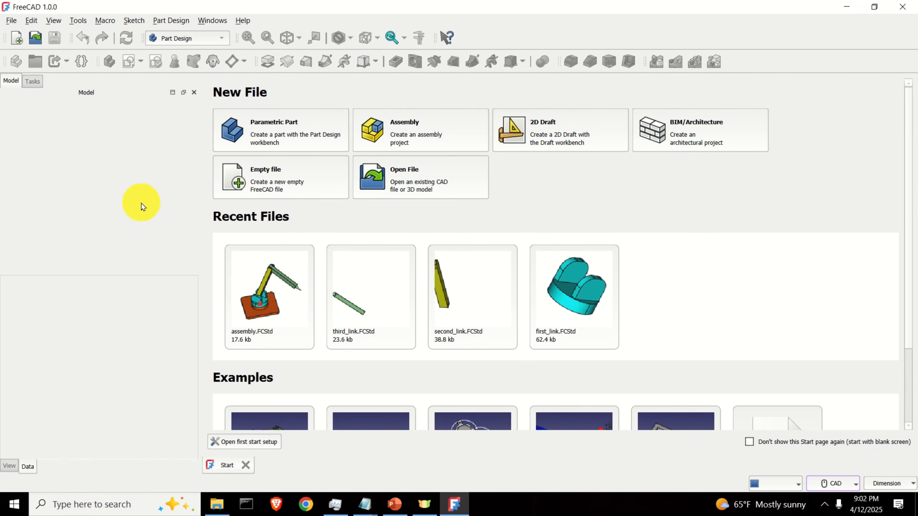
Create a new document and set its label to base.
{"action": "left_click", "coordinate": [16, 39]}
{"action": "left_click", "coordinate": [56, 103]}
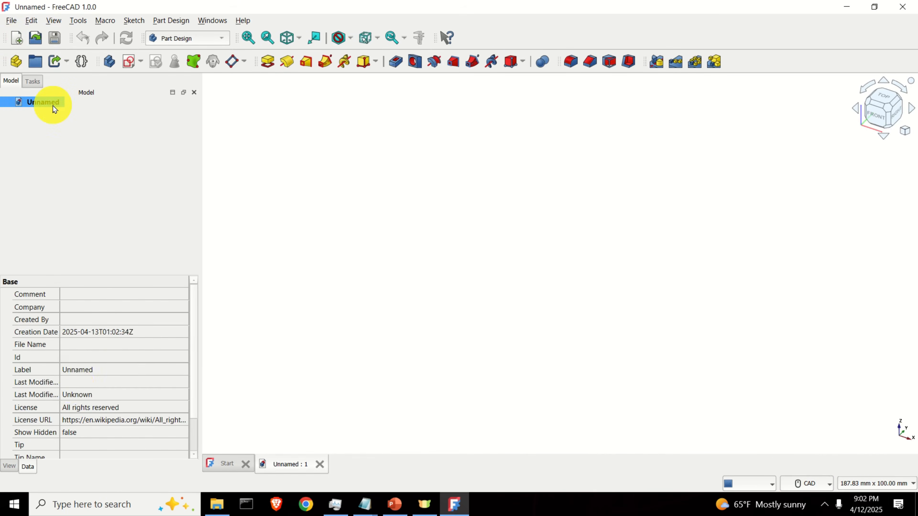
{"action": "left_click", "coordinate": [99, 369]}
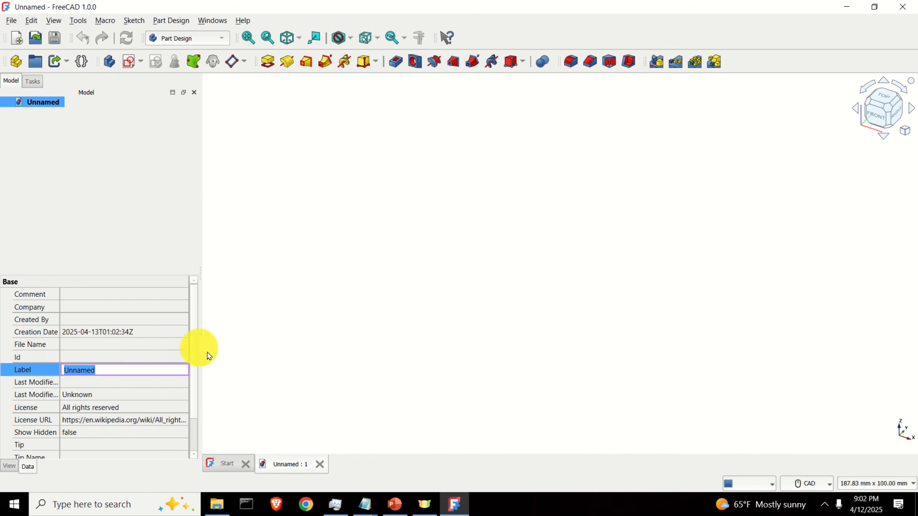
{"action": "type", "text": "base"}
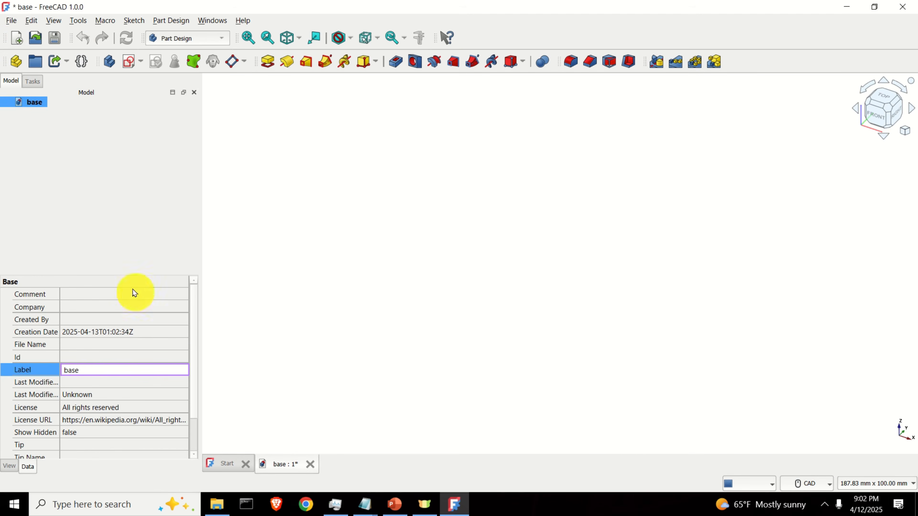
{"action": "key", "text": "Return"}
Add a body to the base document and label it base.
{"action": "left_click", "coordinate": [33, 103]}
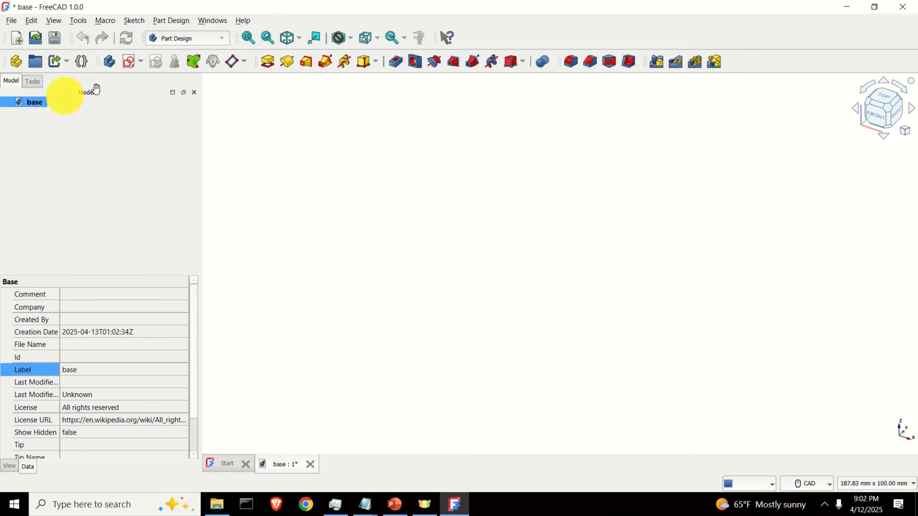
{"action": "left_click", "coordinate": [111, 62]}
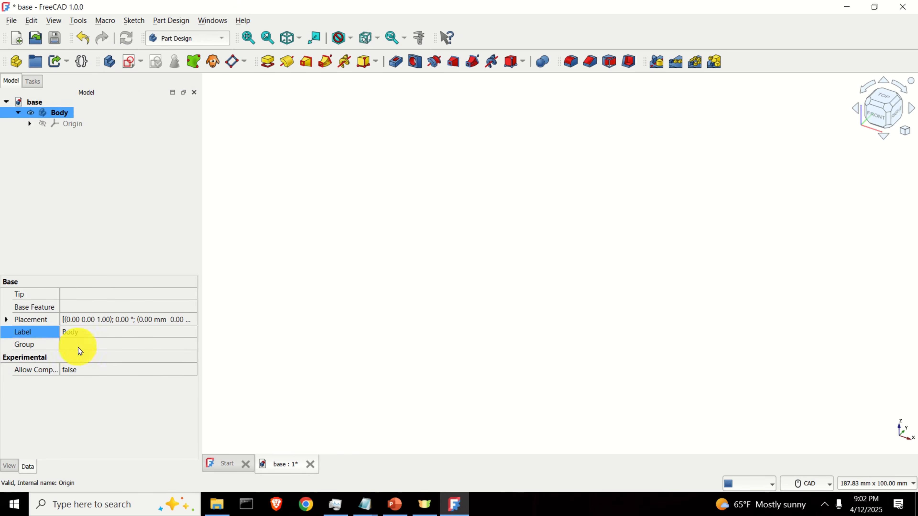
{"action": "left_click", "coordinate": [93, 332]}
{"action": "type", "text": "base"}
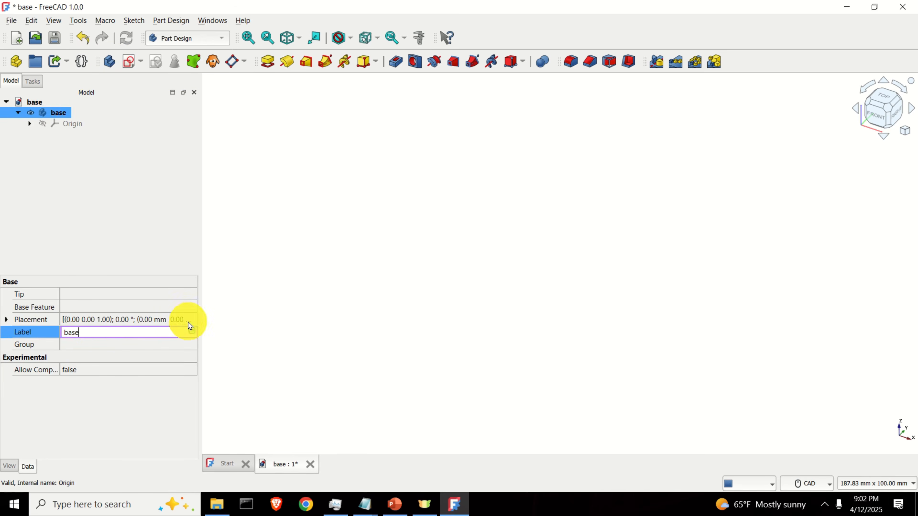
{"action": "left_click", "coordinate": [180, 200]}
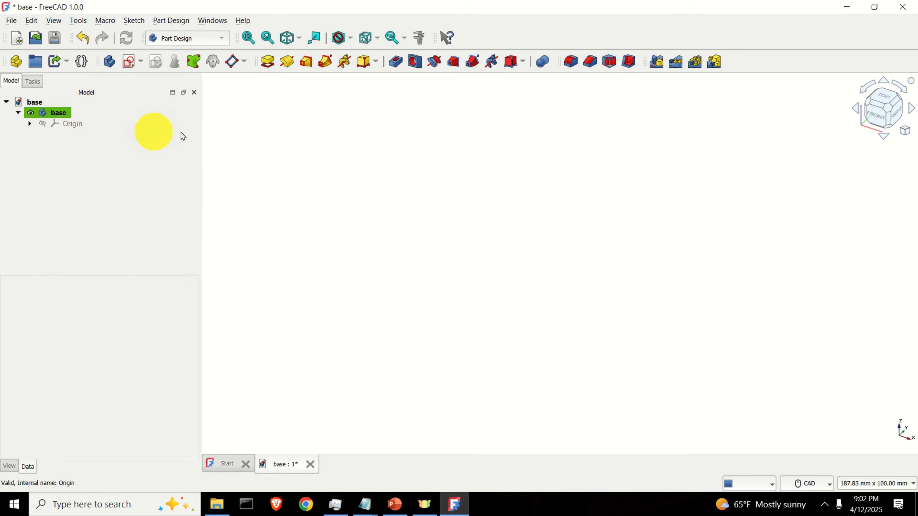
Create a sketch on the XY plane of the base body and display its grid, with snapping to grid and objects.
{"action": "left_click", "coordinate": [58, 113]}
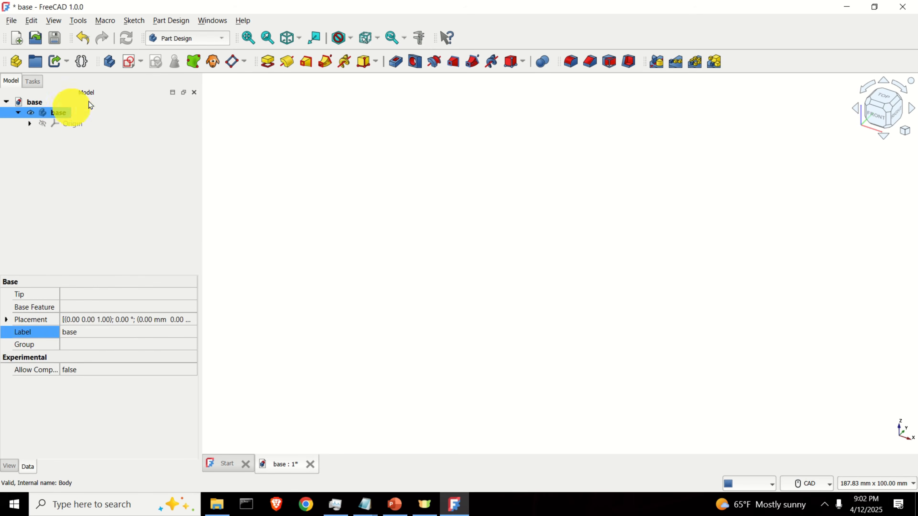
{"action": "left_click", "coordinate": [130, 66]}
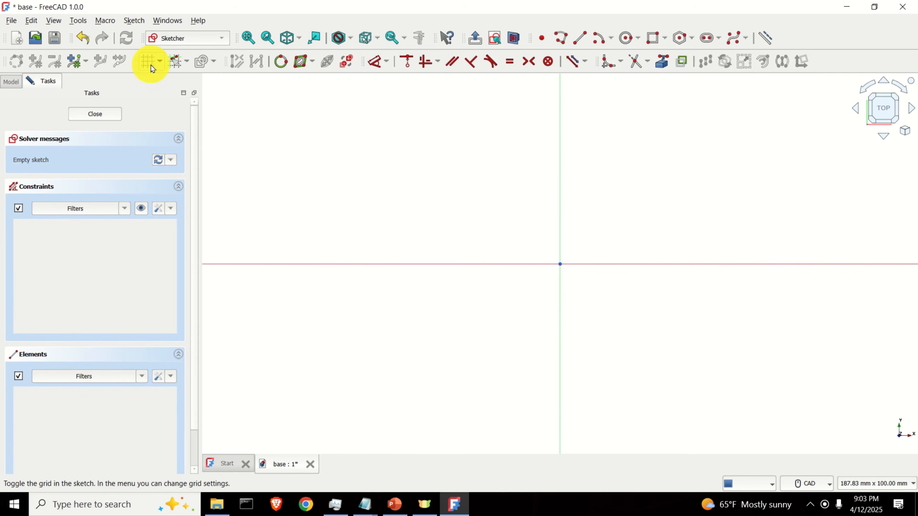
{"action": "left_click", "coordinate": [149, 62]}
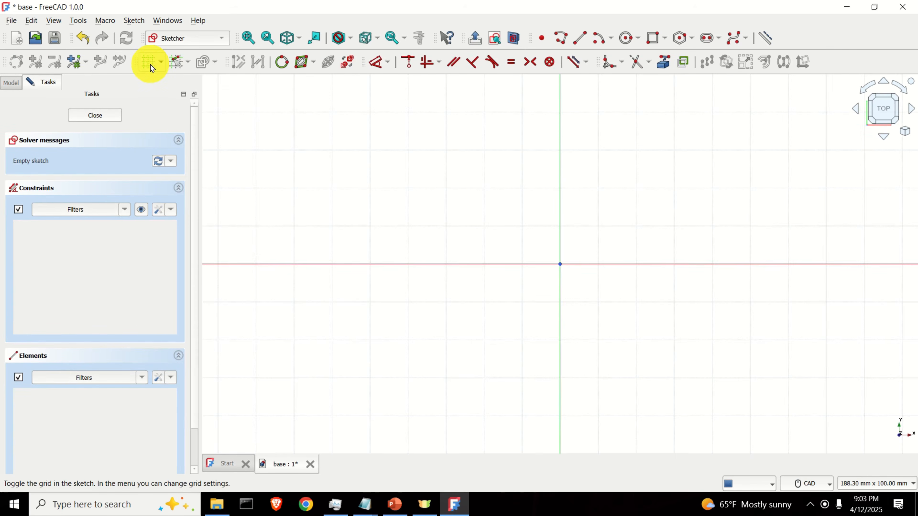
{"action": "left_click", "coordinate": [190, 65]}
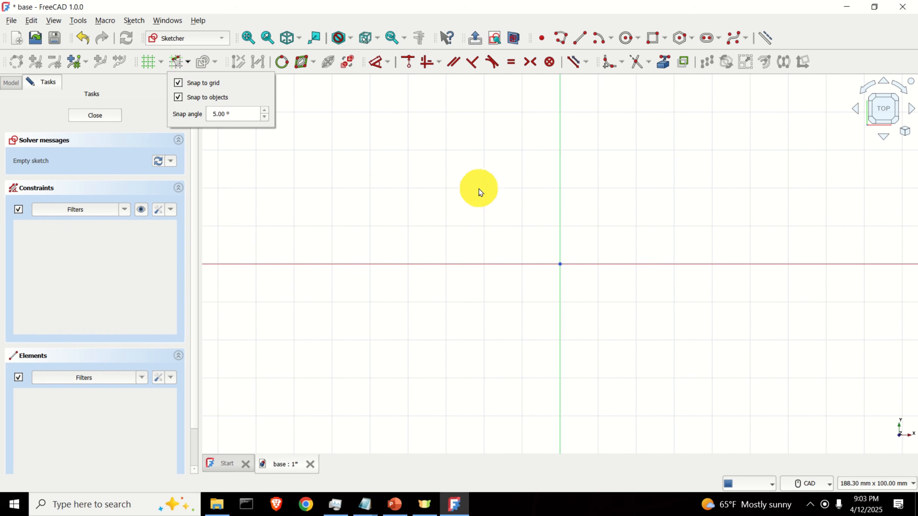
{"action": "left_click", "coordinate": [479, 189]}
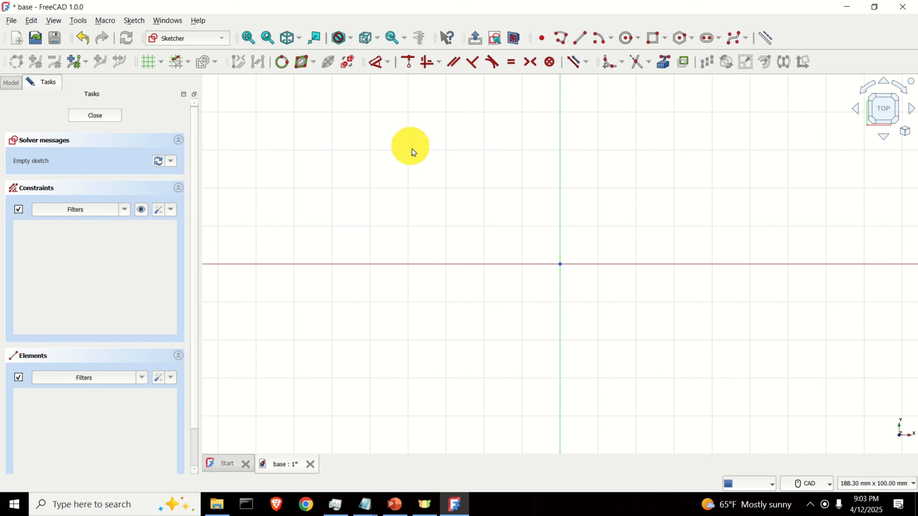
Draw a rectangle centred on the origin, from the corner at (-400, 400) mm to the corner at (400, -400) mm.
{"action": "scroll", "coordinate": [410, 150], "scroll_direction": "down", "scroll_amount": 2}
{"action": "middle_click_drag", "start_coordinate": [426, 146], "coordinate": [432, 256]}
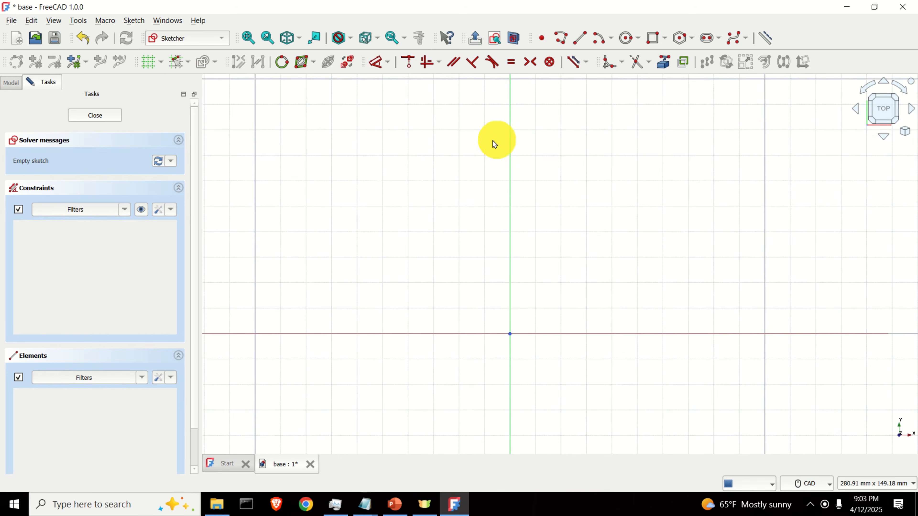
{"action": "left_click", "coordinate": [655, 44]}
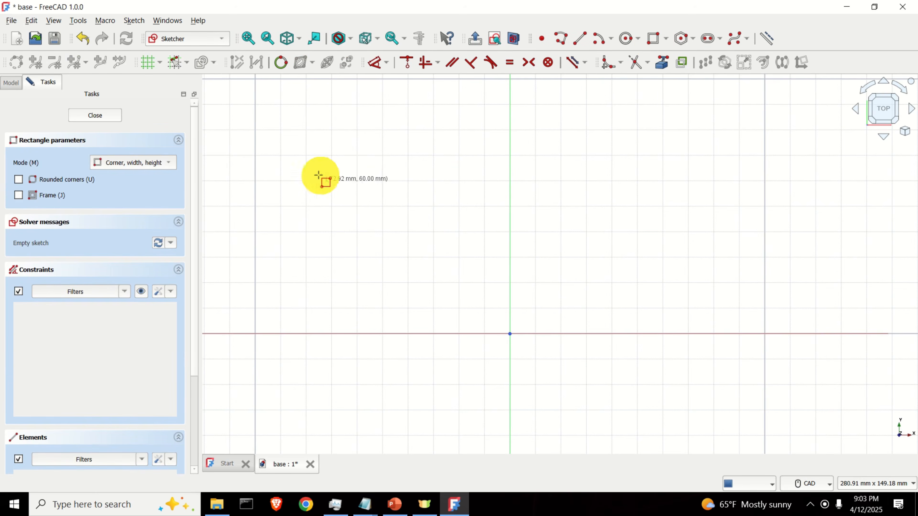
{"action": "scroll", "coordinate": [308, 176], "scroll_direction": "down", "scroll_amount": 7}
{"action": "middle_click_drag", "start_coordinate": [315, 174], "coordinate": [435, 299]}
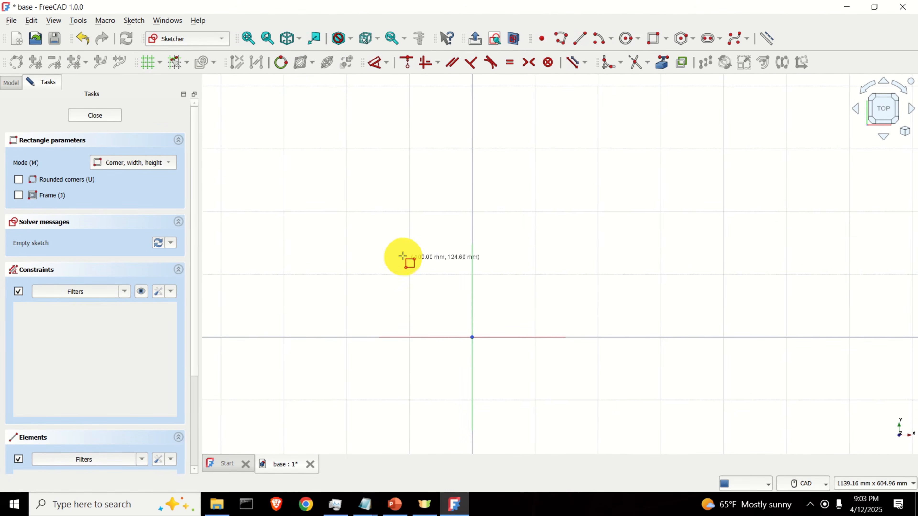
{"action": "scroll", "coordinate": [392, 243], "scroll_direction": "up", "scroll_amount": 3}
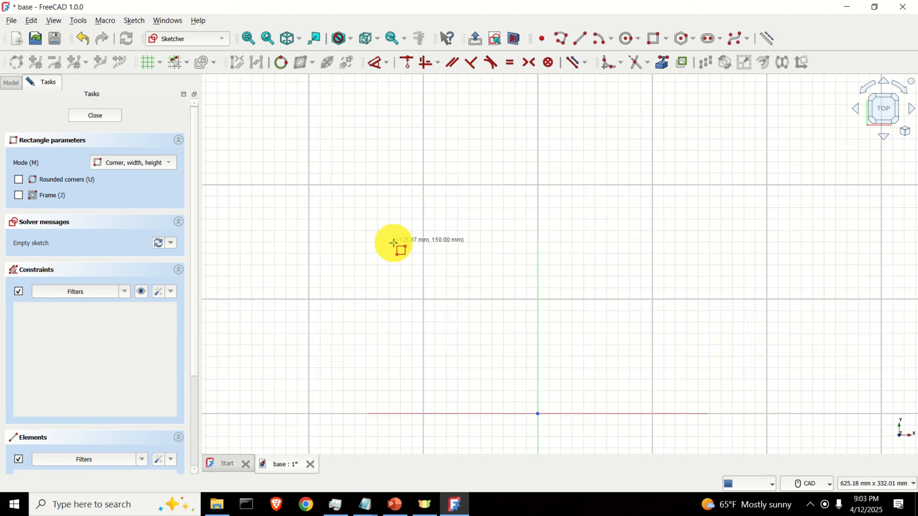
{"action": "scroll", "coordinate": [393, 243], "scroll_direction": "up", "scroll_amount": 1}
{"action": "scroll", "coordinate": [394, 243], "scroll_direction": "down", "scroll_amount": 5}
{"action": "scroll", "coordinate": [396, 243], "scroll_direction": "up", "scroll_amount": 10}
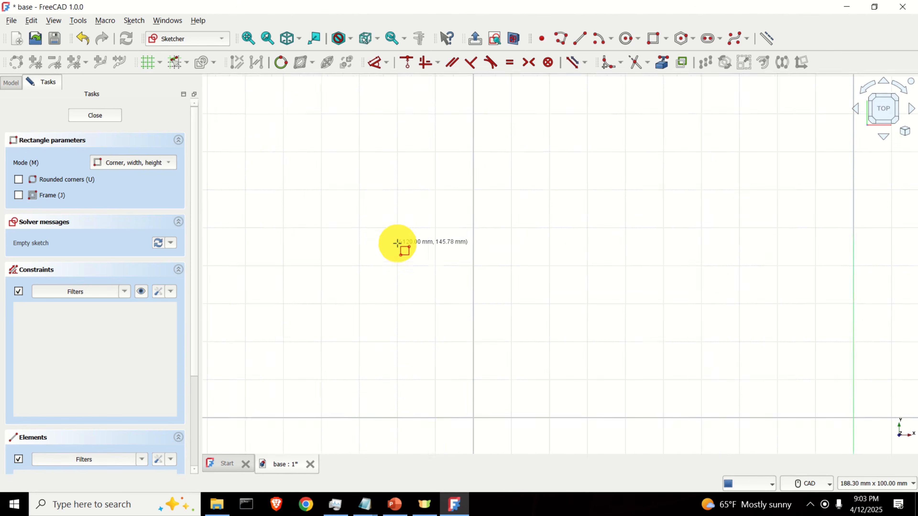
{"action": "scroll", "coordinate": [397, 243], "scroll_direction": "down", "scroll_amount": 8}
{"action": "scroll", "coordinate": [397, 244], "scroll_direction": "up", "scroll_amount": 7}
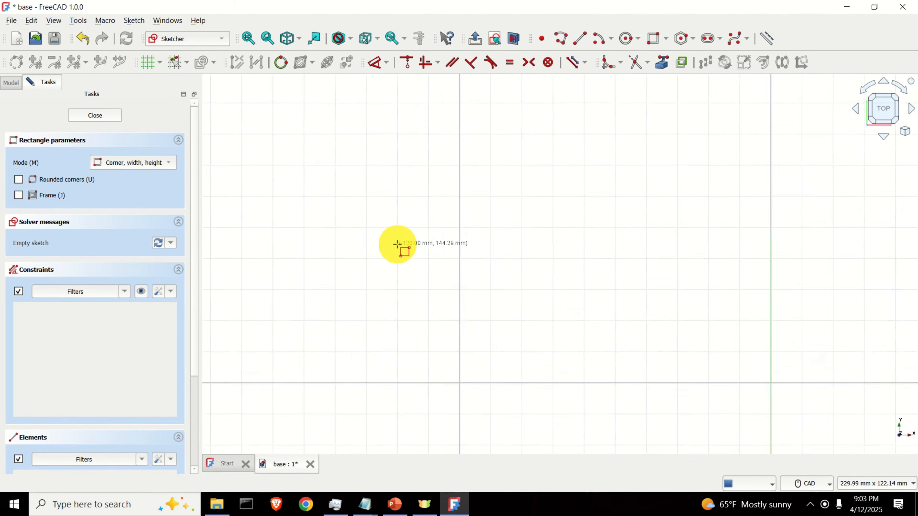
{"action": "scroll", "coordinate": [397, 244], "scroll_direction": "down", "scroll_amount": 3}
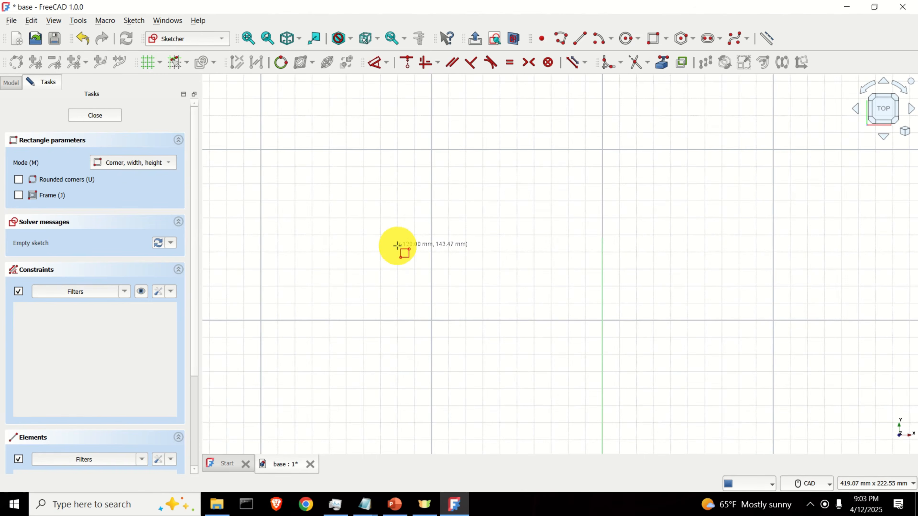
{"action": "scroll", "coordinate": [397, 245], "scroll_direction": "down", "scroll_amount": 3}
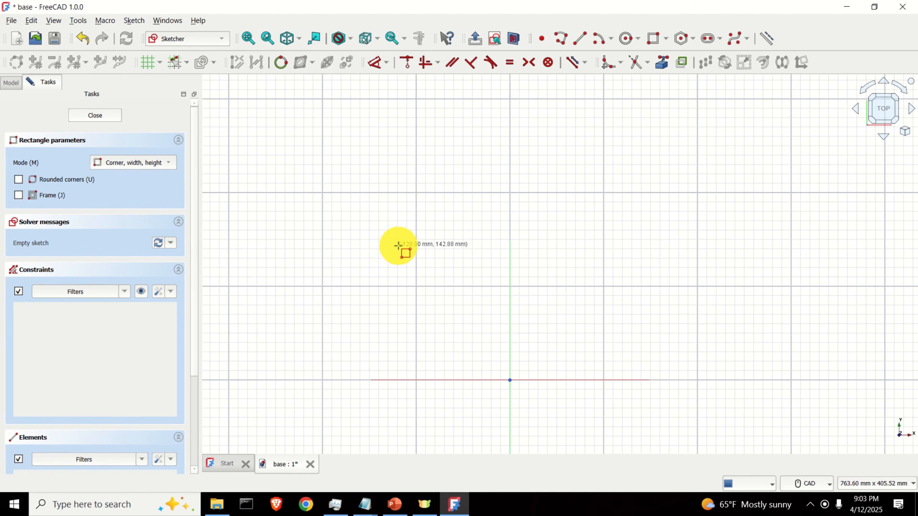
{"action": "mouse_move", "coordinate": [399, 245]}
{"action": "middle_mouse_down"}
{"action": "mouse_move", "coordinate": [467, 246]}
{"action": "mouse_move", "coordinate": [375, 244]}
{"action": "mouse_move", "coordinate": [449, 238]}
{"action": "mouse_move", "coordinate": [373, 243]}
{"action": "middle_mouse_up"}
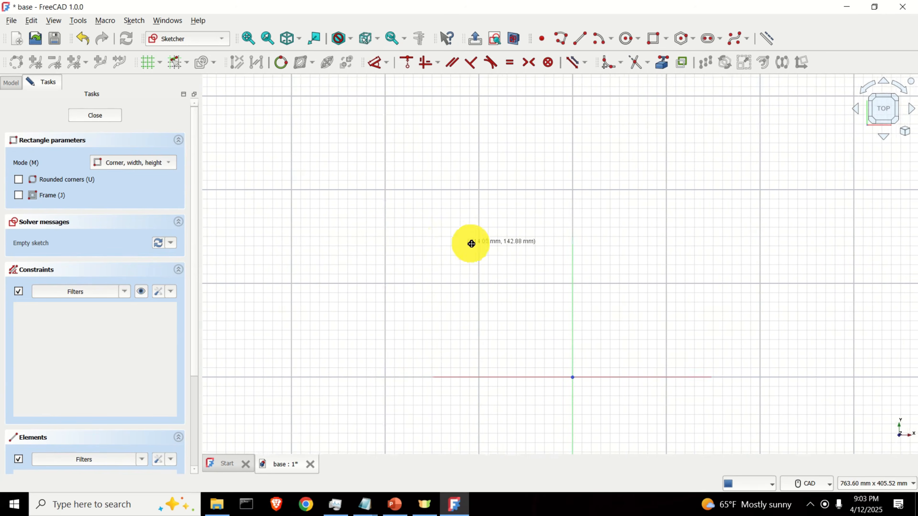
{"action": "middle_click_drag", "start_coordinate": [431, 237], "coordinate": [356, 240]}
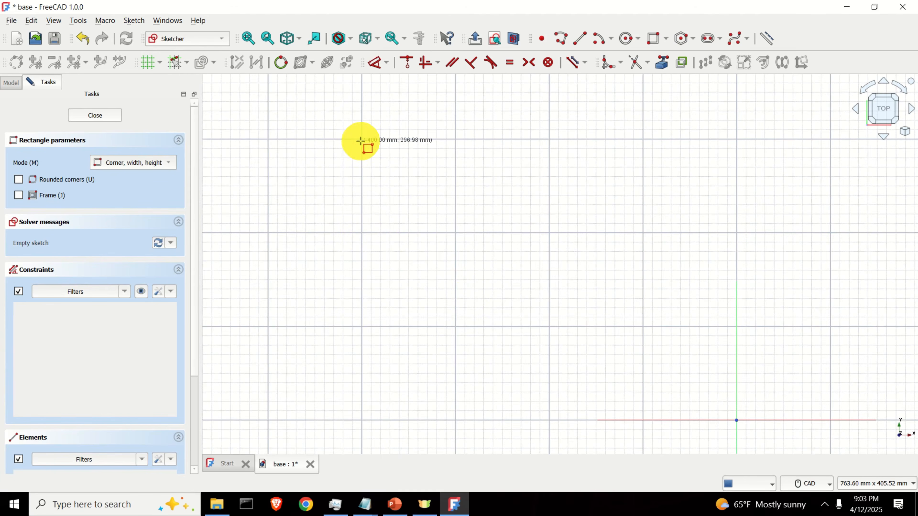
{"action": "scroll", "coordinate": [364, 138], "scroll_direction": "down", "scroll_amount": 5}
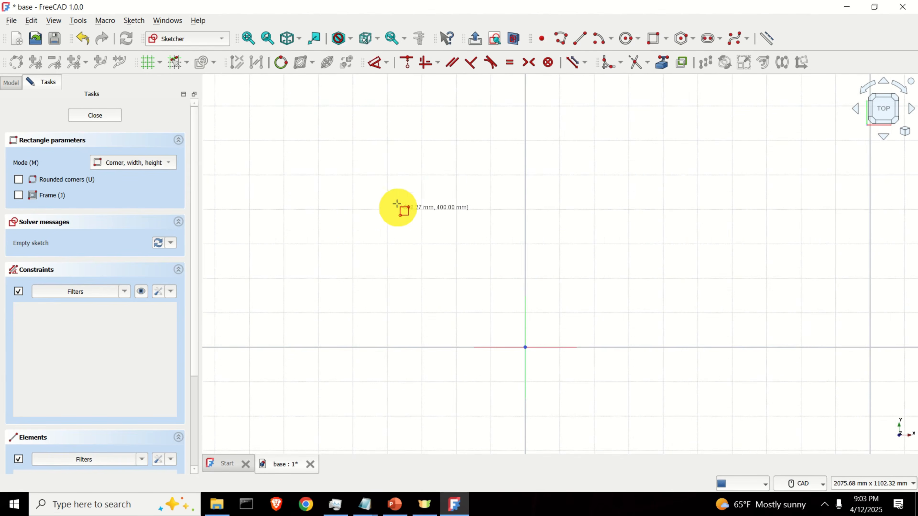
{"action": "scroll", "coordinate": [387, 209], "scroll_direction": "up", "scroll_amount": 2}
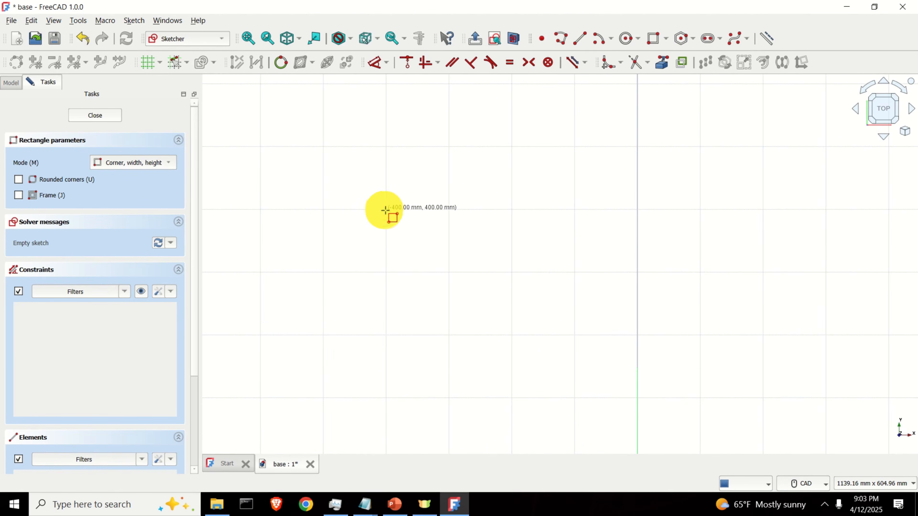
{"action": "left_click", "coordinate": [386, 209]}
{"action": "scroll", "coordinate": [847, 402], "scroll_direction": "down", "scroll_amount": 2}
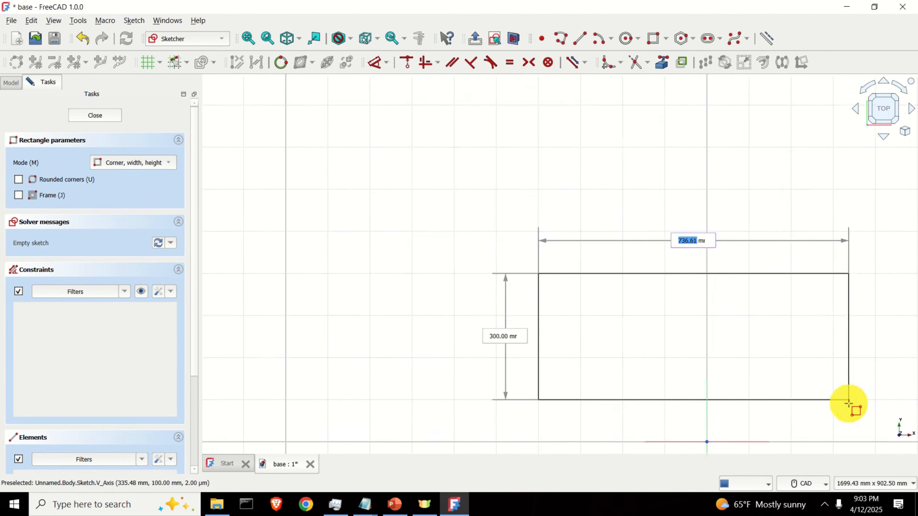
{"action": "middle_click_drag", "start_coordinate": [848, 402], "coordinate": [541, 335]}
{"action": "middle_click_drag", "start_coordinate": [629, 410], "coordinate": [601, 364]}
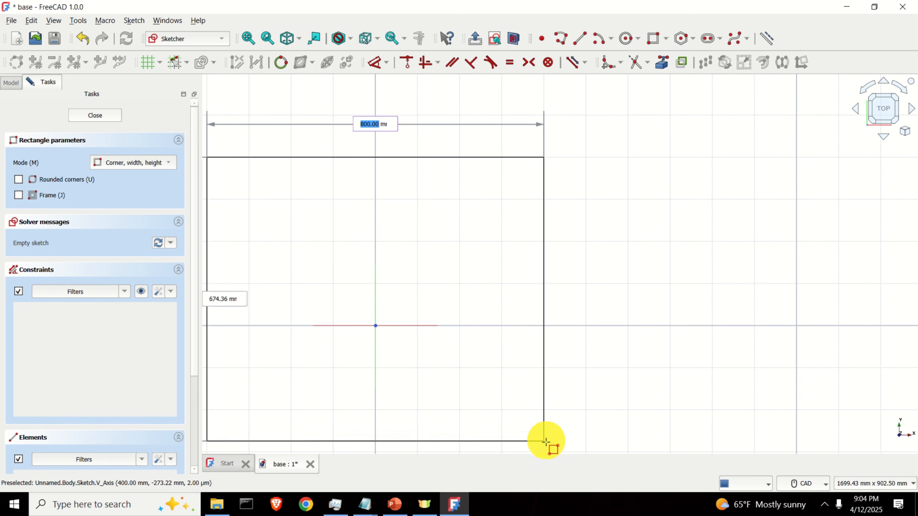
{"action": "middle_click_drag", "start_coordinate": [546, 451], "coordinate": [547, 333]}
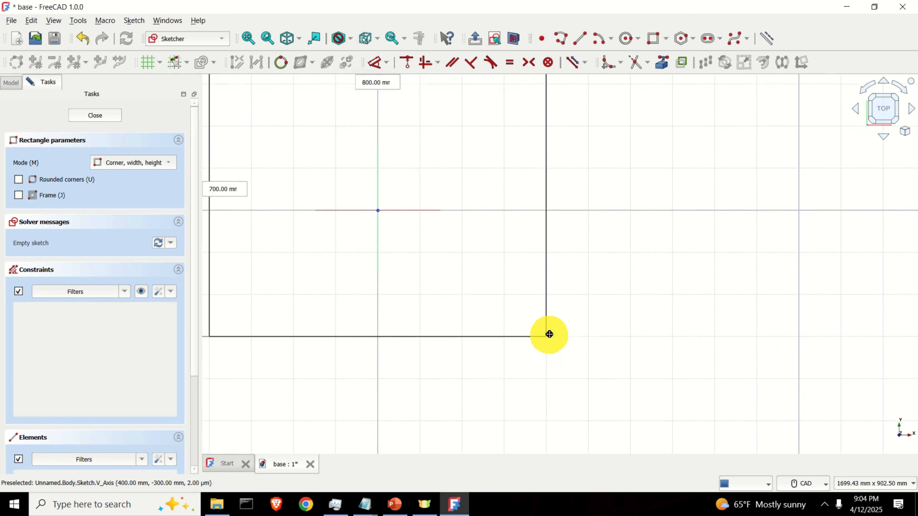
{"action": "left_click", "coordinate": [546, 373]}
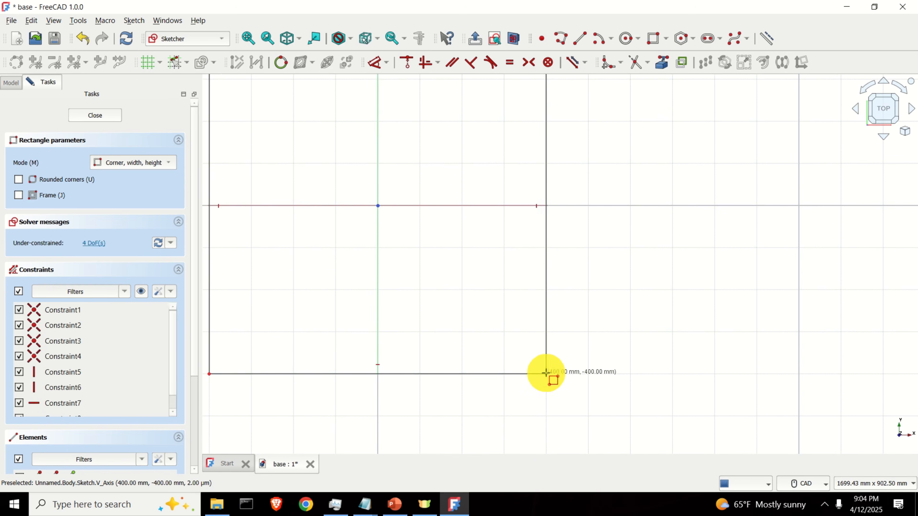
{"action": "right_click", "coordinate": [530, 325]}
{"action": "middle_click_drag", "start_coordinate": [529, 322], "coordinate": [655, 384]}
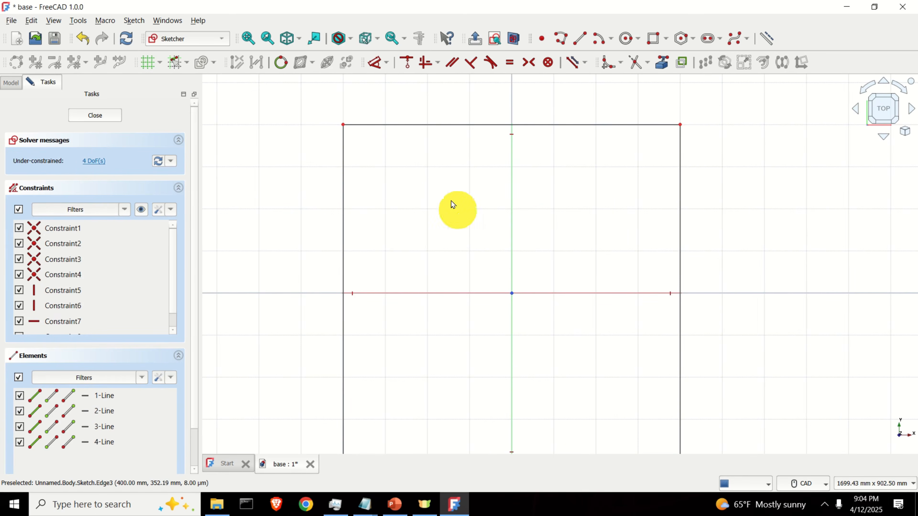
Constrain the rectangle's top edge to a horizontal distance of 800 mm.
{"action": "scroll", "coordinate": [450, 205], "scroll_direction": "down", "scroll_amount": 2}
{"action": "left_click", "coordinate": [469, 139]}
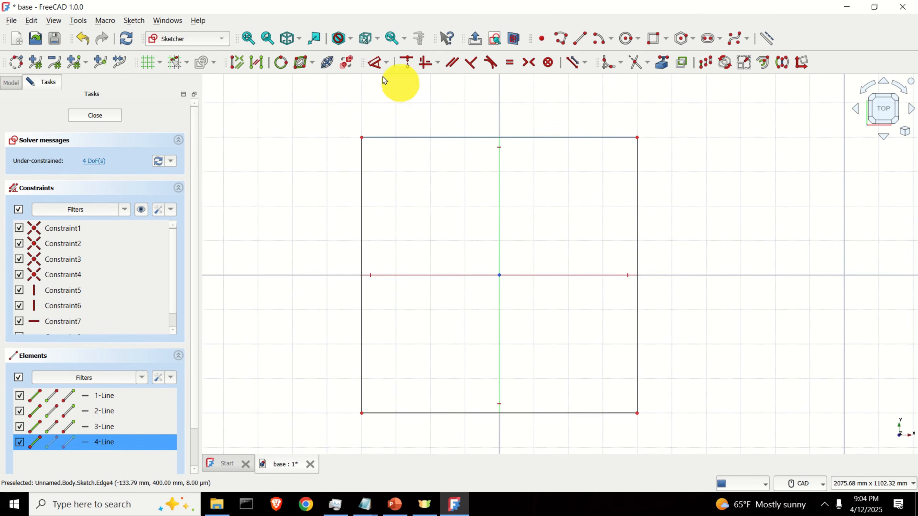
{"action": "left_click", "coordinate": [385, 63]}
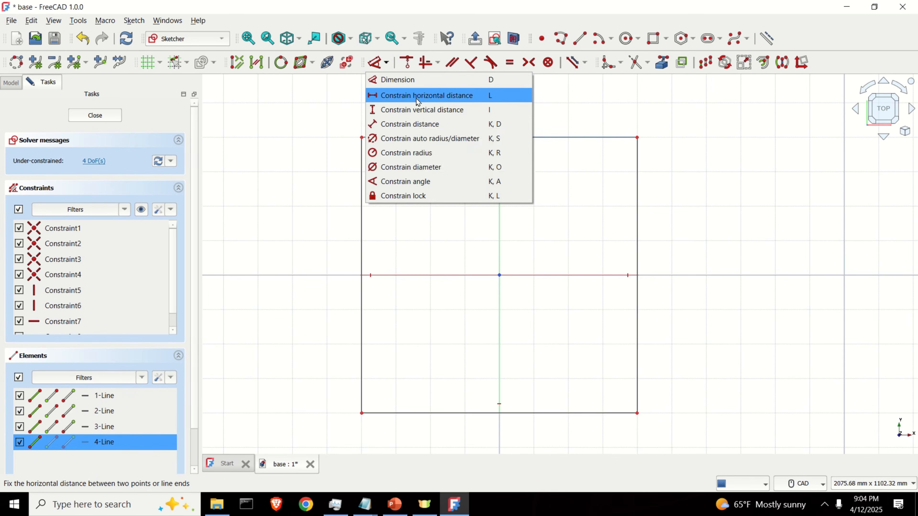
{"action": "left_click", "coordinate": [428, 96]}
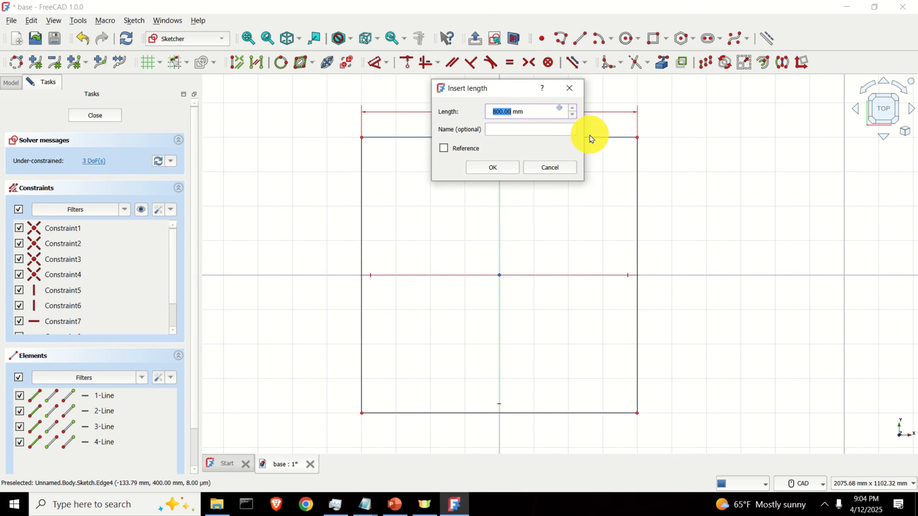
{"action": "key", "text": "Return"}
Constrain the rectangle's left edge to a vertical distance of 800 mm.
{"action": "left_click", "coordinate": [362, 208]}
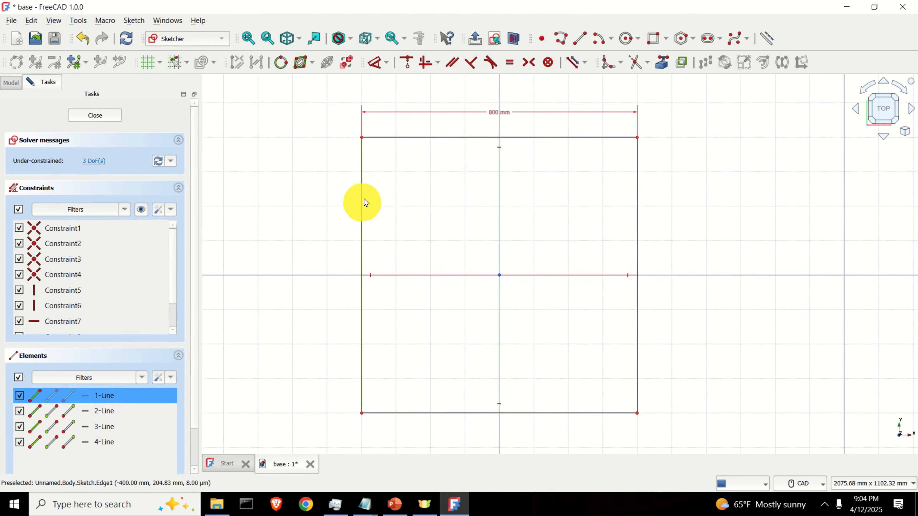
{"action": "left_click", "coordinate": [386, 64]}
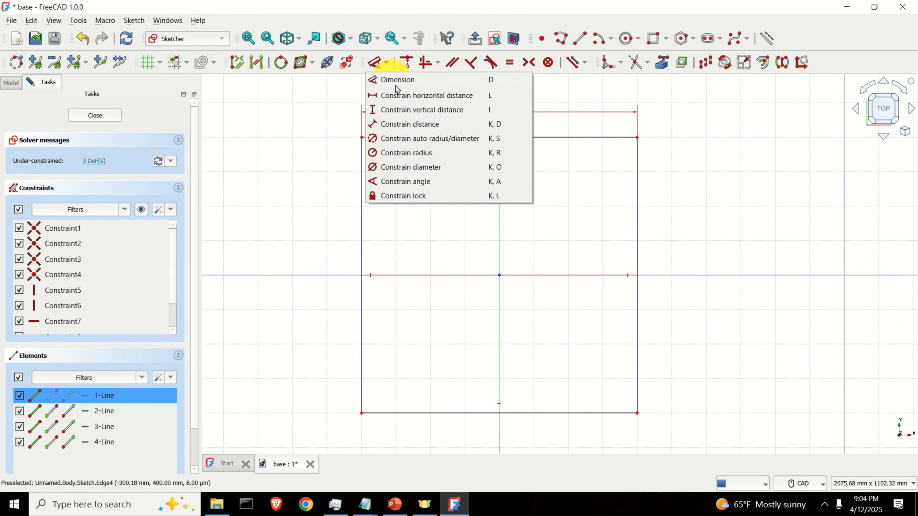
{"action": "left_click", "coordinate": [426, 115]}
{"action": "left_click", "coordinate": [494, 176]}
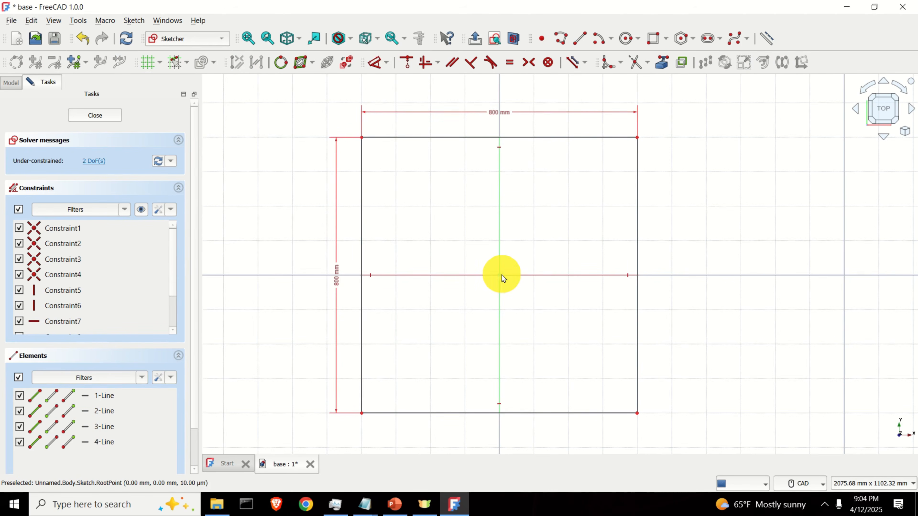
Constrain the horizontal distance between the sketch origin and the rectangle's top-right corner to 400 mm.
{"action": "mouse_move", "coordinate": [635, 201]}
{"action": "left_mouse_down"}
{"action": "mouse_move", "coordinate": [668, 184]}
{"action": "mouse_move", "coordinate": [609, 258]}
{"action": "mouse_move", "coordinate": [677, 261]}
{"action": "mouse_move", "coordinate": [620, 243]}
{"action": "mouse_move", "coordinate": [719, 192]}
{"action": "mouse_move", "coordinate": [505, 199]}
{"action": "mouse_move", "coordinate": [708, 134]}
{"action": "mouse_move", "coordinate": [662, 281]}
{"action": "mouse_move", "coordinate": [668, 187]}
{"action": "mouse_move", "coordinate": [698, 189]}
{"action": "left_mouse_up"}
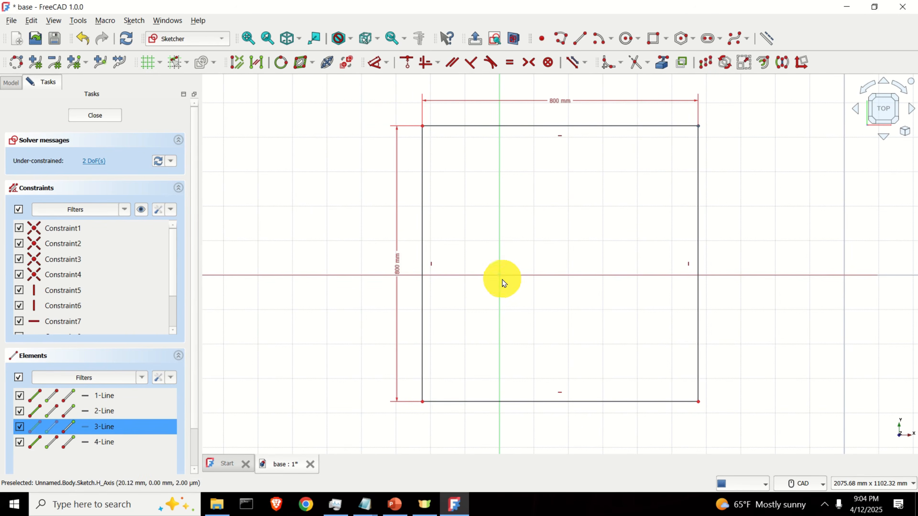
{"action": "left_click", "coordinate": [386, 63]}
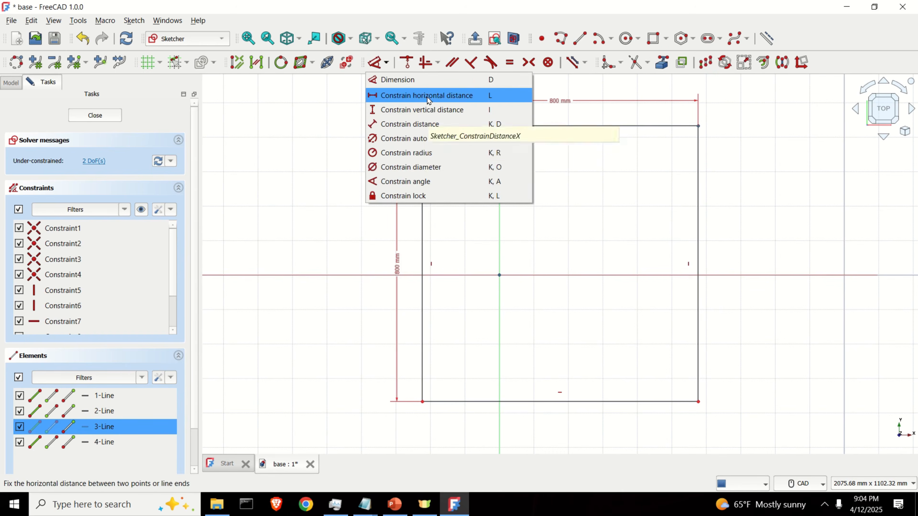
{"action": "left_click", "coordinate": [428, 97]}
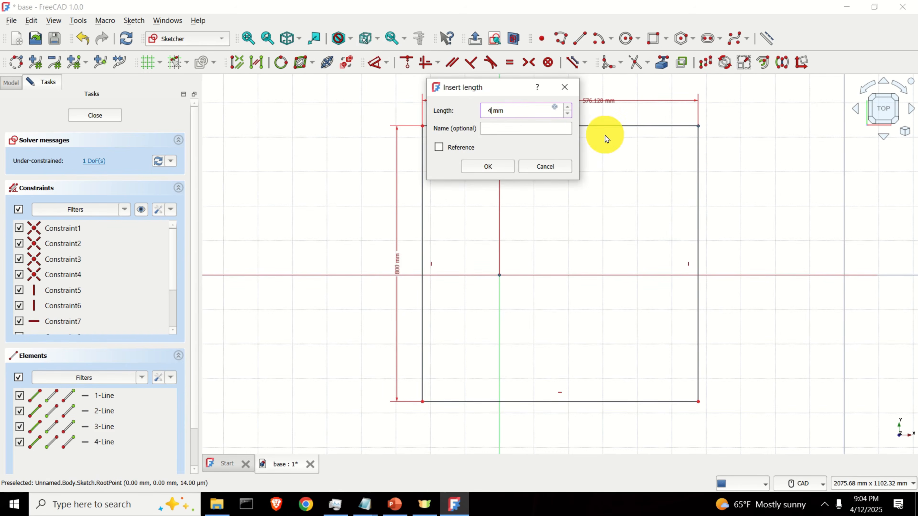
{"action": "key", "text": "Return"}
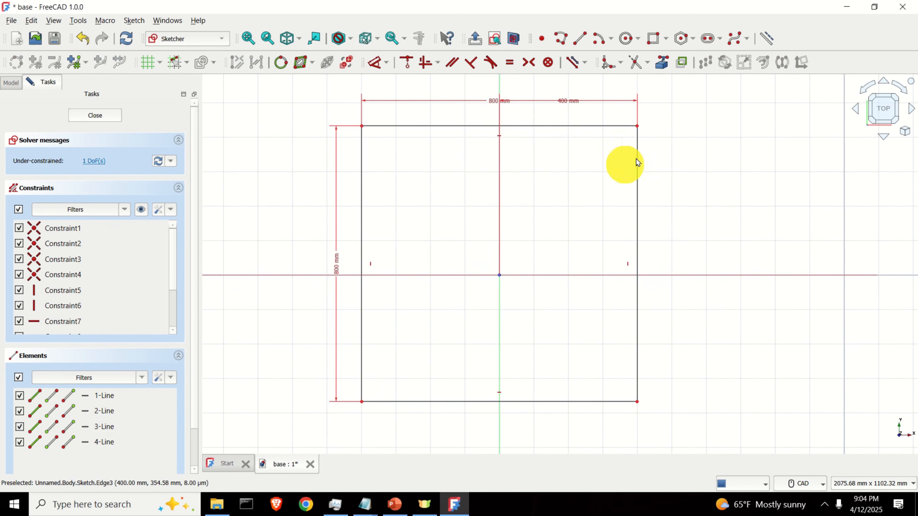
Constrain the vertical distance between the sketch origin and the rectangle's top-right corner to 400 mm.
{"action": "left_click", "coordinate": [637, 127]}
{"action": "left_click", "coordinate": [502, 273]}
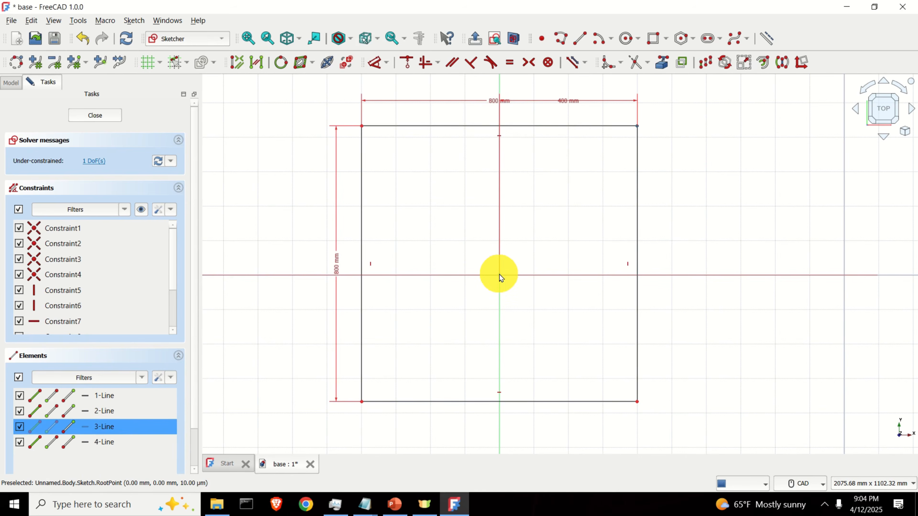
{"action": "left_click", "coordinate": [386, 63]}
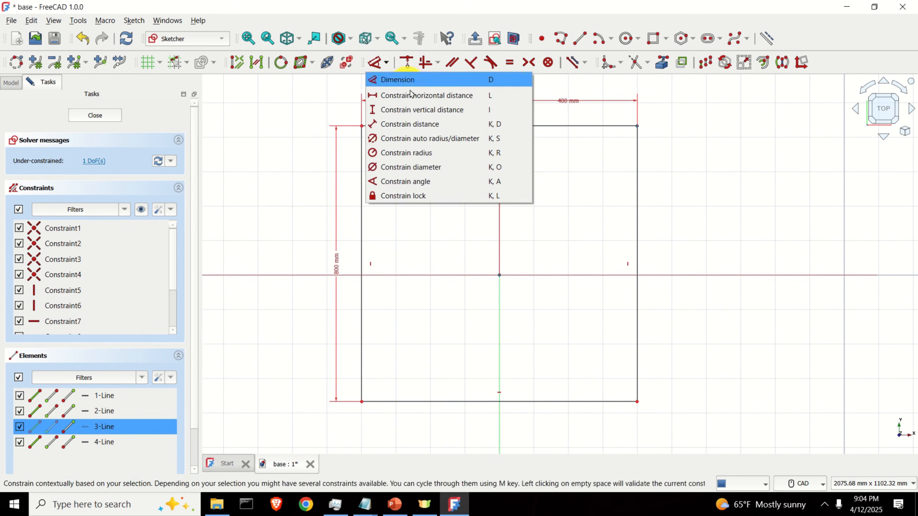
{"action": "left_click", "coordinate": [423, 113]}
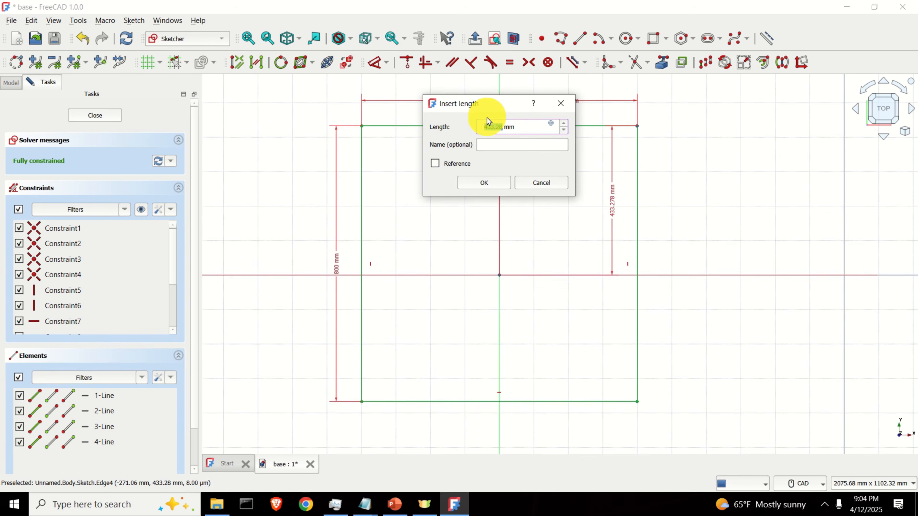
{"action": "type", "text": "400"}
{"action": "key", "text": "Return"}
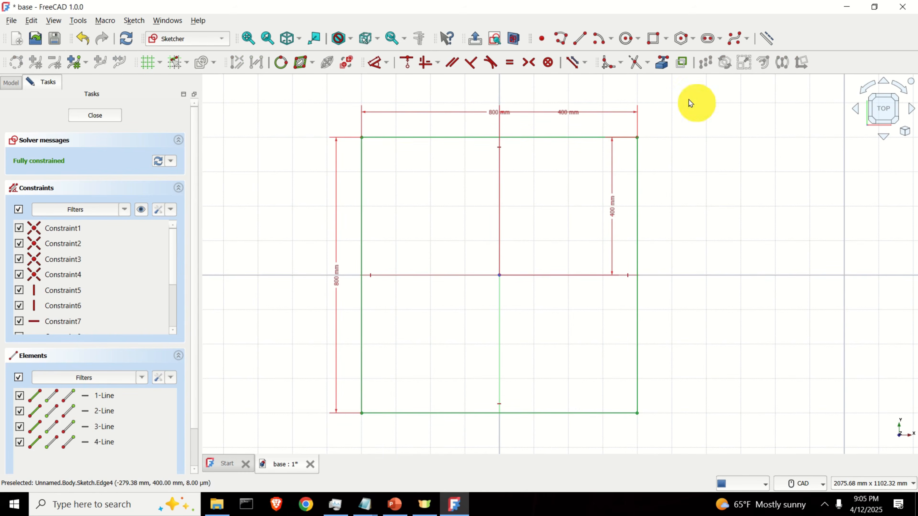
Fillet the square's four corners freehand with the Fillet tool, giving the upper-left corner a radius of about 82 mm.
{"action": "left_click", "coordinate": [607, 64]}
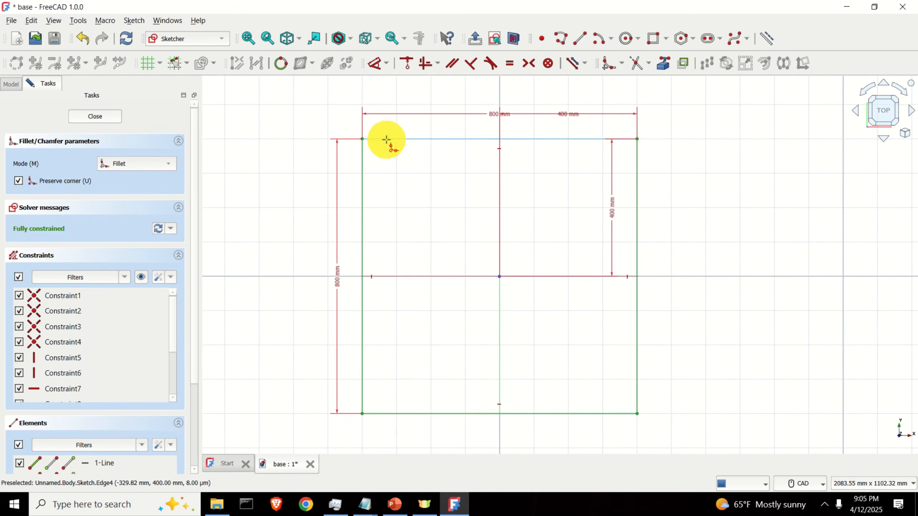
{"action": "left_click", "coordinate": [395, 139]}
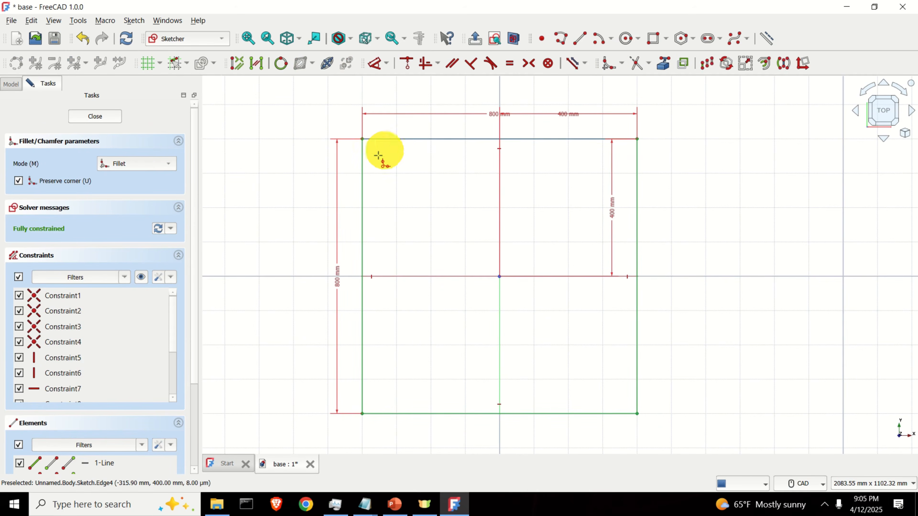
{"action": "left_click", "coordinate": [363, 165]}
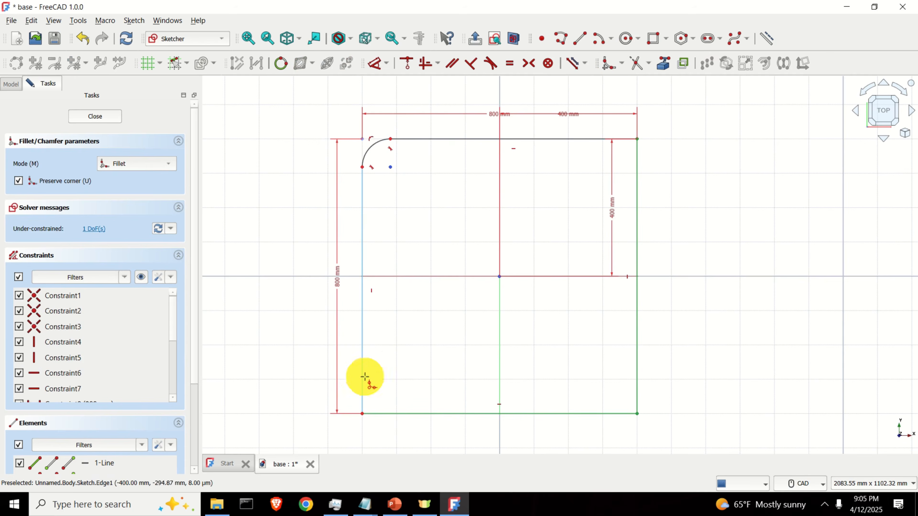
{"action": "left_click", "coordinate": [361, 394]}
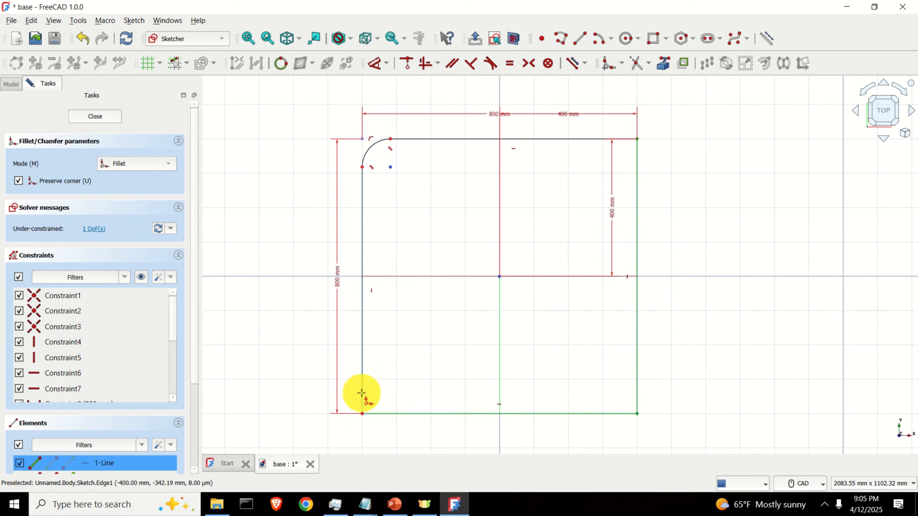
{"action": "left_click", "coordinate": [409, 415]}
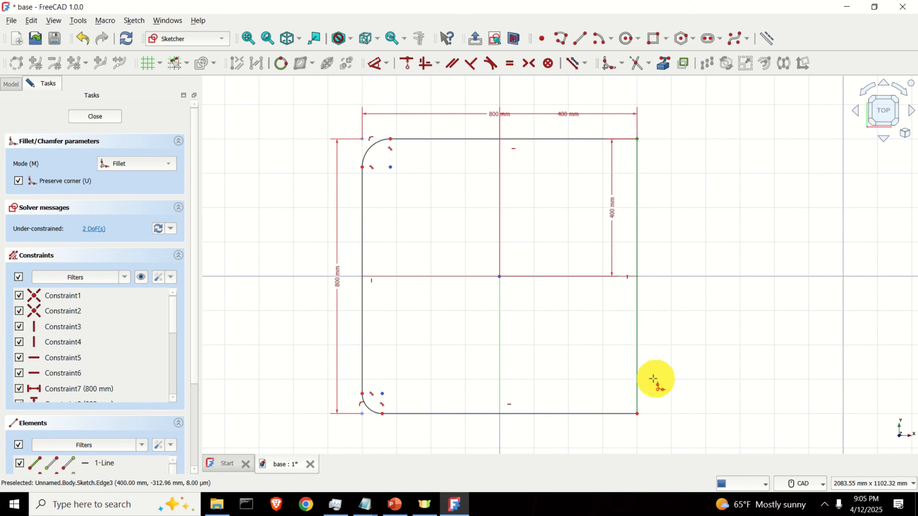
{"action": "left_click", "coordinate": [642, 376]}
{"action": "left_click", "coordinate": [611, 414]}
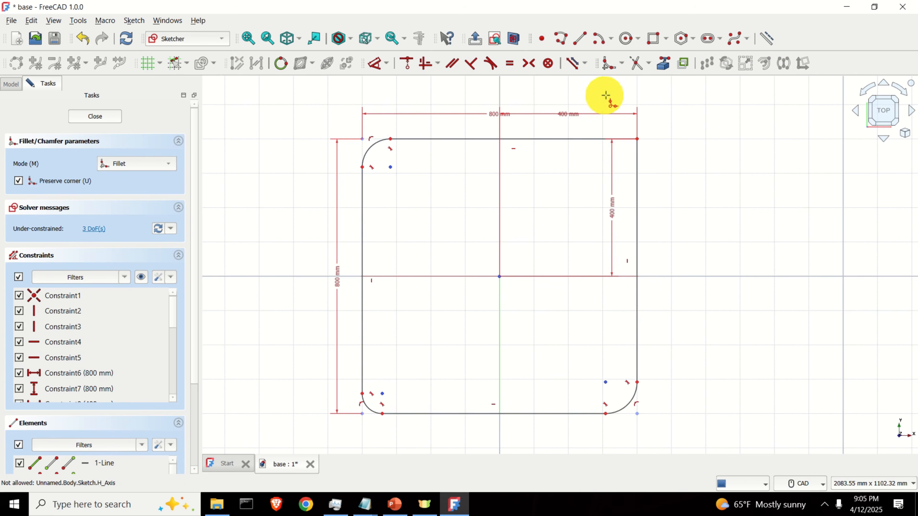
{"action": "left_click", "coordinate": [636, 169]}
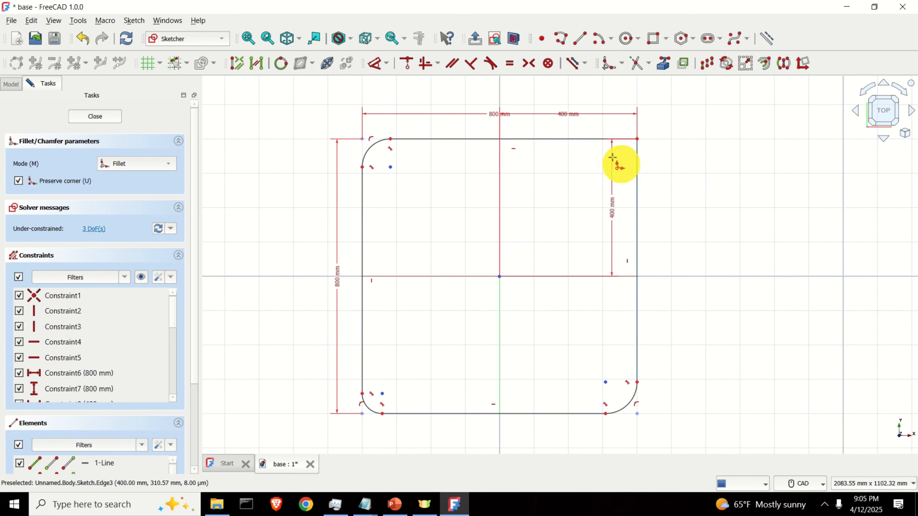
{"action": "left_click", "coordinate": [589, 141]}
{"action": "key", "text": "Escape"}
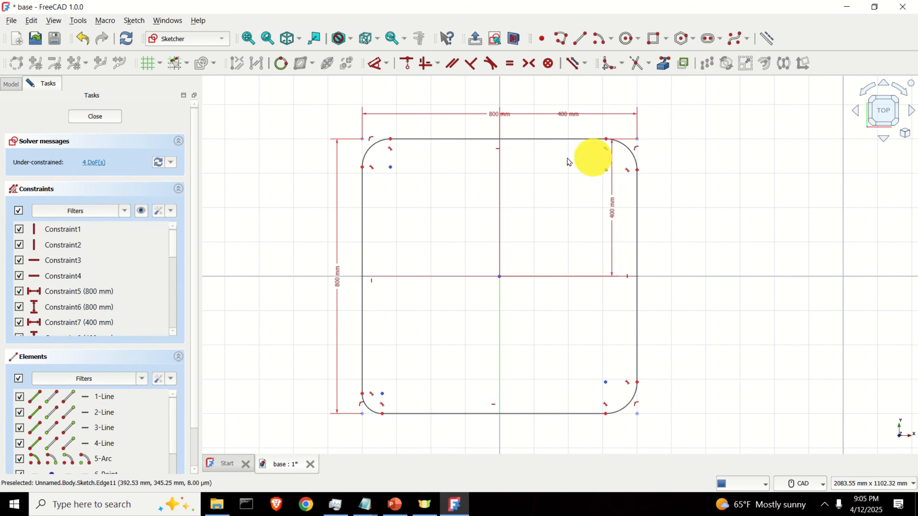
Constrain the four corner arcs to an equal radius of 120 mm and close the sketch.
{"action": "left_click", "coordinate": [376, 148]}
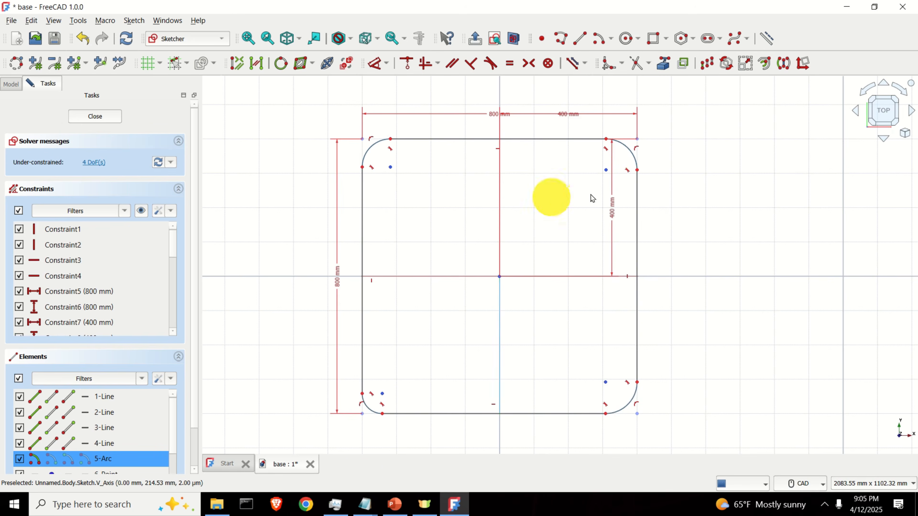
{"action": "left_click", "coordinate": [388, 65]}
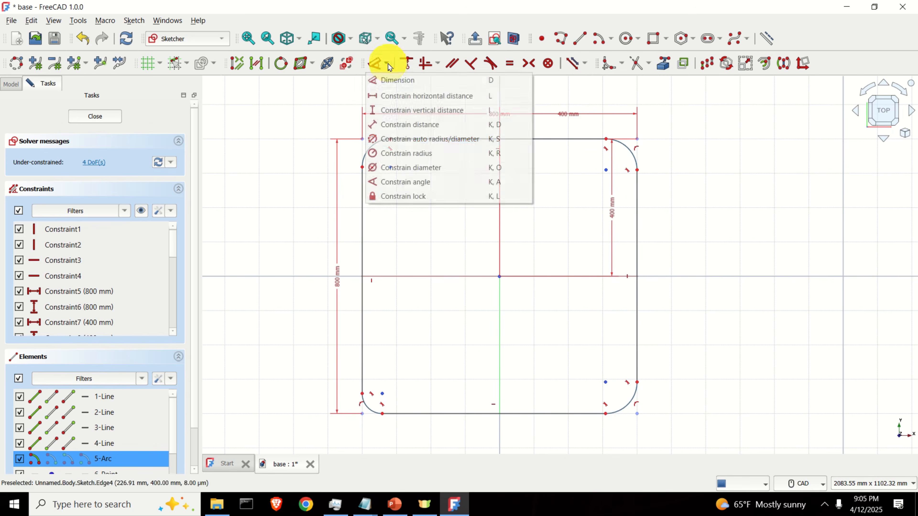
{"action": "left_click", "coordinate": [430, 153]}
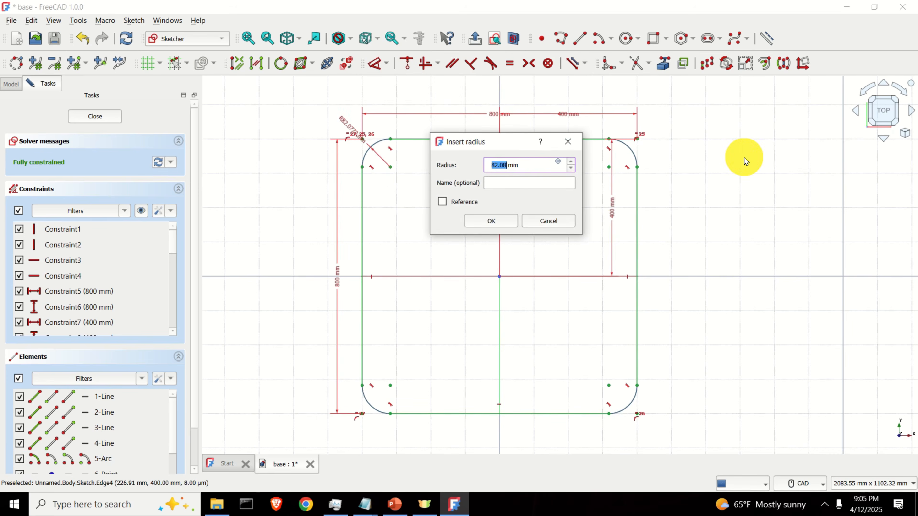
{"action": "key", "text": "Return"}
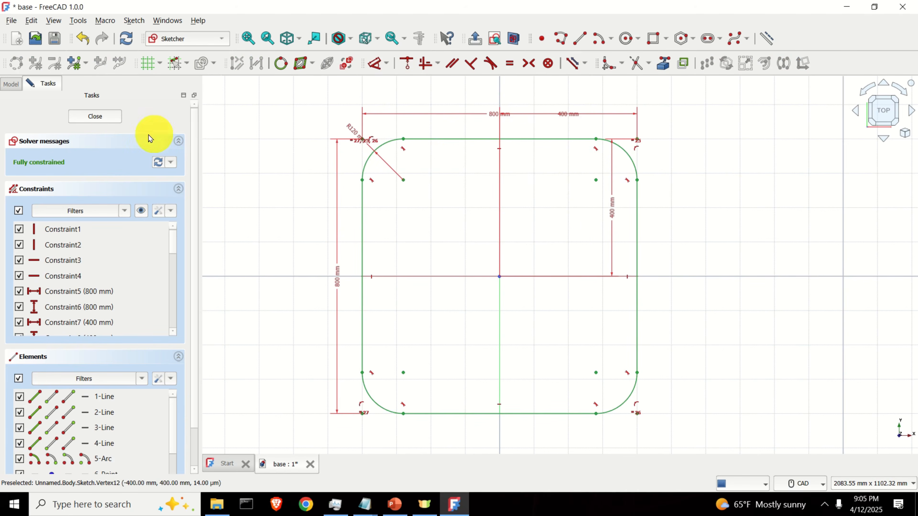
{"action": "left_click", "coordinate": [110, 118]}
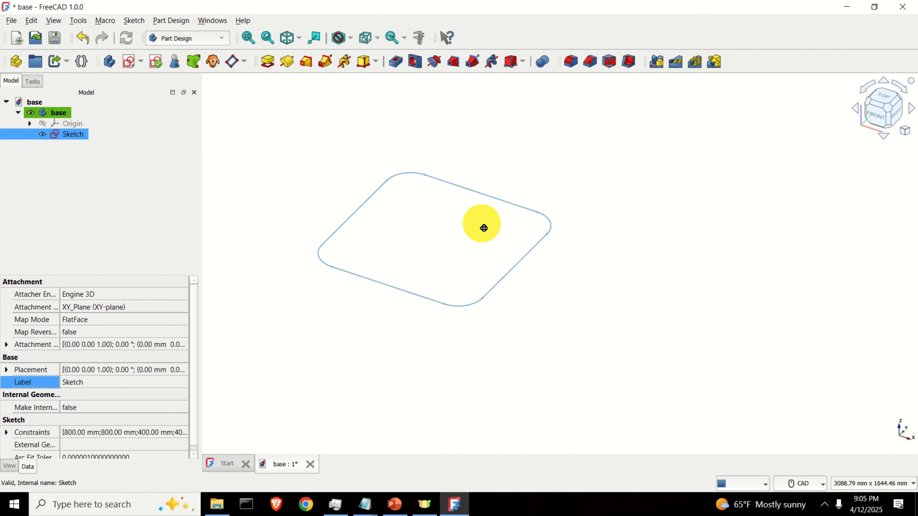
Pad the rounded square sketch to a length of 80 mm.
{"action": "scroll", "coordinate": [453, 267], "scroll_direction": "up", "scroll_amount": 1}
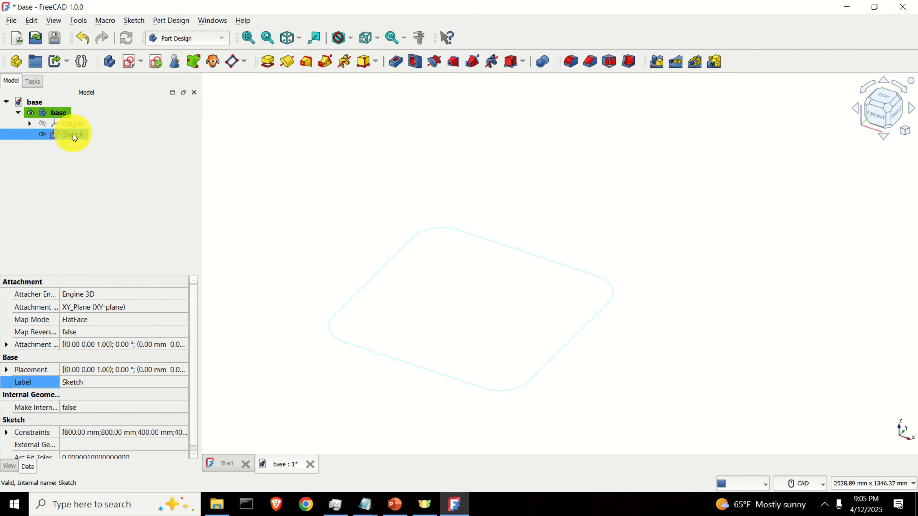
{"action": "left_click", "coordinate": [268, 62]}
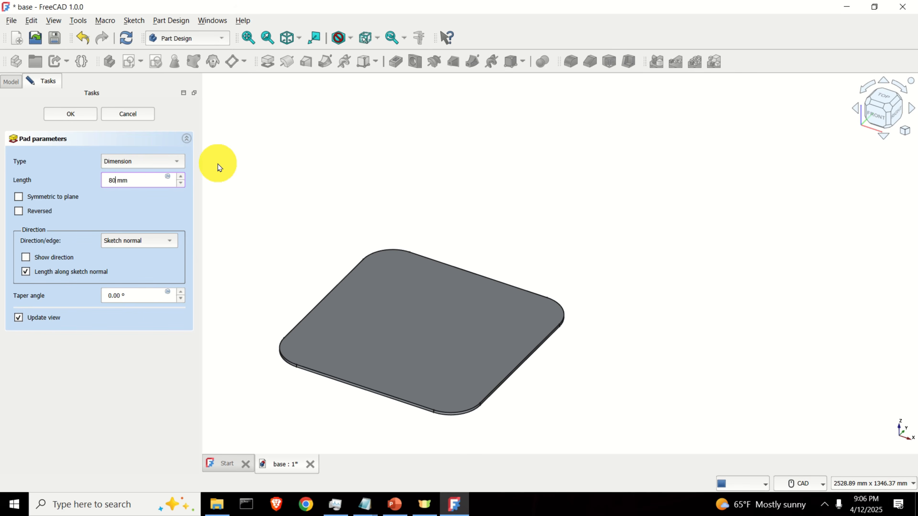
{"action": "key", "text": "Return"}
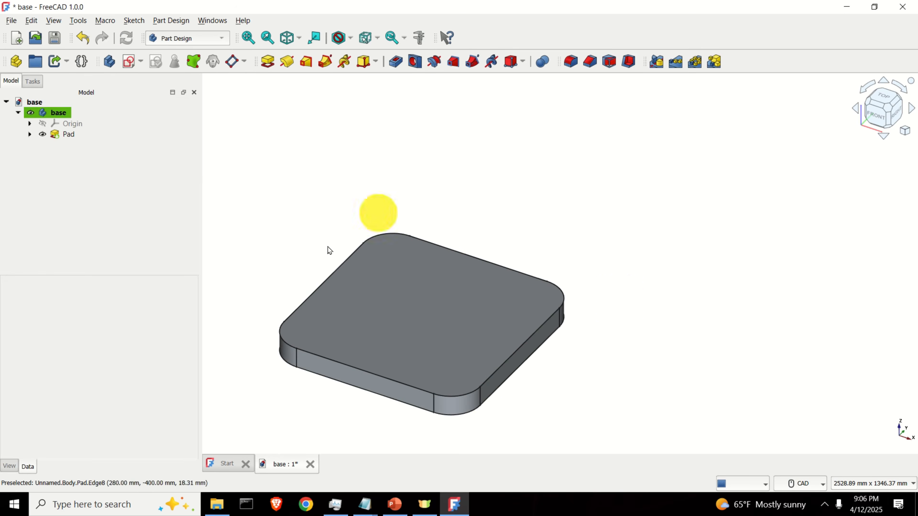
Create a second, empty sketch in the base body on the XY-plane and close it.
{"action": "scroll", "coordinate": [459, 369], "scroll_direction": "up", "scroll_amount": 2}
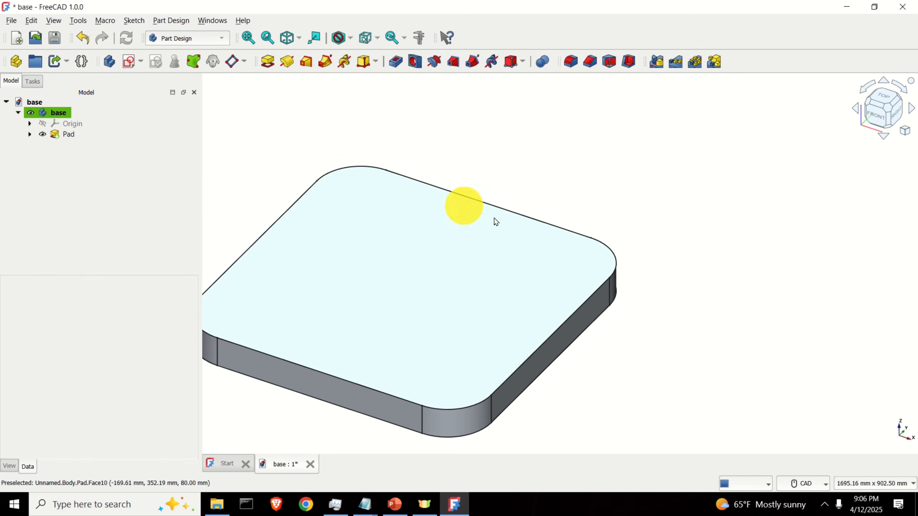
{"action": "scroll", "coordinate": [524, 387], "scroll_direction": "down", "scroll_amount": 2}
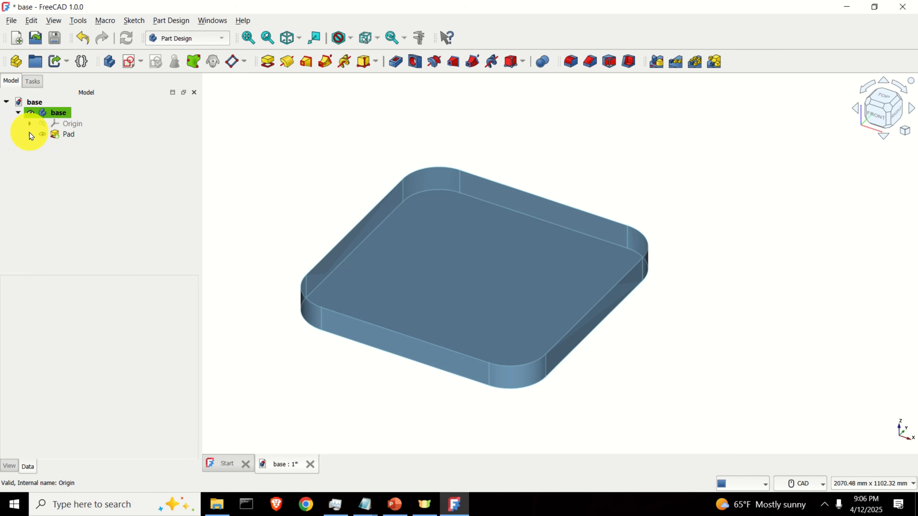
{"action": "left_click", "coordinate": [58, 113]}
{"action": "left_click", "coordinate": [131, 62]}
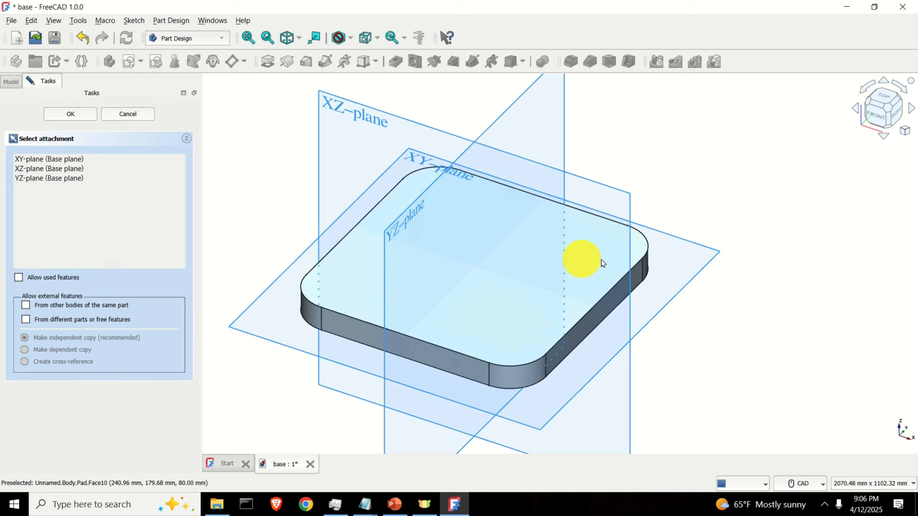
{"action": "left_click", "coordinate": [694, 280]}
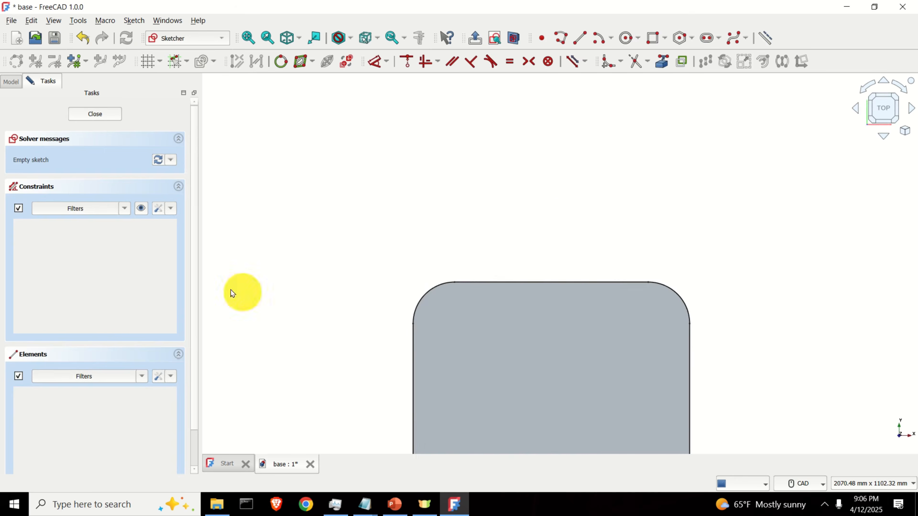
{"action": "left_click", "coordinate": [106, 115]}
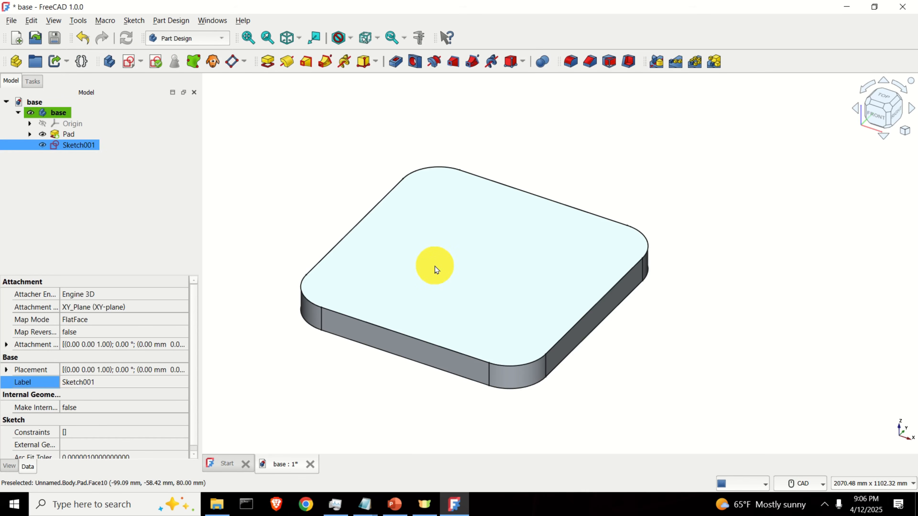
Attach the empty sketch, Sketch001, to the top face of the padded plate.
{"action": "left_click", "coordinate": [432, 267]}
{"action": "left_click", "coordinate": [140, 62]}
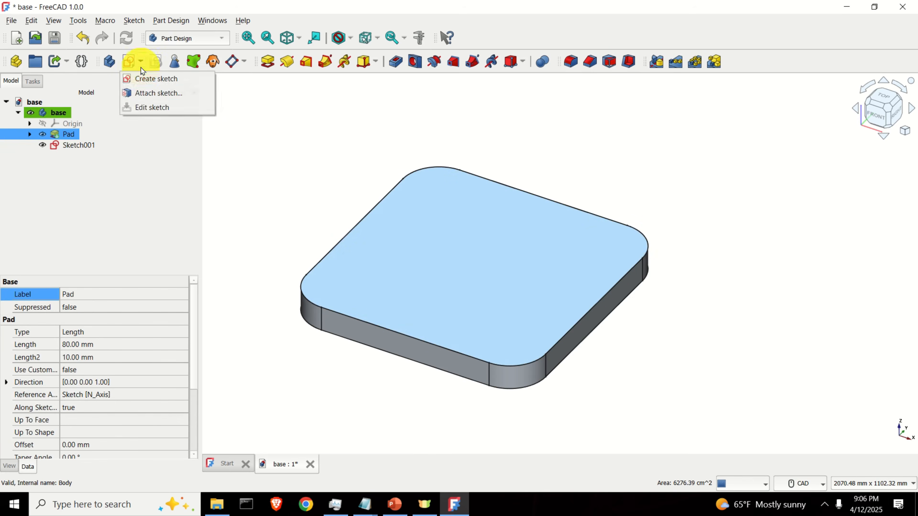
{"action": "left_click", "coordinate": [158, 96]}
{"action": "left_click", "coordinate": [503, 249]}
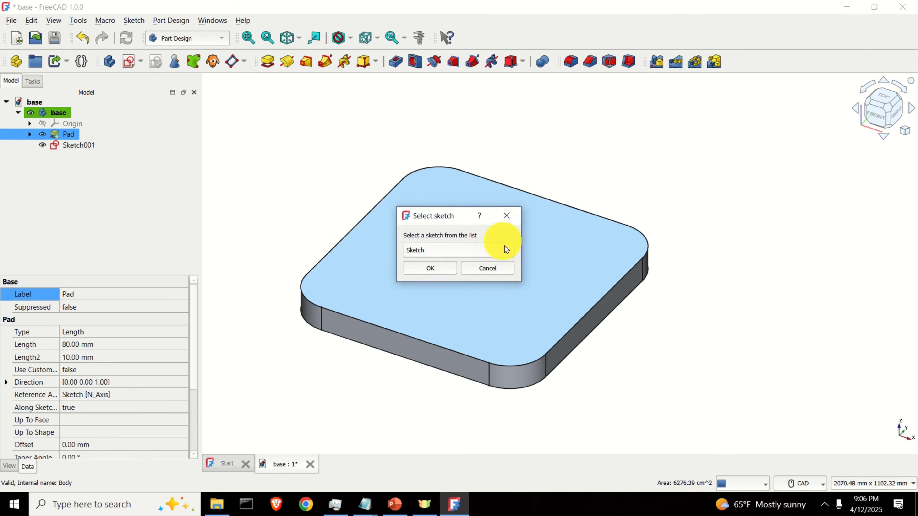
{"action": "left_click", "coordinate": [464, 262]}
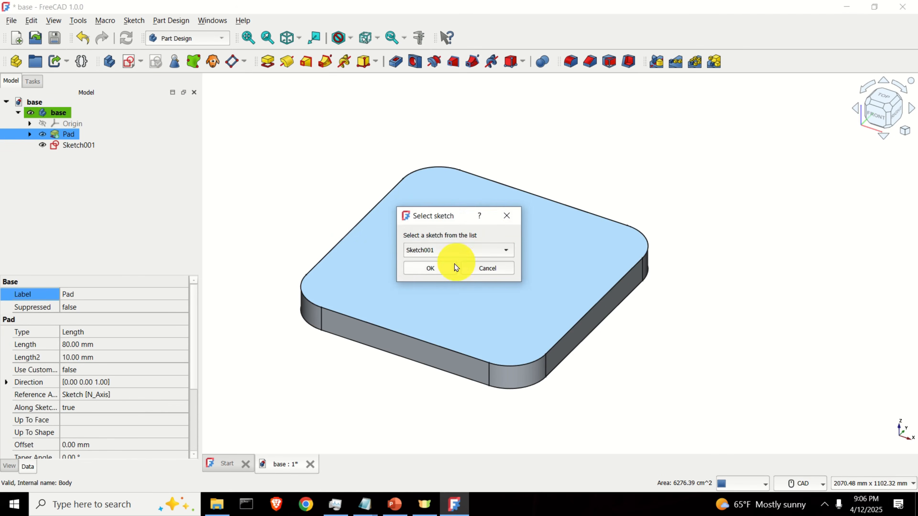
{"action": "left_click", "coordinate": [443, 269]}
{"action": "left_click", "coordinate": [453, 268]}
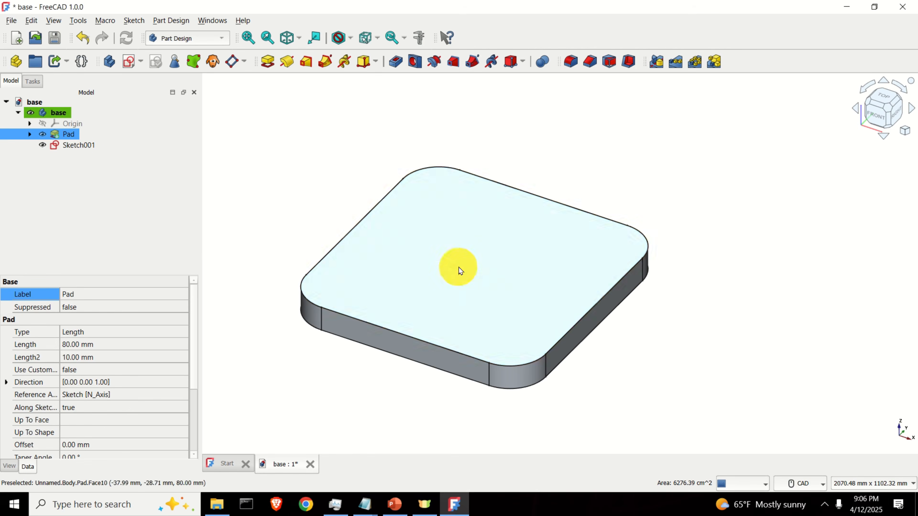
Open Sketch001 for editing and turn on the grid and snapping.
{"action": "left_click", "coordinate": [82, 145]}
{"action": "double_click", "coordinate": [82, 145]}
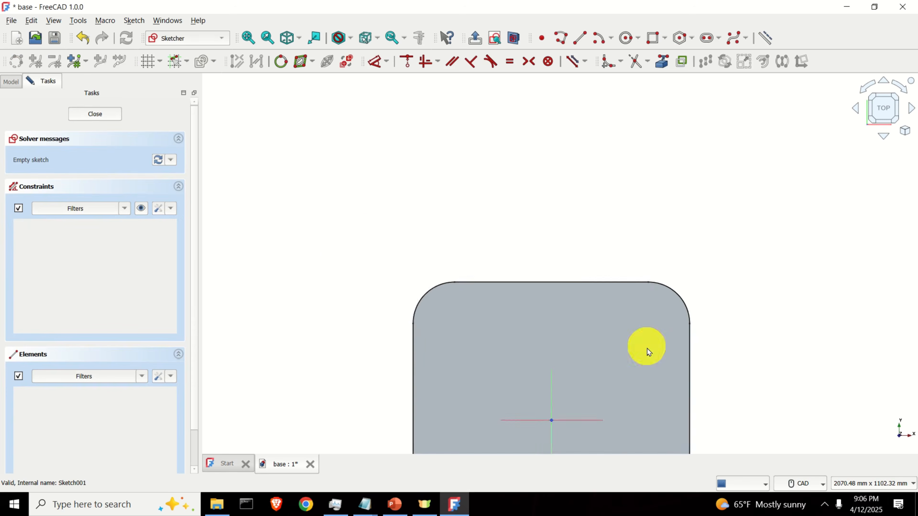
{"action": "scroll", "coordinate": [504, 284], "scroll_direction": "up", "scroll_amount": 3}
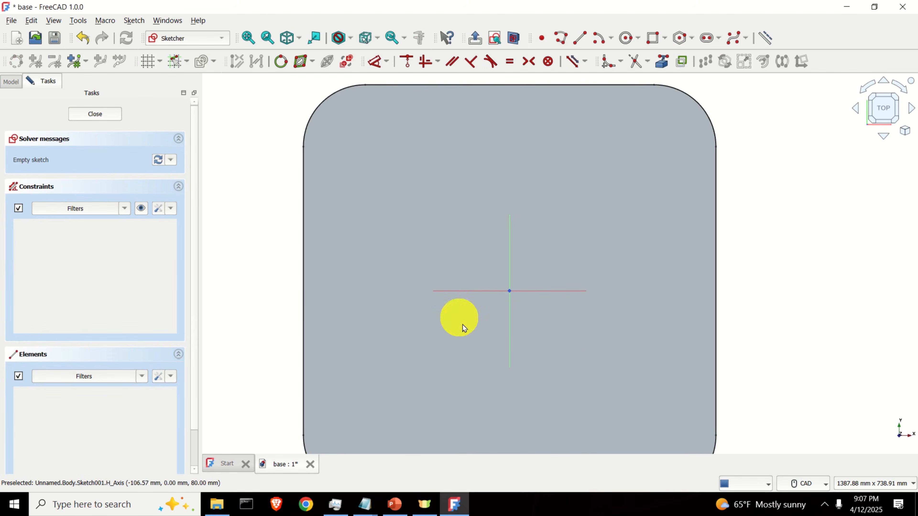
{"action": "left_click", "coordinate": [149, 62]}
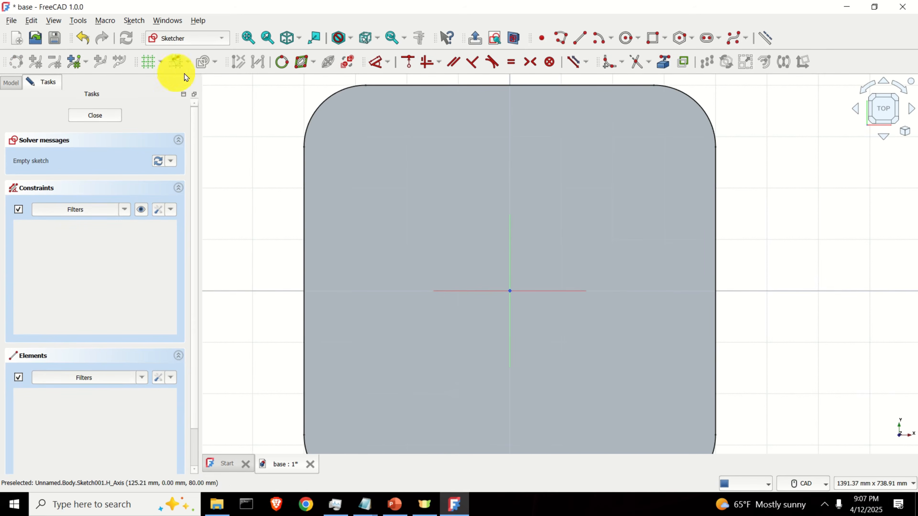
{"action": "left_click", "coordinate": [188, 62]}
{"action": "left_click", "coordinate": [202, 85]}
{"action": "left_click", "coordinate": [788, 223]}
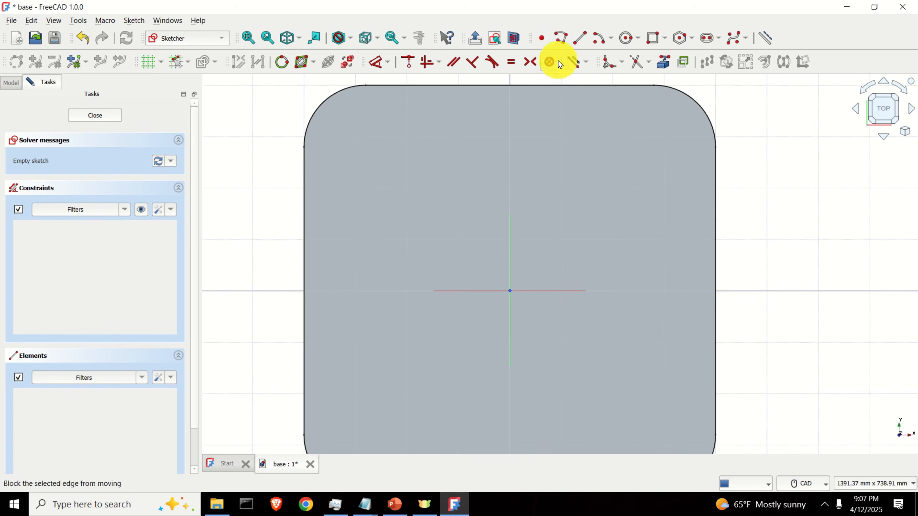
Draw a circle of 400 mm diameter centred on the sketch origin and close the sketch.
{"action": "left_click", "coordinate": [626, 37]}
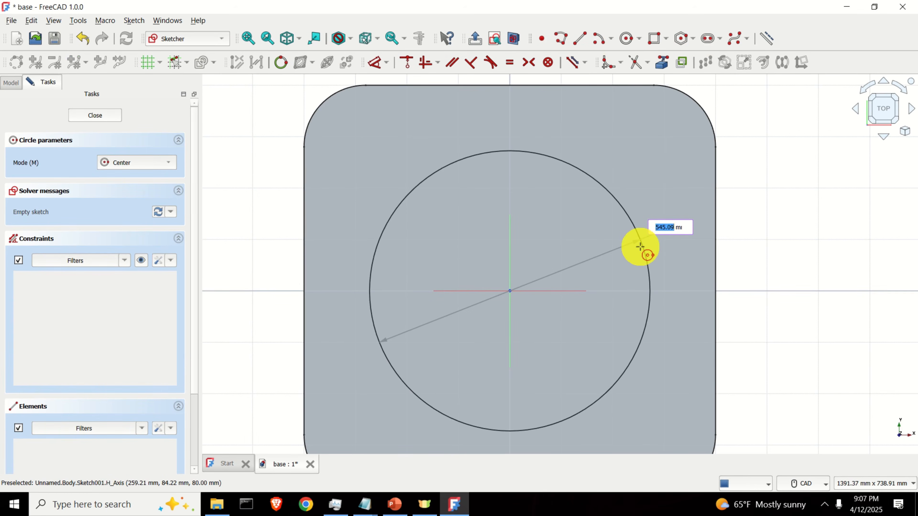
{"action": "key", "text": "Return"}
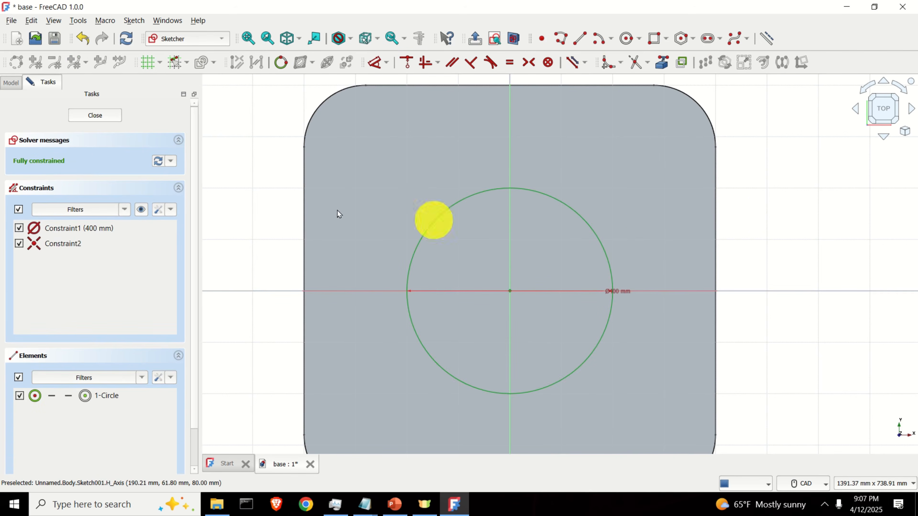
{"action": "left_click", "coordinate": [96, 113]}
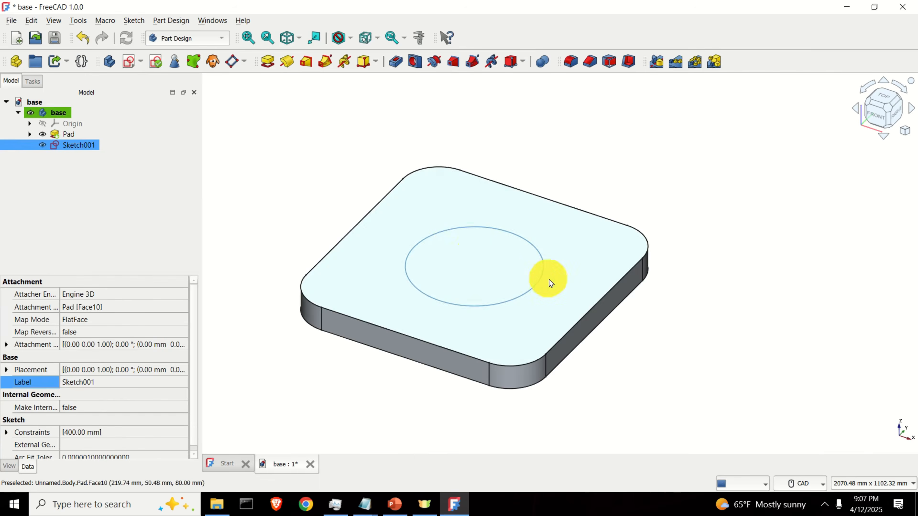
{"action": "left_click", "coordinate": [534, 286]}
{"action": "left_click", "coordinate": [818, 158]}
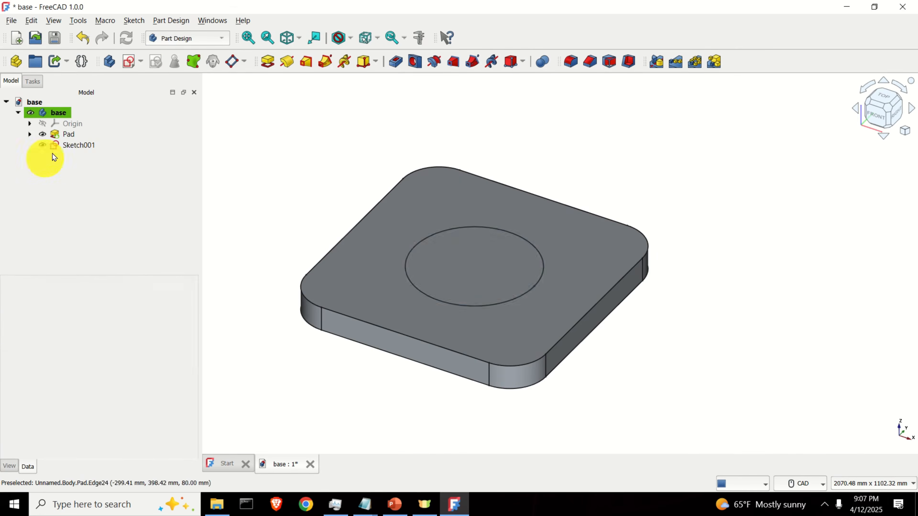
Pad the 400 mm circle sketch on top of the base plate to a length of 80 mm.
{"action": "left_click", "coordinate": [73, 147]}
{"action": "left_click", "coordinate": [266, 64]}
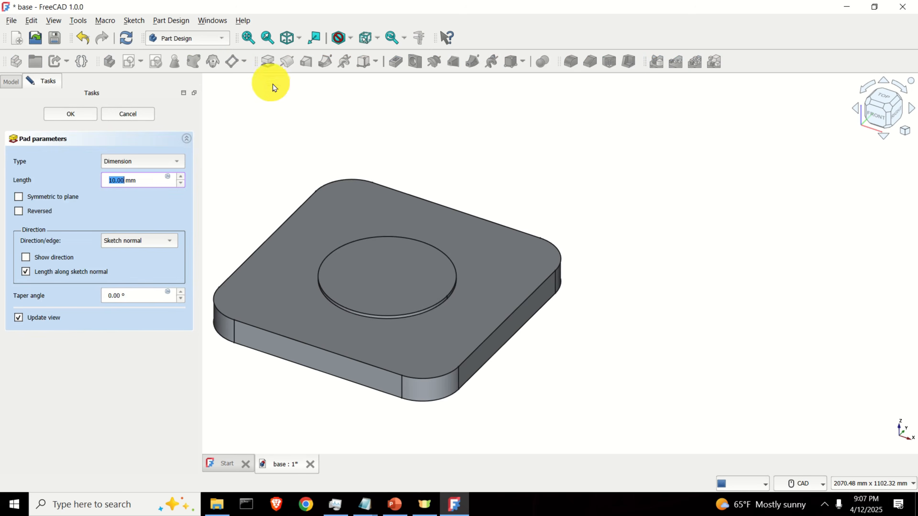
{"action": "type", "text": "80"}
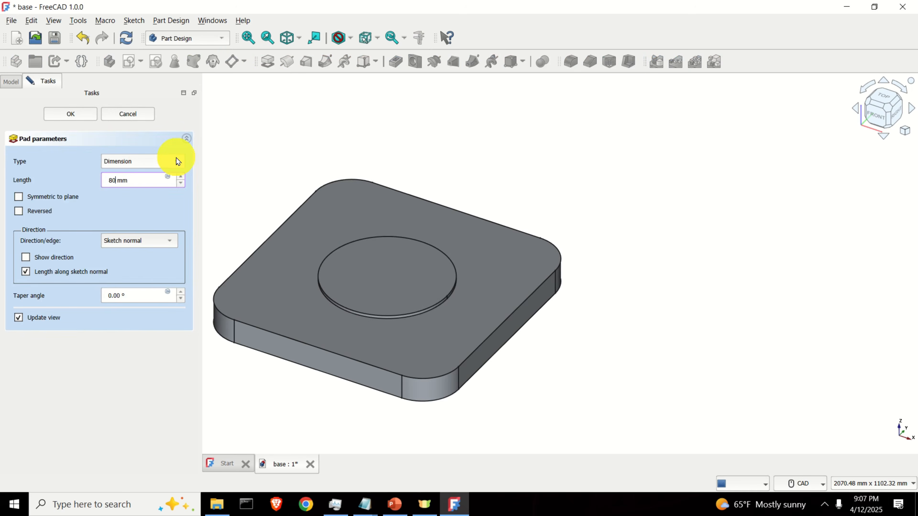
{"action": "key", "text": "Return"}
{"action": "scroll", "coordinate": [410, 328], "scroll_direction": "down", "scroll_amount": 5}
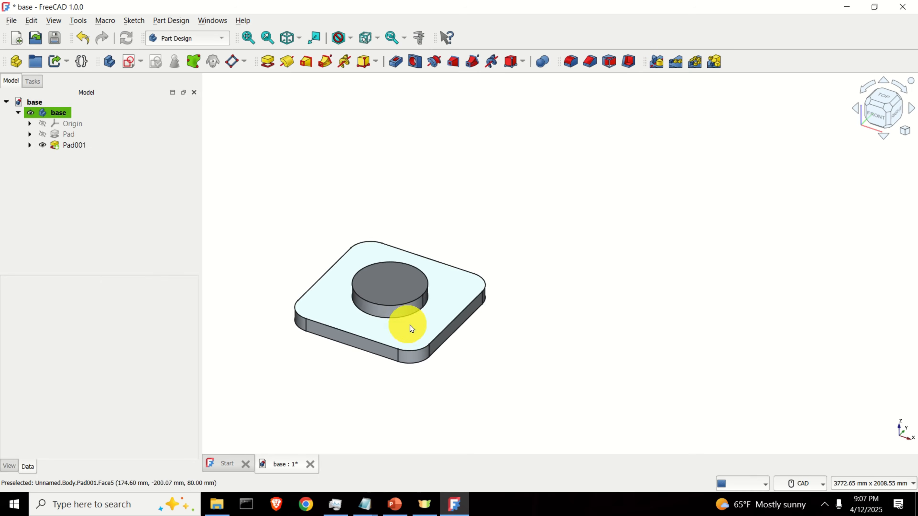
{"action": "middle_click_drag", "start_coordinate": [548, 293], "coordinate": [536, 281]}
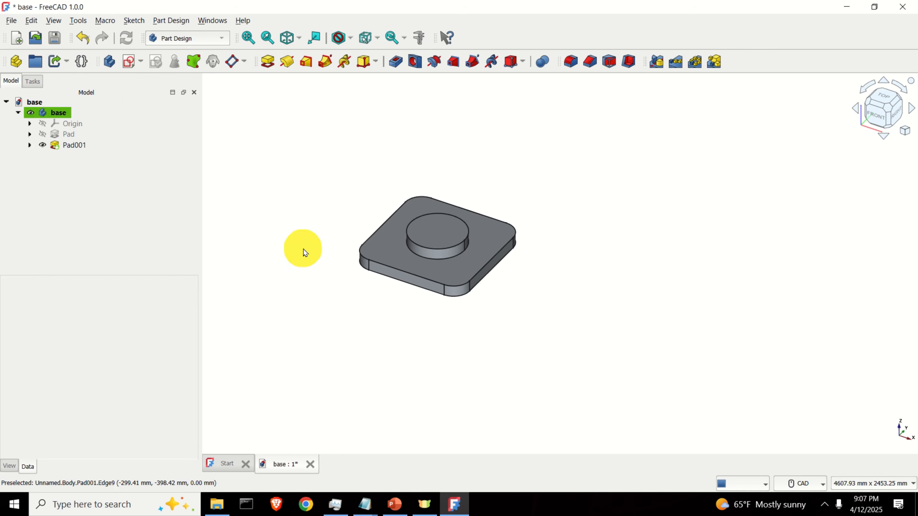
Save the document as base.FCStd in the robot2 folder on drive C.
{"action": "left_click", "coordinate": [11, 20]}
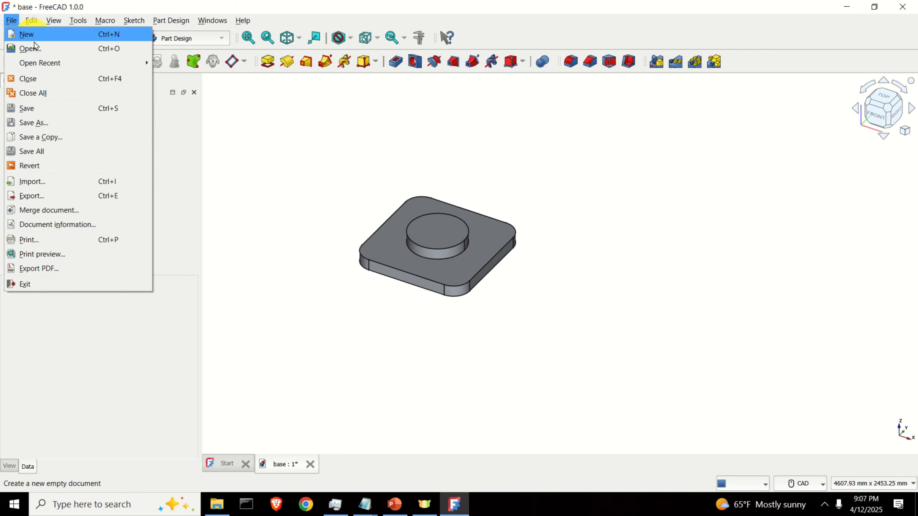
{"action": "left_click", "coordinate": [40, 109]}
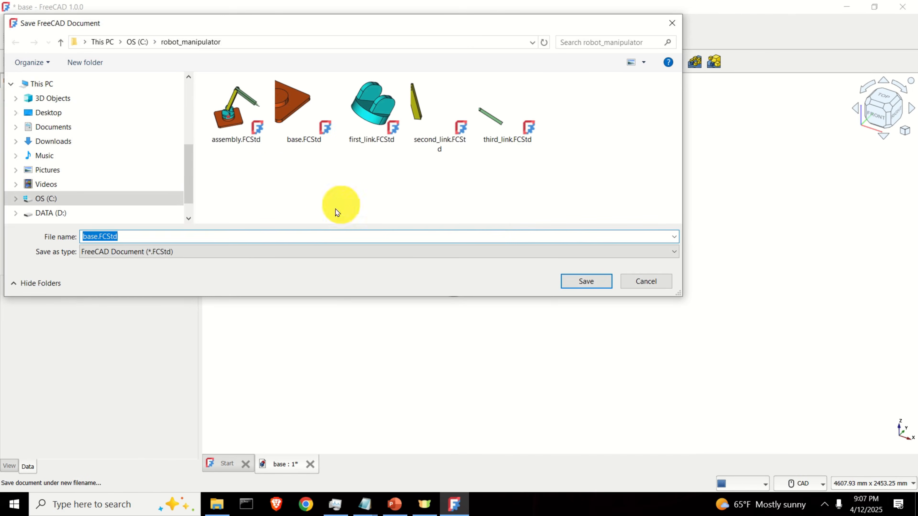
{"action": "left_click", "coordinate": [47, 198]}
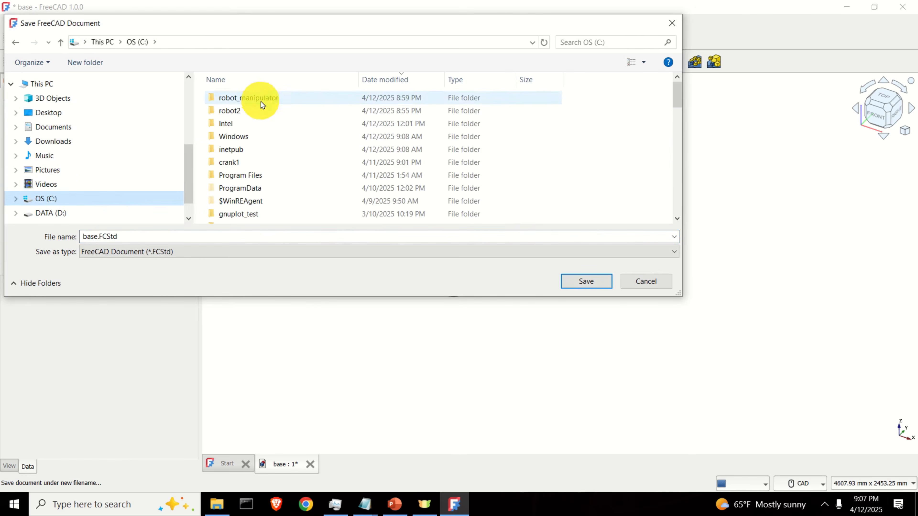
{"action": "double_click", "coordinate": [251, 112]}
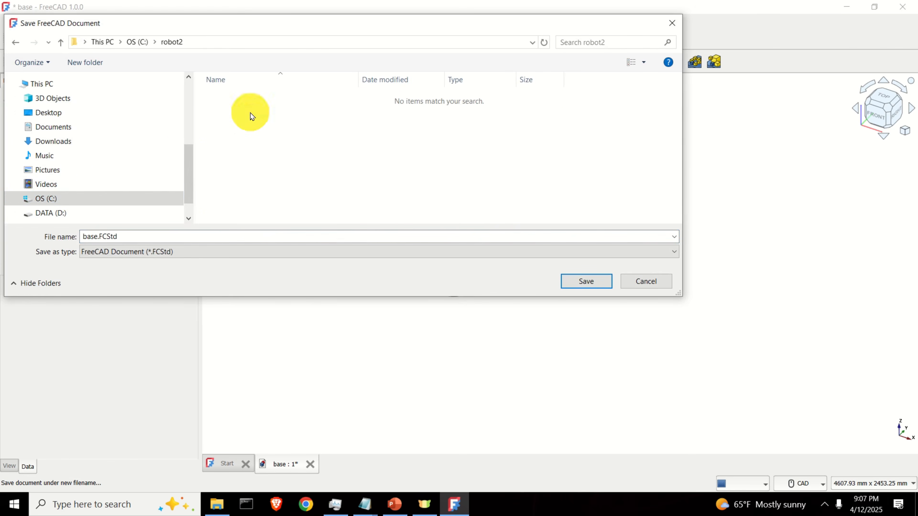
{"action": "left_click", "coordinate": [591, 283]}
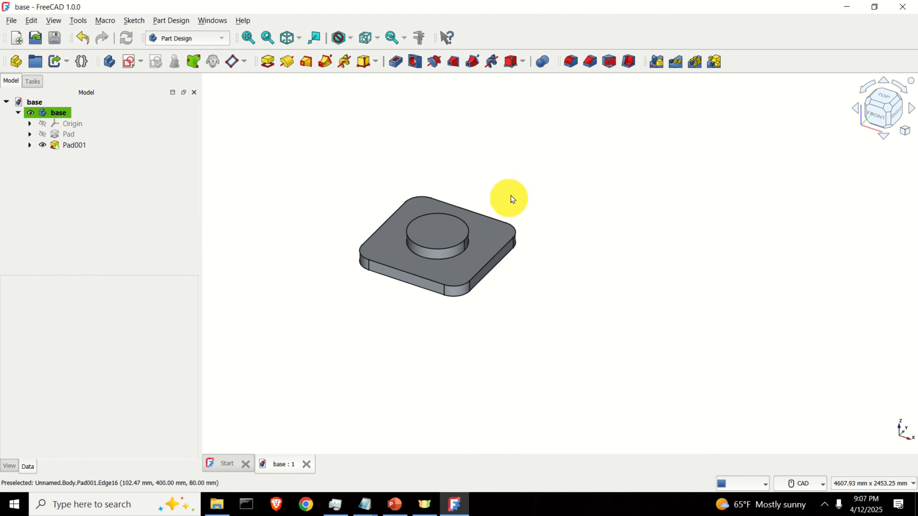
Create a new empty document and set its label to first_link.
{"action": "scroll", "coordinate": [483, 287], "scroll_direction": "up", "scroll_amount": 2}
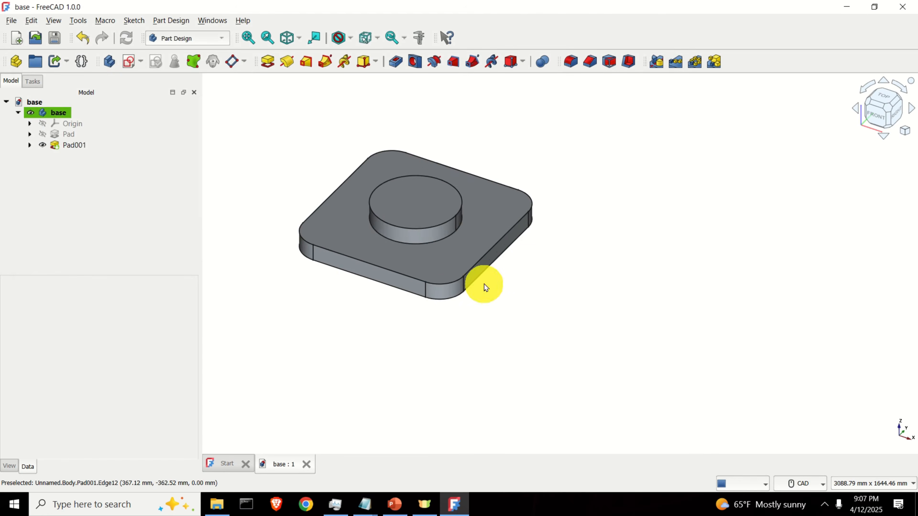
{"action": "middle_click_drag", "start_coordinate": [597, 259], "coordinate": [633, 337]}
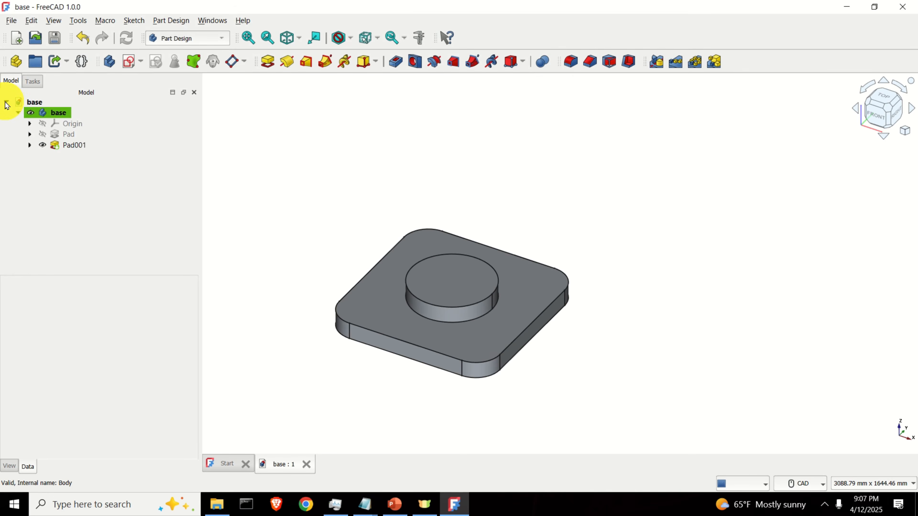
{"action": "left_click", "coordinate": [17, 37]}
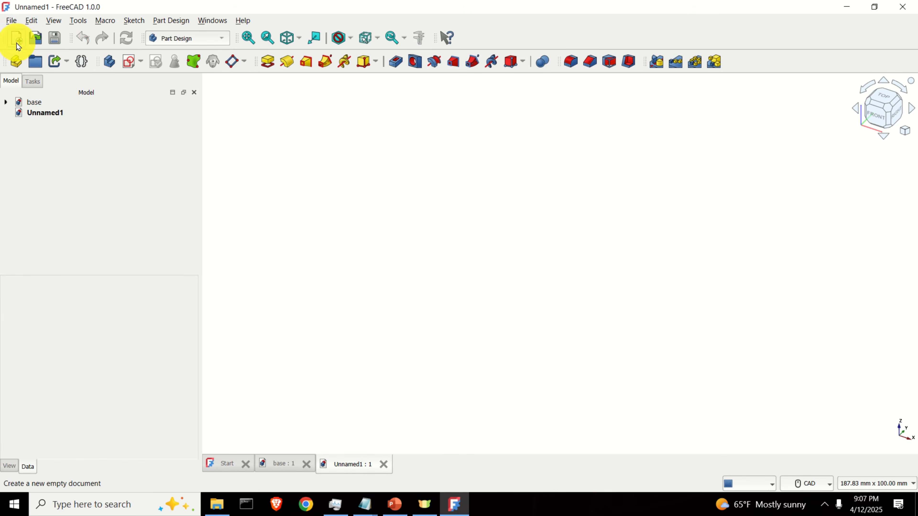
{"action": "left_click", "coordinate": [39, 113]}
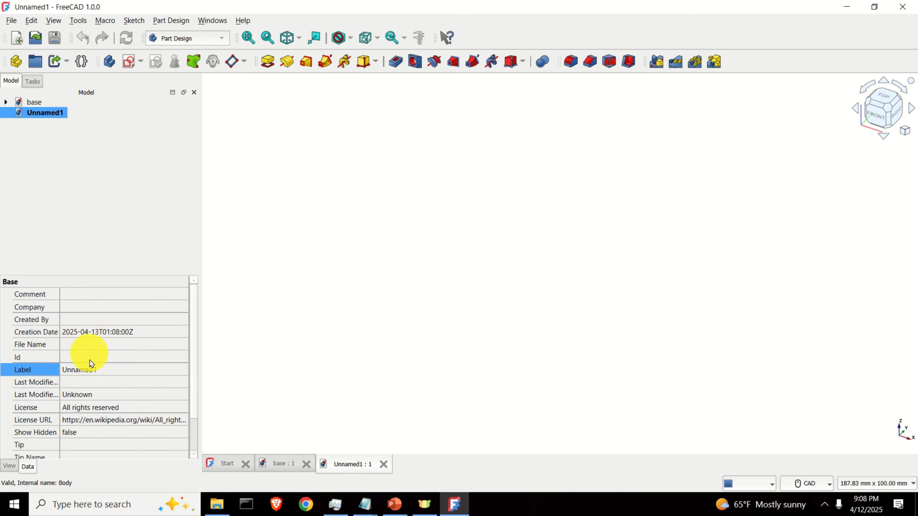
{"action": "double_click", "coordinate": [88, 370]}
{"action": "type", "text": "fir"}
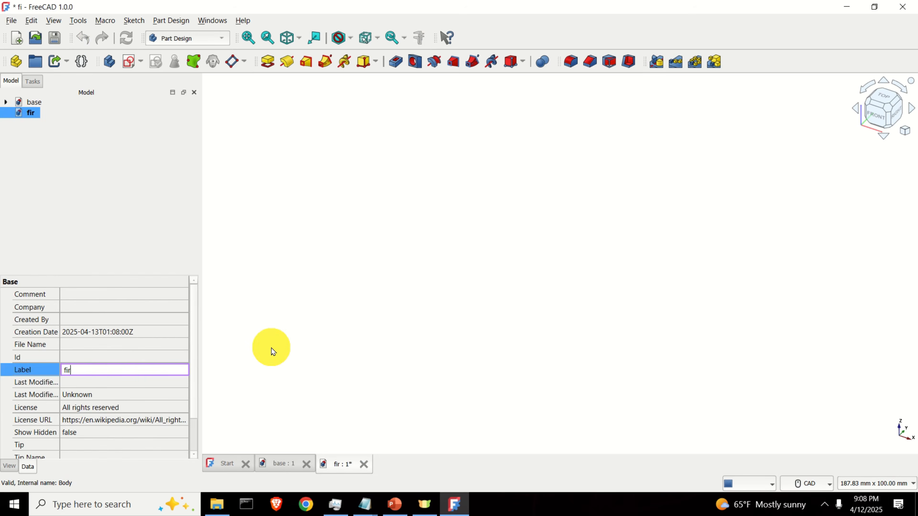
{"action": "type", "text": "st_link"}
{"action": "key", "text": "Return"}
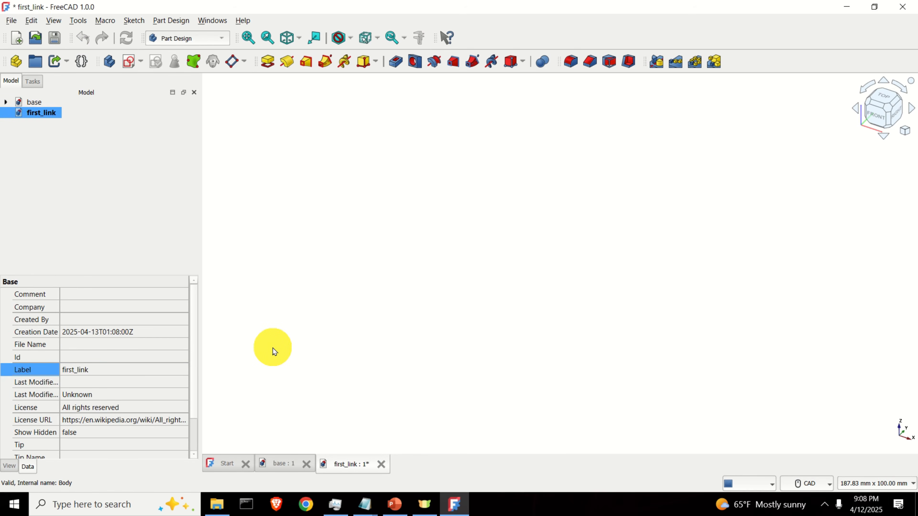
Add a body to the first_link document and label it first_link.
{"action": "left_click", "coordinate": [109, 61]}
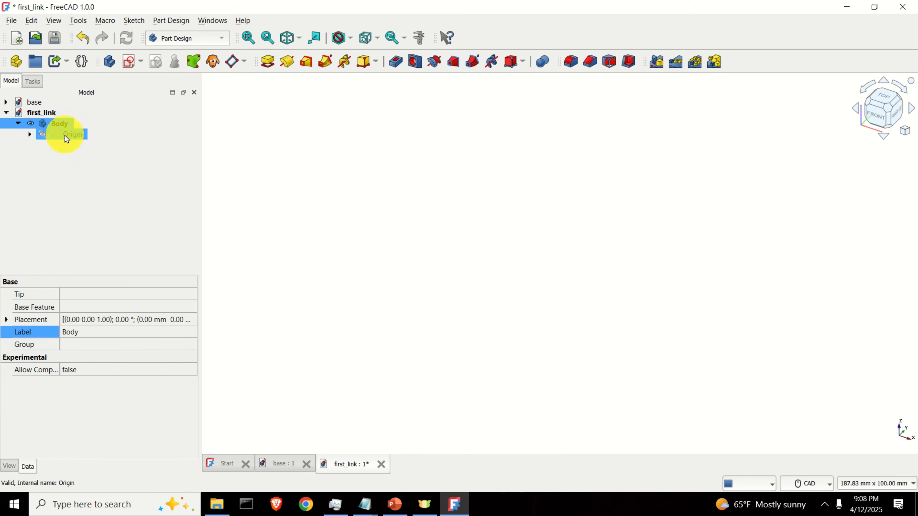
{"action": "left_click", "coordinate": [87, 332]}
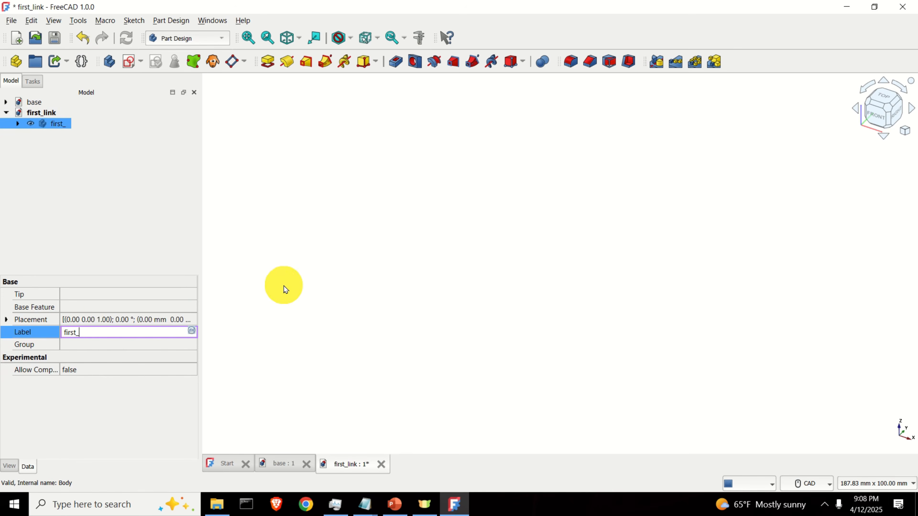
{"action": "type", "text": "first_link"}
{"action": "key", "text": "Return"}
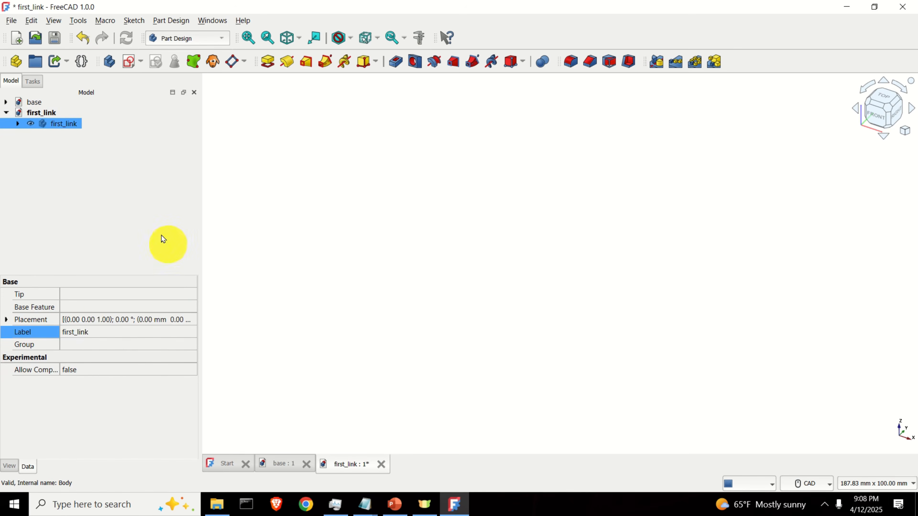
Create a sketch on the XY-plane of the first_link body and turn on the grid.
{"action": "left_click", "coordinate": [129, 62]}
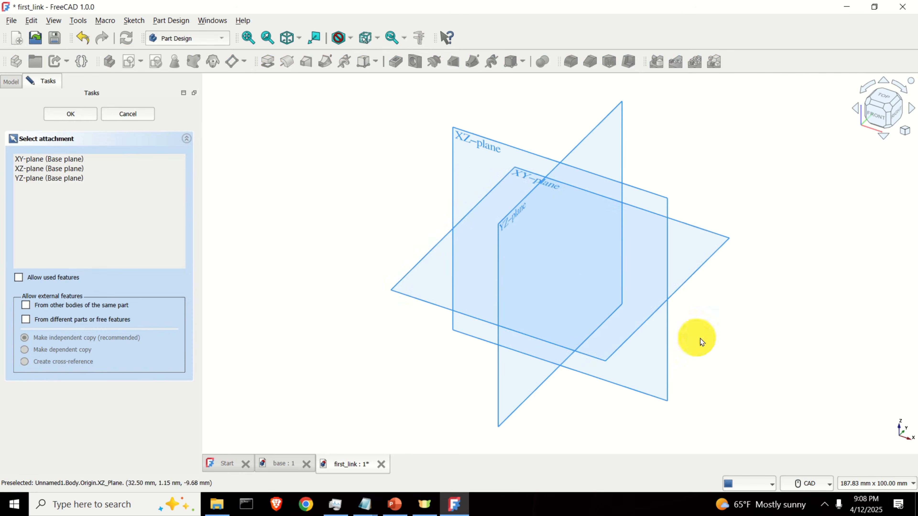
{"action": "left_click", "coordinate": [708, 252]}
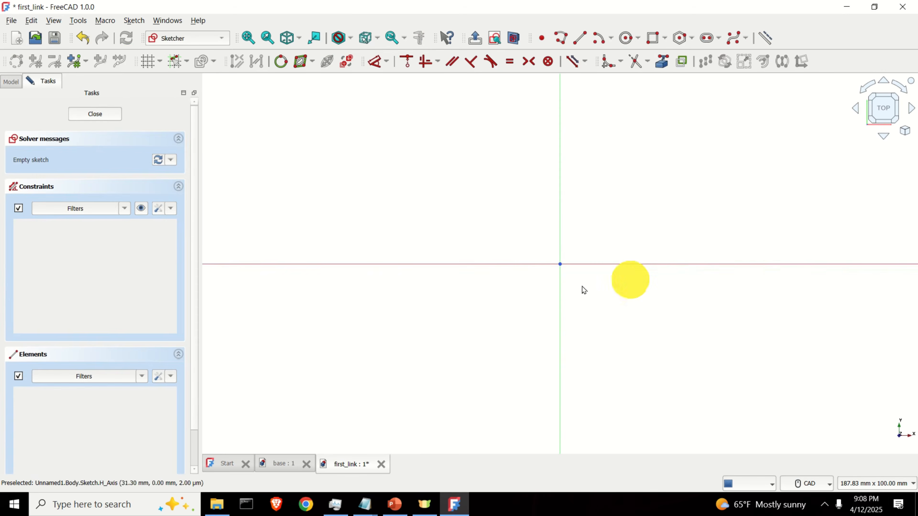
{"action": "left_click", "coordinate": [151, 63]}
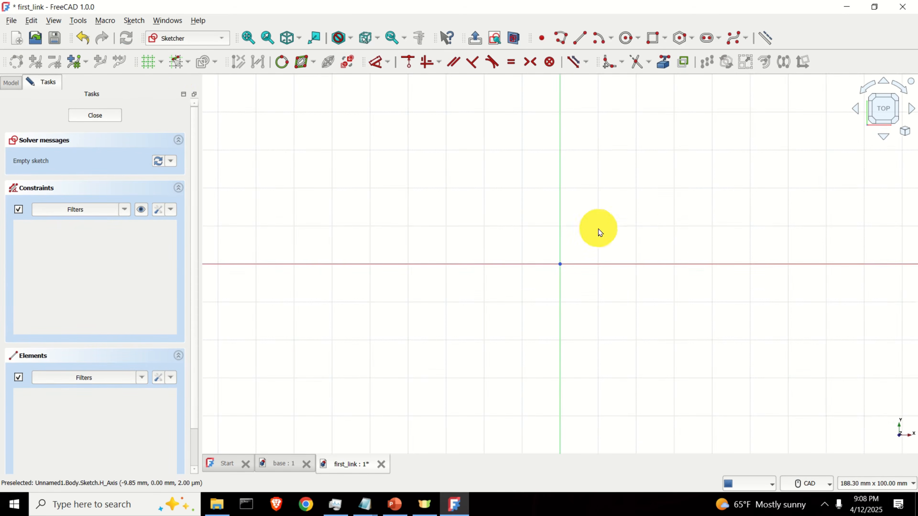
{"action": "scroll", "coordinate": [736, 221], "scroll_direction": "down", "scroll_amount": 3}
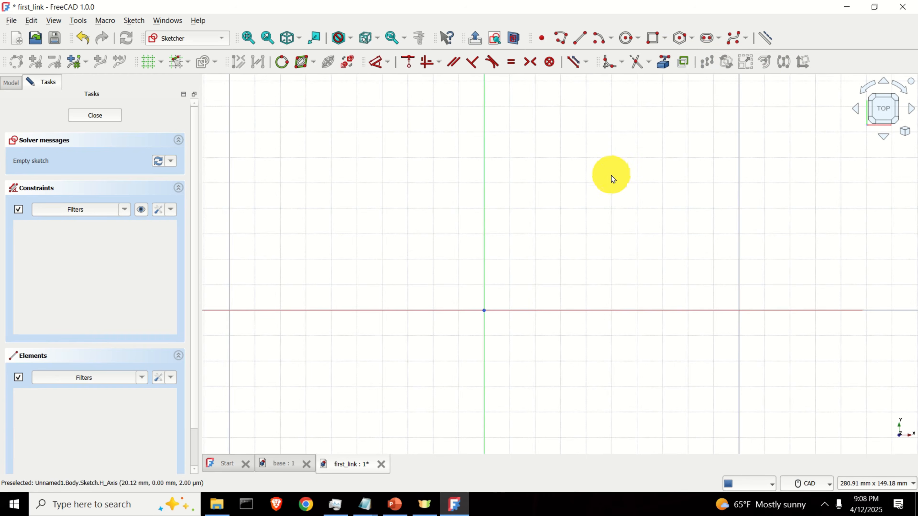
Draw a 400 mm diameter circle centred on the origin of the first_link sketch and close the sketch.
{"action": "left_click", "coordinate": [626, 37]}
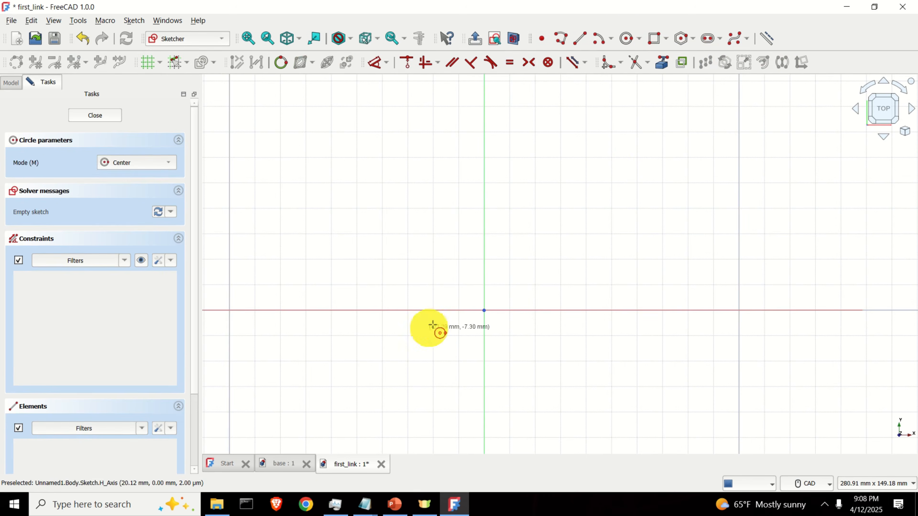
{"action": "left_click", "coordinate": [485, 310]}
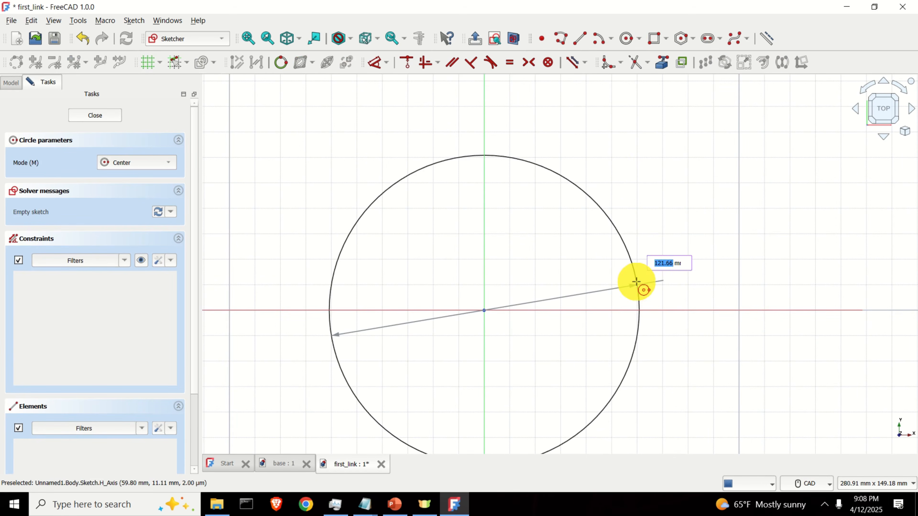
{"action": "key", "text": "Return"}
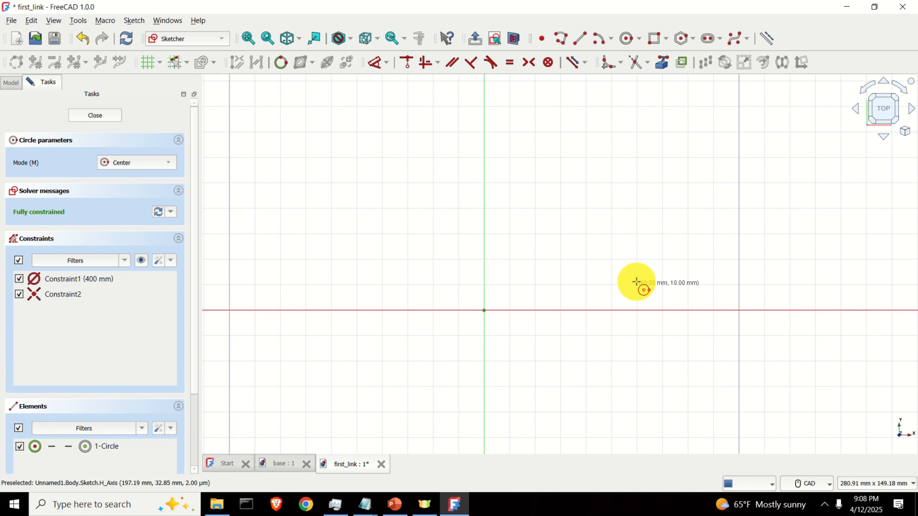
{"action": "scroll", "coordinate": [457, 262], "scroll_direction": "down", "scroll_amount": 6}
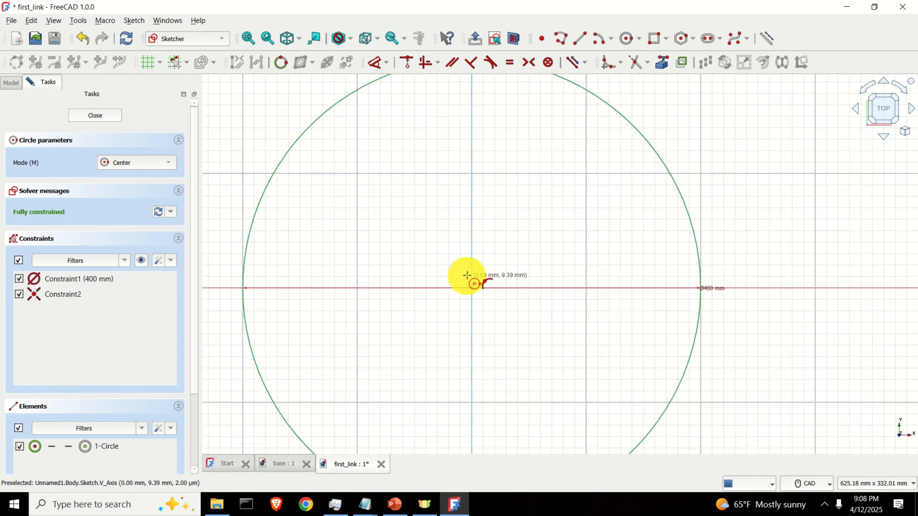
{"action": "key", "text": "Escape"}
{"action": "scroll", "coordinate": [508, 266], "scroll_direction": "down", "scroll_amount": 1}
{"action": "scroll", "coordinate": [517, 256], "scroll_direction": "up", "scroll_amount": 2}
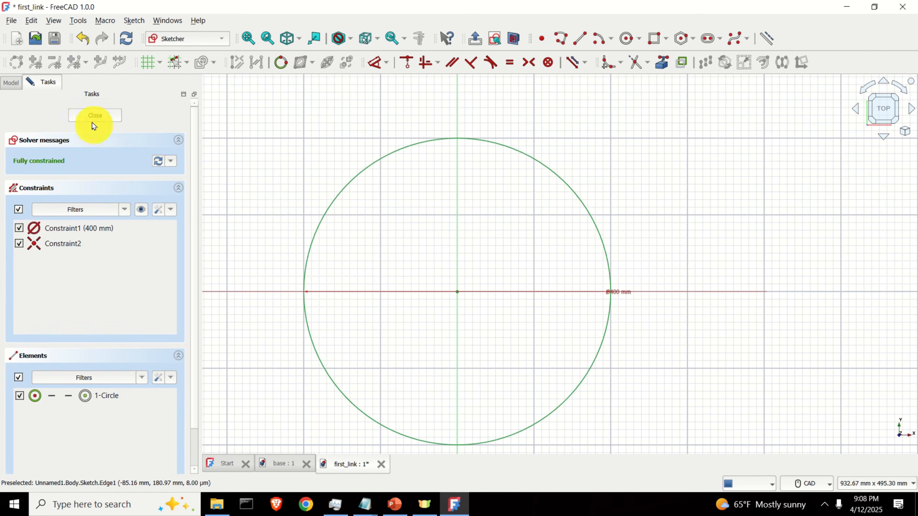
{"action": "left_click", "coordinate": [96, 115]}
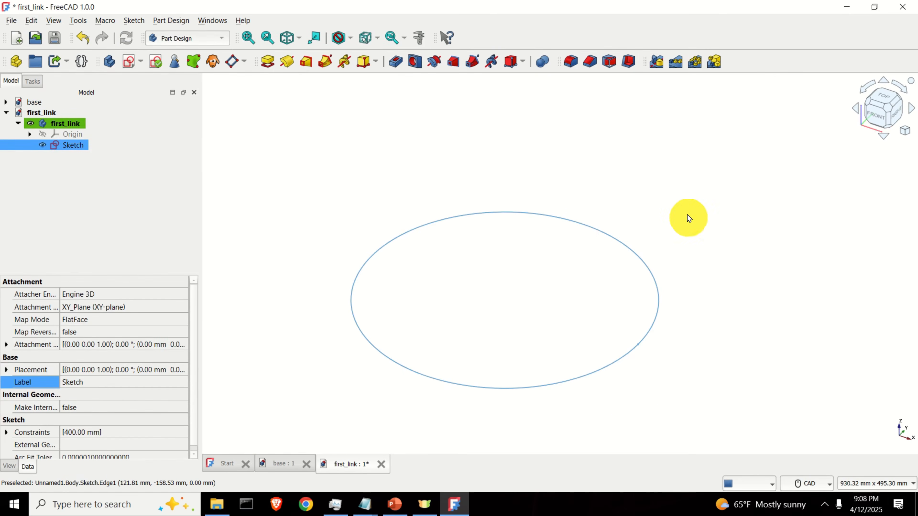
{"action": "scroll", "coordinate": [662, 225], "scroll_direction": "up", "scroll_amount": 2}
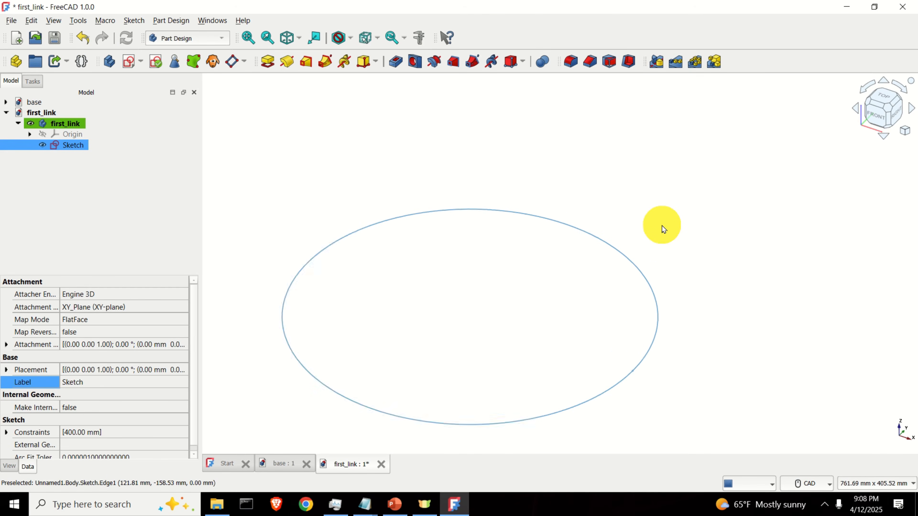
{"action": "scroll", "coordinate": [647, 234], "scroll_direction": "down", "scroll_amount": 2}
{"action": "scroll", "coordinate": [504, 318], "scroll_direction": "up", "scroll_amount": 4}
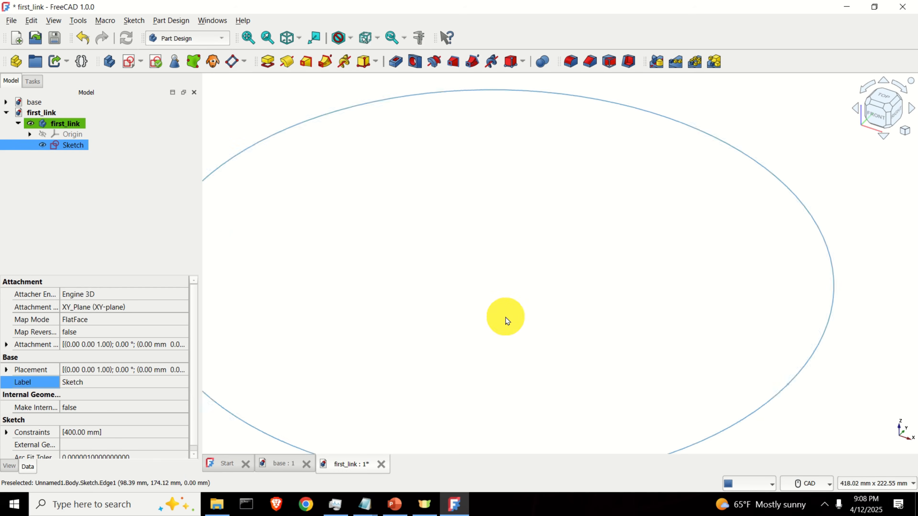
{"action": "scroll", "coordinate": [506, 318], "scroll_direction": "down", "scroll_amount": 3}
{"action": "scroll", "coordinate": [508, 318], "scroll_direction": "up", "scroll_amount": 4}
{"action": "scroll", "coordinate": [510, 318], "scroll_direction": "down", "scroll_amount": 5}
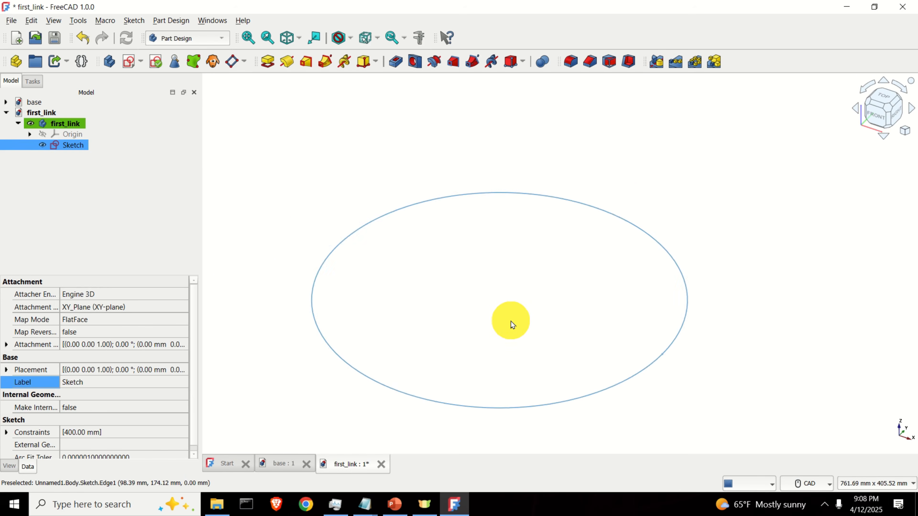
{"action": "scroll", "coordinate": [513, 317], "scroll_direction": "up", "scroll_amount": 6}
{"action": "scroll", "coordinate": [515, 317], "scroll_direction": "down", "scroll_amount": 5}
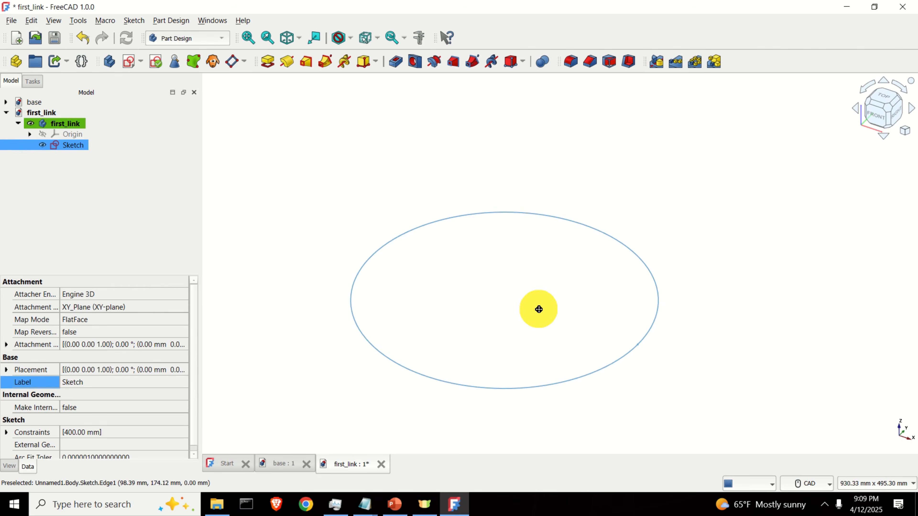
{"action": "middle_click_drag", "start_coordinate": [539, 310], "coordinate": [579, 309]}
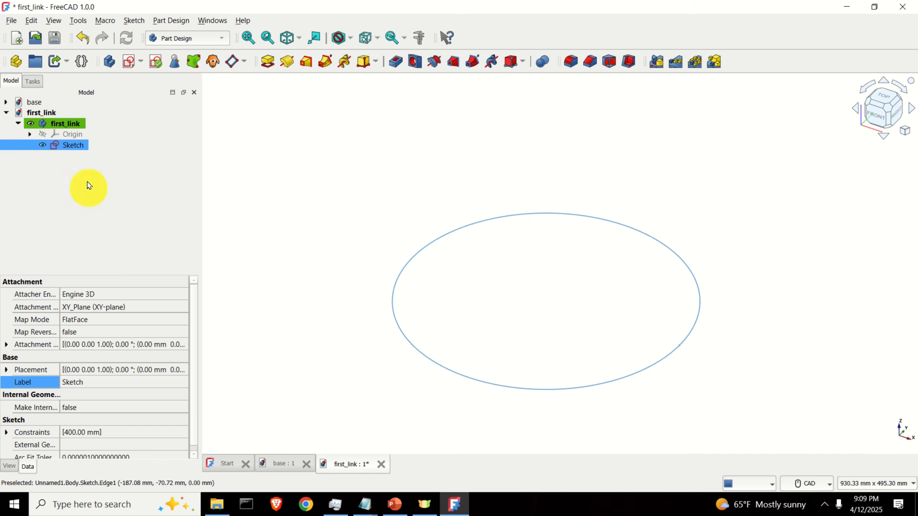
Pad the circle sketch of the first_link body to a length of 100 mm.
{"action": "left_click", "coordinate": [269, 66]}
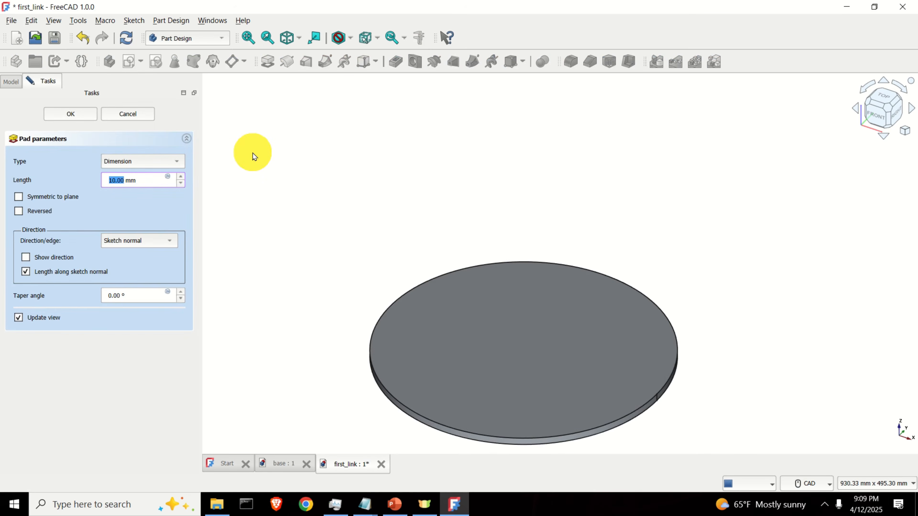
{"action": "type", "text": "100"}
{"action": "key", "text": "Return"}
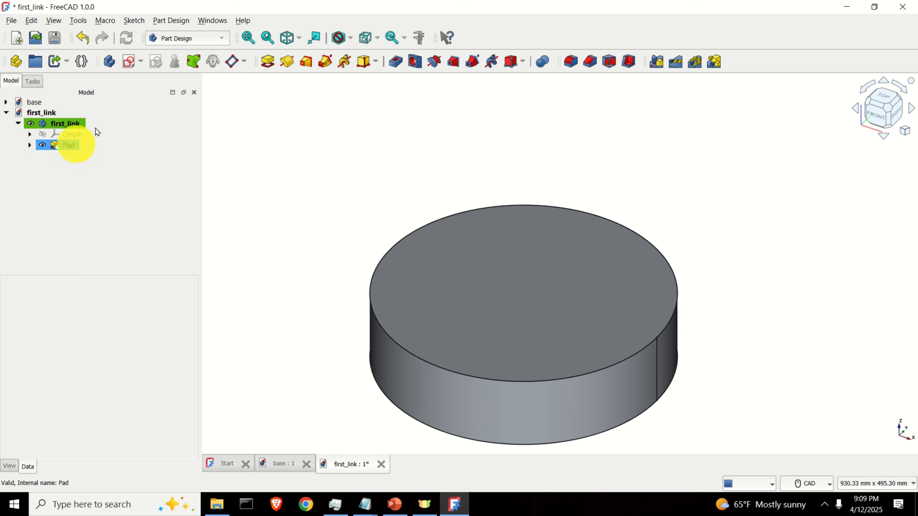
Create a new sketch on the XZ-plane of the first_link body and close it empty.
{"action": "left_click", "coordinate": [128, 63]}
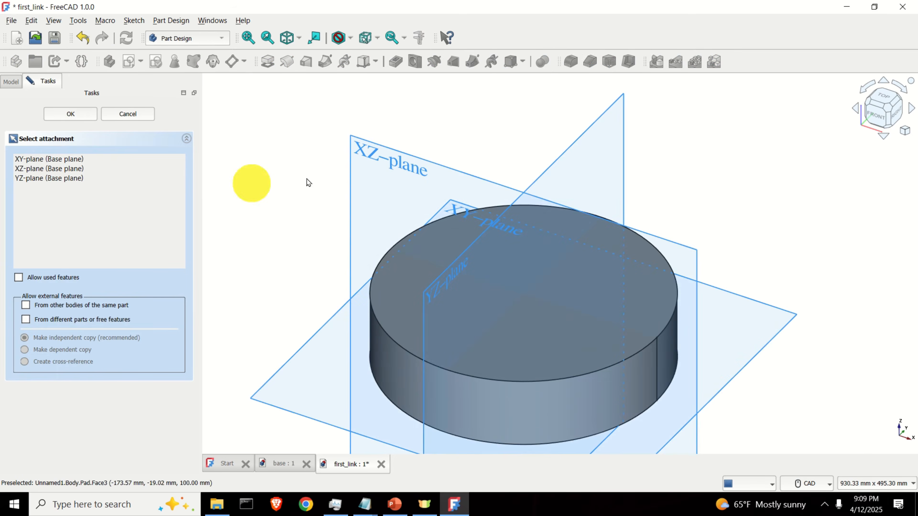
{"action": "left_click", "coordinate": [419, 175]}
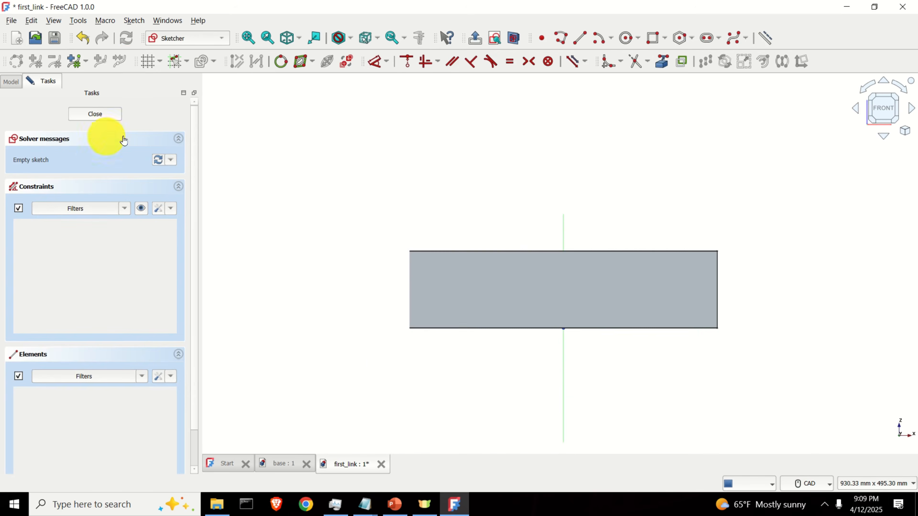
{"action": "left_click", "coordinate": [113, 114]}
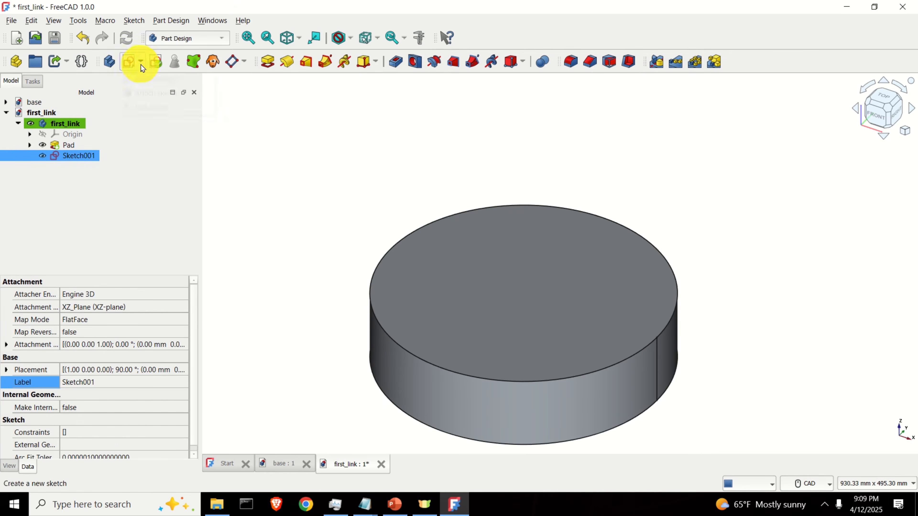
Attach the empty sketch Sketch001 to the padded disc's upper circular face using the Plane face method.
{"action": "left_click", "coordinate": [164, 93]}
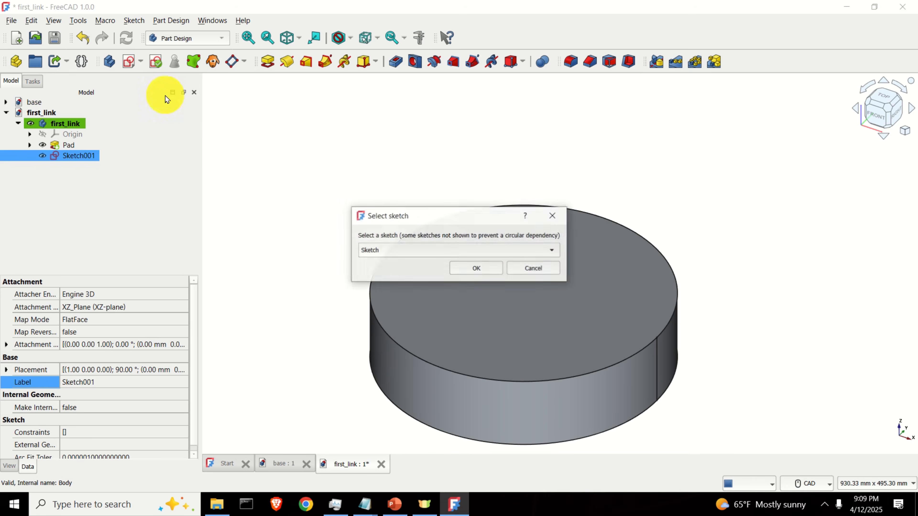
{"action": "left_click", "coordinate": [533, 274]}
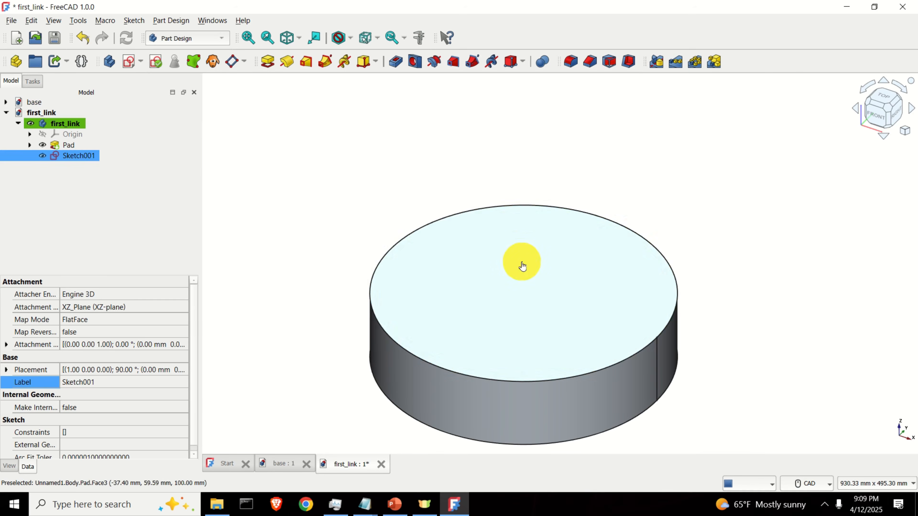
{"action": "left_click", "coordinate": [523, 262]}
{"action": "left_click", "coordinate": [141, 64]}
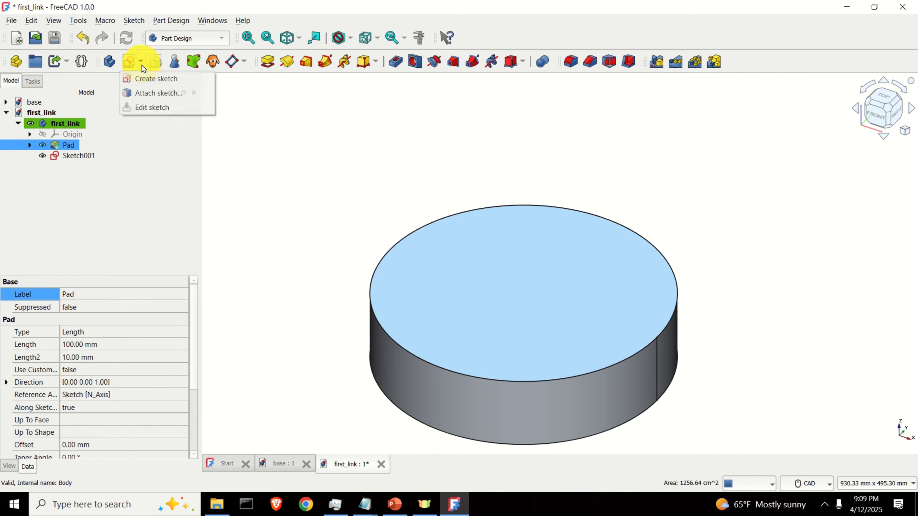
{"action": "left_click", "coordinate": [158, 93]}
{"action": "left_click", "coordinate": [496, 252]}
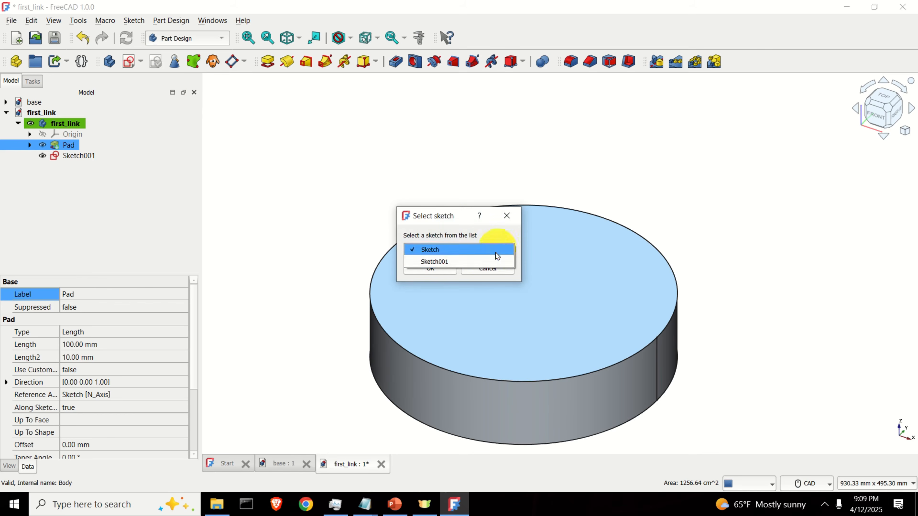
{"action": "left_click", "coordinate": [480, 252]}
{"action": "left_click", "coordinate": [476, 251]}
{"action": "left_click", "coordinate": [463, 262]}
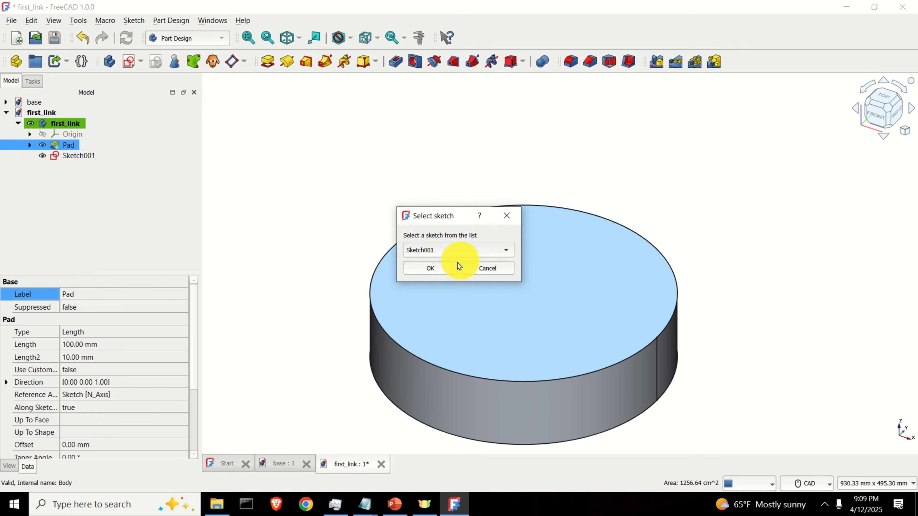
{"action": "left_click", "coordinate": [441, 269]}
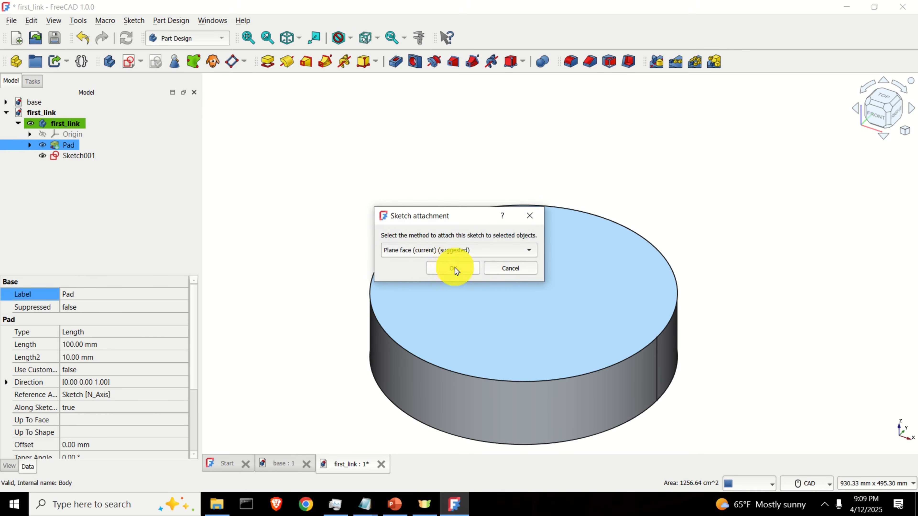
{"action": "left_click", "coordinate": [451, 268]}
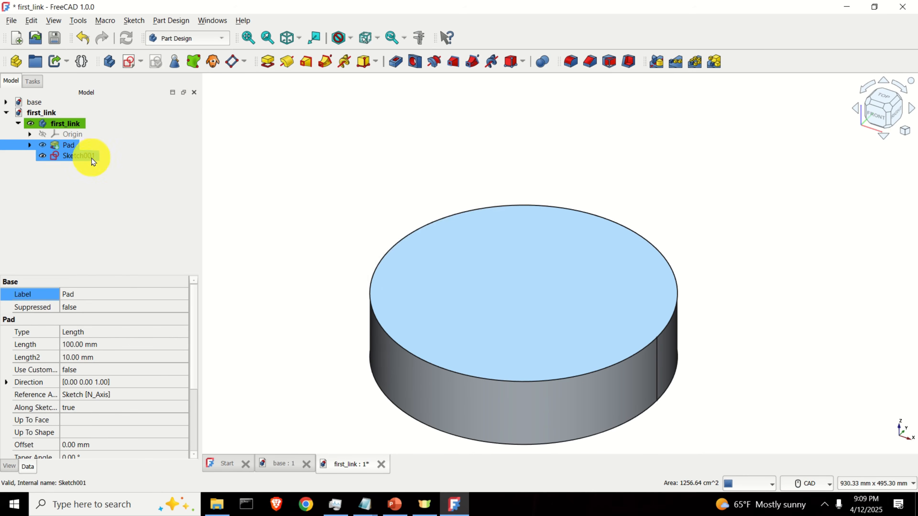
Open the sketch attached to the disc's upper face for editing and turn on the grid.
{"action": "double_click", "coordinate": [91, 158]}
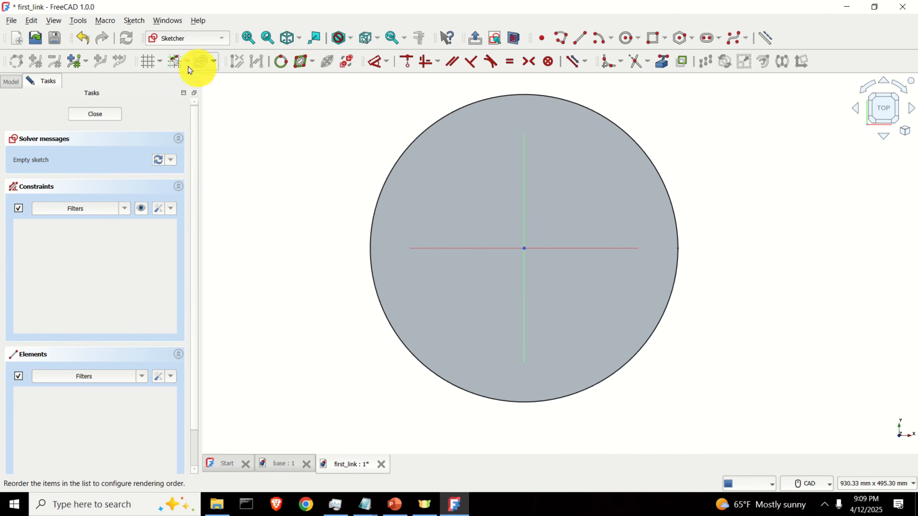
{"action": "left_click", "coordinate": [148, 62]}
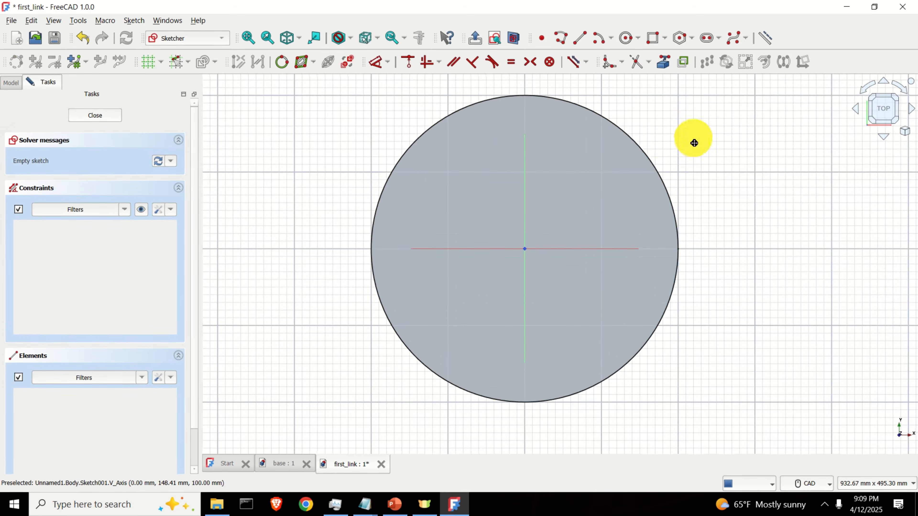
{"action": "middle_click_drag", "start_coordinate": [694, 143], "coordinate": [696, 191]}
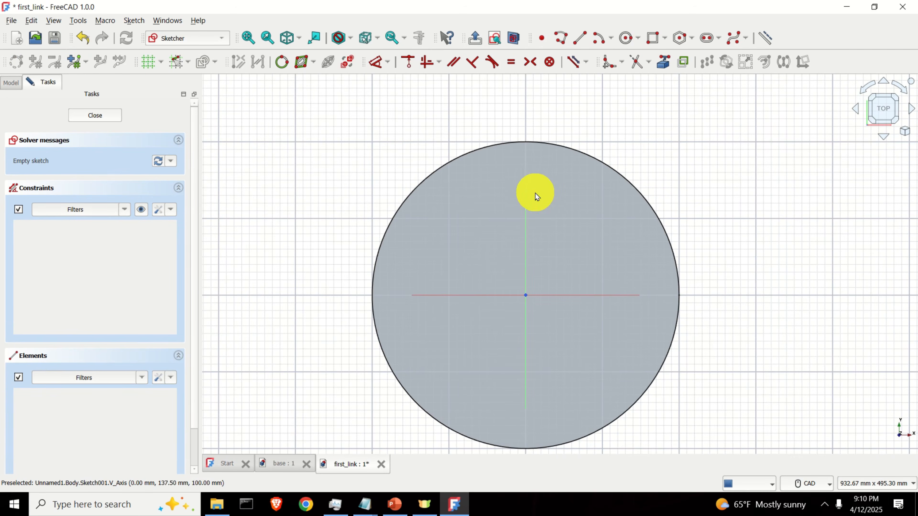
Draw an upright rectangle about 67 mm wide and 262 mm high on the disc, left of the vertical axis.
{"action": "left_click", "coordinate": [653, 39]}
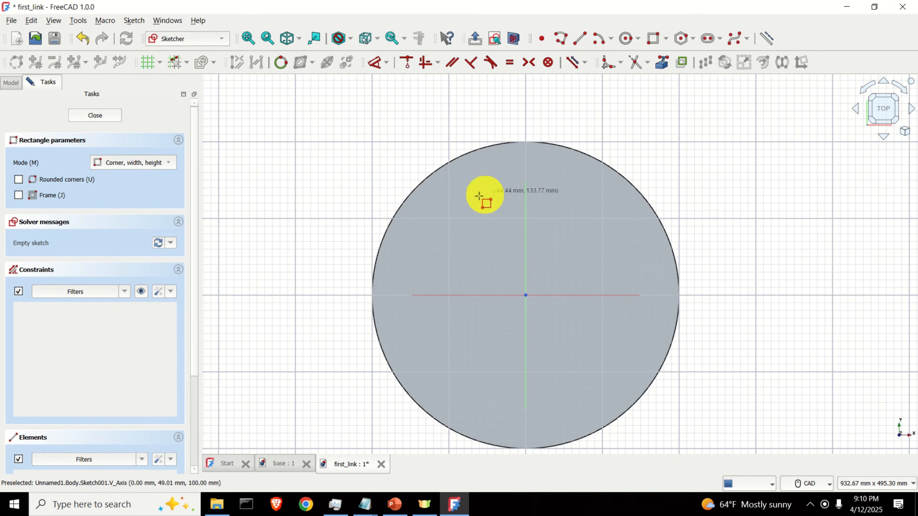
{"action": "left_click", "coordinate": [421, 200]}
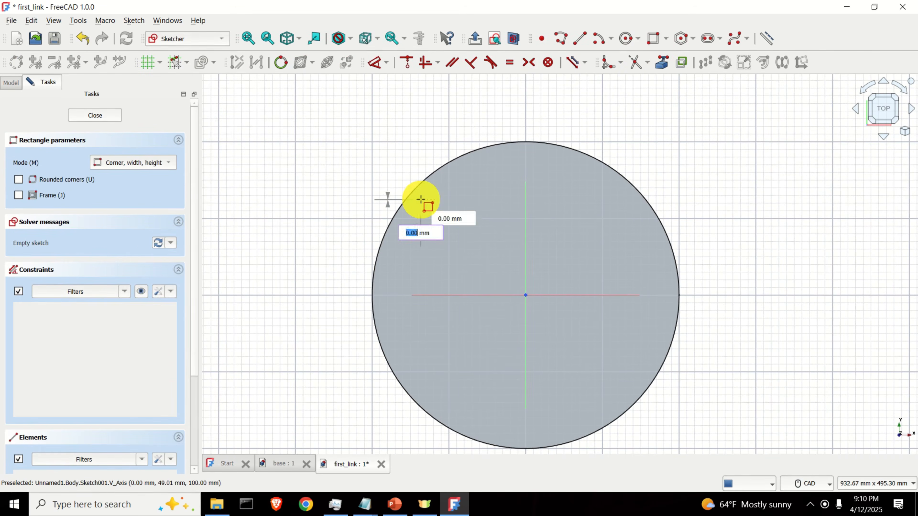
{"action": "left_click", "coordinate": [472, 401]}
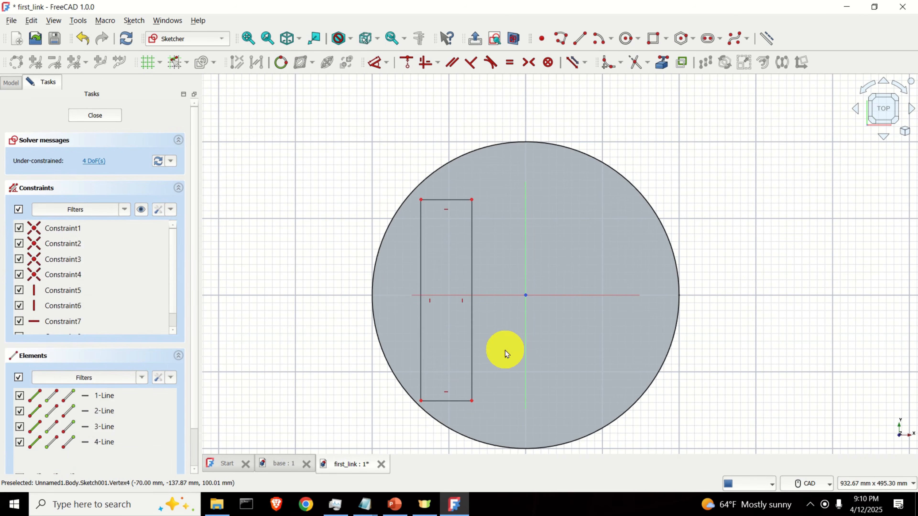
Constrain the rectangle's upper edge to a horizontal distance of 50 mm.
{"action": "middle_click_drag", "start_coordinate": [488, 259], "coordinate": [492, 285]}
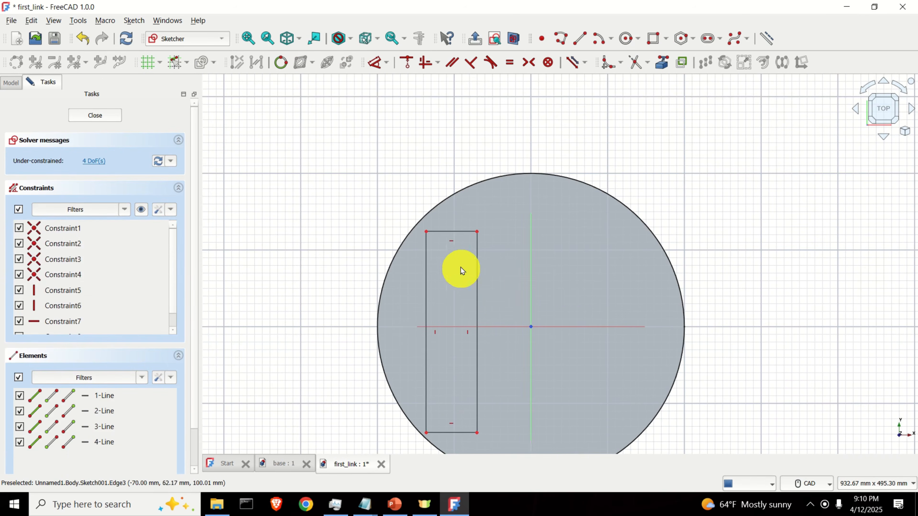
{"action": "scroll", "coordinate": [461, 269], "scroll_direction": "up", "scroll_amount": 2}
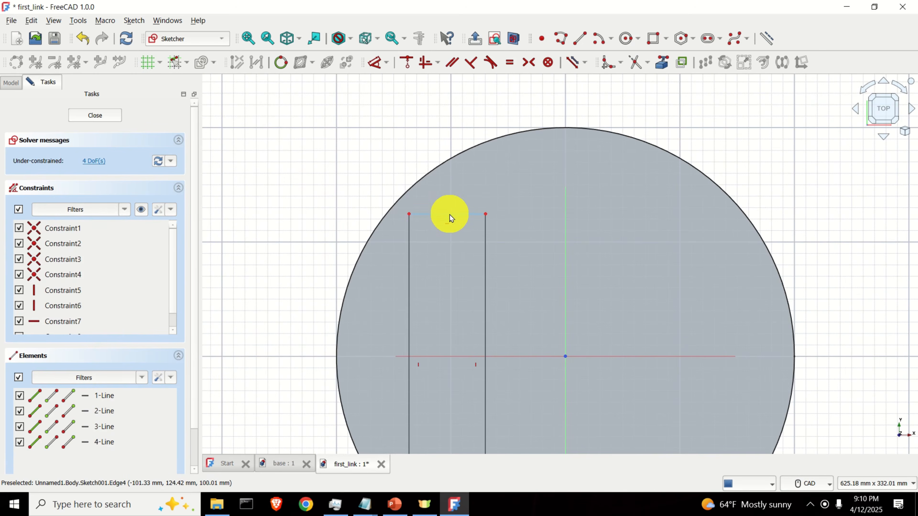
{"action": "left_click", "coordinate": [447, 215]}
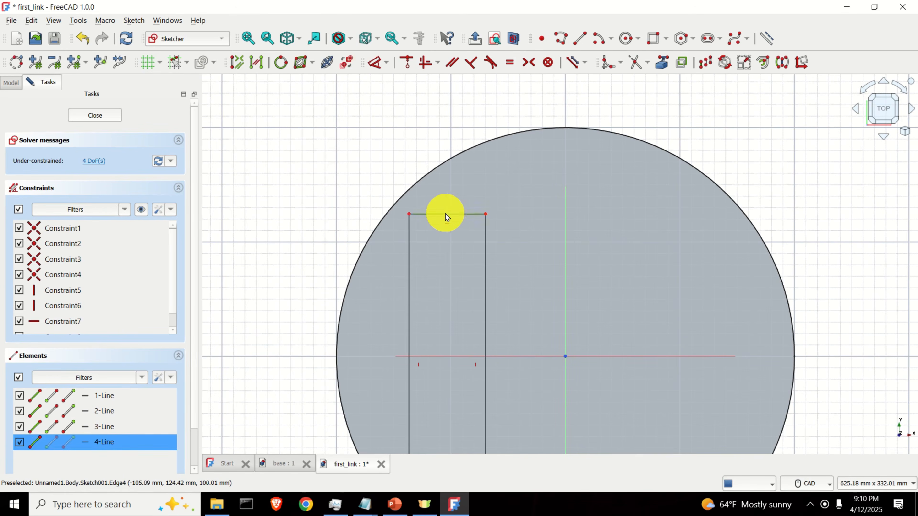
{"action": "left_click", "coordinate": [386, 63]}
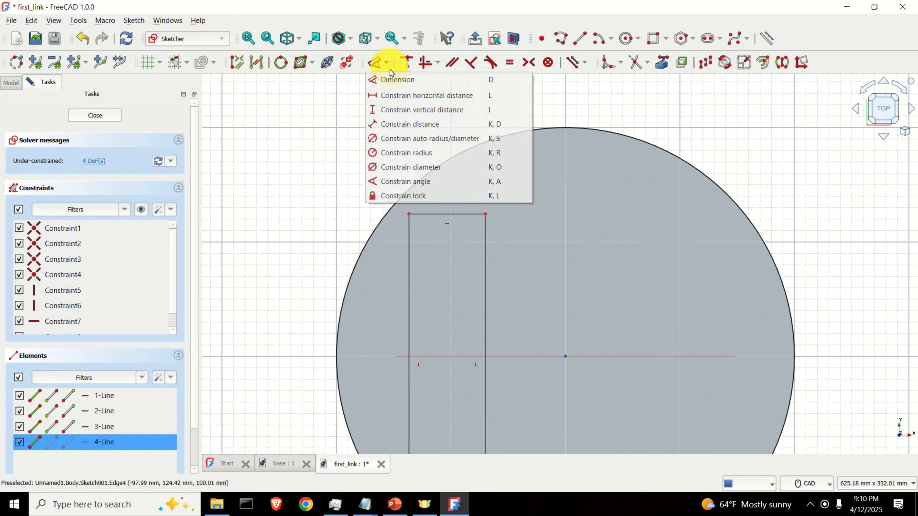
{"action": "left_click", "coordinate": [425, 95]}
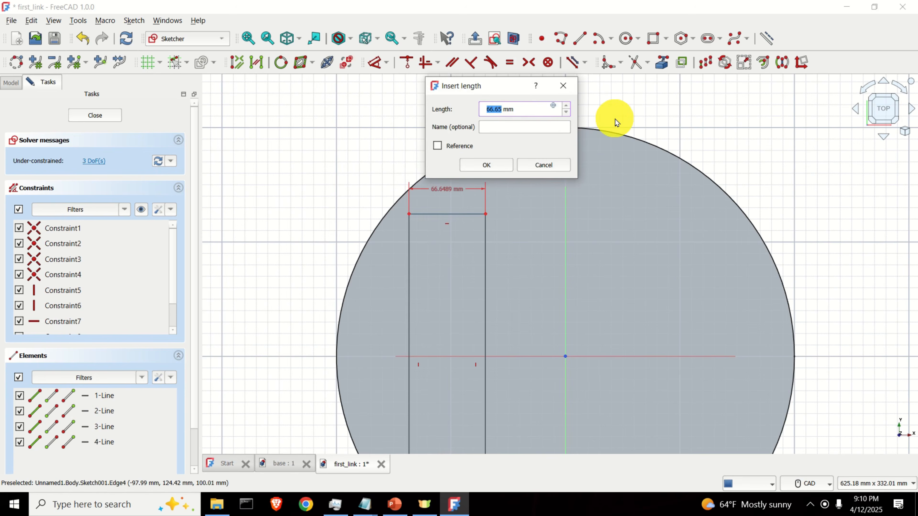
{"action": "key", "text": "Return"}
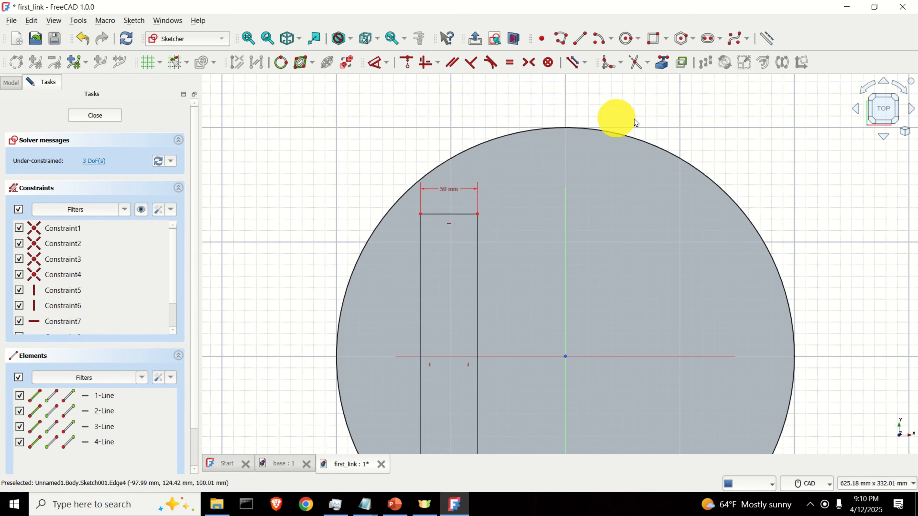
Constrain the rectangle's left edge to a vertical distance of 200 mm.
{"action": "scroll", "coordinate": [480, 225], "scroll_direction": "down", "scroll_amount": 3}
{"action": "scroll", "coordinate": [468, 230], "scroll_direction": "up", "scroll_amount": 2}
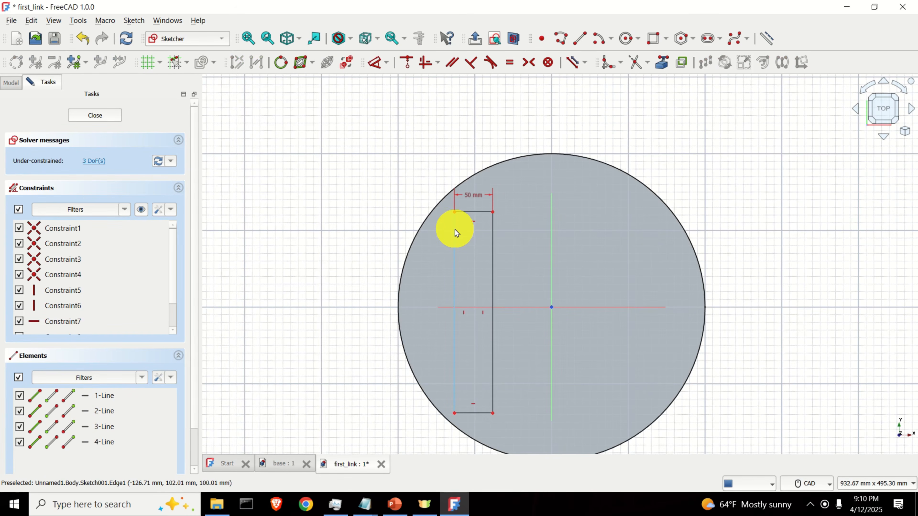
{"action": "left_click", "coordinate": [453, 242]}
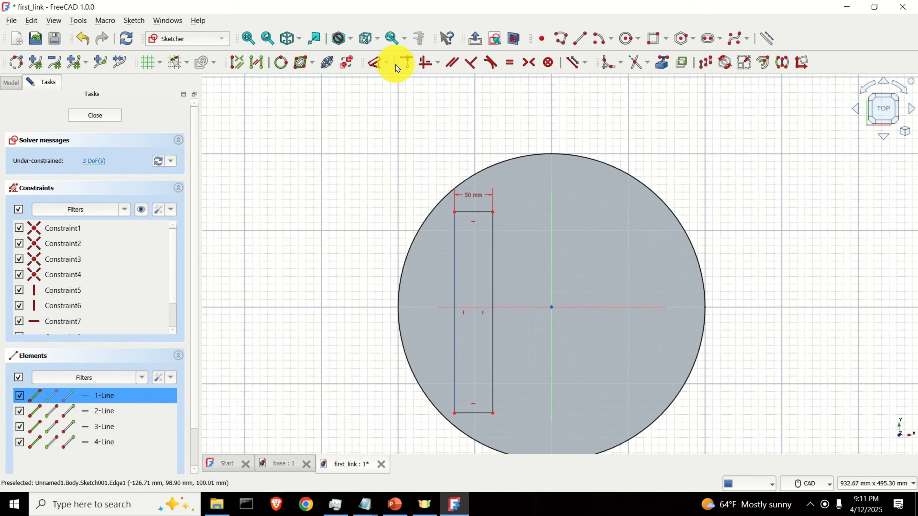
{"action": "left_click", "coordinate": [386, 62]}
{"action": "left_click", "coordinate": [424, 111]}
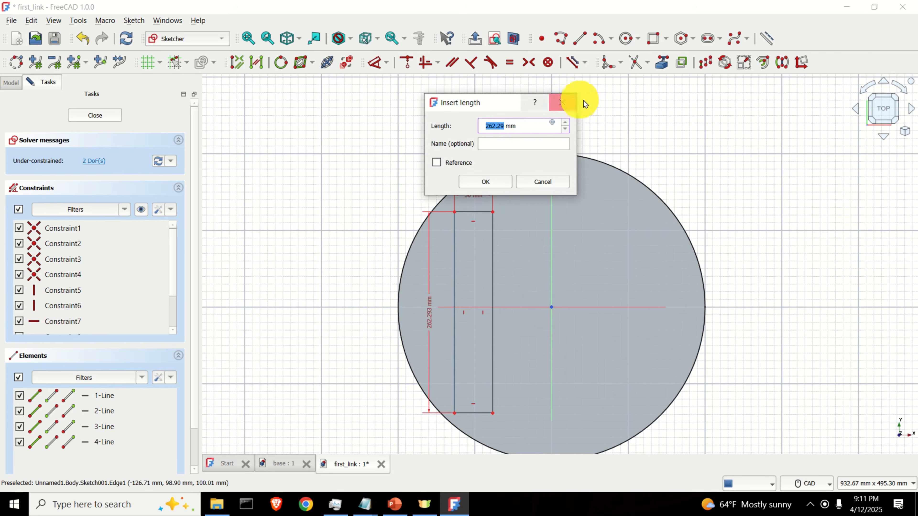
{"action": "type", "text": "200"}
{"action": "key", "text": "Return"}
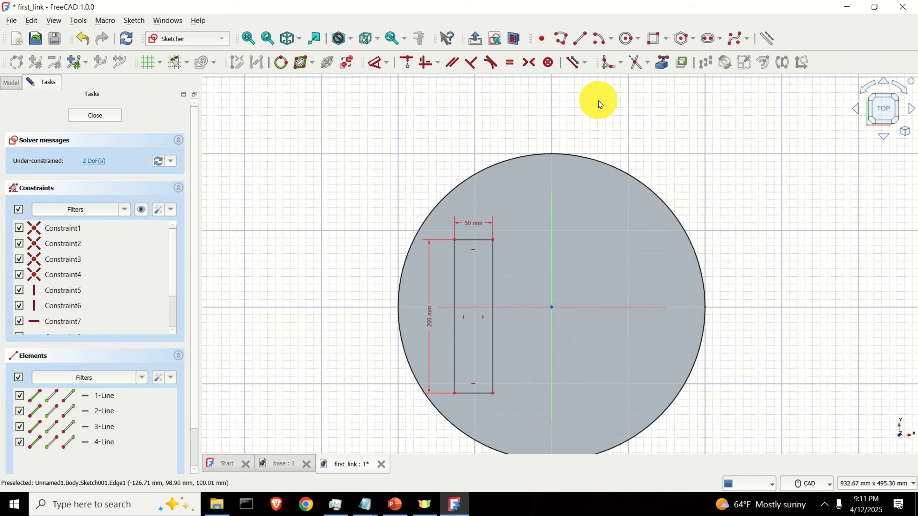
Change the rectangle's vertical distance constraint to 250 mm.
{"action": "scroll", "coordinate": [561, 226], "scroll_direction": "up", "scroll_amount": 2}
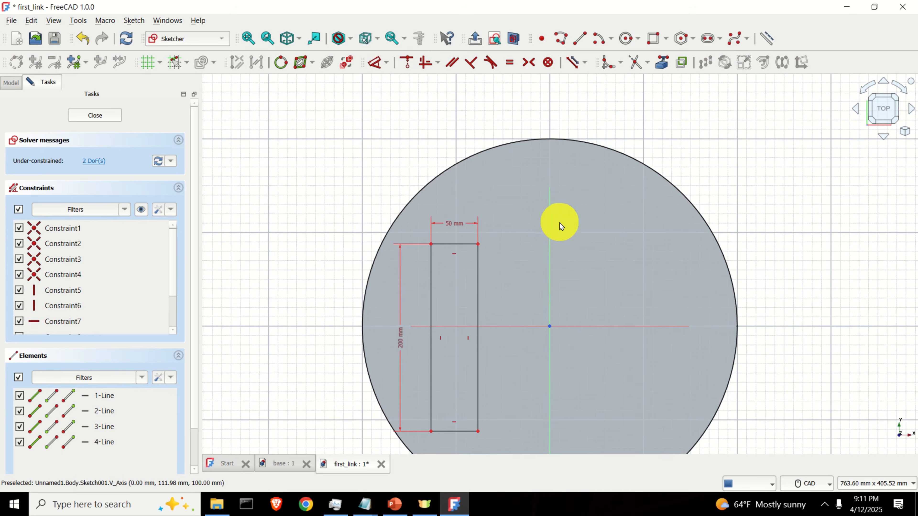
{"action": "scroll", "coordinate": [543, 223], "scroll_direction": "down", "scroll_amount": 4}
{"action": "left_click", "coordinate": [544, 224]}
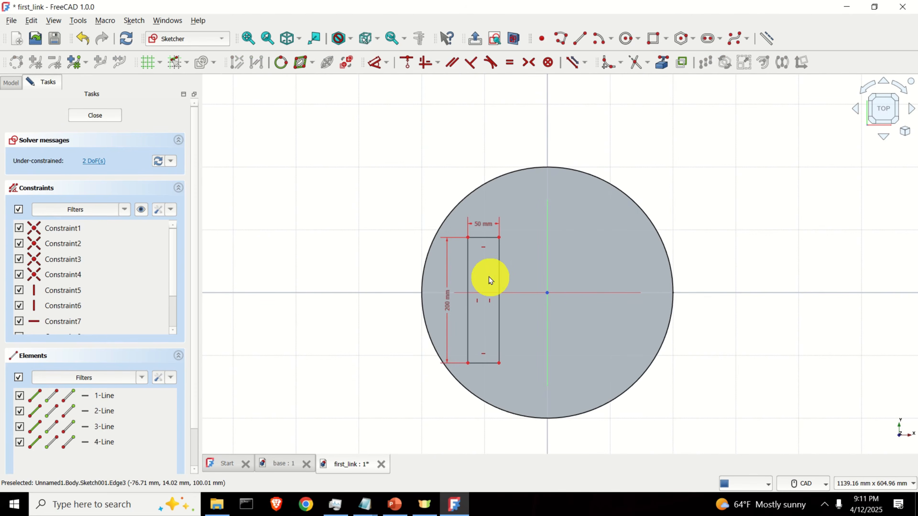
{"action": "double_click", "coordinate": [451, 302]}
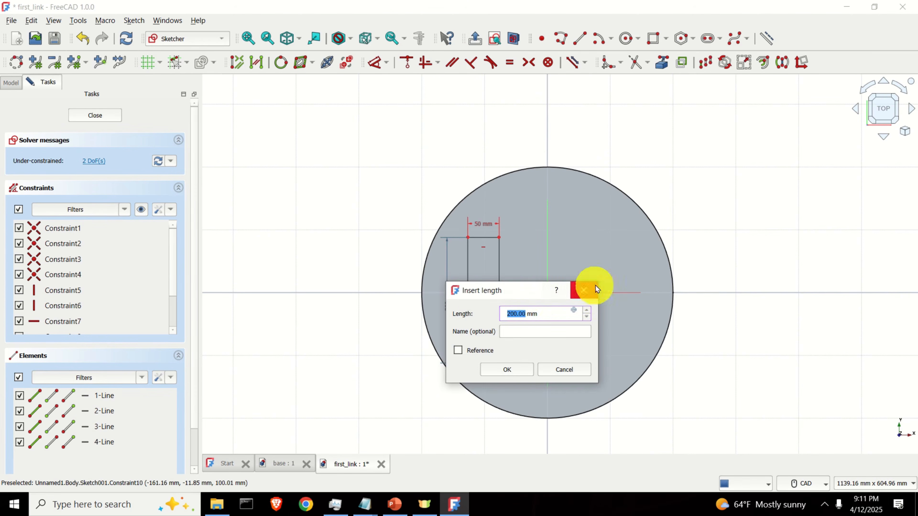
{"action": "type", "text": "2"}
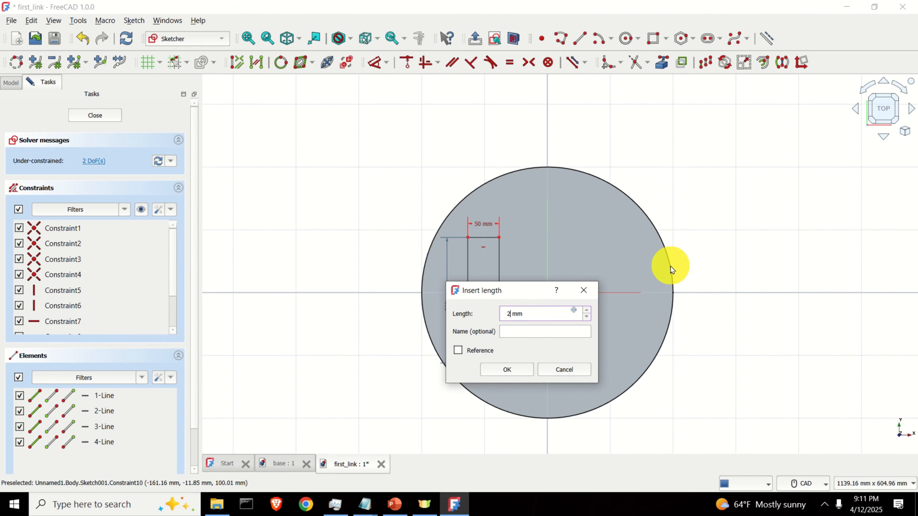
{"action": "key", "text": "Return"}
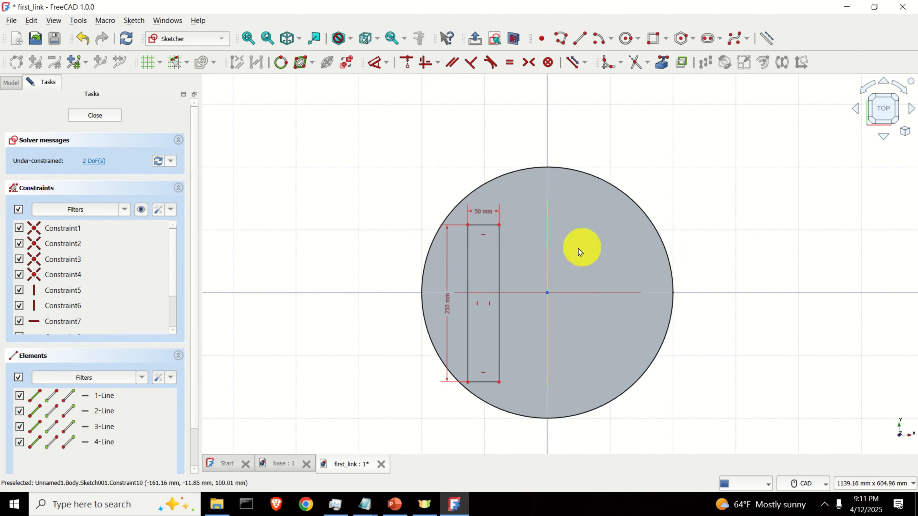
Move the rectangle outward so its right edge lies 100 mm left of the vertical axis.
{"action": "scroll", "coordinate": [578, 248], "scroll_direction": "up", "scroll_amount": 2}
{"action": "left_click_drag", "start_coordinate": [464, 279], "coordinate": [446, 266]}
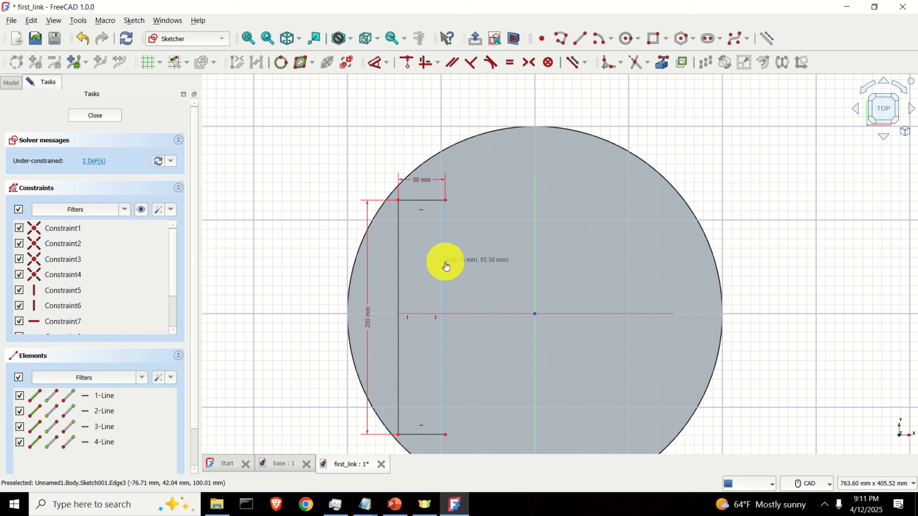
{"action": "scroll", "coordinate": [512, 262], "scroll_direction": "down", "scroll_amount": 2}
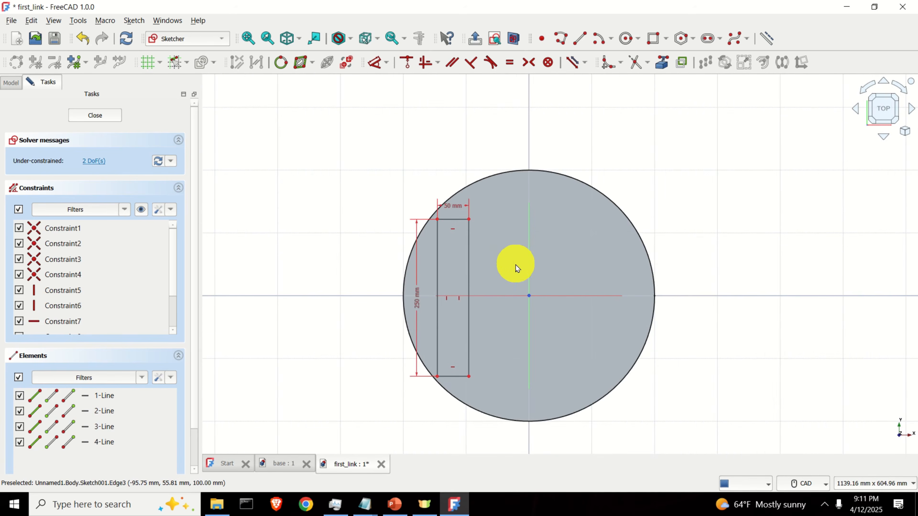
{"action": "scroll", "coordinate": [500, 277], "scroll_direction": "up", "scroll_amount": 2}
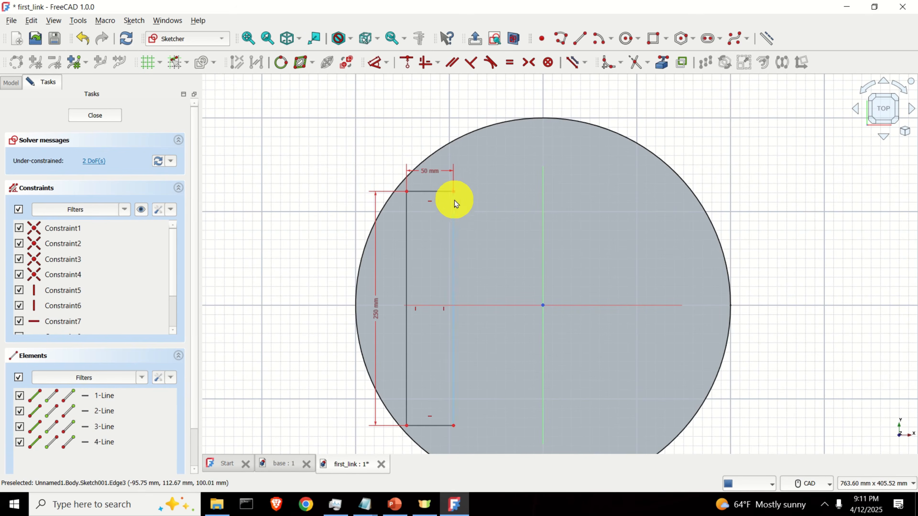
{"action": "left_click_drag", "start_coordinate": [452, 204], "coordinate": [450, 204]}
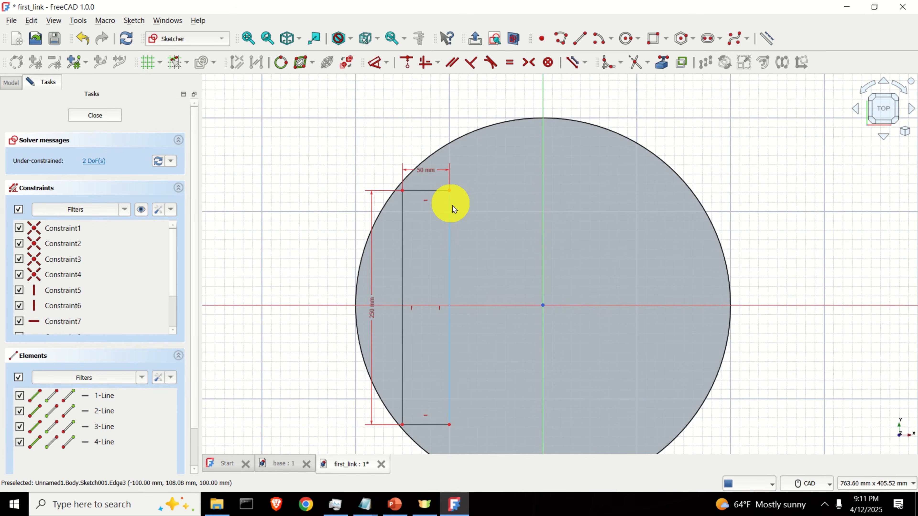
Constrain the rectangle's upper inner corner to a horizontal distance of 100 mm from the sketch origin.
{"action": "scroll", "coordinate": [427, 396], "scroll_direction": "up", "scroll_amount": 3}
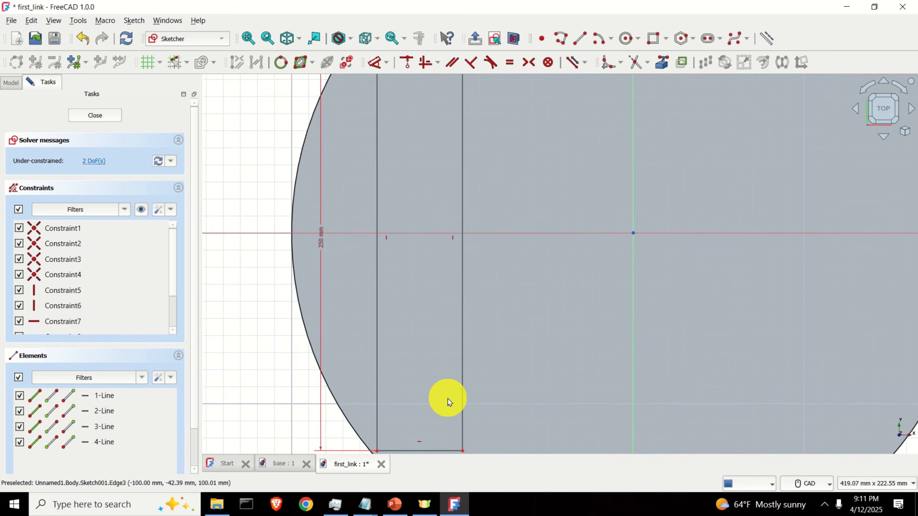
{"action": "scroll", "coordinate": [448, 399], "scroll_direction": "down", "scroll_amount": 3}
{"action": "scroll", "coordinate": [437, 246], "scroll_direction": "up", "scroll_amount": 3}
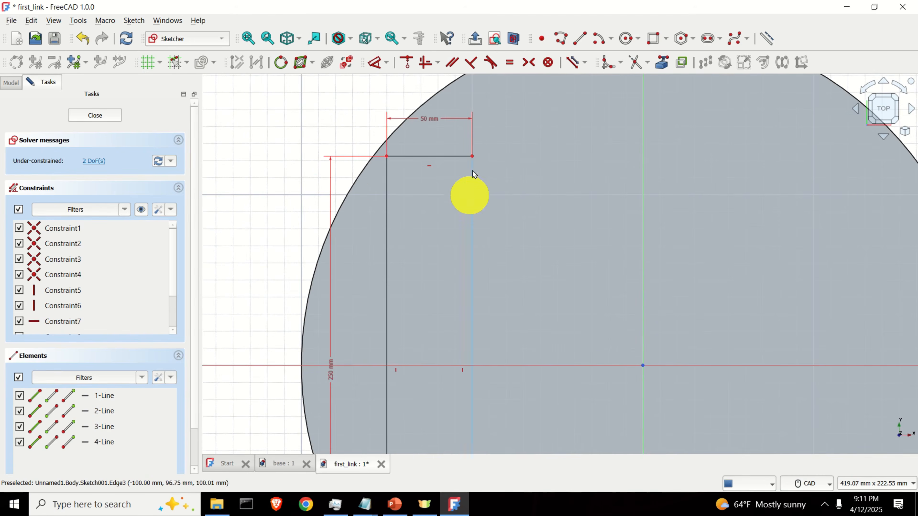
{"action": "scroll", "coordinate": [545, 279], "scroll_direction": "down", "scroll_amount": 3}
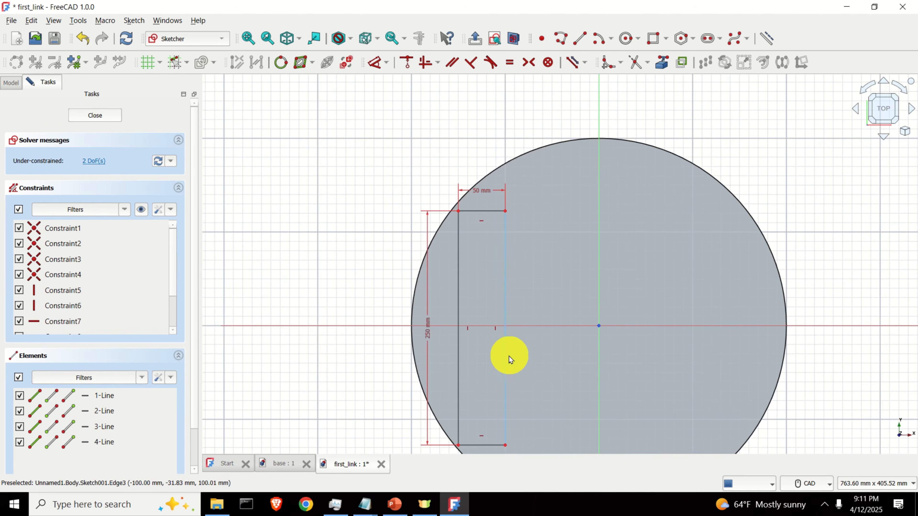
{"action": "left_click_drag", "start_coordinate": [506, 358], "coordinate": [505, 354]}
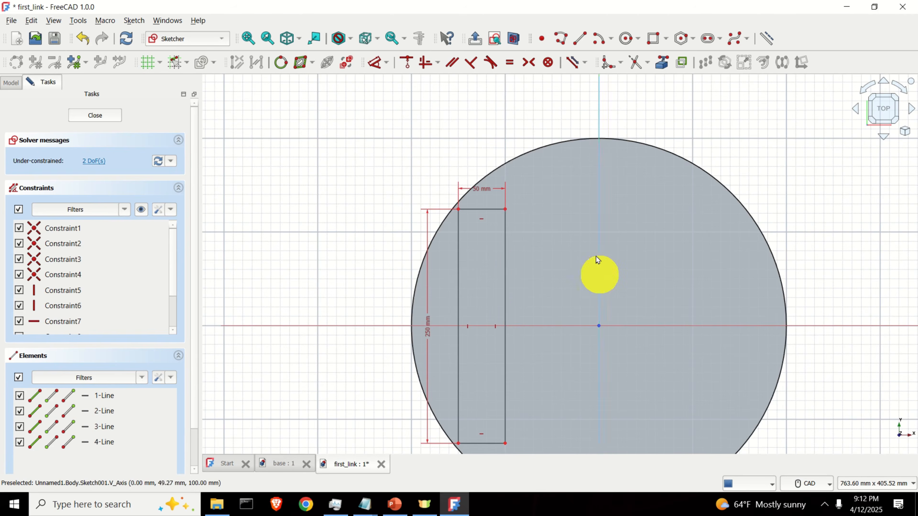
{"action": "scroll", "coordinate": [478, 206], "scroll_direction": "up", "scroll_amount": 3}
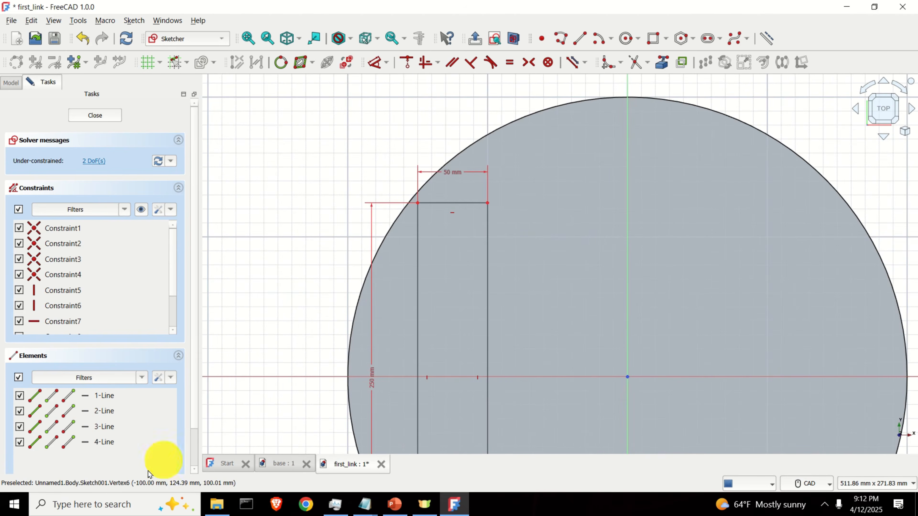
{"action": "left_click", "coordinate": [488, 203]}
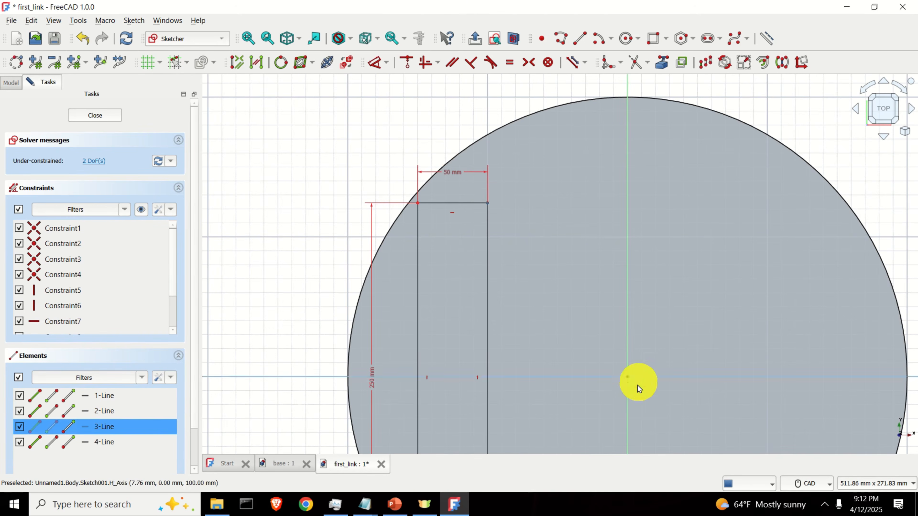
{"action": "left_click", "coordinate": [386, 63]}
{"action": "left_click", "coordinate": [405, 98]}
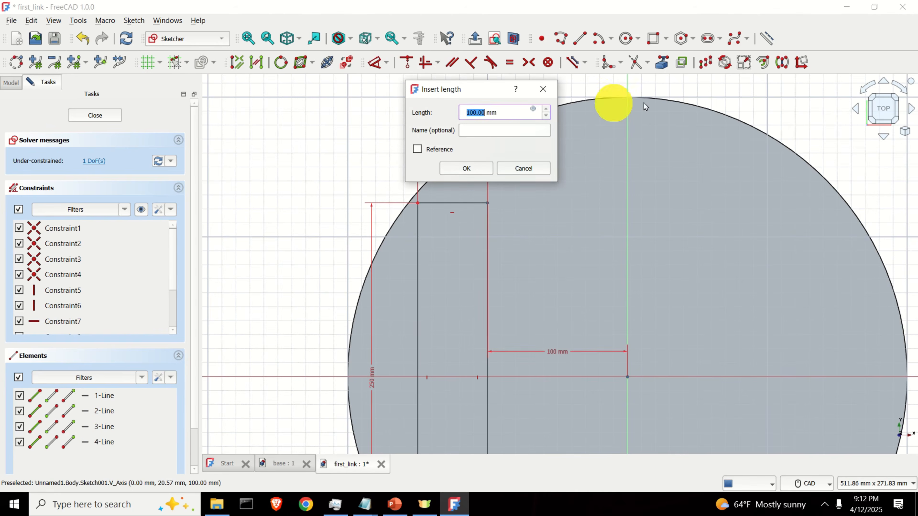
{"action": "key", "text": "Return"}
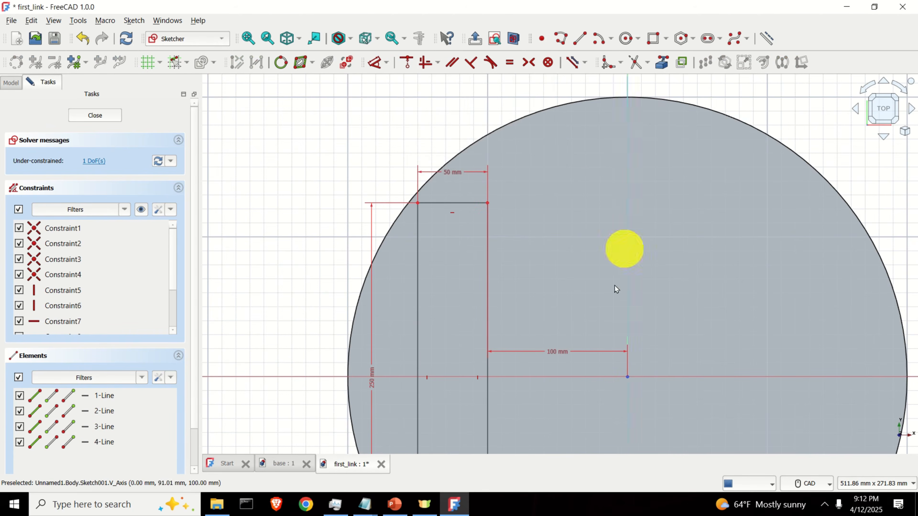
Constrain the same upper inner corner to a vertical distance of 125 mm from the origin.
{"action": "scroll", "coordinate": [482, 311], "scroll_direction": "down", "scroll_amount": 1}
{"action": "scroll", "coordinate": [488, 311], "scroll_direction": "up", "scroll_amount": 1}
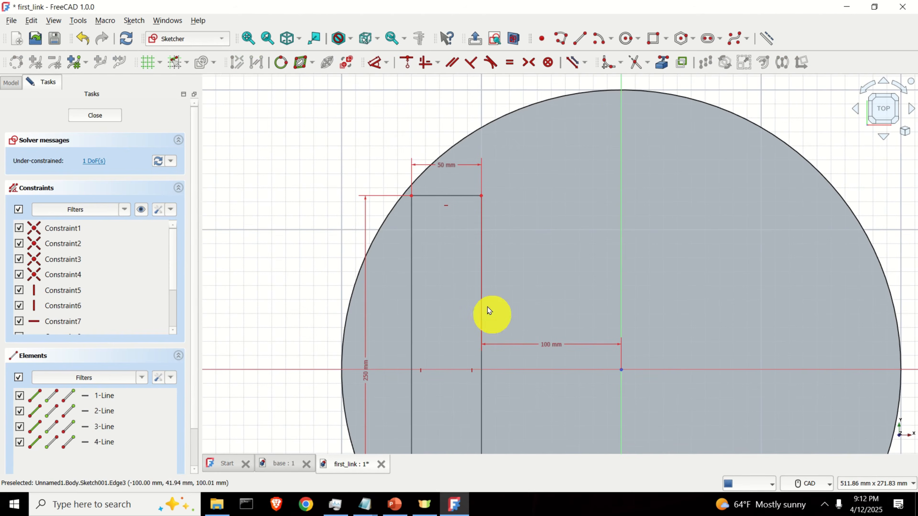
{"action": "left_click", "coordinate": [483, 200]}
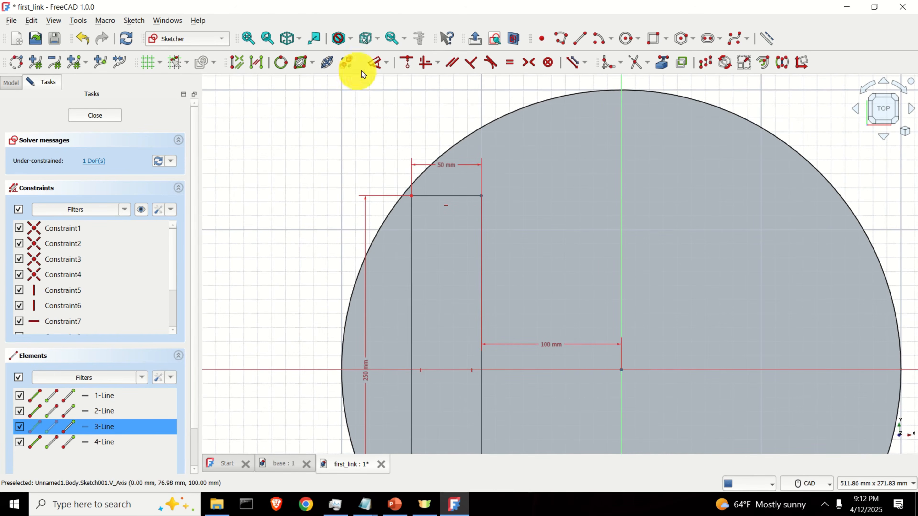
{"action": "left_click", "coordinate": [386, 64]}
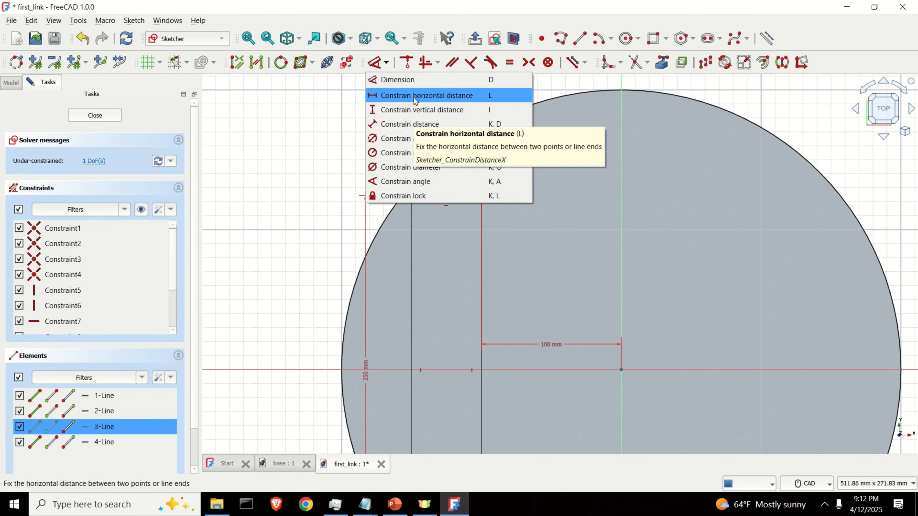
{"action": "left_click", "coordinate": [414, 114]}
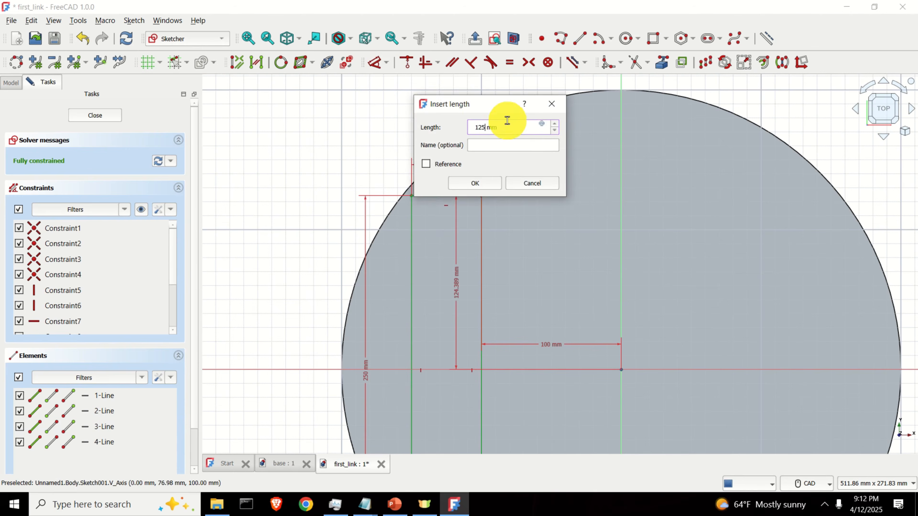
{"action": "key", "text": "Return"}
{"action": "scroll", "coordinate": [508, 125], "scroll_direction": "down", "scroll_amount": 3}
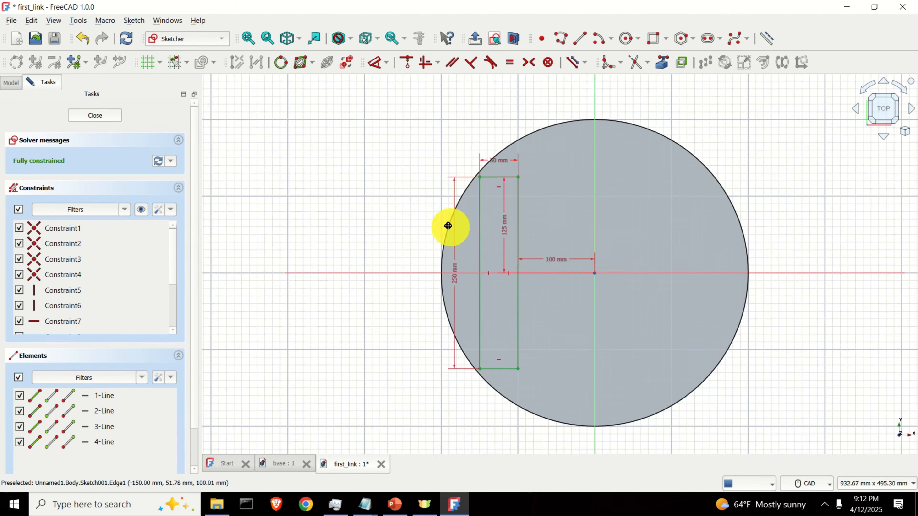
{"action": "scroll", "coordinate": [484, 203], "scroll_direction": "up", "scroll_amount": 2}
{"action": "scroll", "coordinate": [573, 226], "scroll_direction": "down", "scroll_amount": 2}
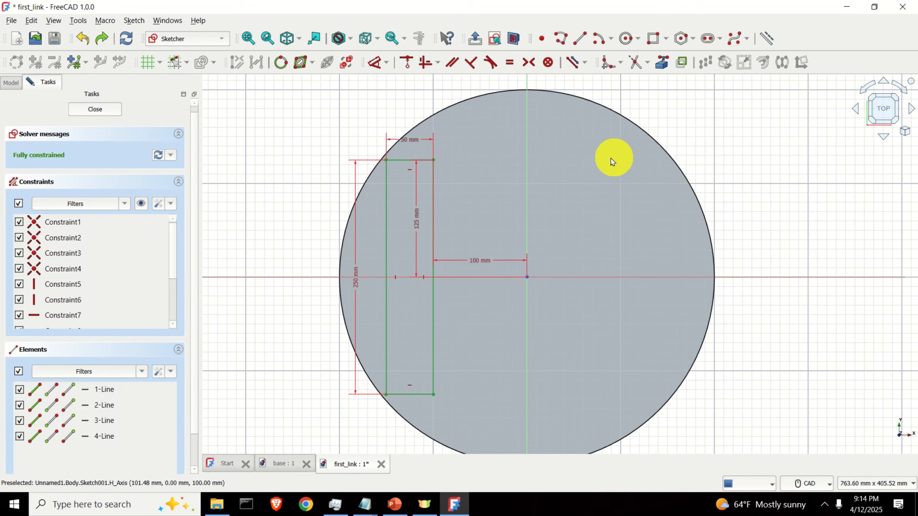
Draw a second upright rectangle, about 61 mm wide and 260 mm high, on the opposite side of the vertical axis.
{"action": "left_click", "coordinate": [654, 39]}
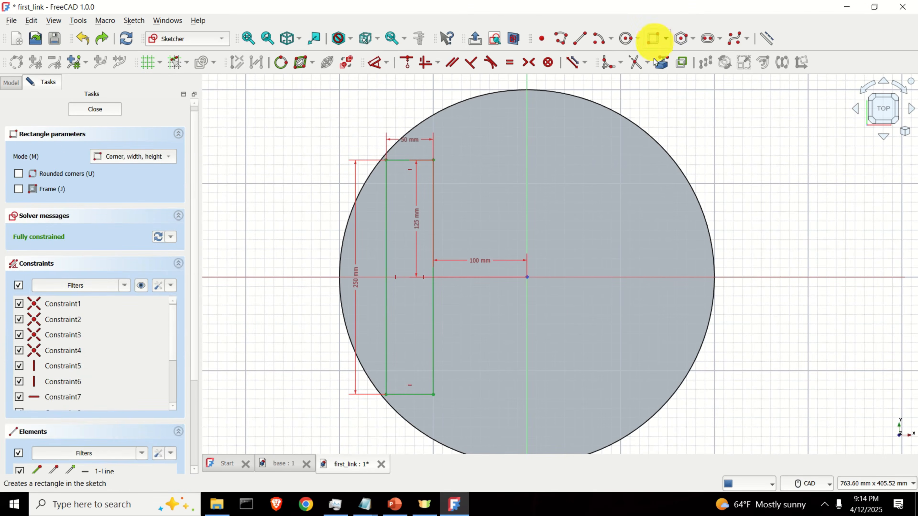
{"action": "left_click", "coordinate": [597, 156]}
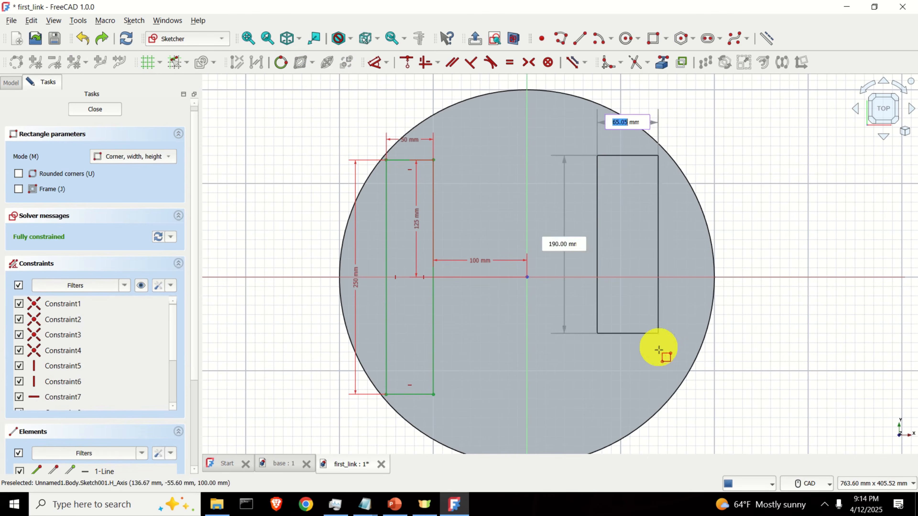
{"action": "left_click", "coordinate": [654, 398]}
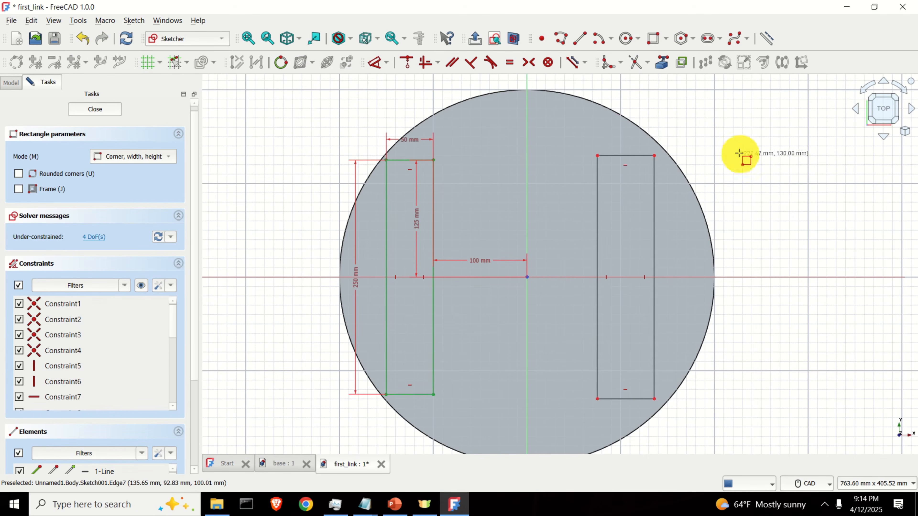
{"action": "right_click", "coordinate": [730, 151]}
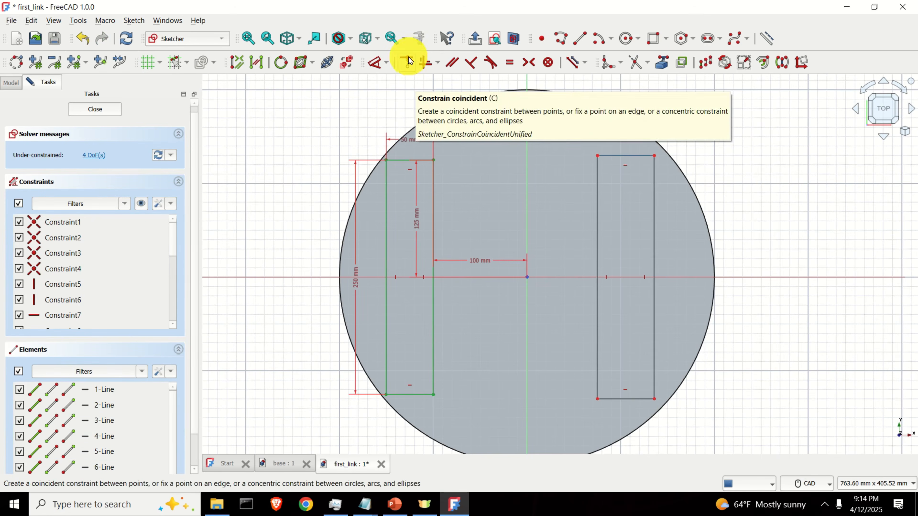
Constrain the second rectangle's upper edge to a horizontal distance of 50 mm.
{"action": "left_click", "coordinate": [386, 62]}
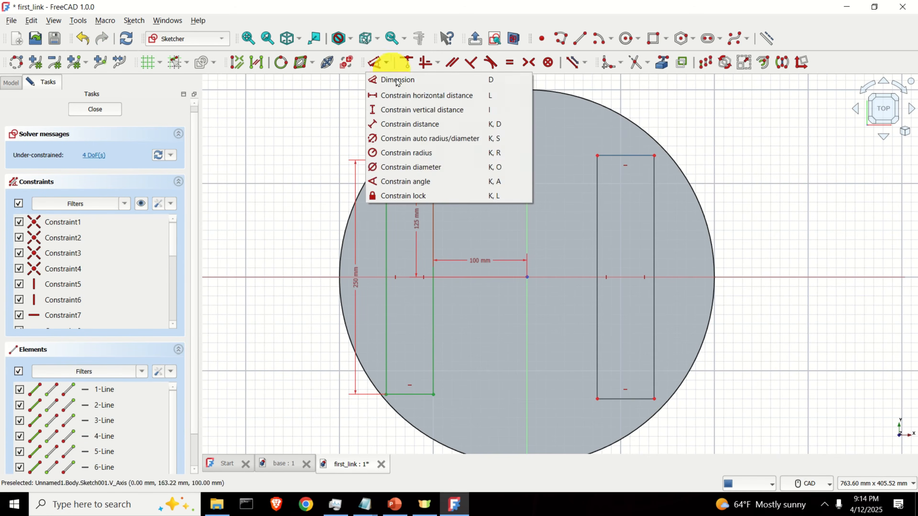
{"action": "left_click", "coordinate": [424, 95]}
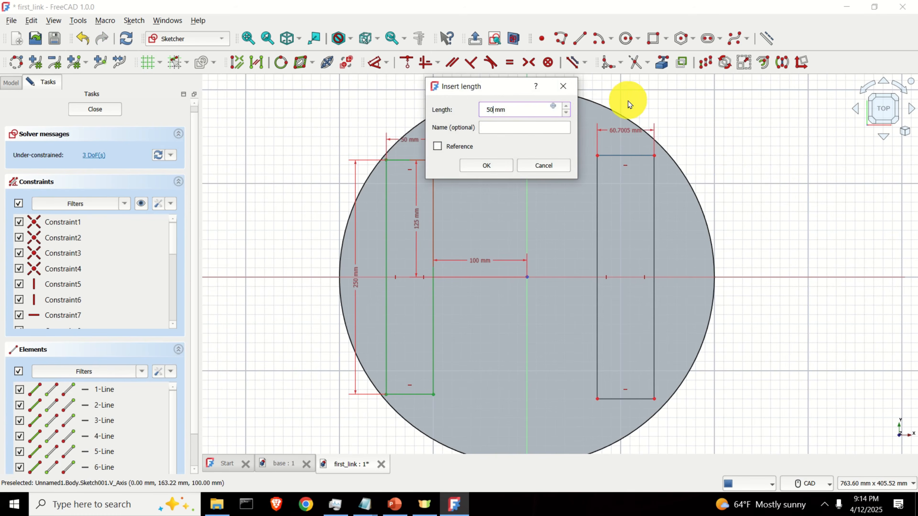
{"action": "type", "text": "50"}
{"action": "key", "text": "Return"}
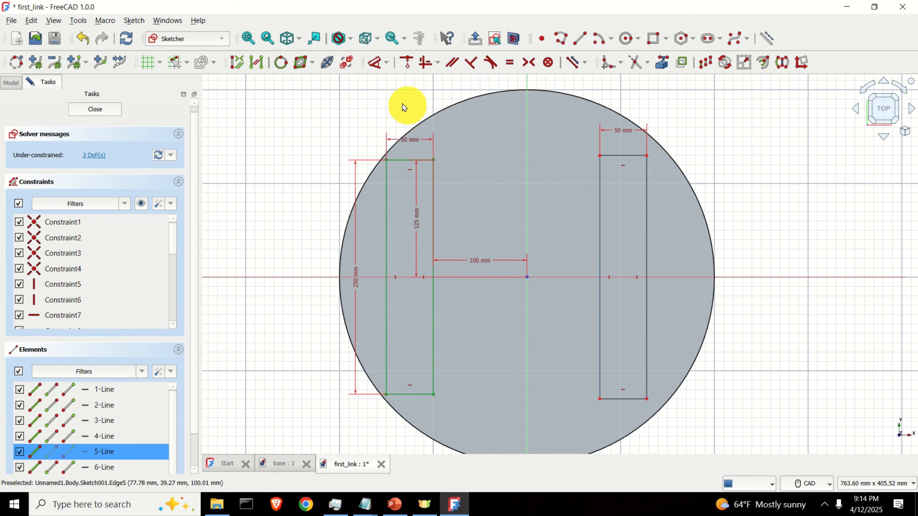
Constrain the second rectangle's inner edge to a vertical distance of 250 mm.
{"action": "left_click", "coordinate": [386, 62]}
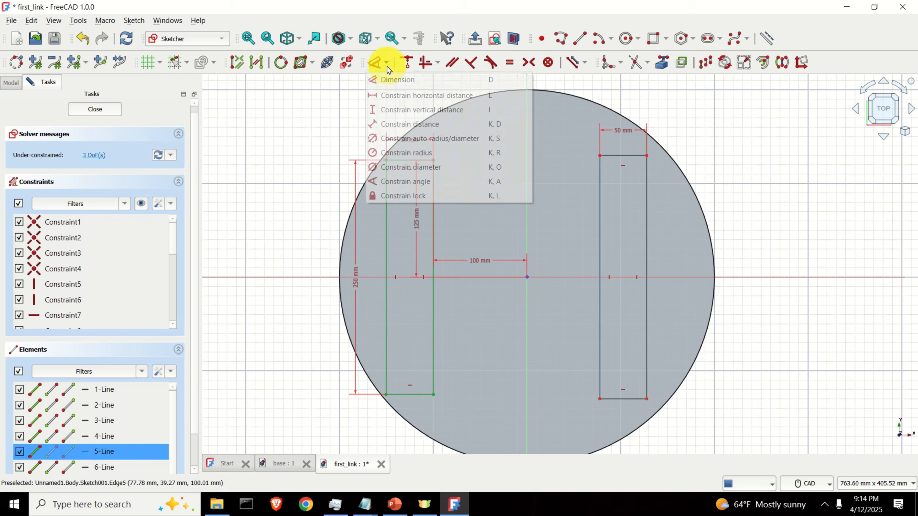
{"action": "left_click", "coordinate": [416, 110]}
{"action": "type", "text": "25"}
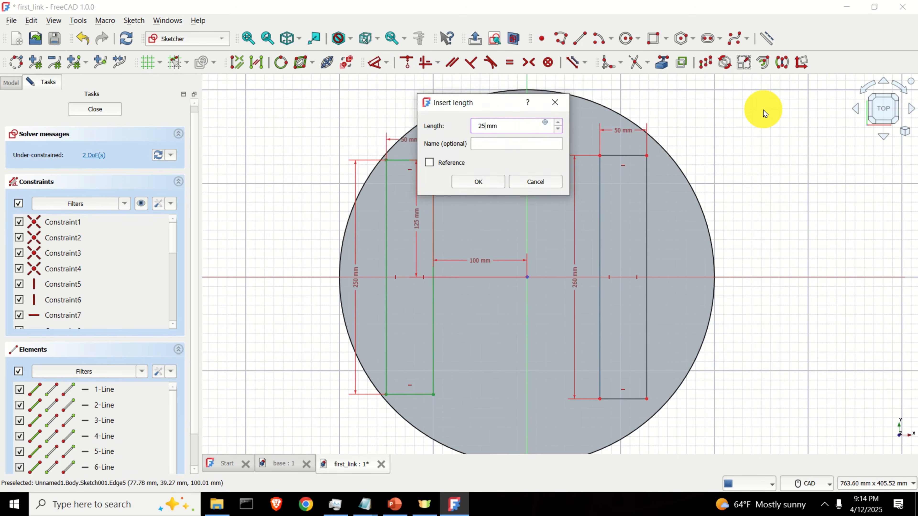
{"action": "type", "text": "0"}
{"action": "key", "text": "Return"}
Constrain the second rectangle's upper inner corner to a horizontal distance of 100 mm from the origin.
{"action": "scroll", "coordinate": [628, 175], "scroll_direction": "up", "scroll_amount": 2}
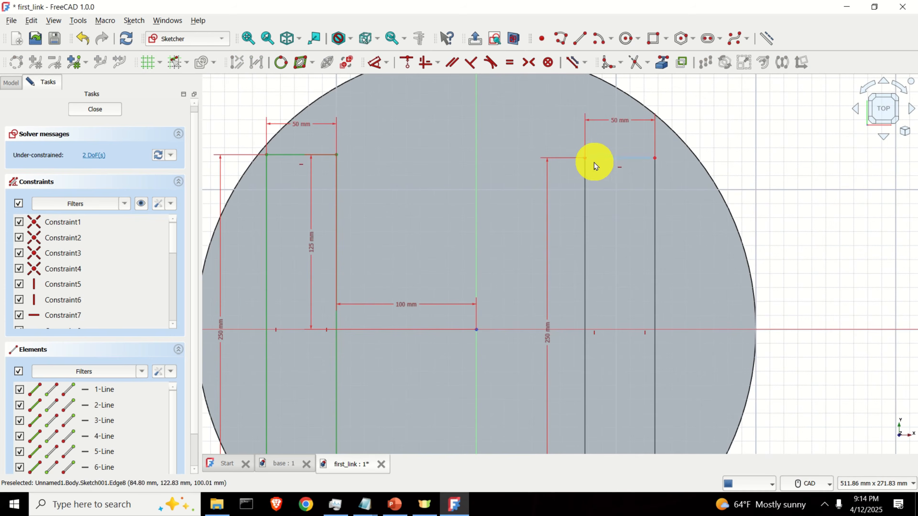
{"action": "left_click", "coordinate": [586, 158]}
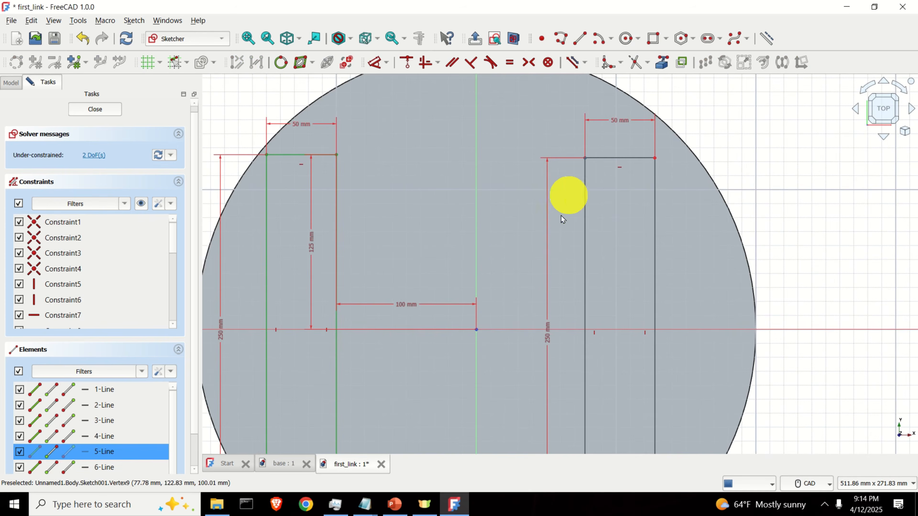
{"action": "left_click", "coordinate": [476, 330]}
{"action": "left_click", "coordinate": [386, 64]}
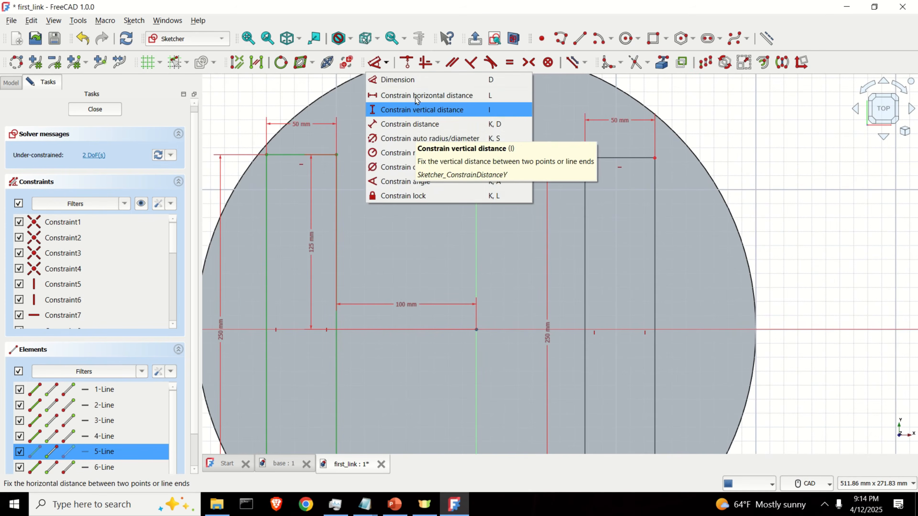
{"action": "left_click", "coordinate": [424, 95]}
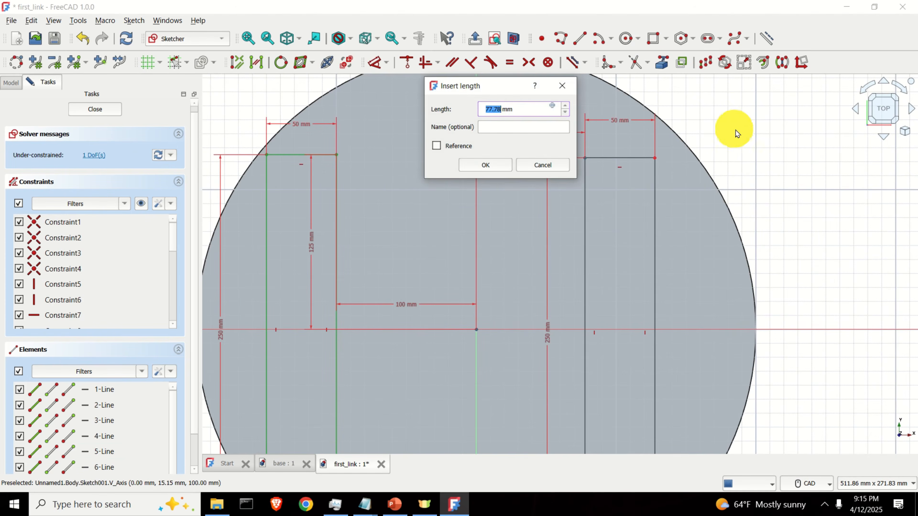
{"action": "type", "text": "100"}
{"action": "key", "text": "Return"}
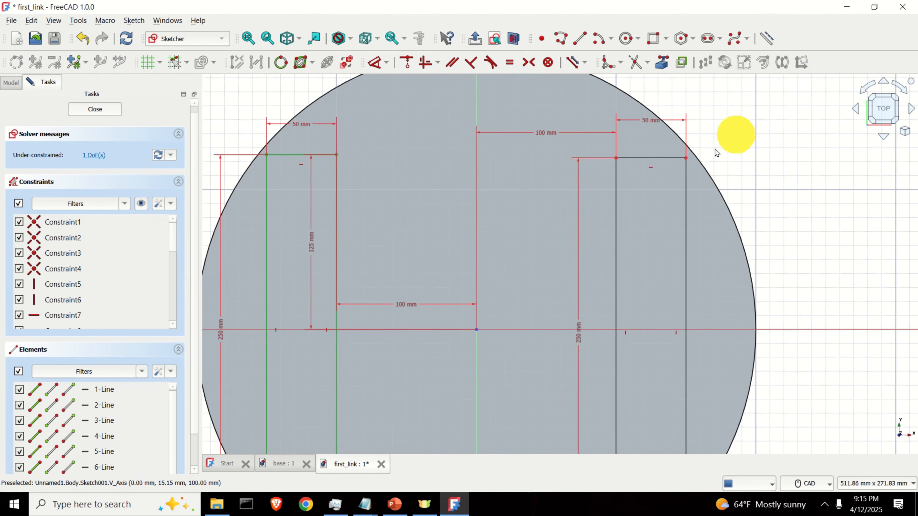
Constrain the second rectangle's upper inner corner to a vertical distance of 125 mm from the origin.
{"action": "left_click", "coordinate": [616, 160]}
{"action": "left_click", "coordinate": [476, 329]}
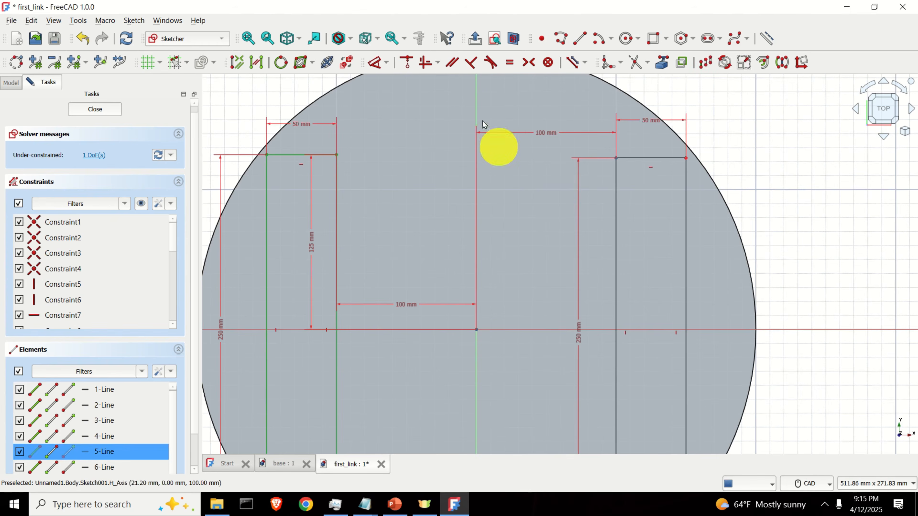
{"action": "left_click", "coordinate": [386, 62]}
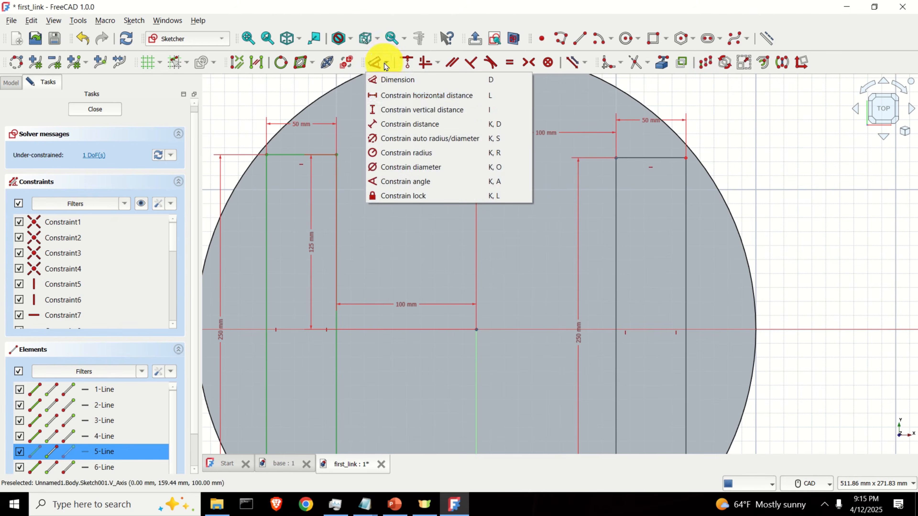
{"action": "left_click", "coordinate": [424, 111]}
{"action": "type", "text": "12"}
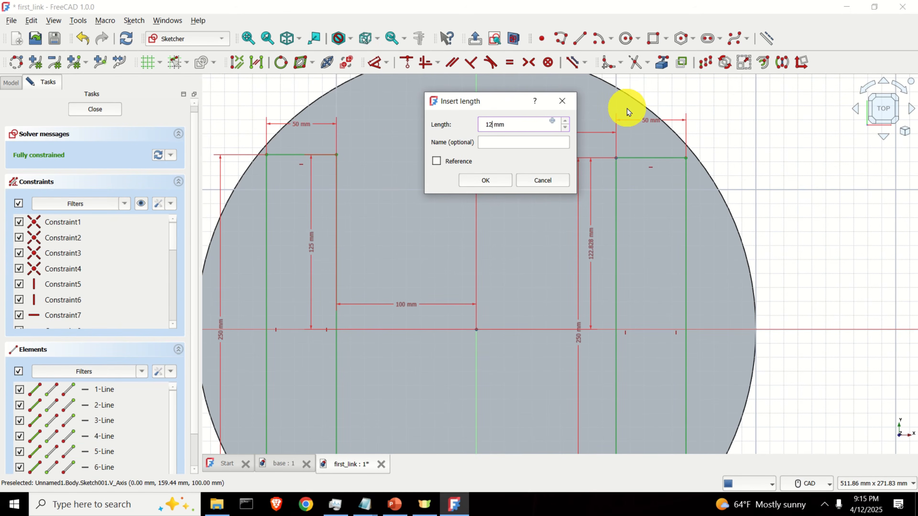
{"action": "type", "text": "5"}
{"action": "key", "text": "Return"}
{"action": "scroll", "coordinate": [629, 112], "scroll_direction": "down", "scroll_amount": 3}
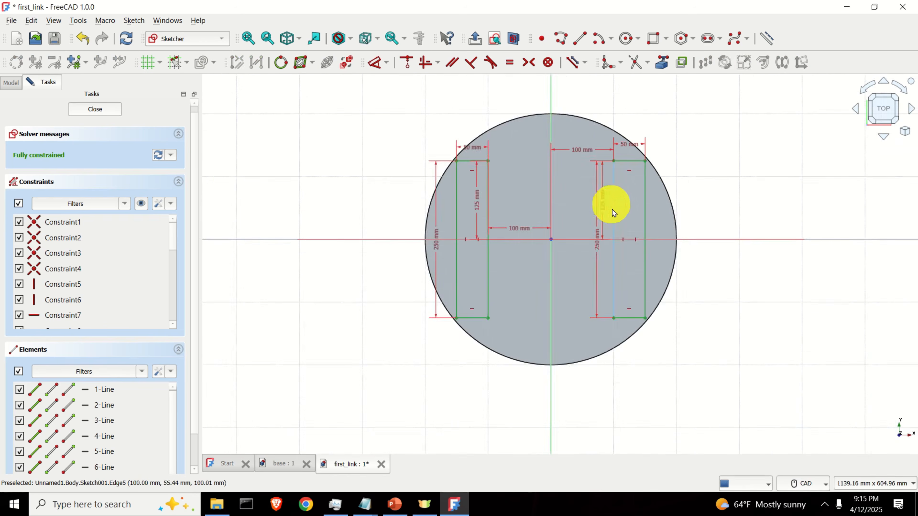
{"action": "scroll", "coordinate": [640, 265], "scroll_direction": "down", "scroll_amount": 3}
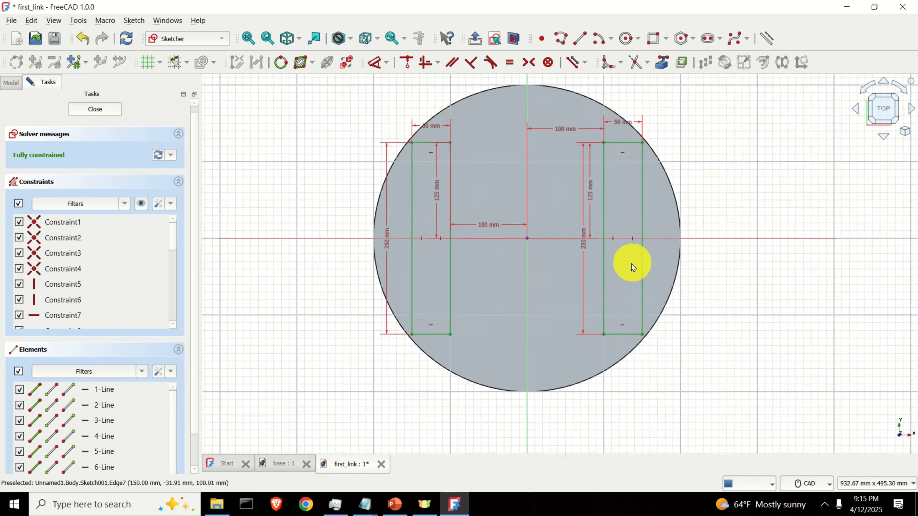
Close the finished two-rectangle sketch and pad it 220 mm to form the uprights.
{"action": "left_click", "coordinate": [96, 107]}
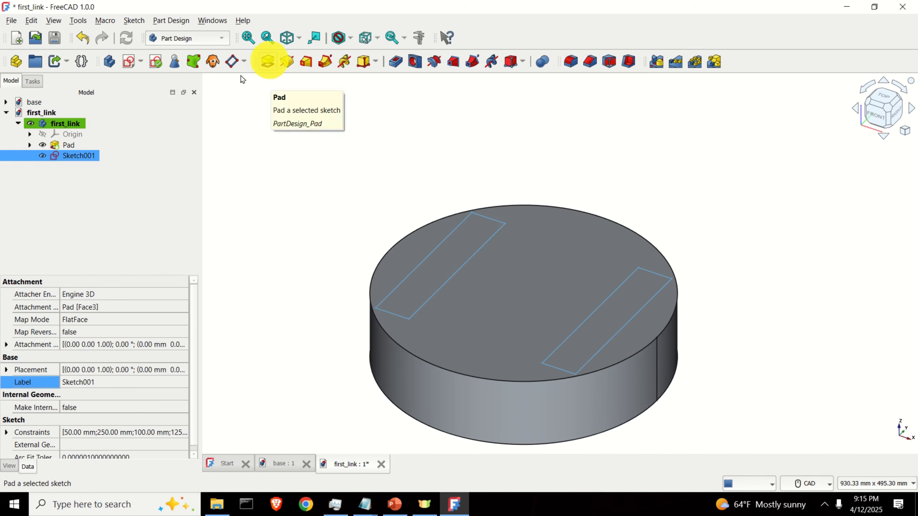
{"action": "left_click", "coordinate": [268, 61]}
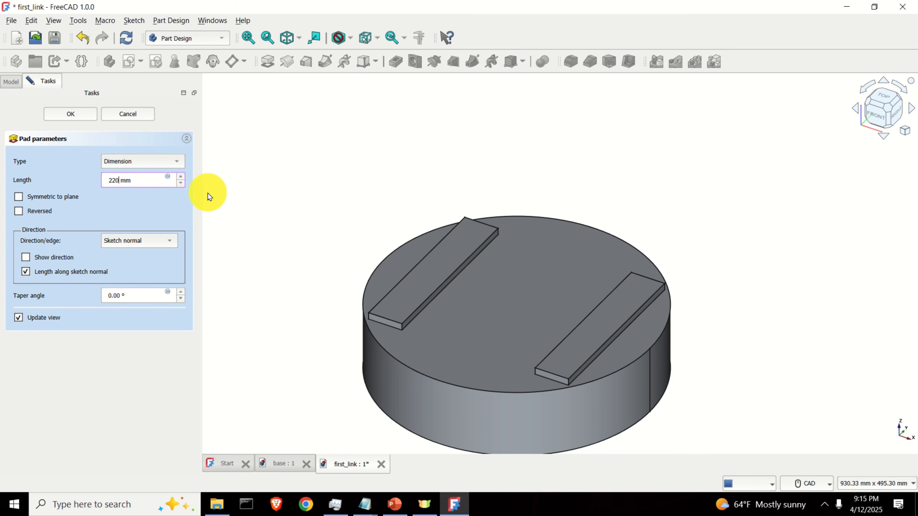
{"action": "key", "text": "Return"}
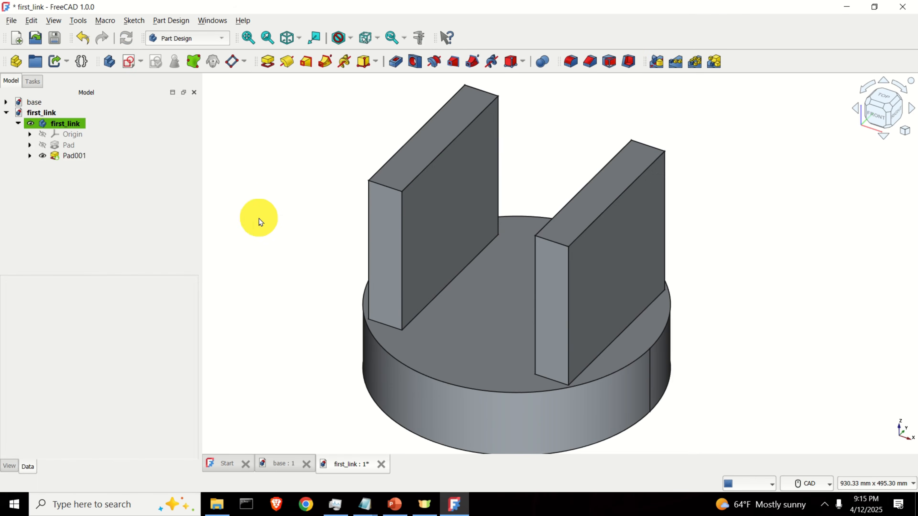
Fillet the four short end edges on top of the two uprights with a 120 mm radius.
{"action": "scroll", "coordinate": [748, 232], "scroll_direction": "down", "scroll_amount": 2}
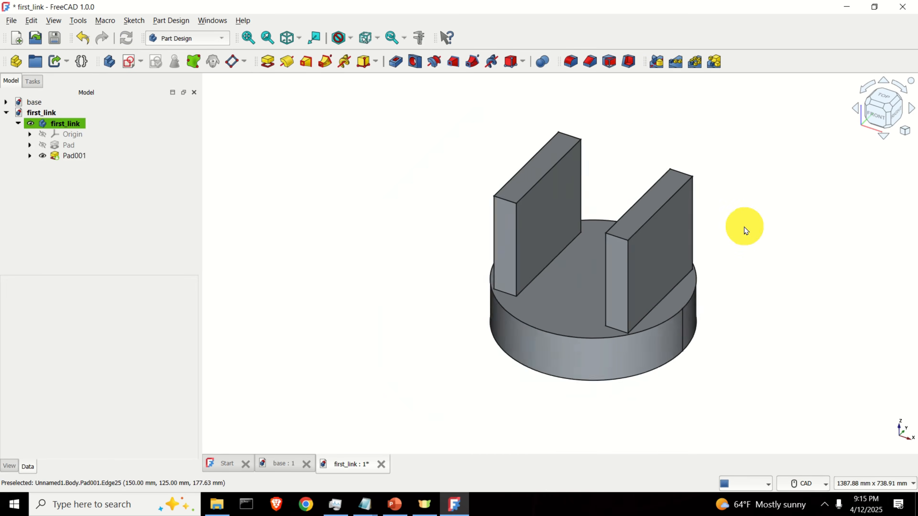
{"action": "middle_click_drag", "start_coordinate": [734, 227], "coordinate": [547, 266]}
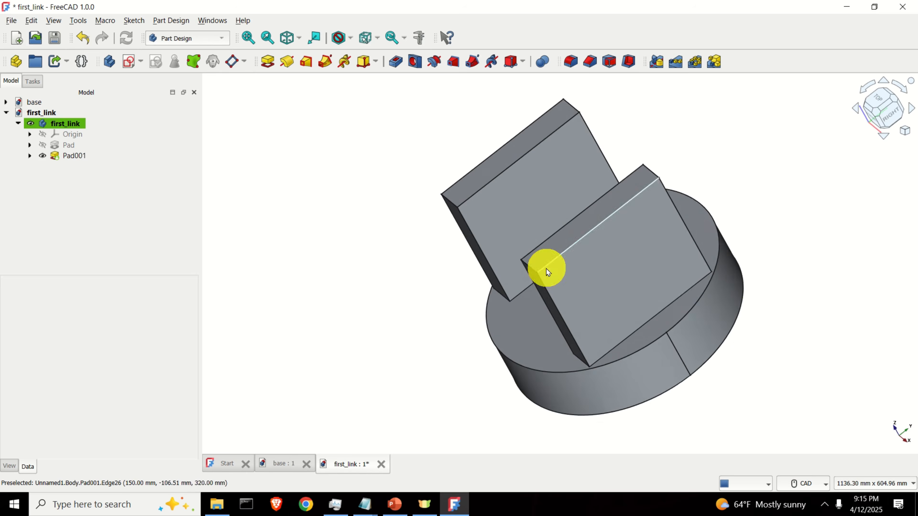
{"action": "scroll", "coordinate": [527, 267], "scroll_direction": "up", "scroll_amount": 2}
{"action": "left_click", "coordinate": [526, 267]}
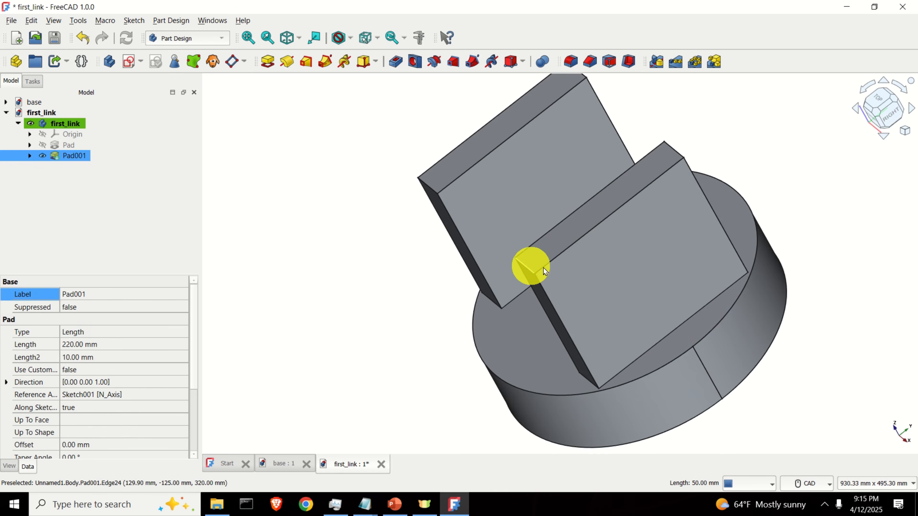
{"action": "left_click", "coordinate": [675, 152], "text": "ctrl"}
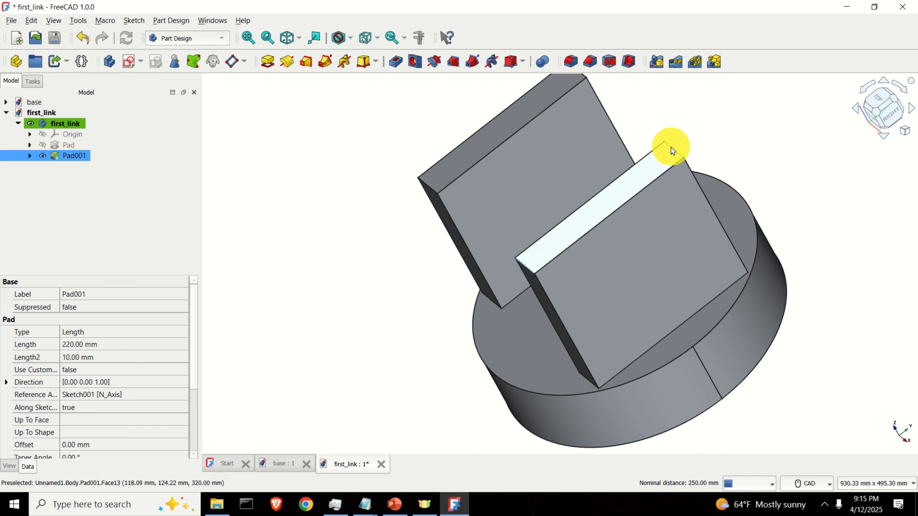
{"action": "left_click", "coordinate": [426, 186], "text": "ctrl"}
{"action": "scroll", "coordinate": [640, 134], "scroll_direction": "up", "scroll_amount": 1}
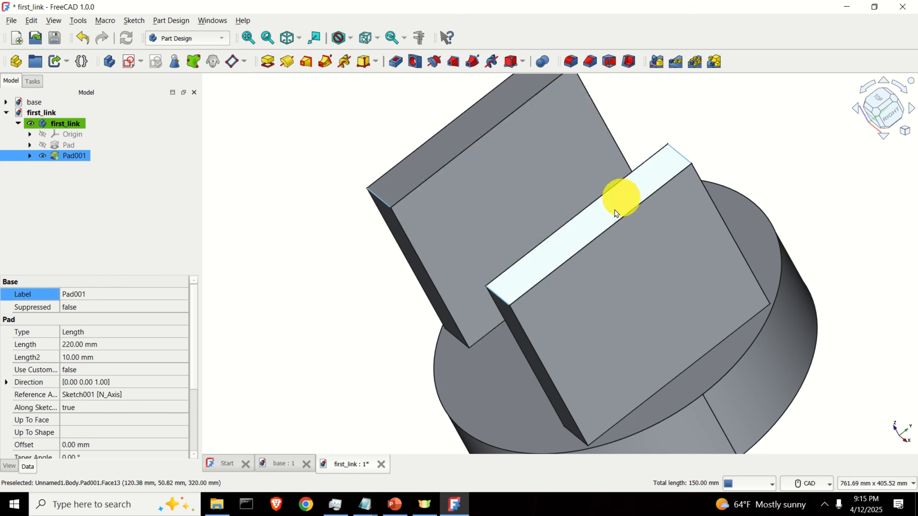
{"action": "scroll", "coordinate": [563, 123], "scroll_direction": "down", "scroll_amount": 2}
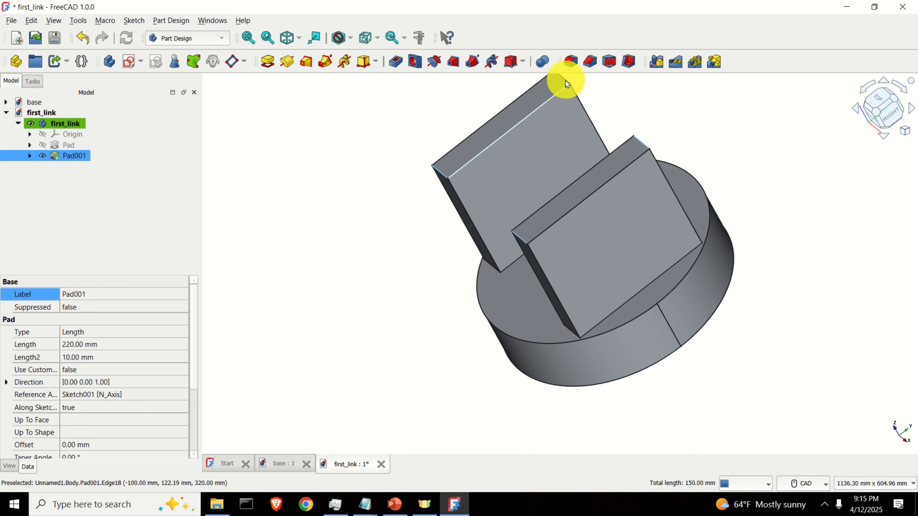
{"action": "scroll", "coordinate": [564, 81], "scroll_direction": "up", "scroll_amount": 2}
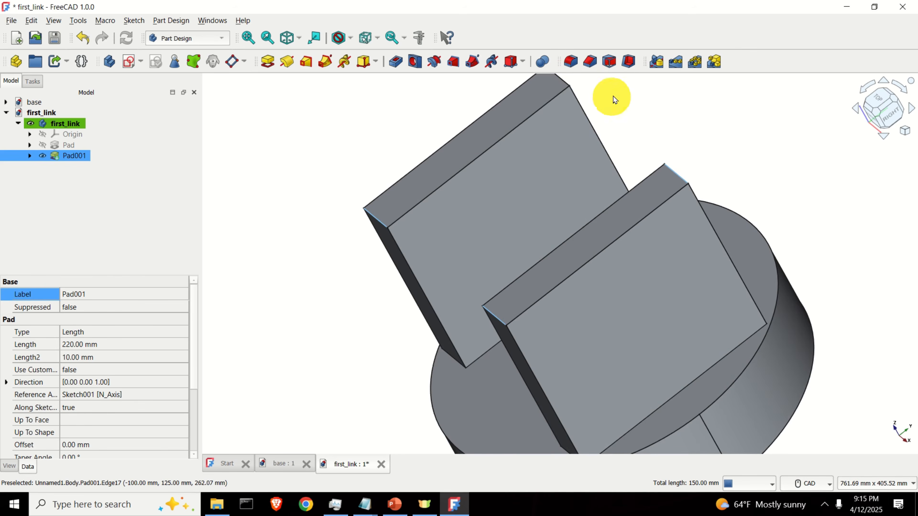
{"action": "middle_click_drag", "start_coordinate": [627, 113], "coordinate": [621, 178]}
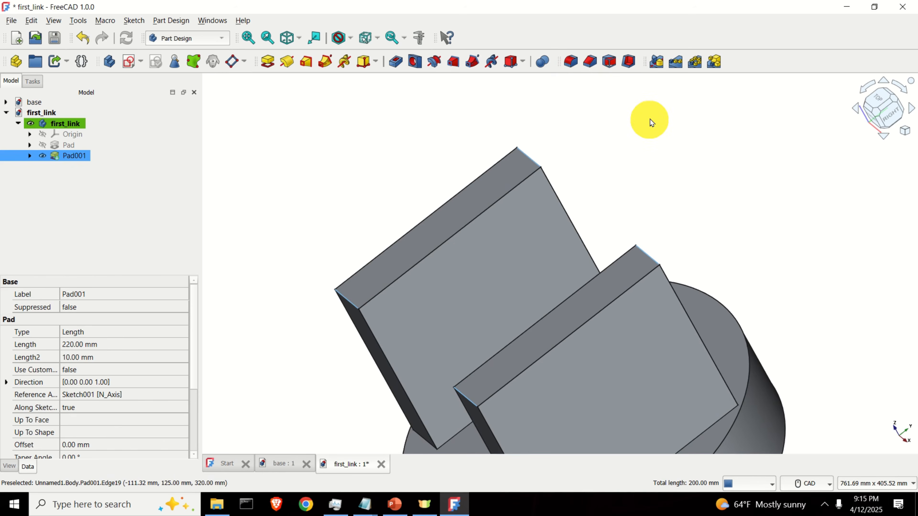
{"action": "scroll", "coordinate": [650, 122], "scroll_direction": "down", "scroll_amount": 1}
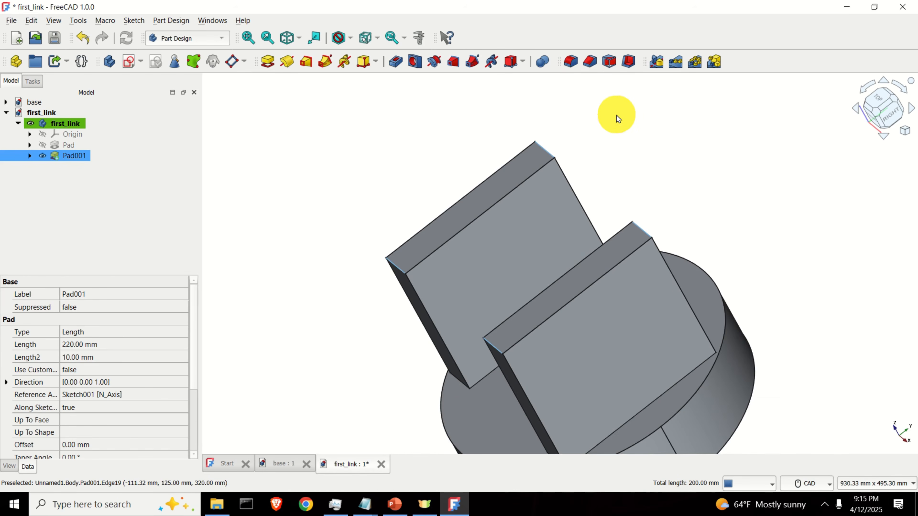
{"action": "left_click", "coordinate": [569, 63]}
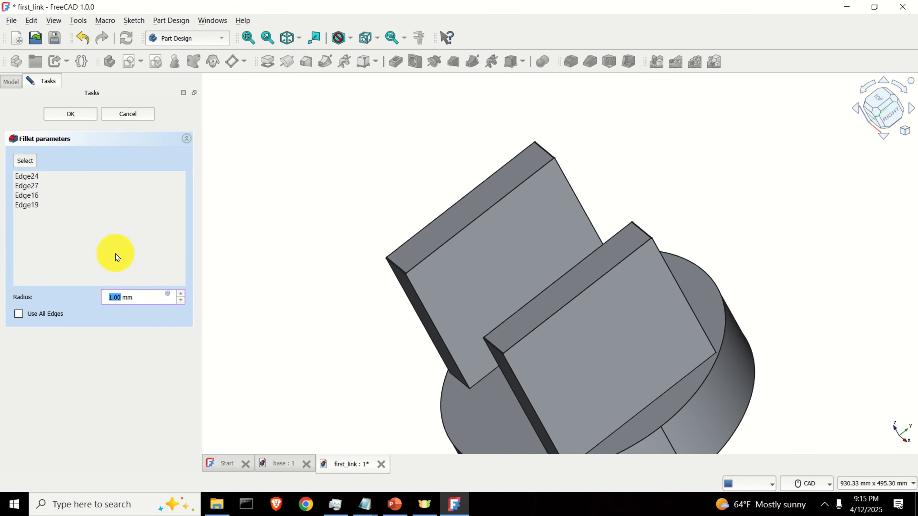
{"action": "left_click", "coordinate": [182, 294]}
{"action": "left_click", "coordinate": [181, 295]}
{"action": "left_click", "coordinate": [181, 294]}
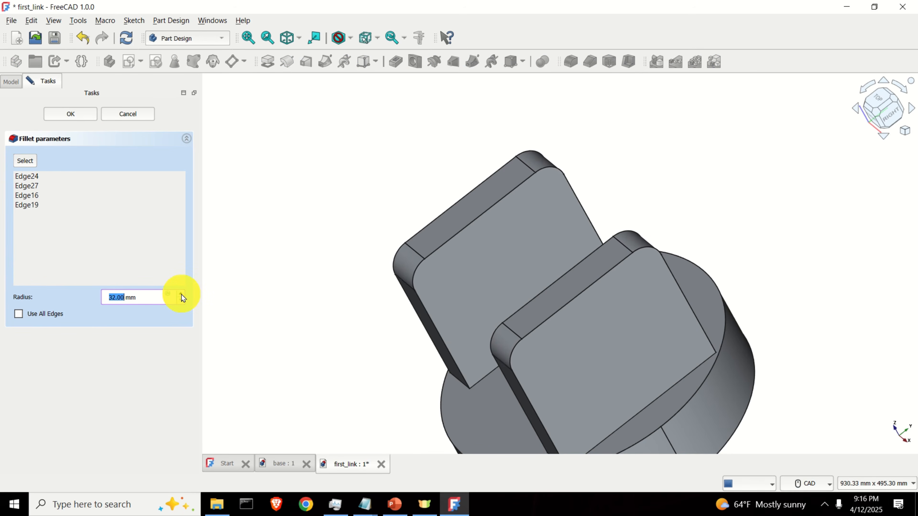
{"action": "left_click", "coordinate": [182, 294]}
{"action": "left_click", "coordinate": [181, 294]}
{"action": "left_click", "coordinate": [181, 295]}
{"action": "left_click", "coordinate": [181, 295]}
{"action": "left_click", "coordinate": [181, 295]}
{"action": "left_click", "coordinate": [181, 294]}
{"action": "left_click", "coordinate": [181, 294]}
{"action": "left_click", "coordinate": [181, 294]}
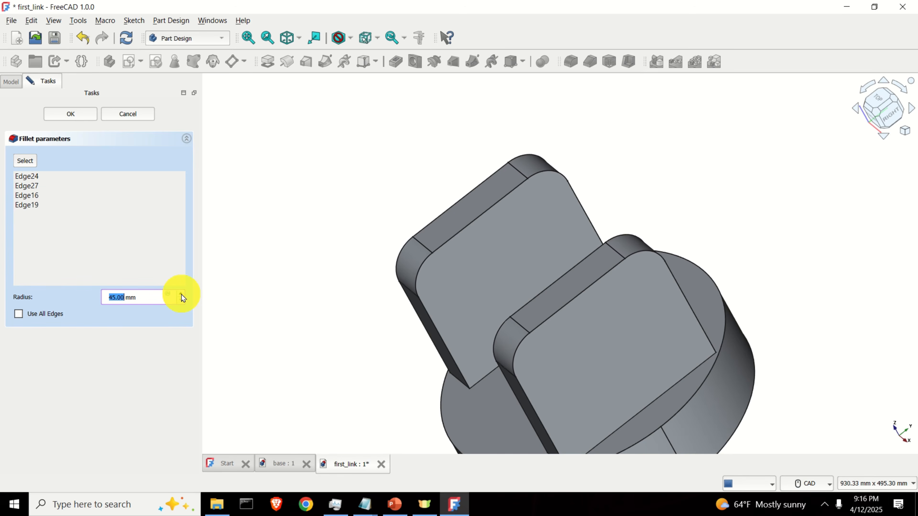
{"action": "left_click", "coordinate": [181, 294]}
{"action": "left_click", "coordinate": [181, 295]}
{"action": "left_click", "coordinate": [181, 294]}
{"action": "left_click", "coordinate": [181, 294]}
{"action": "left_click", "coordinate": [181, 294]}
{"action": "left_click", "coordinate": [181, 294]}
{"action": "left_click", "coordinate": [182, 294]}
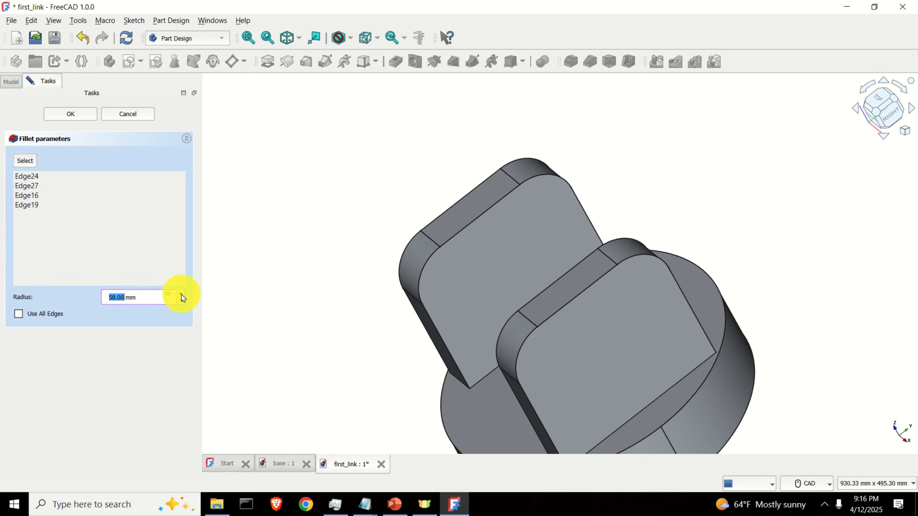
{"action": "left_click", "coordinate": [182, 294]}
{"action": "left_click", "coordinate": [182, 294]}
{"action": "left_click", "coordinate": [182, 295]}
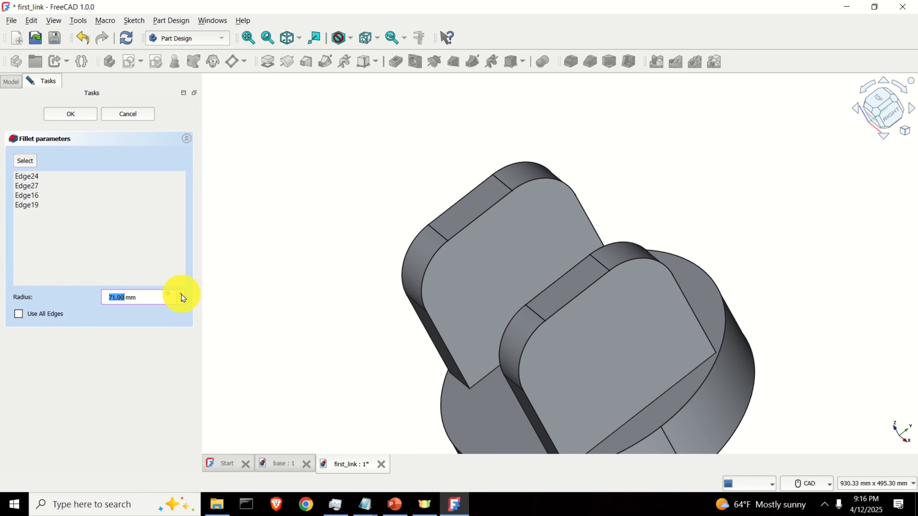
{"action": "left_click", "coordinate": [181, 294]}
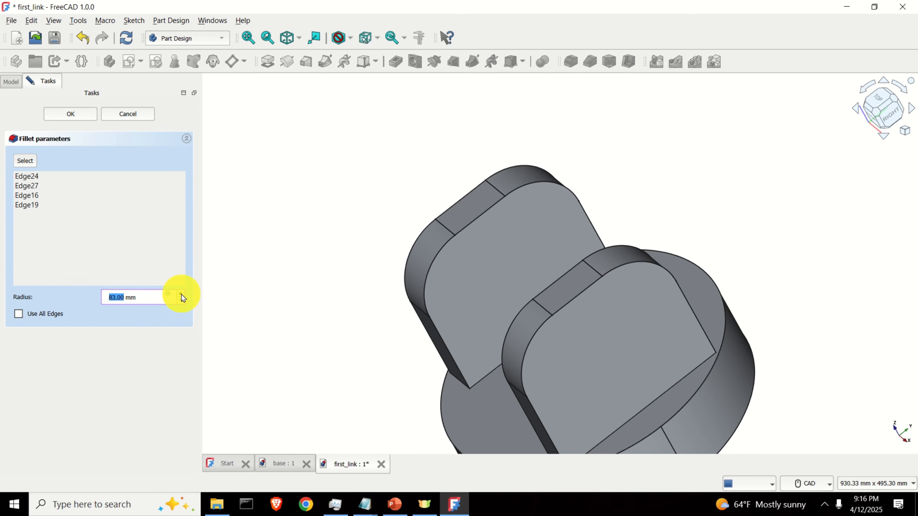
{"action": "left_click_drag", "start_coordinate": [181, 294], "coordinate": [182, 295]}
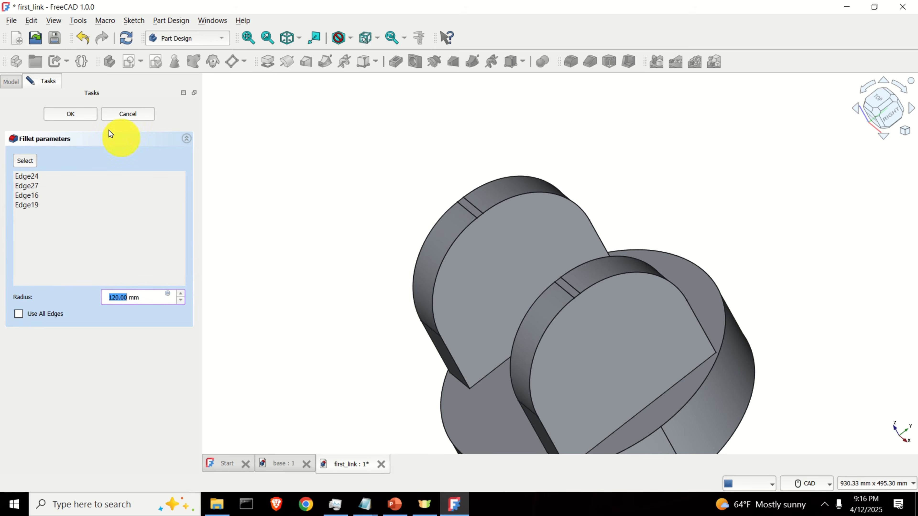
{"action": "left_click", "coordinate": [82, 115]}
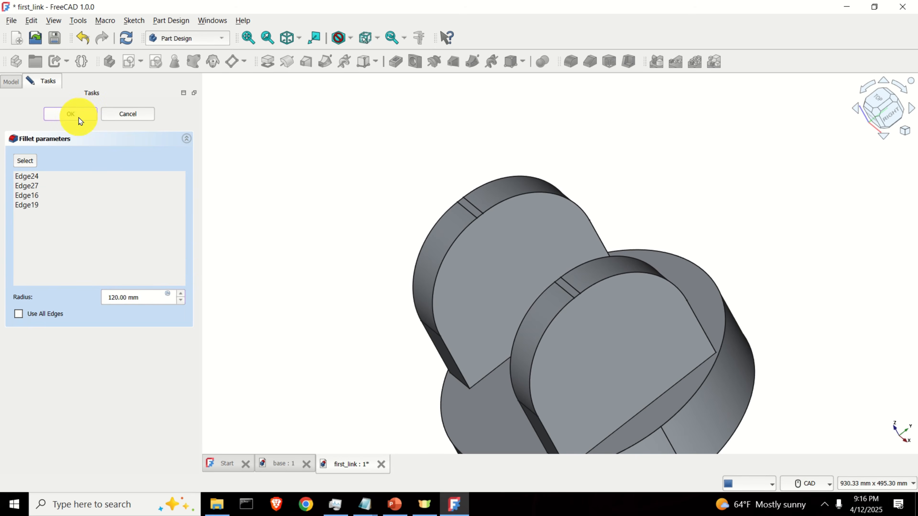
Create an empty sketch on the XY plane of the first_link body and close it.
{"action": "scroll", "coordinate": [347, 275], "scroll_direction": "down", "scroll_amount": 2}
{"action": "middle_click_drag", "start_coordinate": [349, 275], "coordinate": [386, 282]}
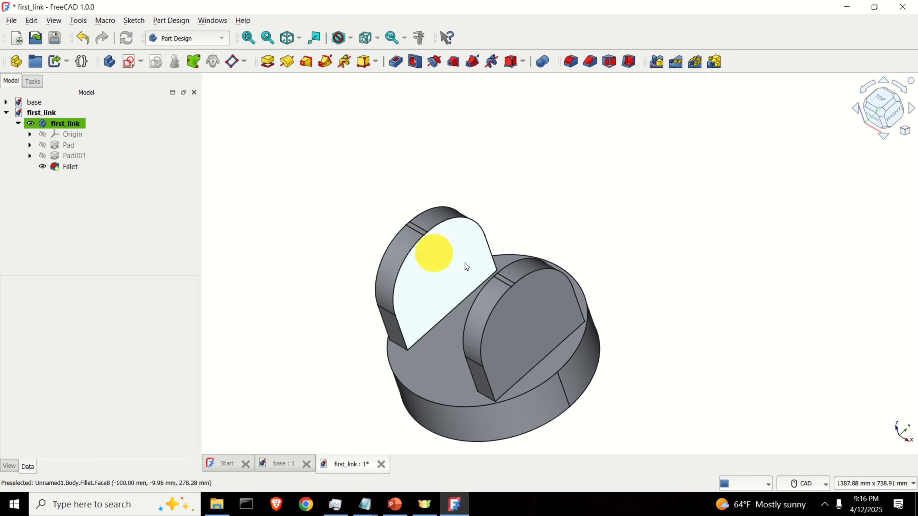
{"action": "middle_click_drag", "start_coordinate": [466, 267], "coordinate": [374, 319]}
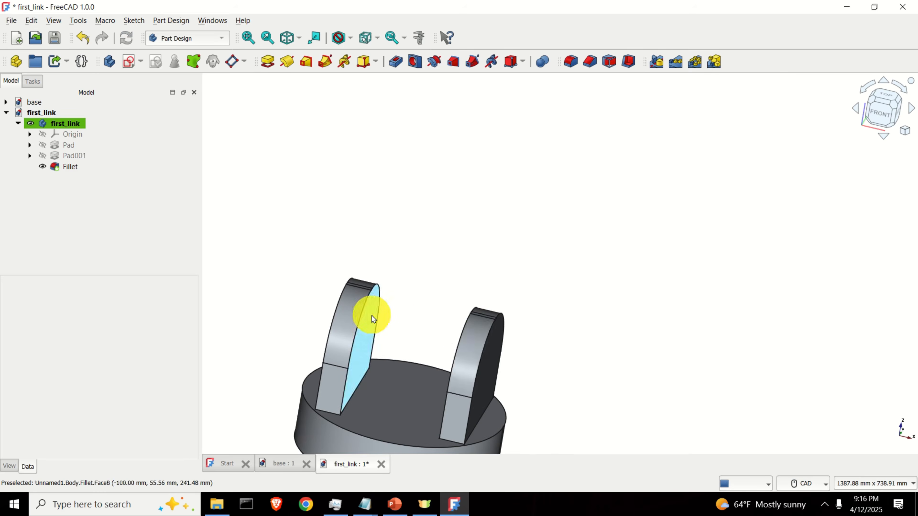
{"action": "middle_click_drag", "start_coordinate": [539, 357], "coordinate": [449, 321]}
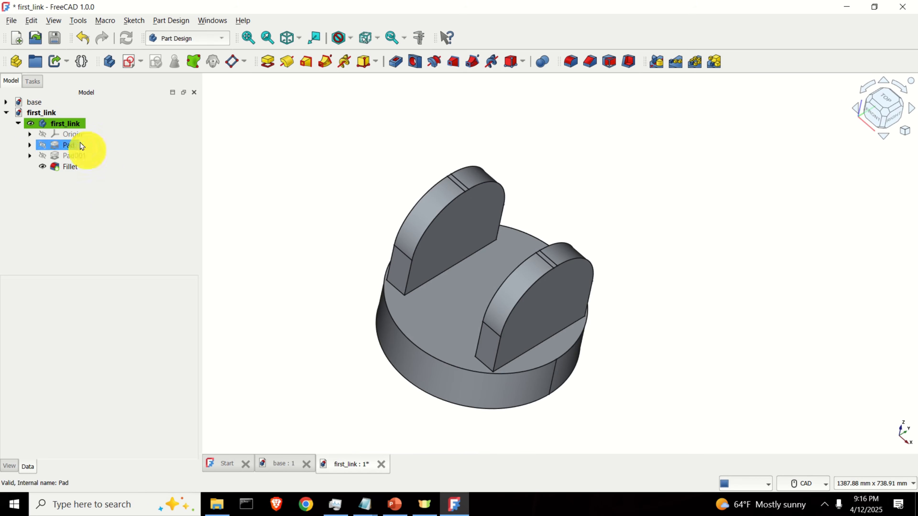
{"action": "left_click", "coordinate": [64, 126]}
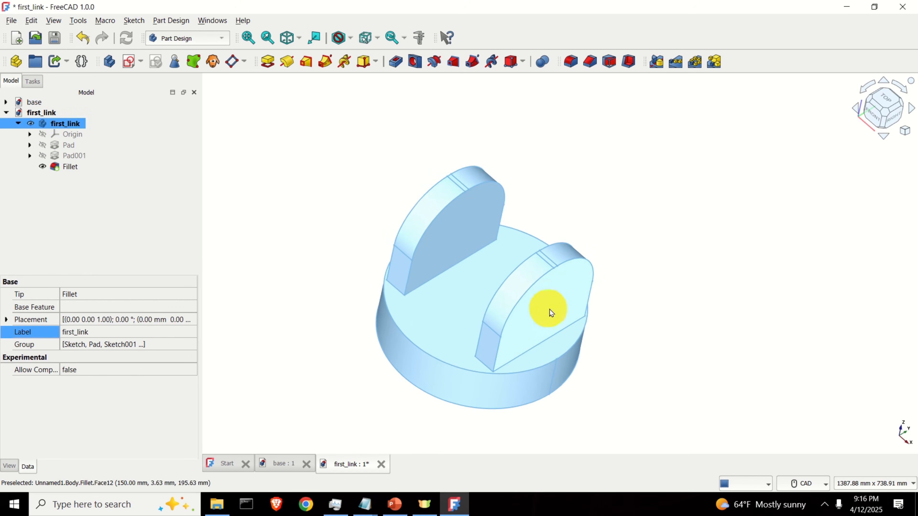
{"action": "scroll", "coordinate": [553, 289], "scroll_direction": "up", "scroll_amount": 2}
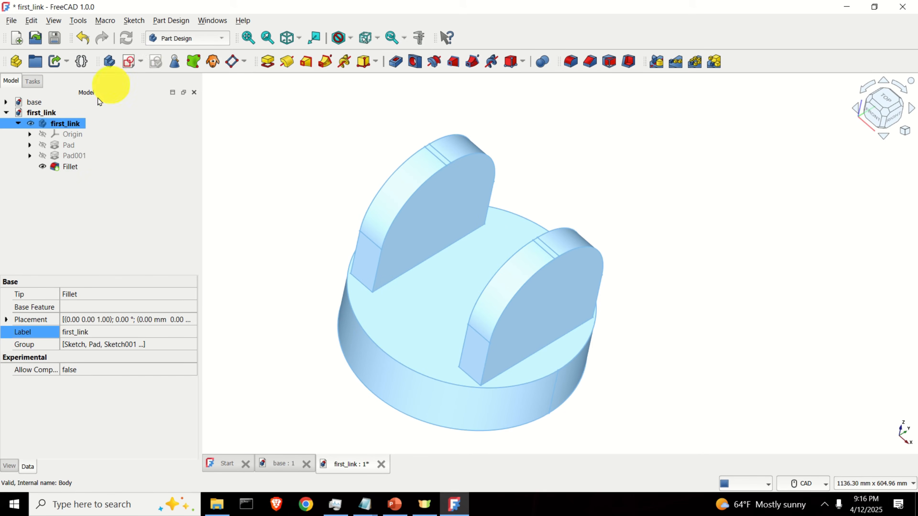
{"action": "left_click", "coordinate": [130, 69]}
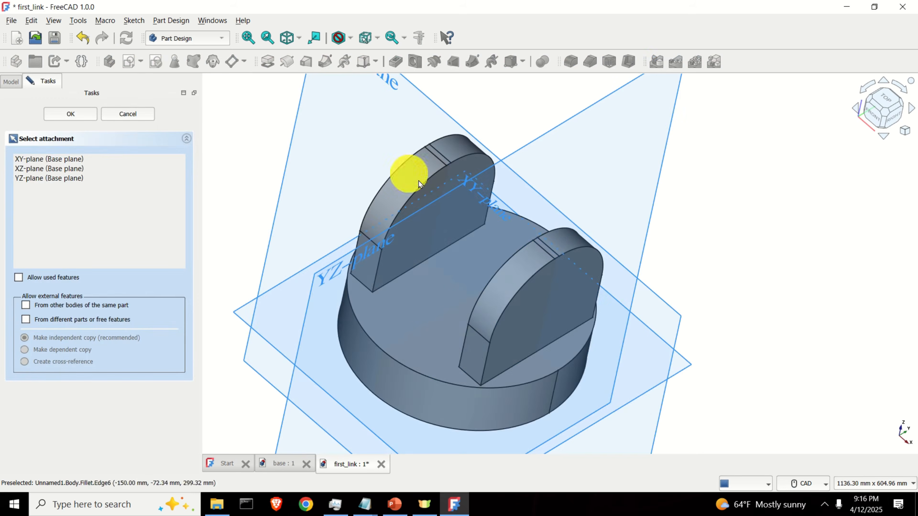
{"action": "left_click", "coordinate": [686, 369]}
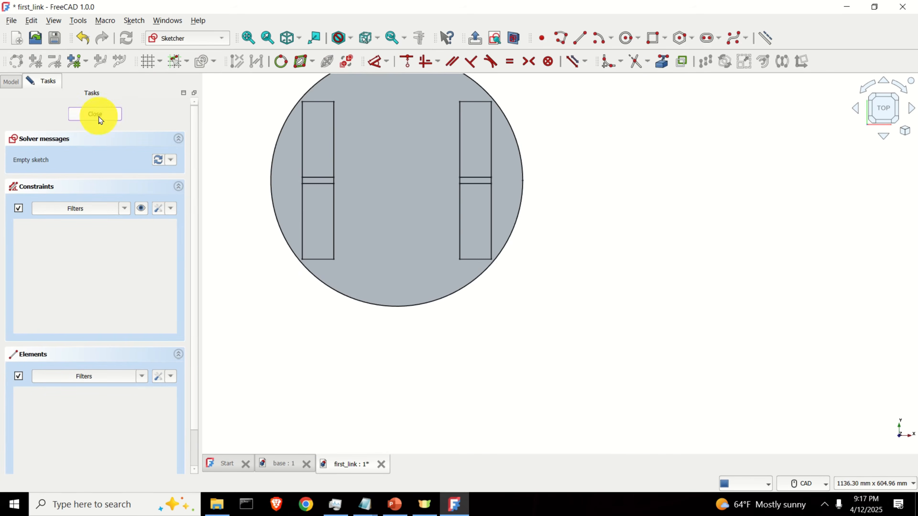
{"action": "left_click", "coordinate": [100, 119]}
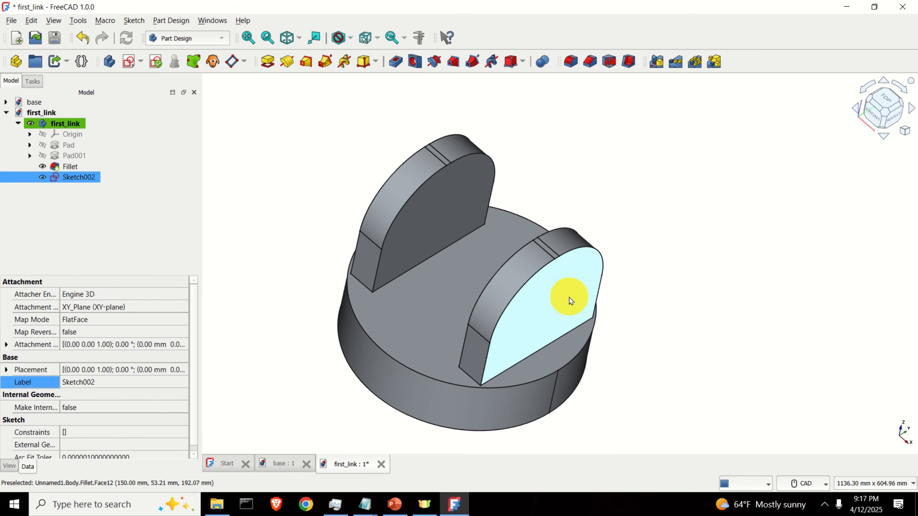
Attach the empty sketch Sketch002 to the outer flat face of the upright on the positive X side.
{"action": "left_click", "coordinate": [571, 301]}
{"action": "left_click", "coordinate": [134, 64]}
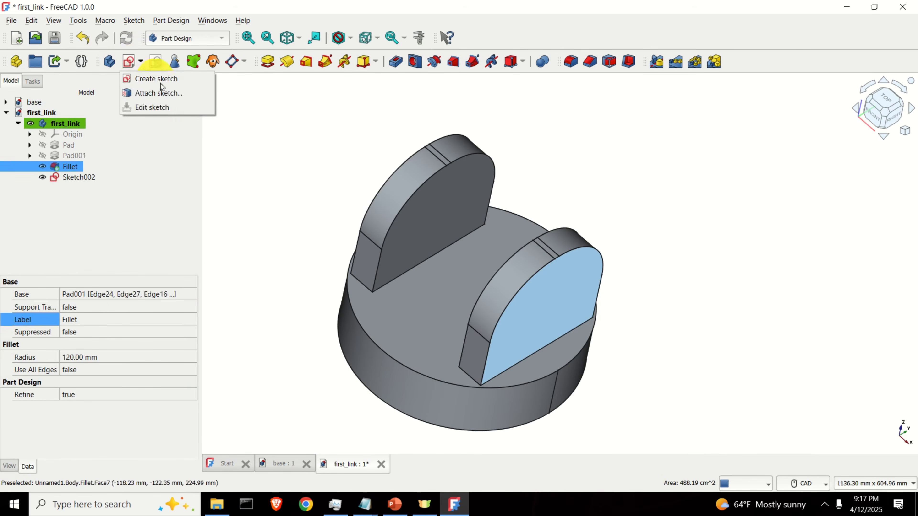
{"action": "left_click", "coordinate": [164, 93]}
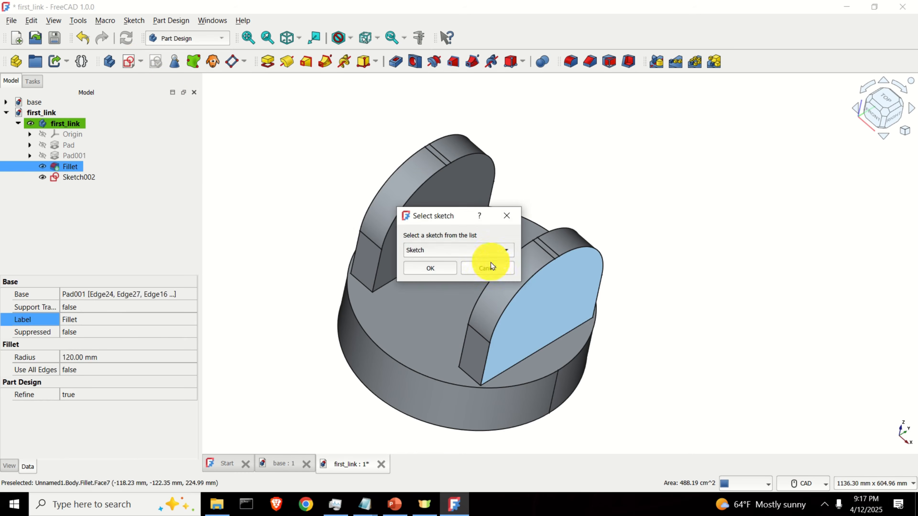
{"action": "left_click", "coordinate": [490, 250]}
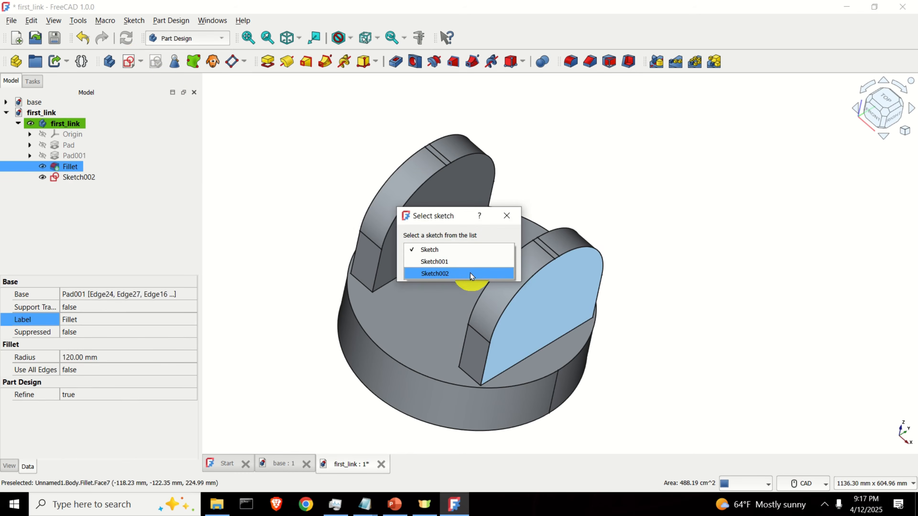
{"action": "left_click", "coordinate": [463, 278]}
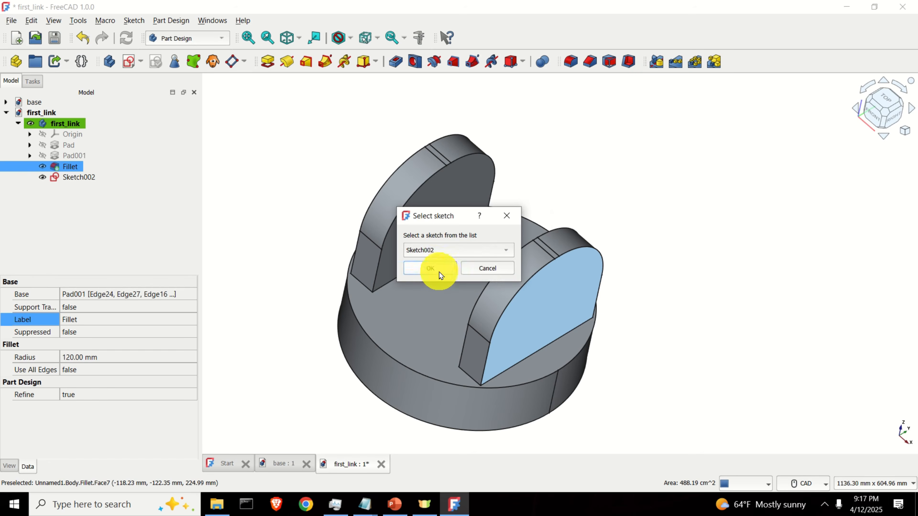
{"action": "left_click", "coordinate": [439, 272]}
{"action": "left_click", "coordinate": [458, 270]}
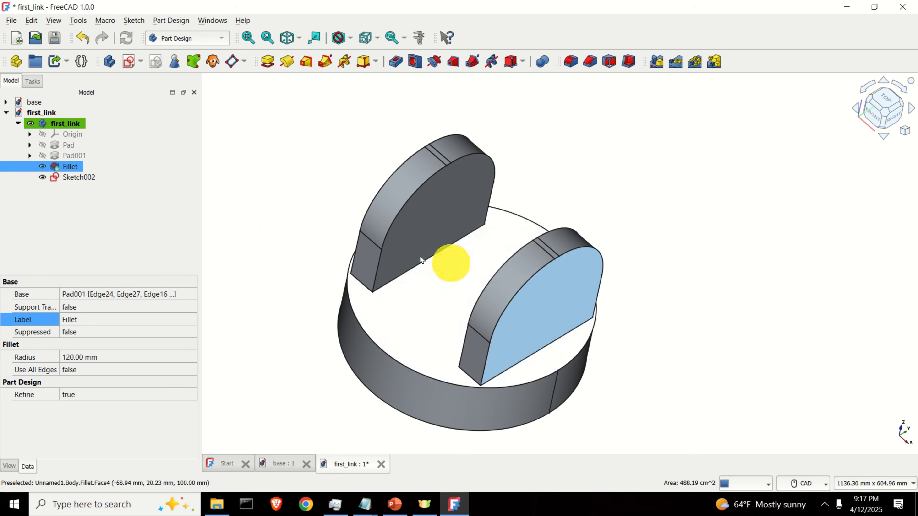
Open Sketch002 on the upright's outer face for editing and turn on the sketch grid.
{"action": "double_click", "coordinate": [74, 177]}
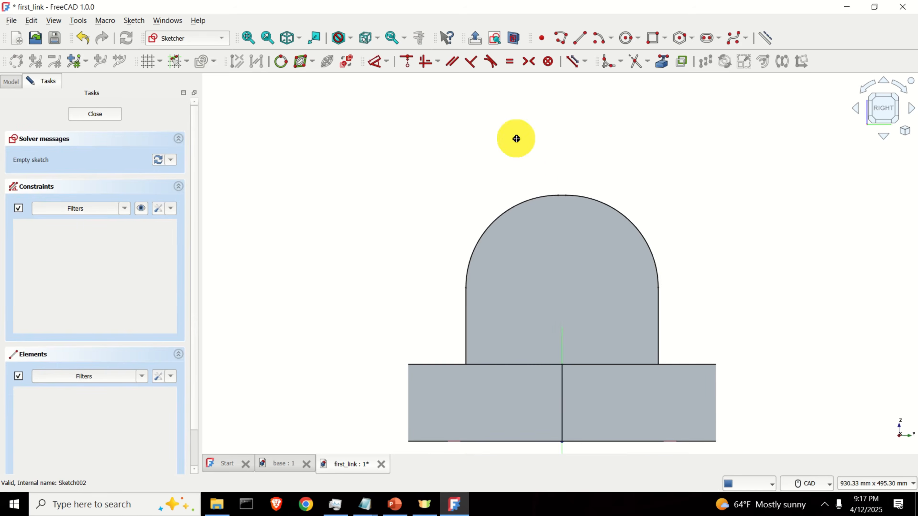
{"action": "left_click", "coordinate": [148, 62]}
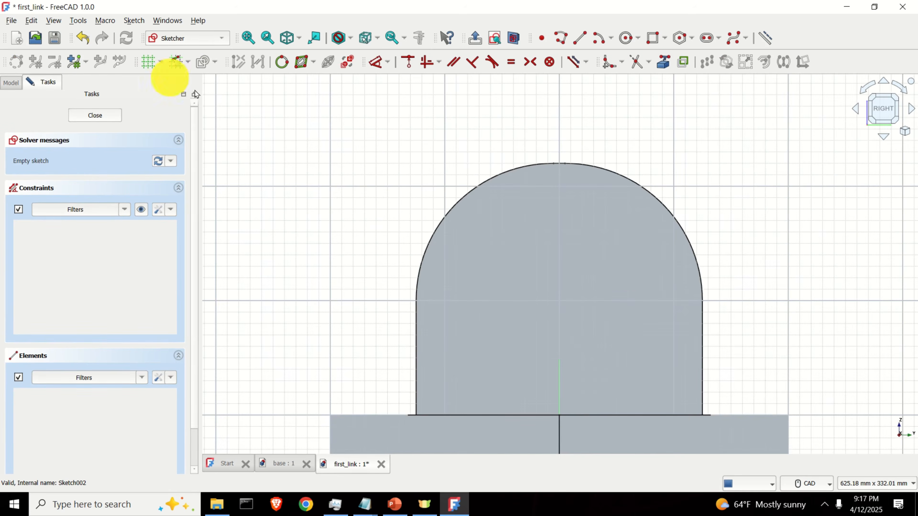
Draw a 50 mm diameter circle on the upright's outer face, centred on the vertical axis at a height of 230 mm.
{"action": "middle_click_drag", "start_coordinate": [742, 266], "coordinate": [708, 165]}
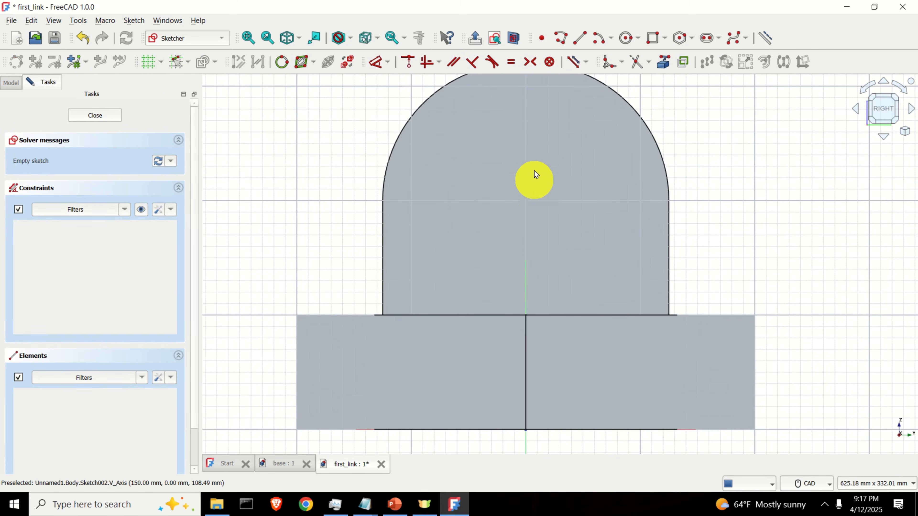
{"action": "scroll", "coordinate": [532, 158], "scroll_direction": "down", "scroll_amount": 1}
{"action": "middle_click_drag", "start_coordinate": [753, 158], "coordinate": [737, 228]}
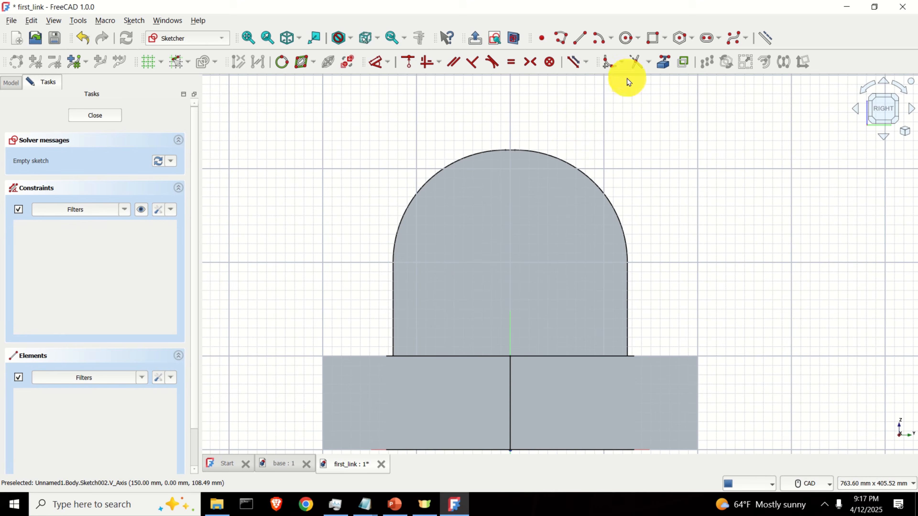
{"action": "left_click", "coordinate": [626, 39]}
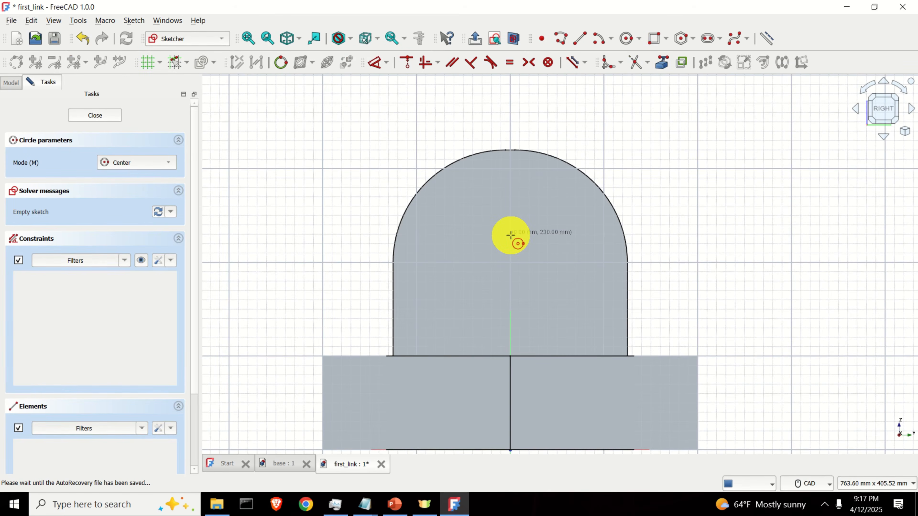
{"action": "left_click", "coordinate": [511, 236]}
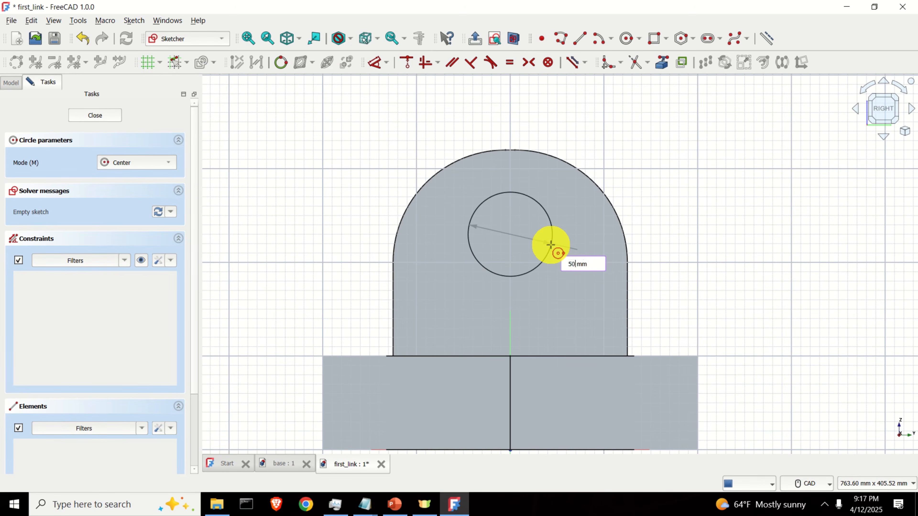
{"action": "key", "text": "Return"}
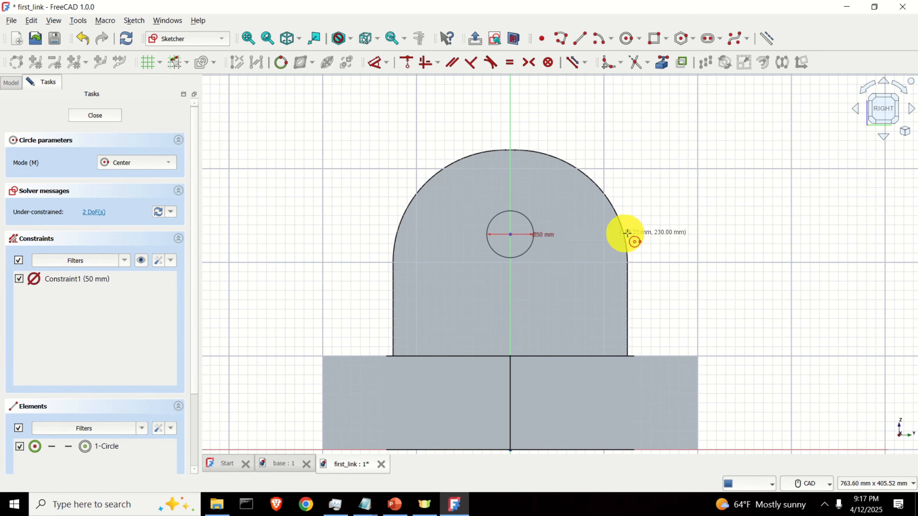
Set the circle's diameter to 100 mm.
{"action": "scroll", "coordinate": [629, 234], "scroll_direction": "down", "scroll_amount": 2}
{"action": "middle_click_drag", "start_coordinate": [611, 278], "coordinate": [759, 332]}
{"action": "mouse_move", "coordinate": [594, 340]}
{"action": "middle_mouse_down"}
{"action": "mouse_move", "coordinate": [623, 365]}
{"action": "mouse_move", "coordinate": [713, 375]}
{"action": "mouse_move", "coordinate": [784, 359]}
{"action": "mouse_move", "coordinate": [551, 343]}
{"action": "mouse_move", "coordinate": [869, 332]}
{"action": "mouse_move", "coordinate": [861, 294]}
{"action": "mouse_move", "coordinate": [893, 313]}
{"action": "mouse_move", "coordinate": [755, 332]}
{"action": "middle_mouse_up"}
{"action": "scroll", "coordinate": [755, 332], "scroll_direction": "up", "scroll_amount": 2}
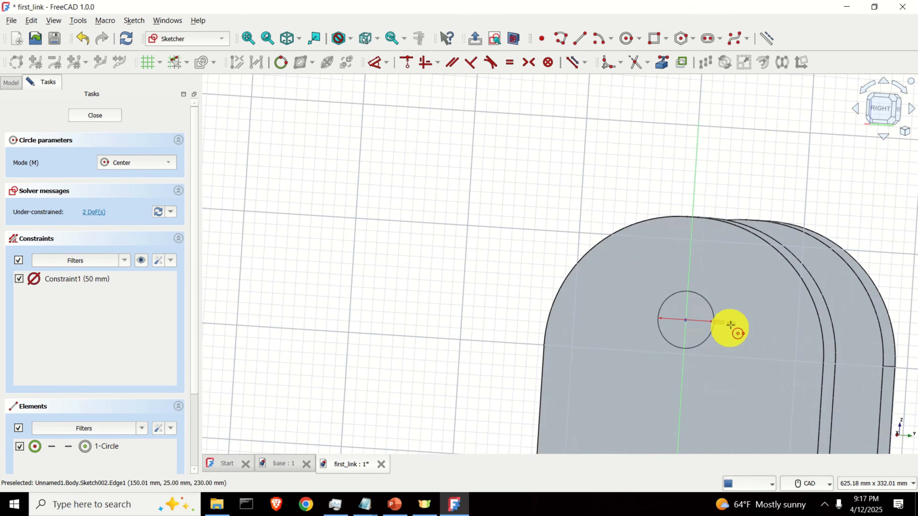
{"action": "right_click", "coordinate": [730, 324]}
{"action": "double_click", "coordinate": [726, 324]}
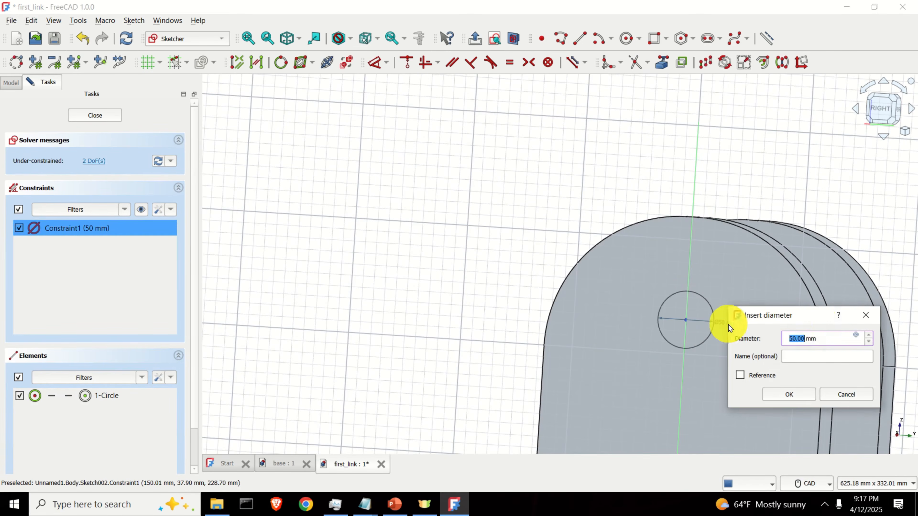
{"action": "type", "text": "100"}
{"action": "key", "text": "Return"}
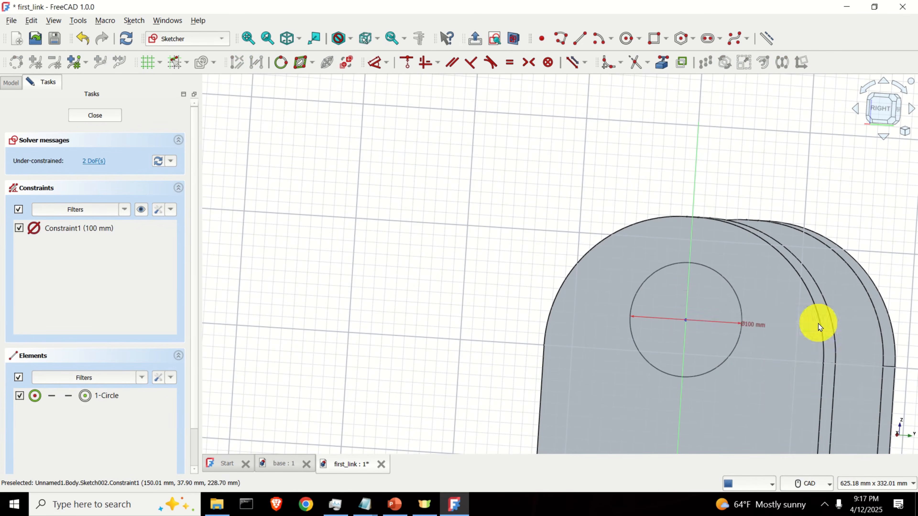
Inspect the circle's placement on the upright from several angles and close Sketch002.
{"action": "scroll", "coordinate": [660, 289], "scroll_direction": "down", "scroll_amount": 4}
{"action": "mouse_move", "coordinate": [737, 383]}
{"action": "middle_mouse_down"}
{"action": "mouse_move", "coordinate": [414, 322]}
{"action": "mouse_move", "coordinate": [464, 361]}
{"action": "mouse_move", "coordinate": [569, 321]}
{"action": "mouse_move", "coordinate": [673, 322]}
{"action": "mouse_move", "coordinate": [514, 334]}
{"action": "mouse_move", "coordinate": [408, 309]}
{"action": "middle_mouse_up"}
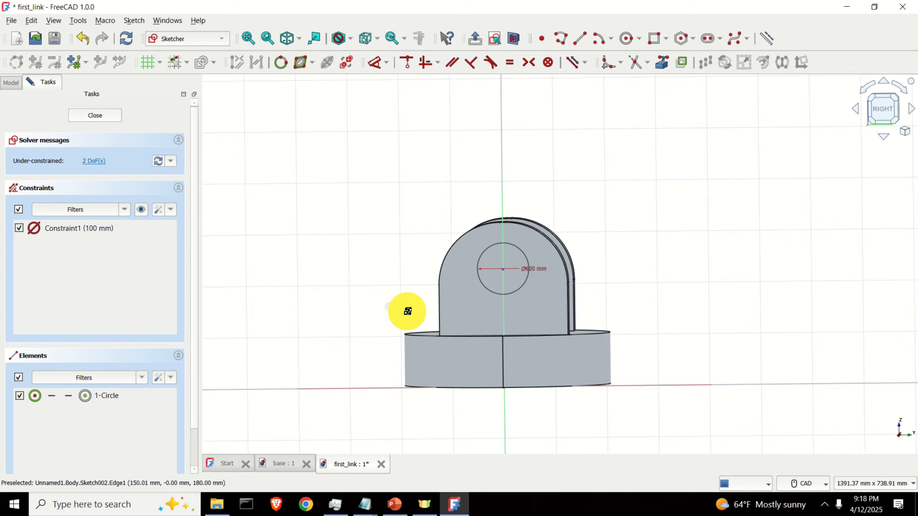
{"action": "scroll", "coordinate": [529, 278], "scroll_direction": "up", "scroll_amount": 3}
{"action": "middle_click_drag", "start_coordinate": [530, 285], "coordinate": [450, 268]}
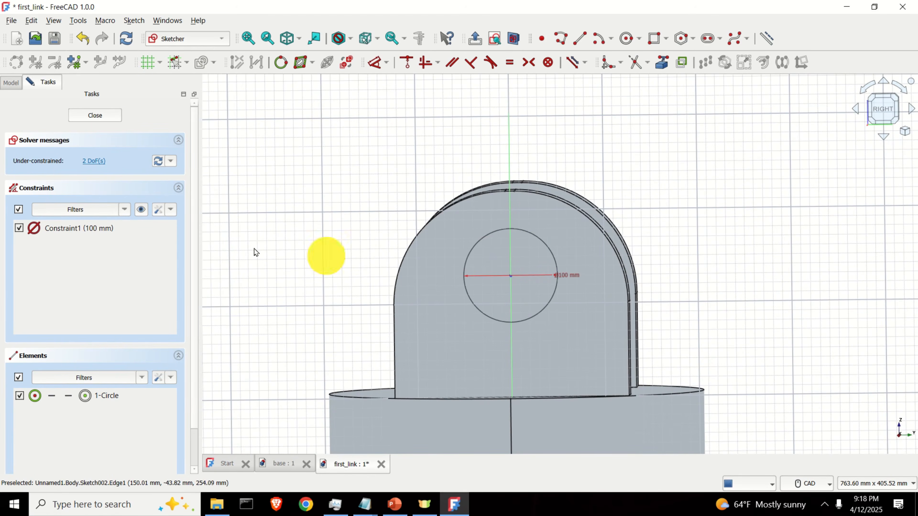
{"action": "scroll", "coordinate": [540, 302], "scroll_direction": "up", "scroll_amount": 2}
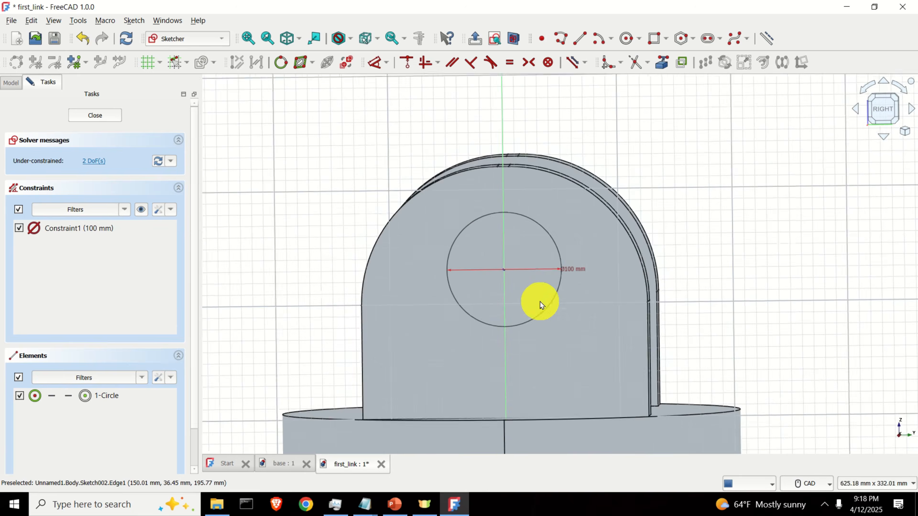
{"action": "middle_click_drag", "start_coordinate": [529, 302], "coordinate": [544, 240]}
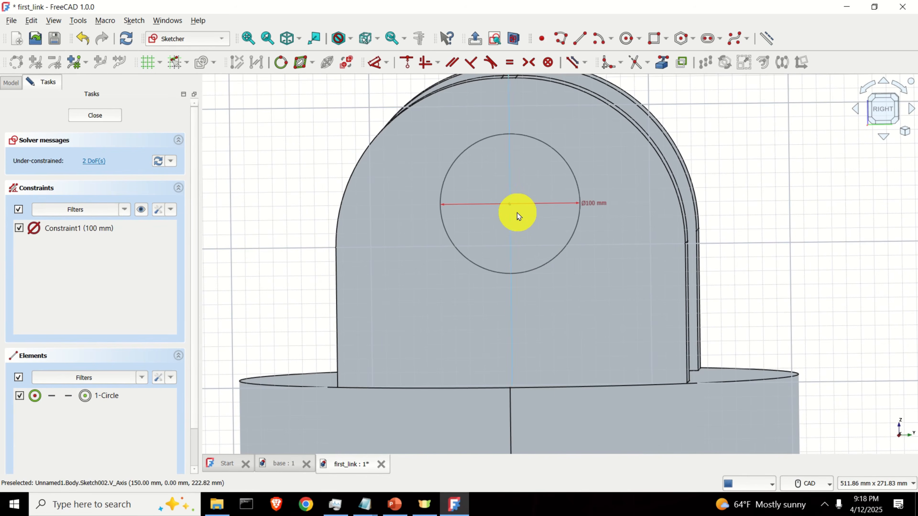
{"action": "left_click", "coordinate": [512, 206]}
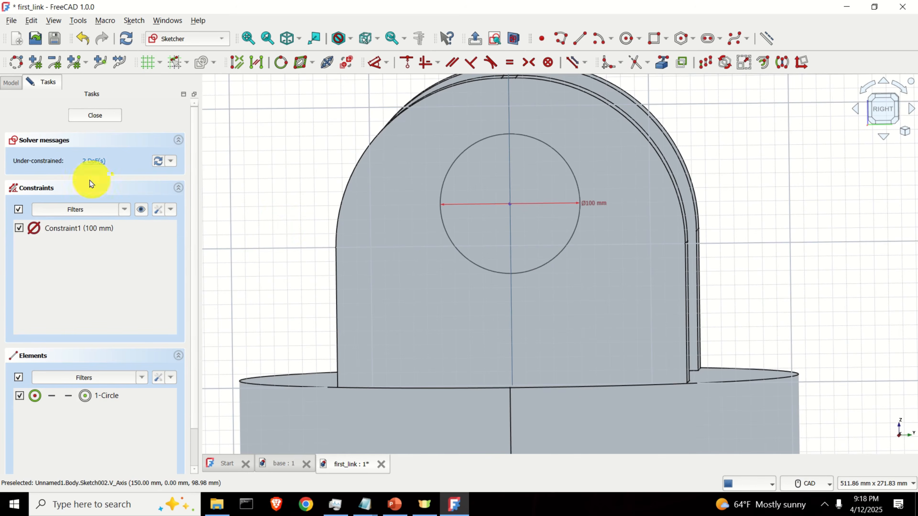
{"action": "left_click", "coordinate": [107, 116]}
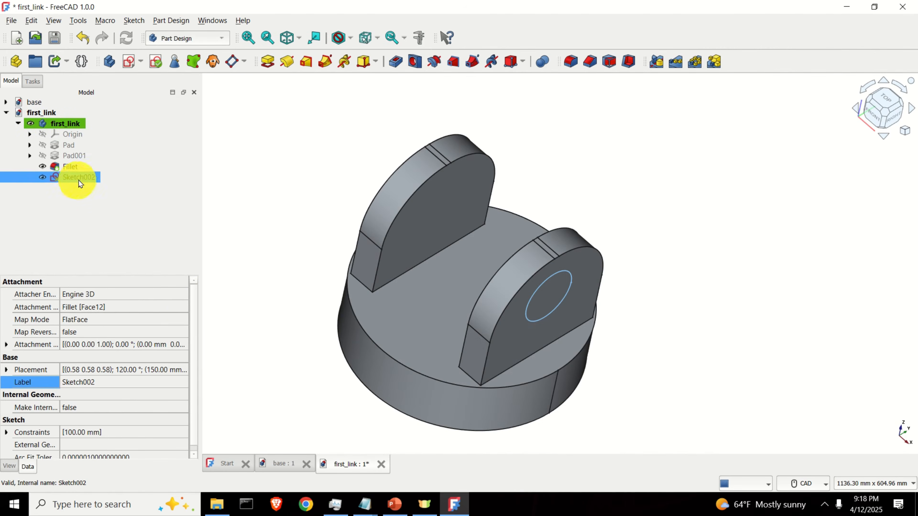
Reopen Sketch002 and constrain the vertical distance between the origin and the circle's centre to 240 mm.
{"action": "double_click", "coordinate": [82, 178]}
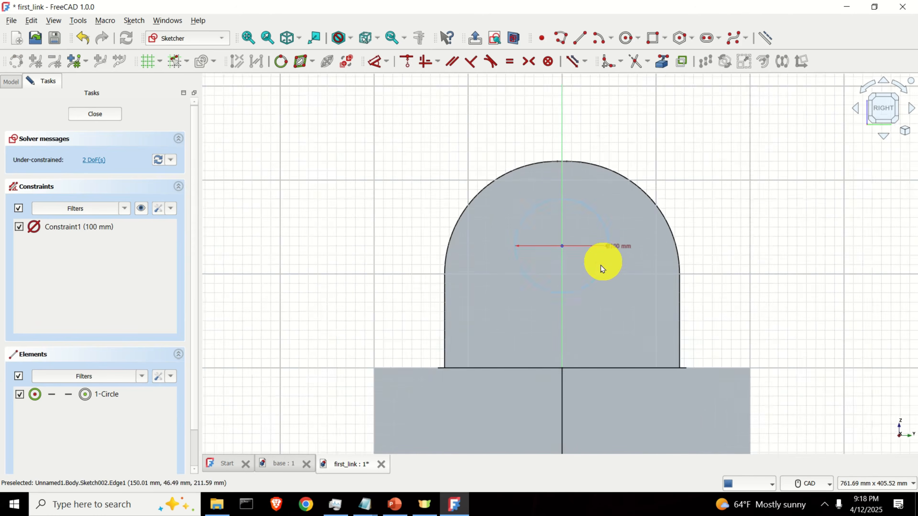
{"action": "scroll", "coordinate": [598, 268], "scroll_direction": "up", "scroll_amount": 1}
{"action": "left_click", "coordinate": [555, 242]}
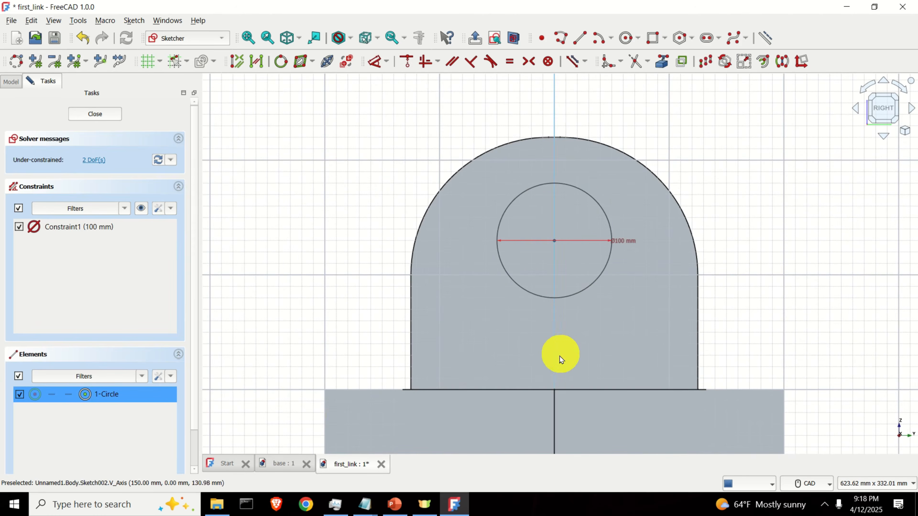
{"action": "scroll", "coordinate": [558, 403], "scroll_direction": "down", "scroll_amount": 3}
{"action": "middle_click_drag", "start_coordinate": [567, 418], "coordinate": [564, 292]}
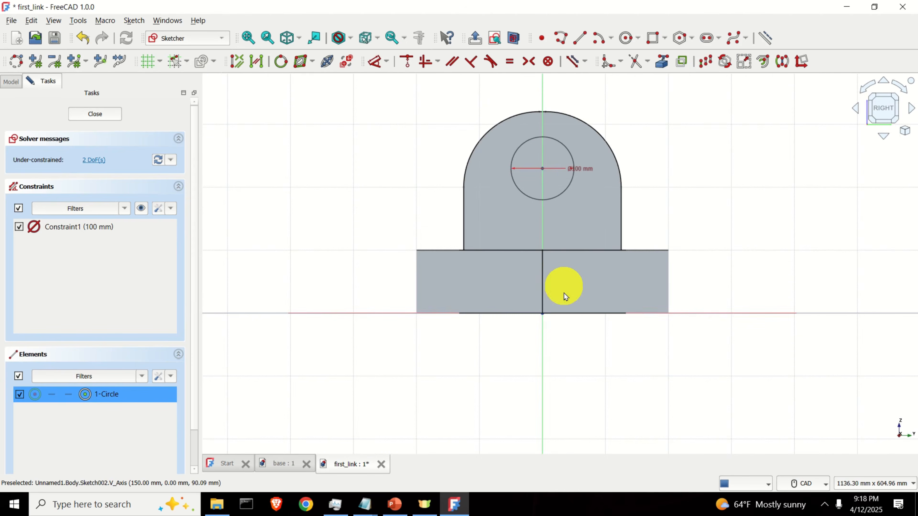
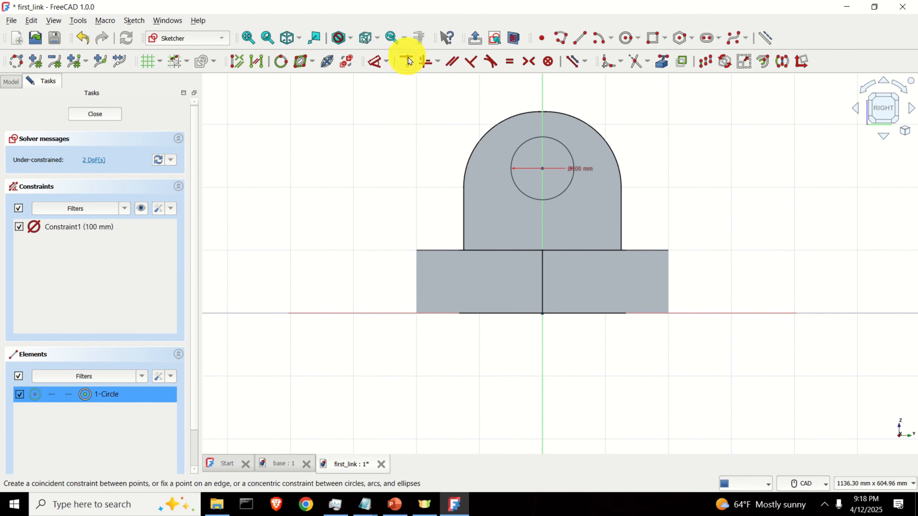
{"action": "left_click", "coordinate": [386, 62]}
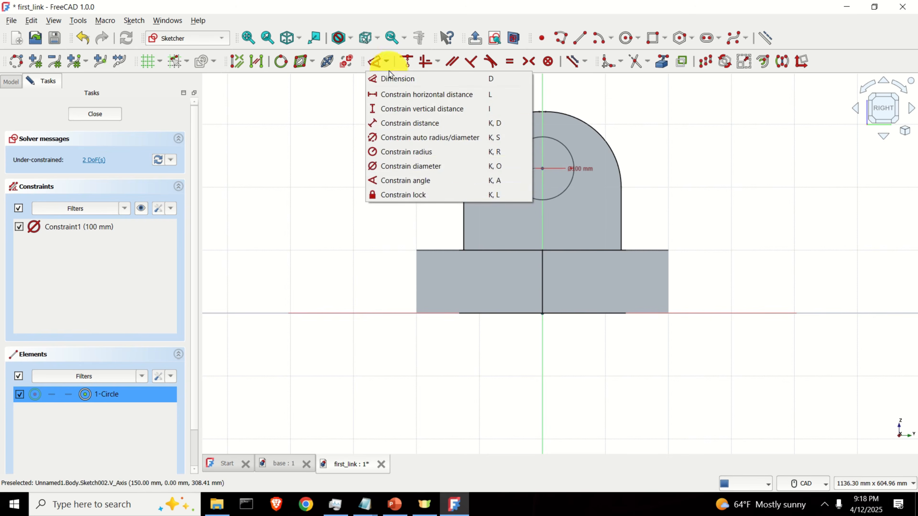
{"action": "left_click", "coordinate": [421, 109]}
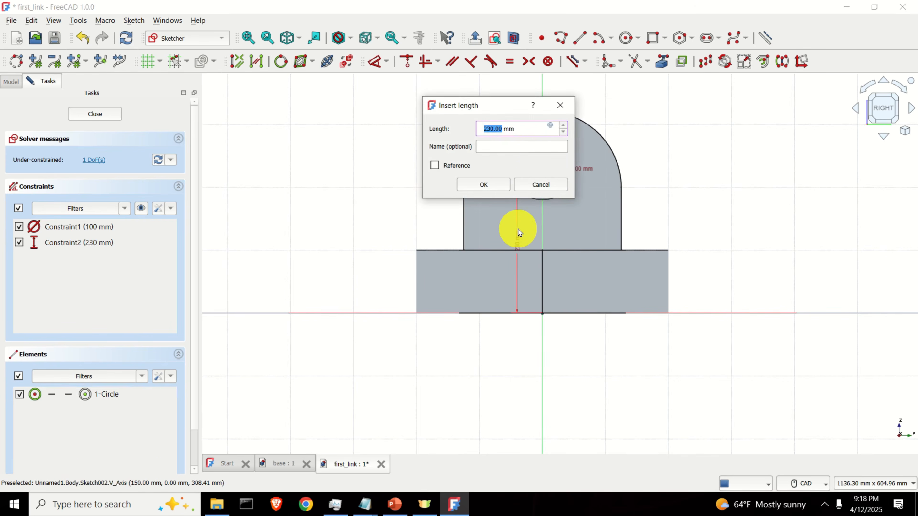
{"action": "left_click_drag", "start_coordinate": [521, 104], "coordinate": [388, 105]}
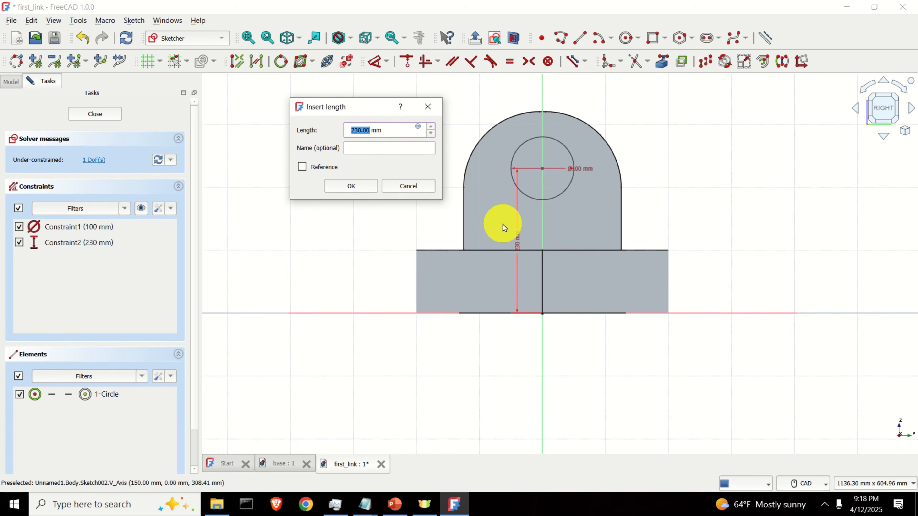
{"action": "left_click", "coordinate": [355, 131]}
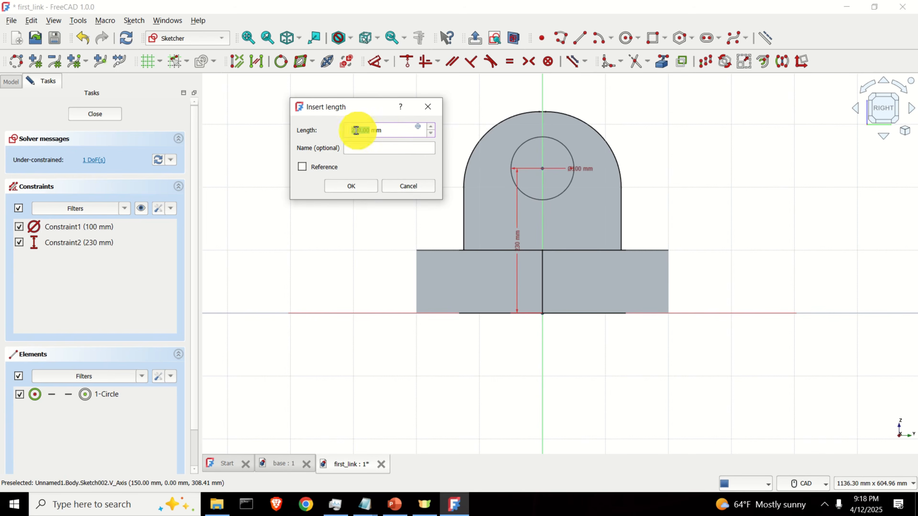
{"action": "type", "text": "4"}
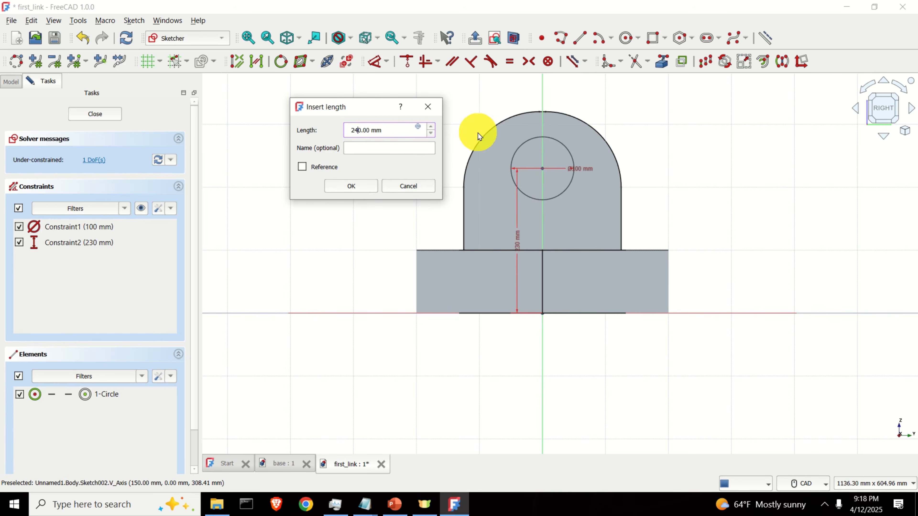
{"action": "key", "text": "Return"}
Close Sketch002 and examine the circle on the upright's outer face in the 3D model.
{"action": "mouse_move", "coordinate": [443, 223]}
{"action": "middle_mouse_down"}
{"action": "mouse_move", "coordinate": [468, 258]}
{"action": "mouse_move", "coordinate": [544, 275]}
{"action": "mouse_move", "coordinate": [703, 270]}
{"action": "mouse_move", "coordinate": [567, 275]}
{"action": "mouse_move", "coordinate": [473, 263]}
{"action": "mouse_move", "coordinate": [457, 242]}
{"action": "middle_mouse_up"}
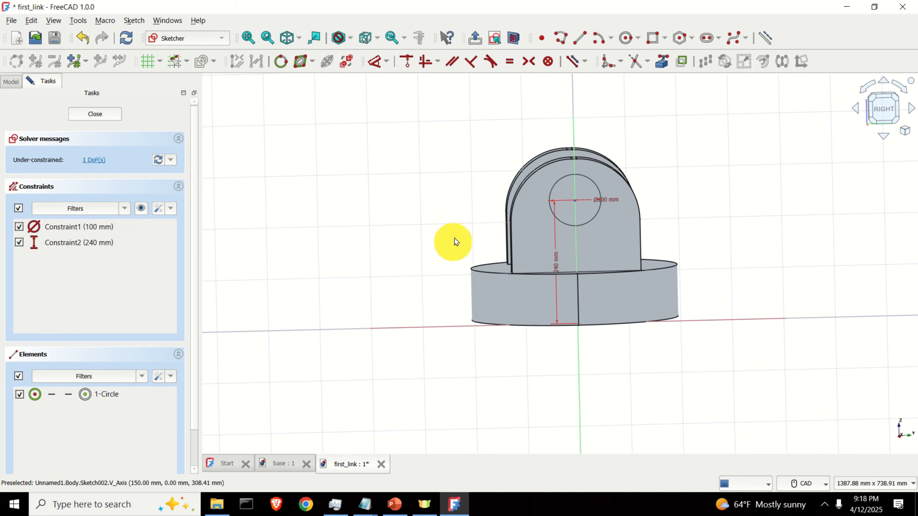
{"action": "left_click", "coordinate": [106, 115]}
{"action": "scroll", "coordinate": [572, 286], "scroll_direction": "up", "scroll_amount": 2}
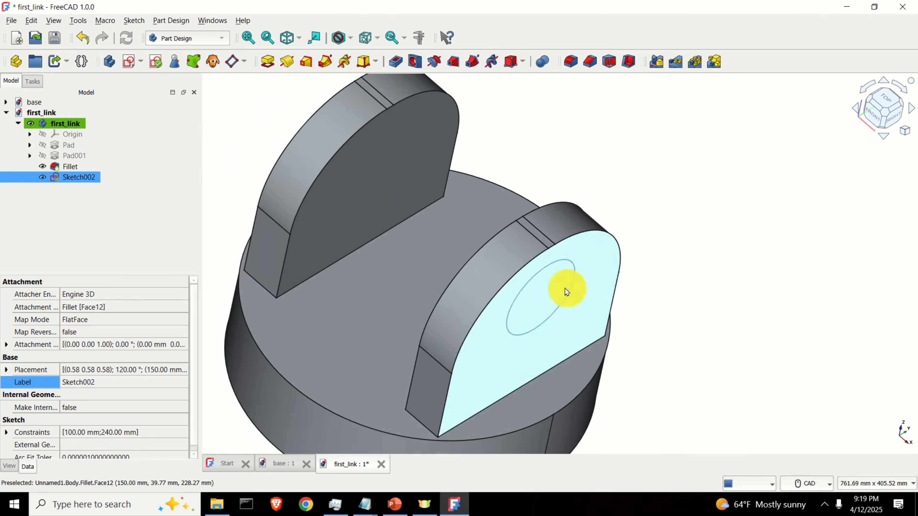
{"action": "scroll", "coordinate": [564, 288], "scroll_direction": "up", "scroll_amount": 2}
Reopen Sketch002 and move the circle about 13 mm sideways off the vertical axis to test its remaining freedom.
{"action": "double_click", "coordinate": [82, 179]}
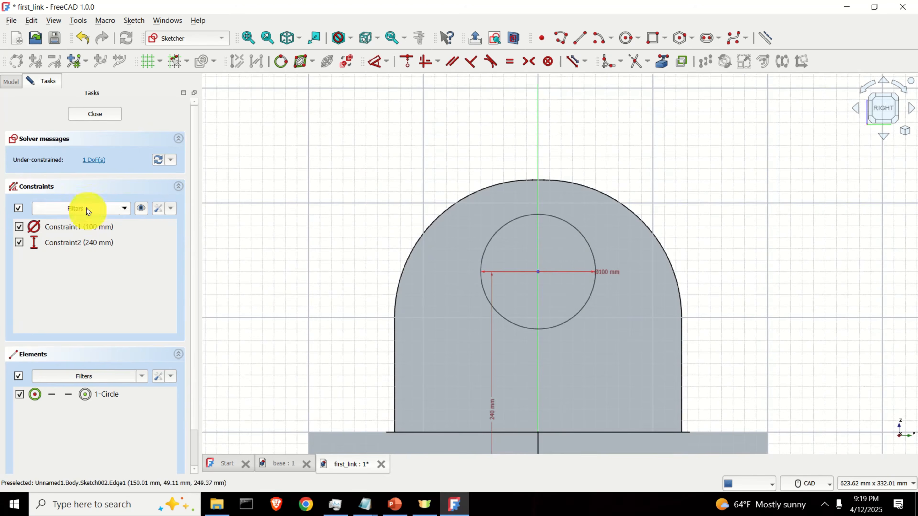
{"action": "left_click", "coordinate": [98, 161]}
{"action": "left_click_drag", "start_coordinate": [581, 239], "coordinate": [584, 283]}
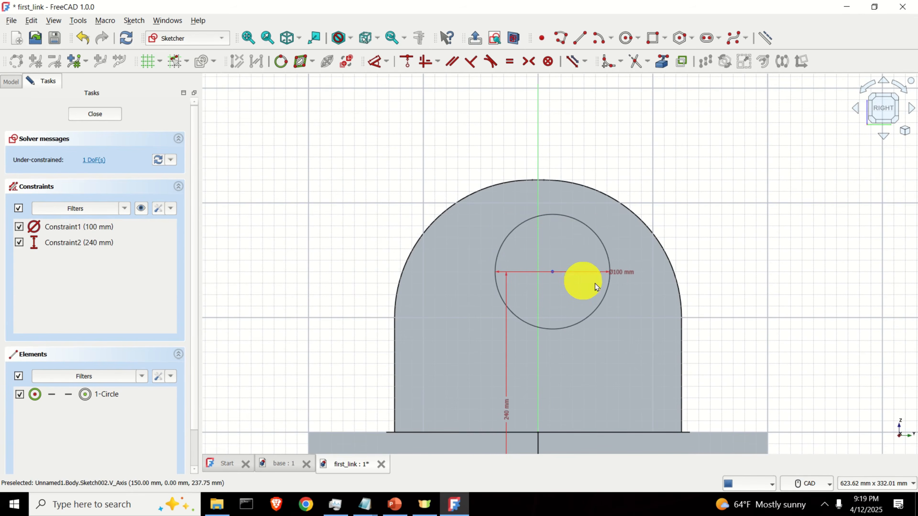
Constrain the horizontal distance between the circle's centre and the origin to 0 mm, and close the sketch.
{"action": "scroll", "coordinate": [696, 270], "scroll_direction": "up", "scroll_amount": 1}
{"action": "middle_click_drag", "start_coordinate": [722, 235], "coordinate": [771, 120]}
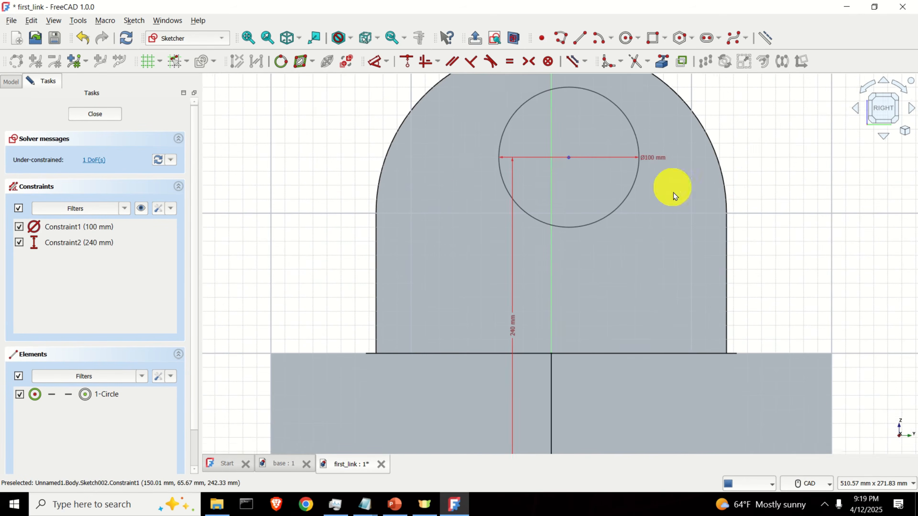
{"action": "scroll", "coordinate": [730, 214], "scroll_direction": "down", "scroll_amount": 2}
{"action": "left_click", "coordinate": [620, 178]}
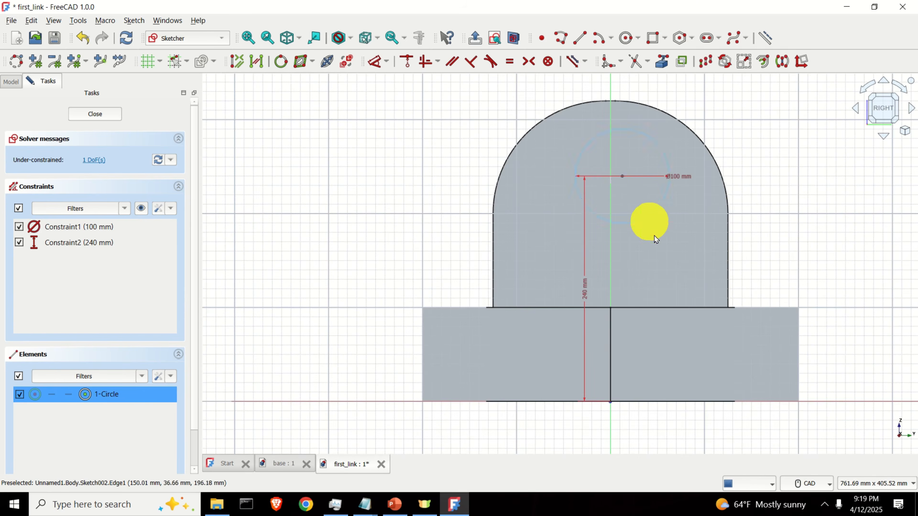
{"action": "scroll", "coordinate": [624, 402], "scroll_direction": "up", "scroll_amount": 2}
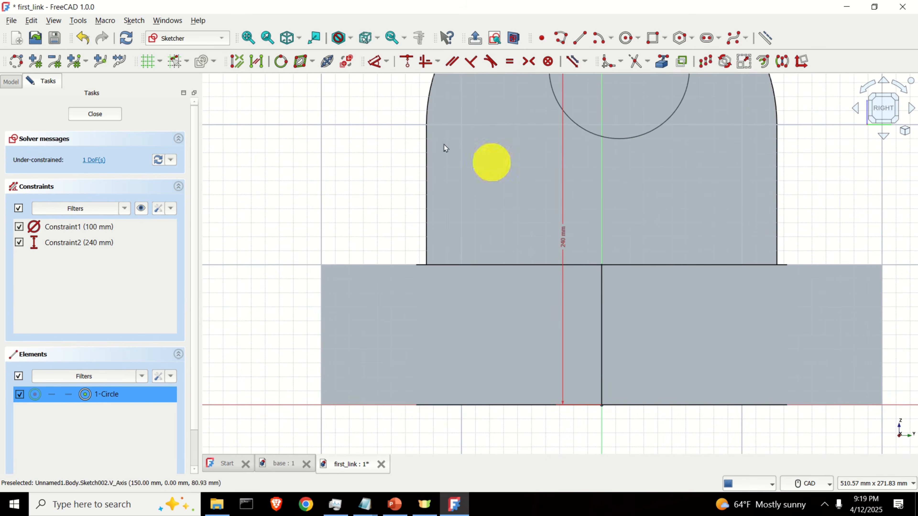
{"action": "left_click", "coordinate": [386, 61]}
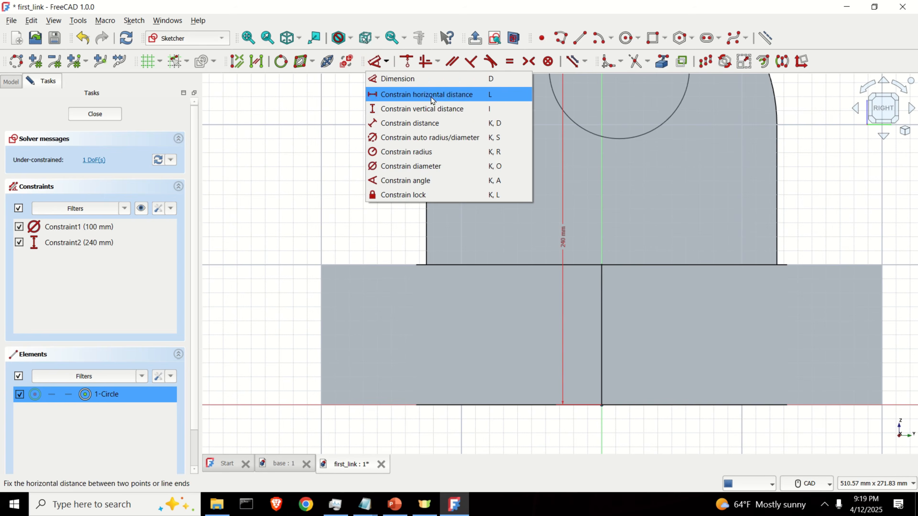
{"action": "left_click", "coordinate": [423, 94]}
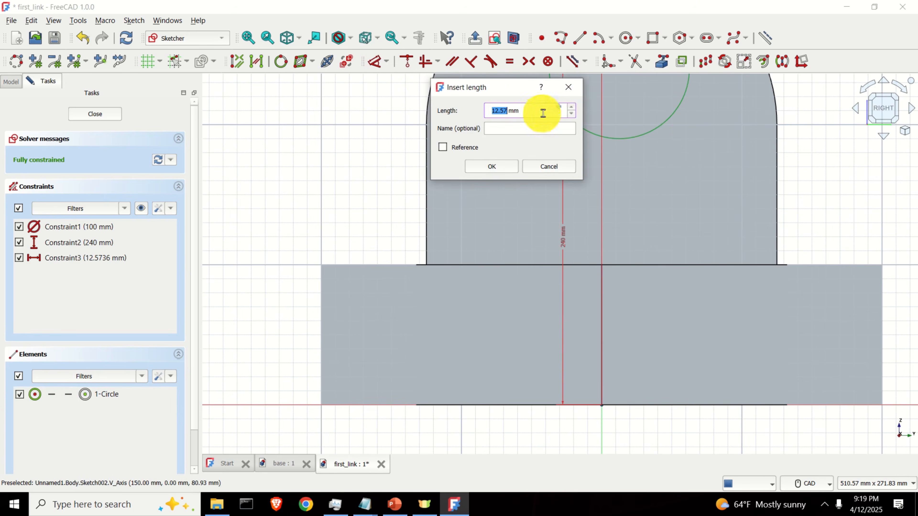
{"action": "left_click", "coordinate": [569, 88]}
{"action": "scroll", "coordinate": [518, 185], "scroll_direction": "down", "scroll_amount": 3}
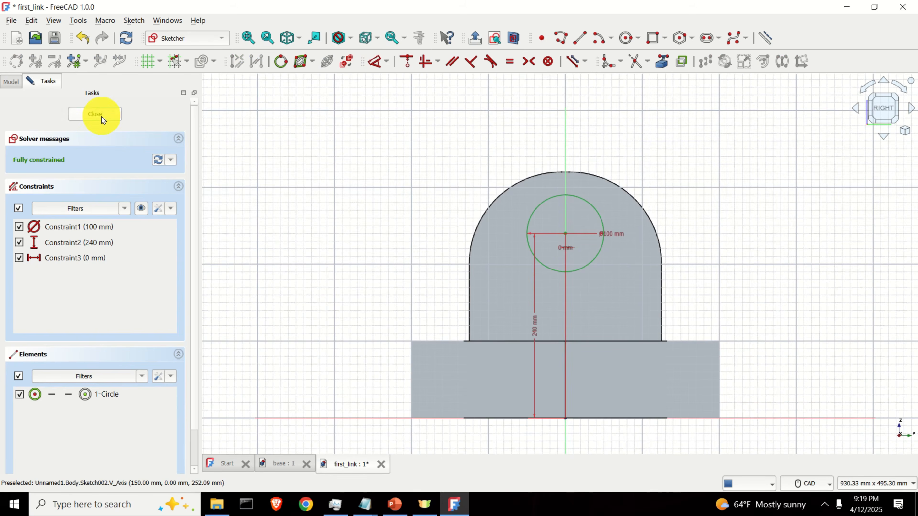
{"action": "scroll", "coordinate": [517, 271], "scroll_direction": "down", "scroll_amount": 2}
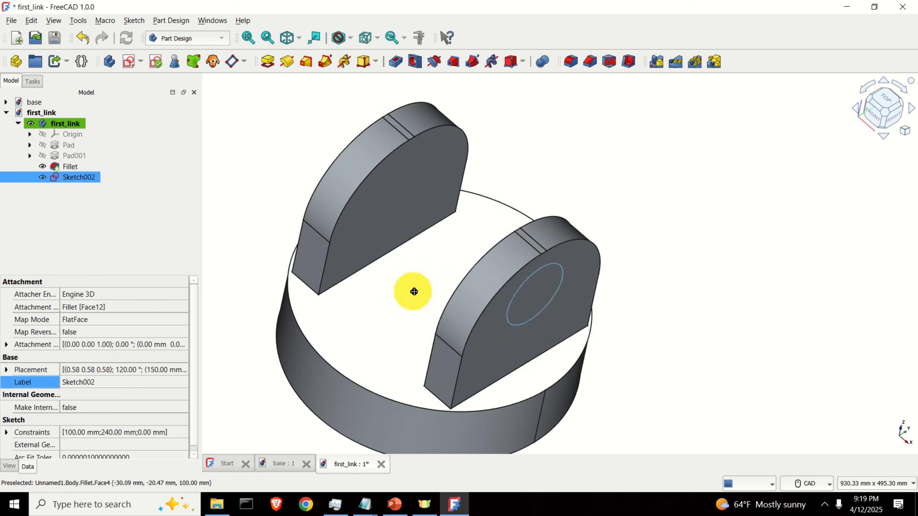
{"action": "middle_click_drag", "start_coordinate": [413, 292], "coordinate": [674, 199]}
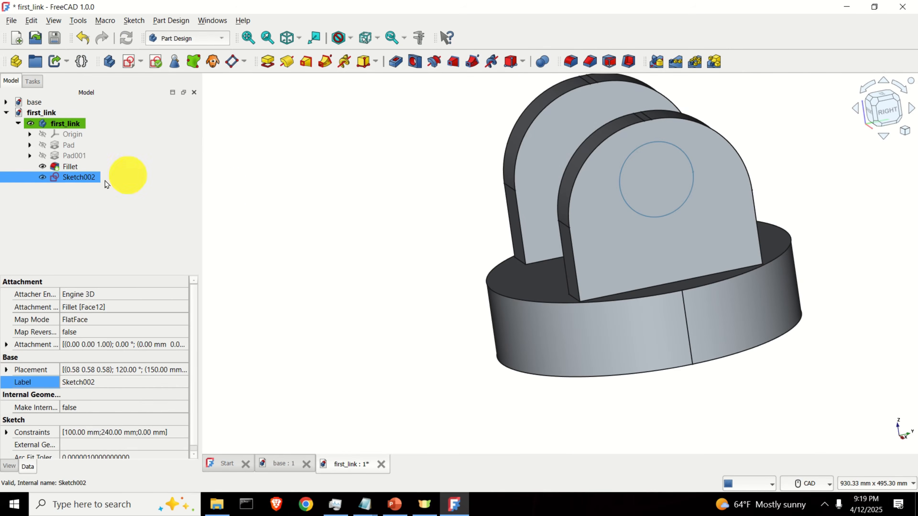
Examine the dimensions in the base disc's sketch and in Sketch001 of the uprights, checking the uprights' spacing and thickness.
{"action": "middle_click_drag", "start_coordinate": [408, 201], "coordinate": [647, 324]}
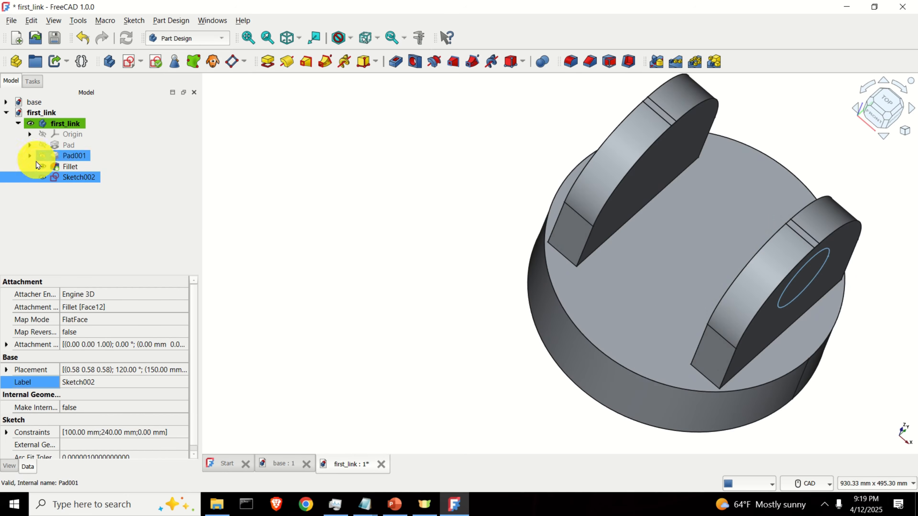
{"action": "left_click", "coordinate": [29, 146]}
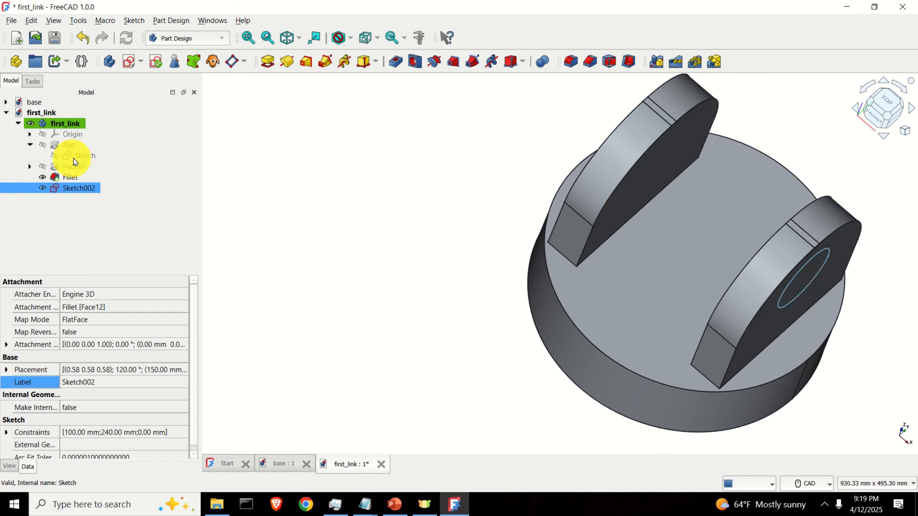
{"action": "double_click", "coordinate": [81, 155]}
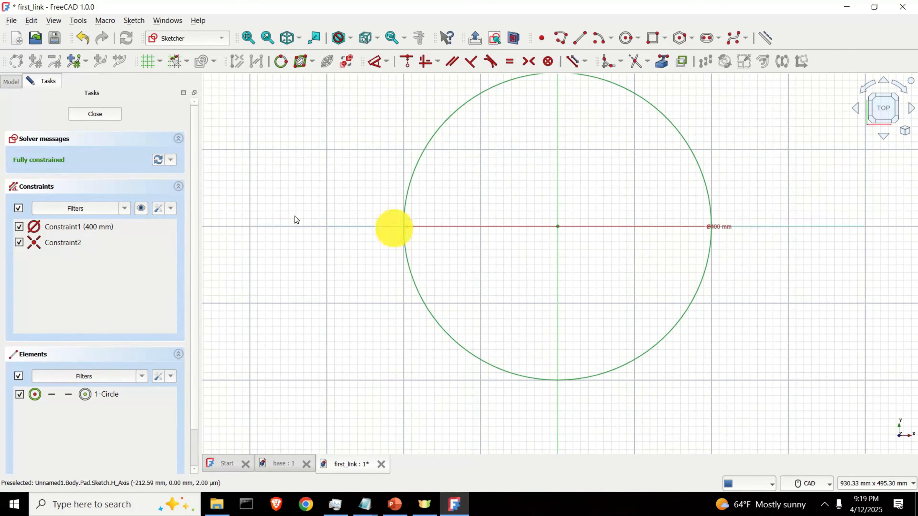
{"action": "left_click", "coordinate": [105, 116]}
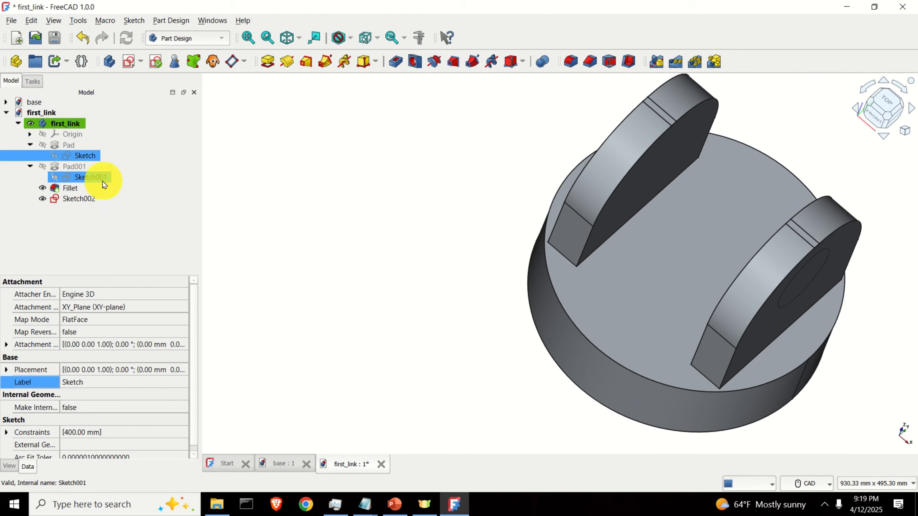
{"action": "double_click", "coordinate": [97, 177]}
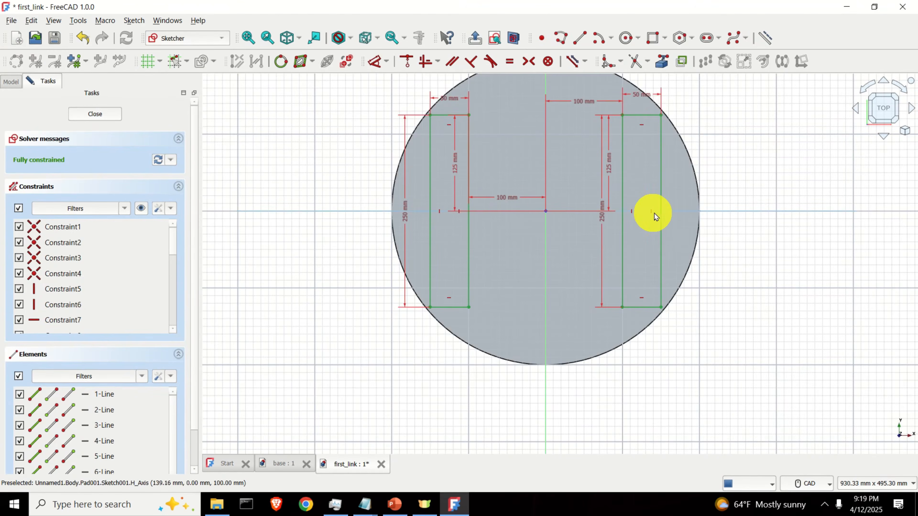
{"action": "scroll", "coordinate": [666, 222], "scroll_direction": "up", "scroll_amount": 1}
{"action": "scroll", "coordinate": [666, 222], "scroll_direction": "down", "scroll_amount": 2}
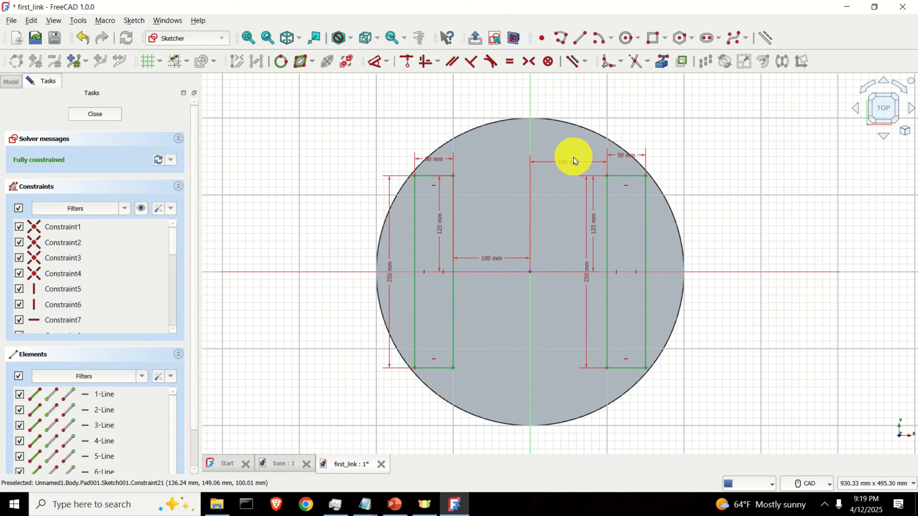
{"action": "left_click", "coordinate": [576, 163]}
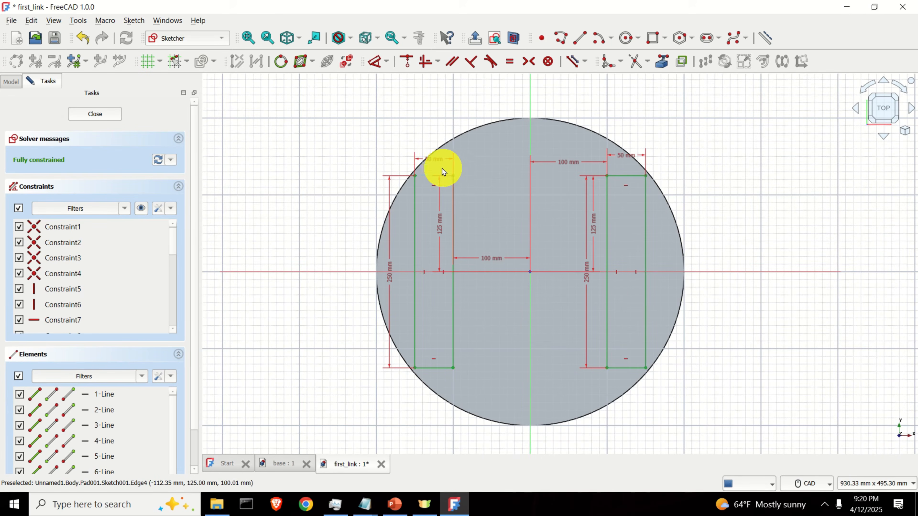
{"action": "left_click", "coordinate": [104, 117]}
Pad the Sketch002 circle in the reversed direction so that a cylindrical rod spans the gap between the two uprights.
{"action": "mouse_move", "coordinate": [398, 203]}
{"action": "middle_mouse_down"}
{"action": "mouse_move", "coordinate": [588, 263]}
{"action": "mouse_move", "coordinate": [539, 206]}
{"action": "middle_mouse_up"}
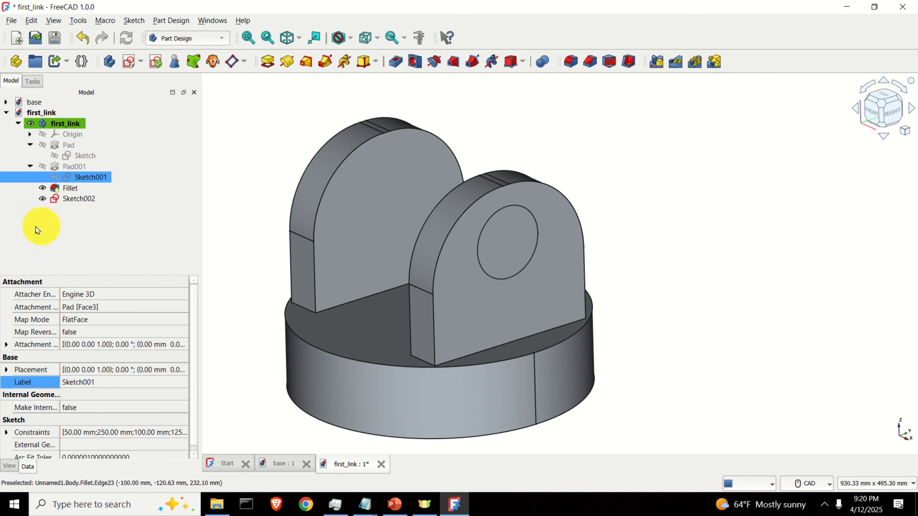
{"action": "left_click", "coordinate": [78, 199]}
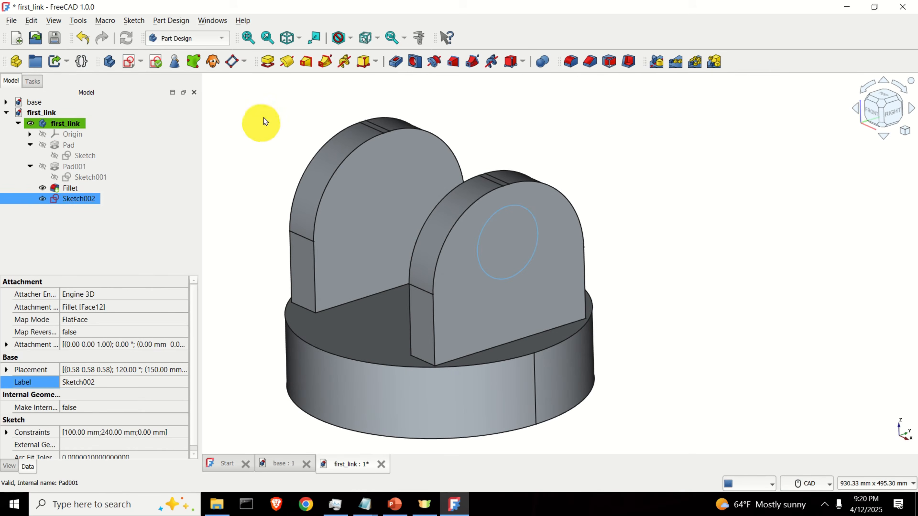
{"action": "left_click", "coordinate": [266, 62]}
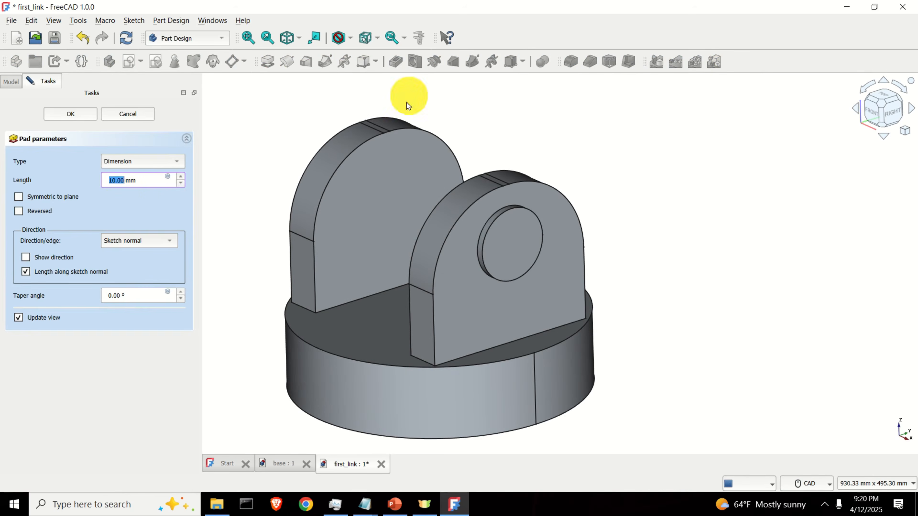
{"action": "left_click", "coordinate": [18, 212]}
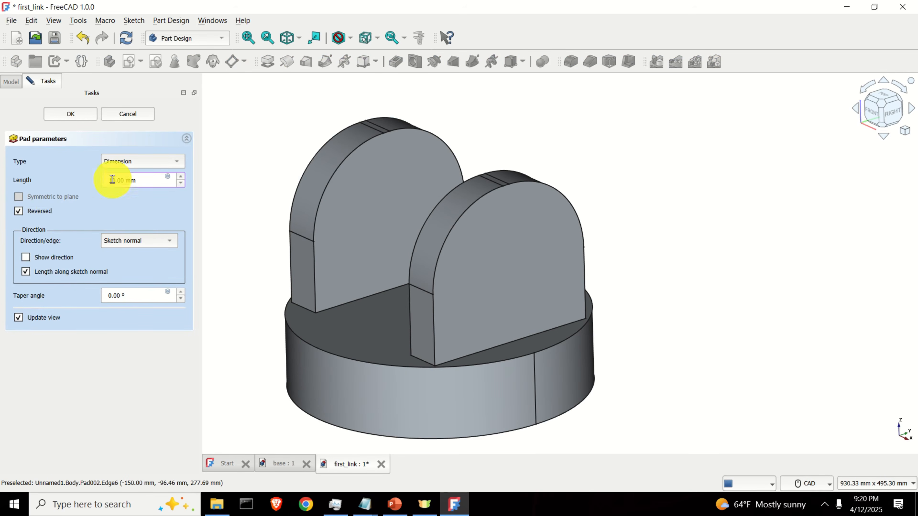
{"action": "double_click", "coordinate": [113, 180]}
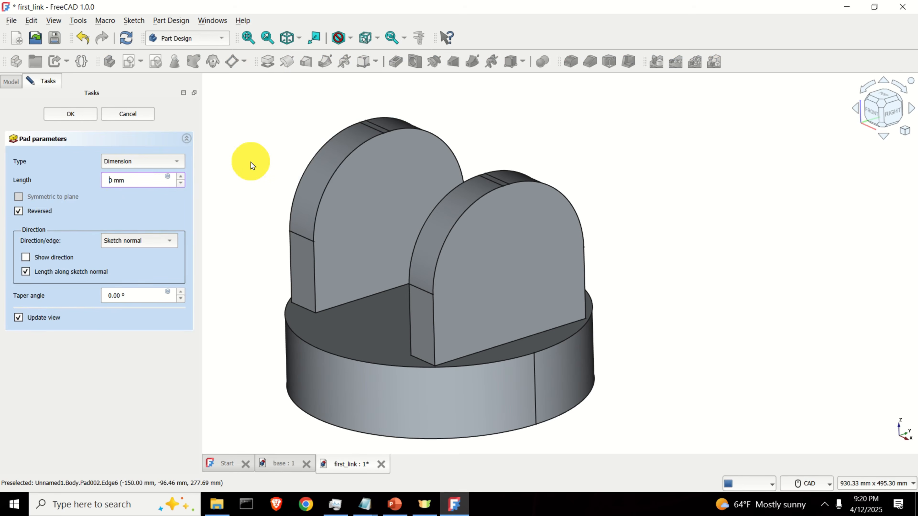
{"action": "type", "text": "140"}
{"action": "key", "text": "Return"}
{"action": "middle_click_drag", "start_coordinate": [263, 187], "coordinate": [432, 259]}
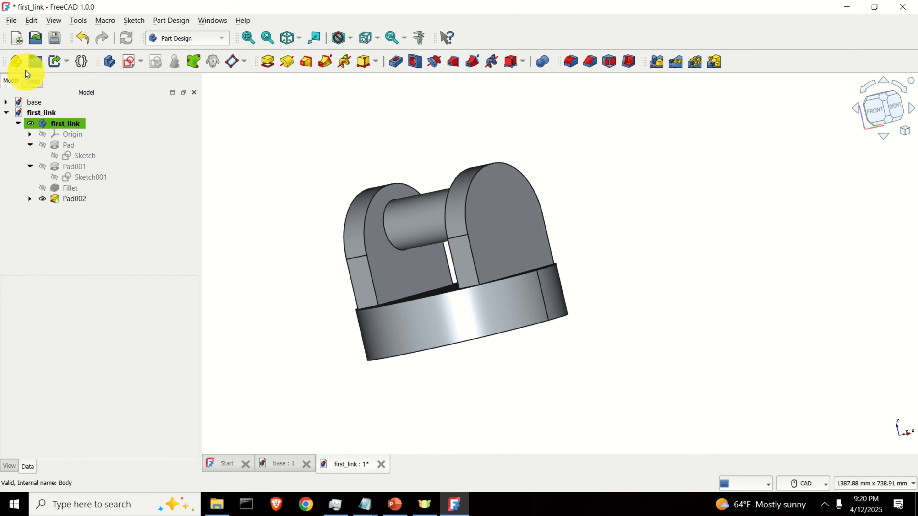
Save the finished link as first_link.FCStd in the robot2 folder.
{"action": "left_click", "coordinate": [10, 22]}
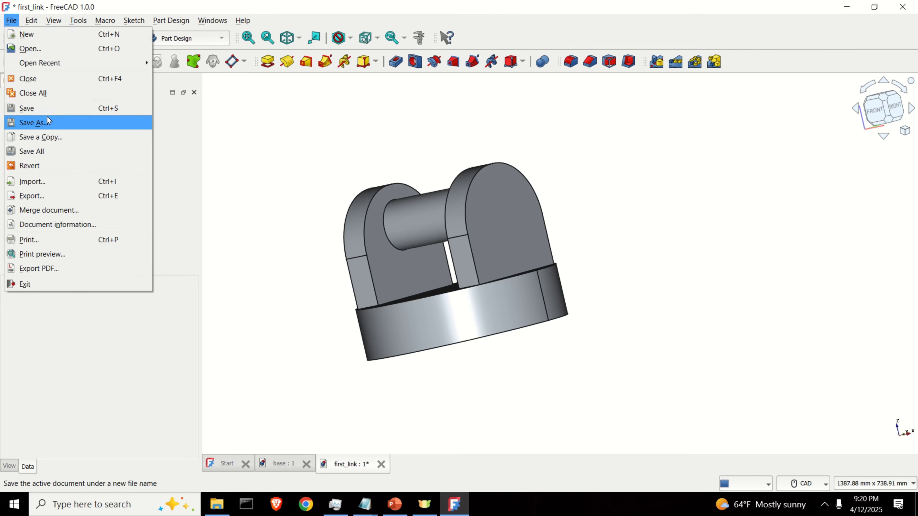
{"action": "left_click", "coordinate": [48, 110]}
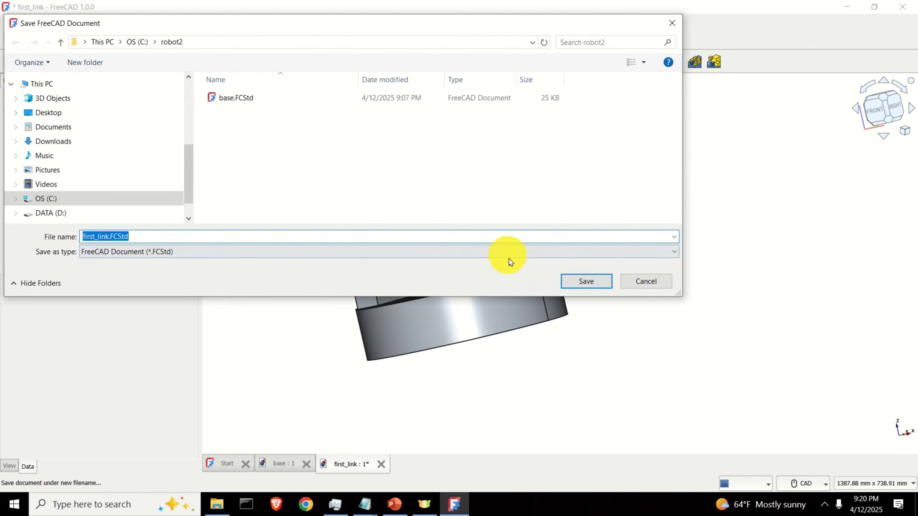
{"action": "left_click", "coordinate": [589, 282]}
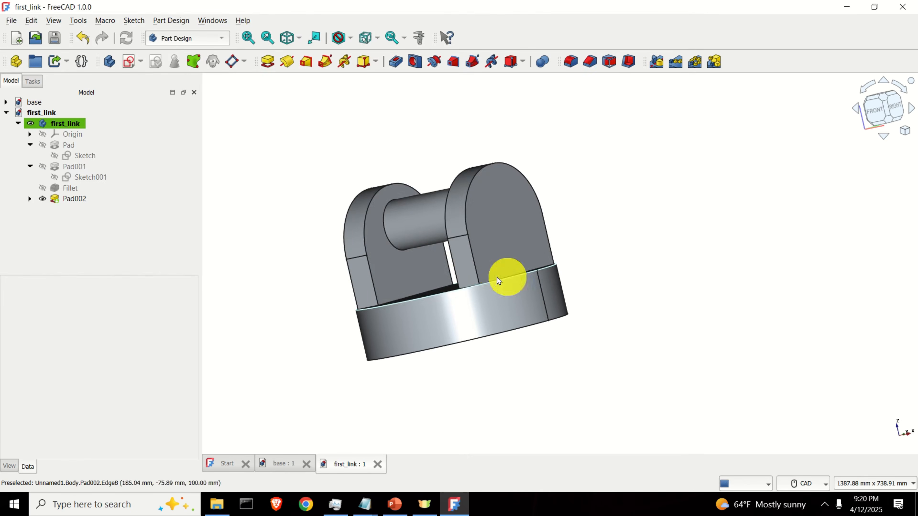
{"action": "middle_click_drag", "start_coordinate": [491, 171], "coordinate": [565, 232]}
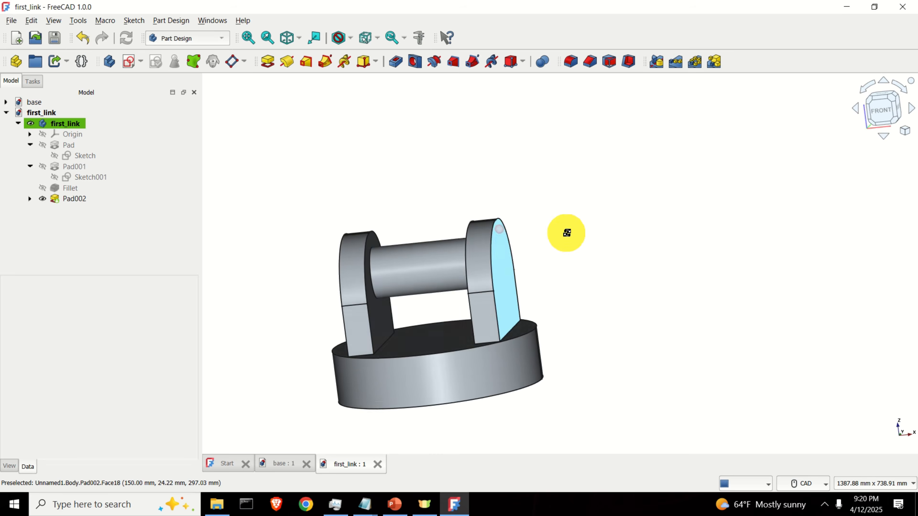
Collapse the first_link tree and create a new document labelled second_link.
{"action": "left_click", "coordinate": [66, 145]}
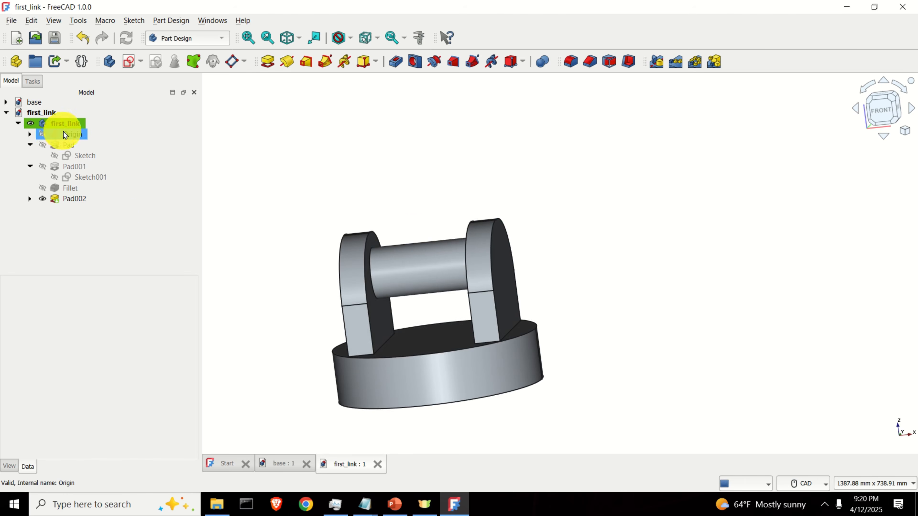
{"action": "left_click", "coordinate": [36, 126]}
{"action": "double_click", "coordinate": [29, 125]}
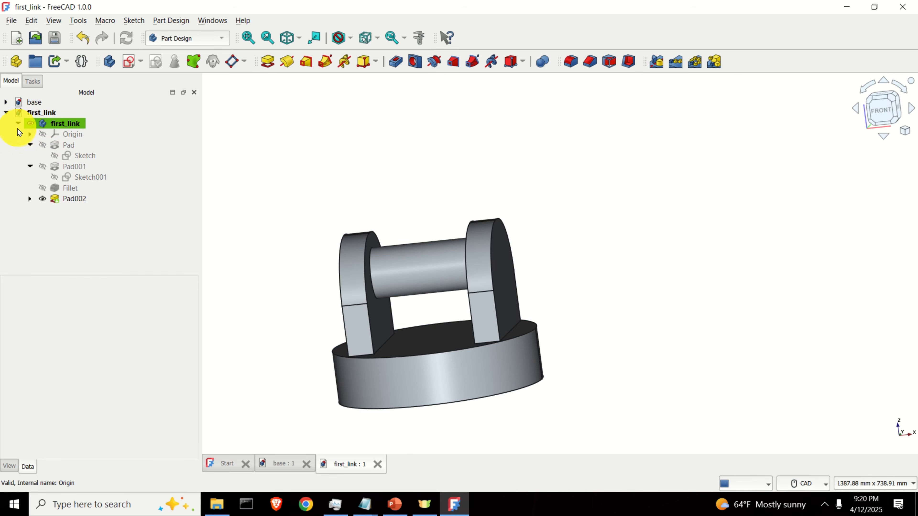
{"action": "left_click", "coordinate": [18, 123]}
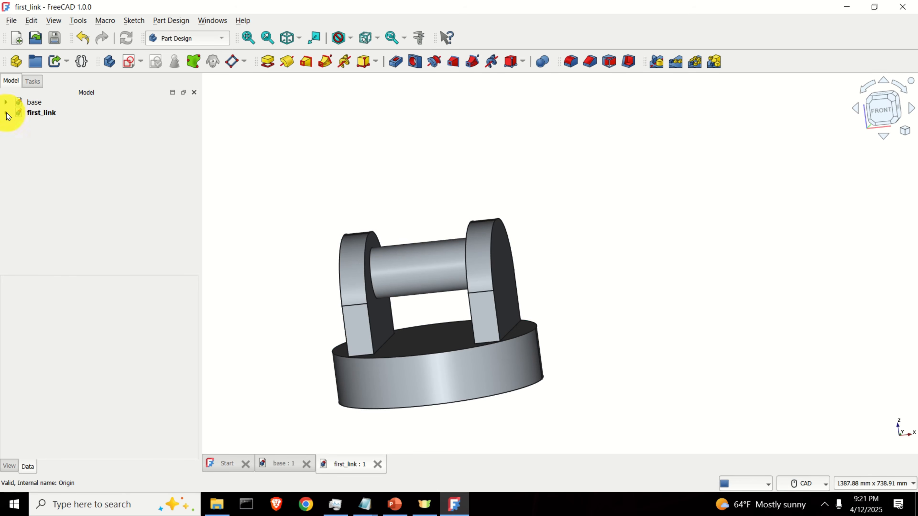
{"action": "left_click", "coordinate": [17, 38]}
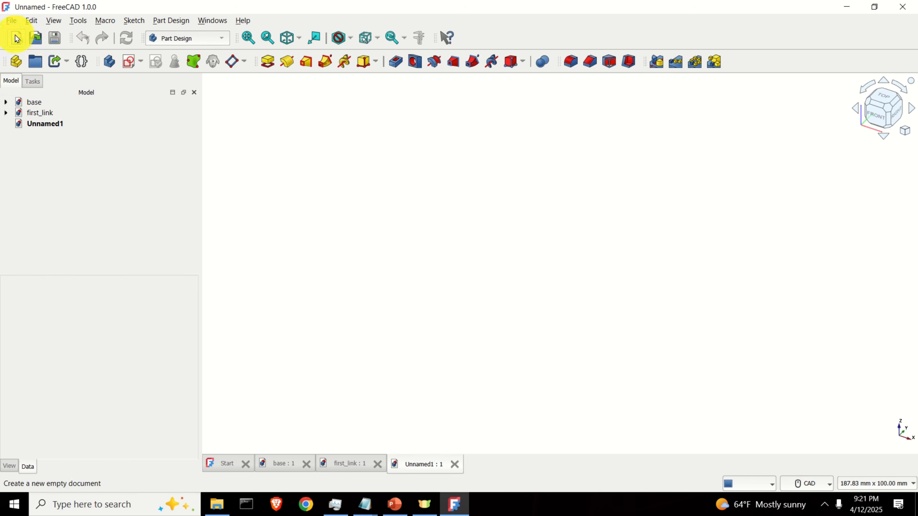
{"action": "left_click", "coordinate": [42, 127]}
{"action": "left_click", "coordinate": [85, 372]}
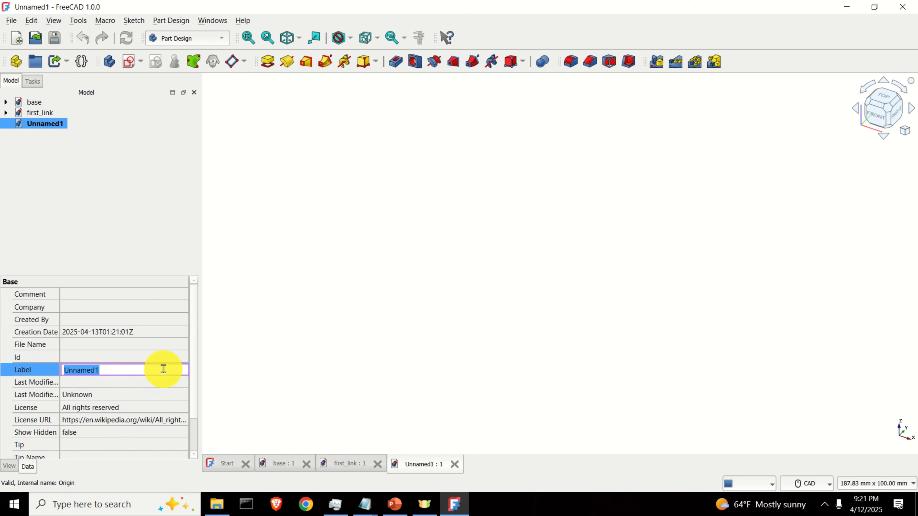
{"action": "type", "text": "second_link"}
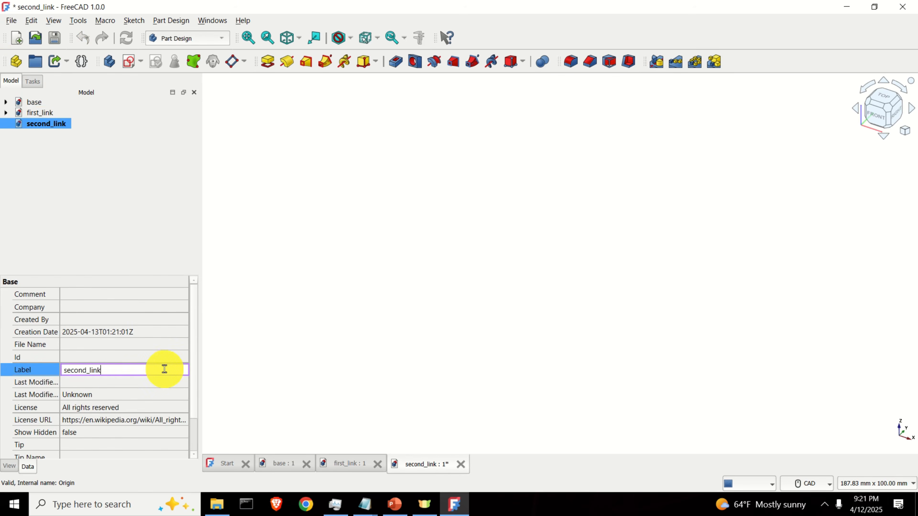
{"action": "key", "text": "Return"}
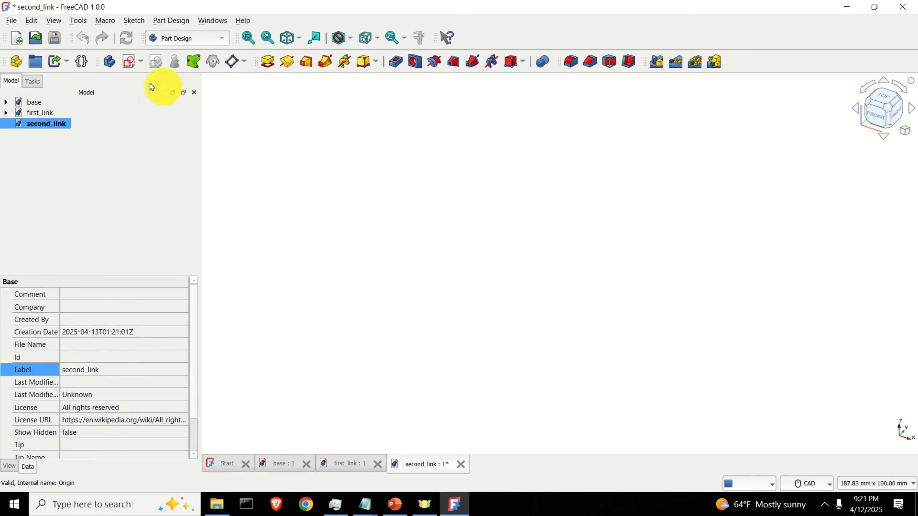
Add a body to the new document and label it second_link.
{"action": "left_click", "coordinate": [109, 62]}
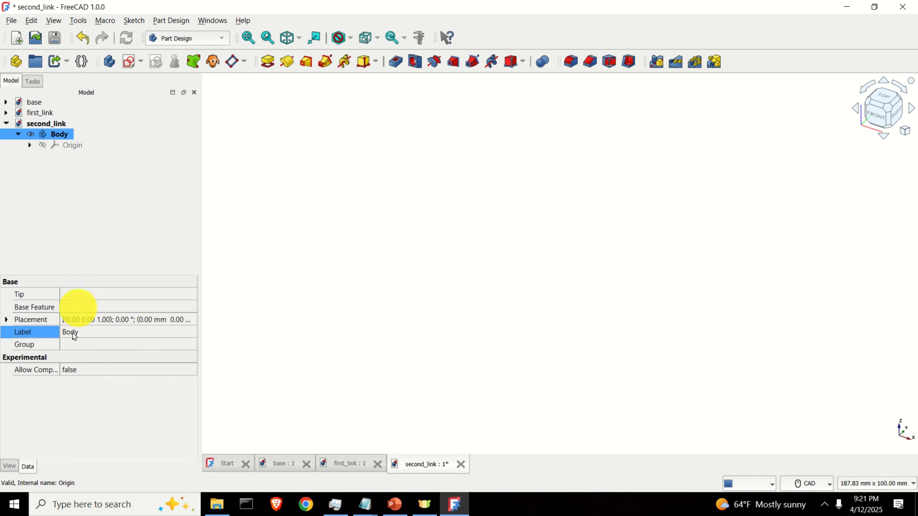
{"action": "left_click", "coordinate": [74, 332]}
{"action": "type", "text": "second_link"}
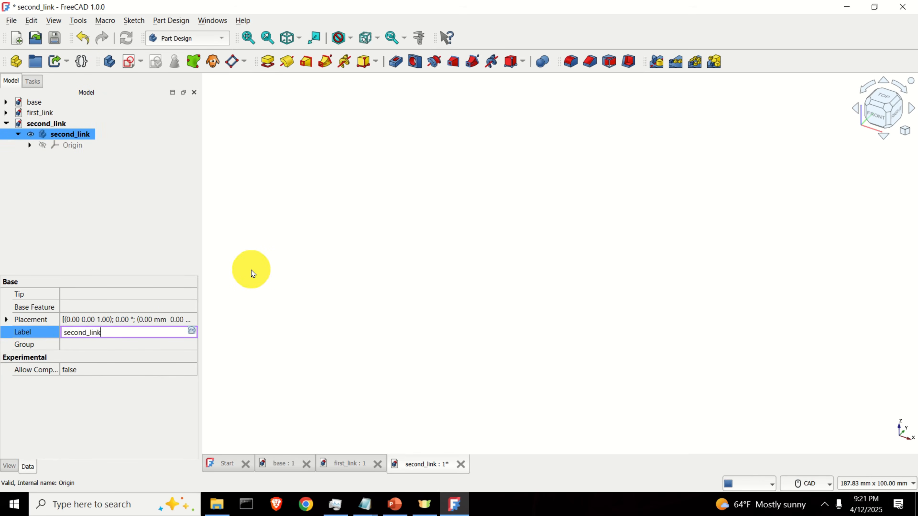
{"action": "key", "text": "Return"}
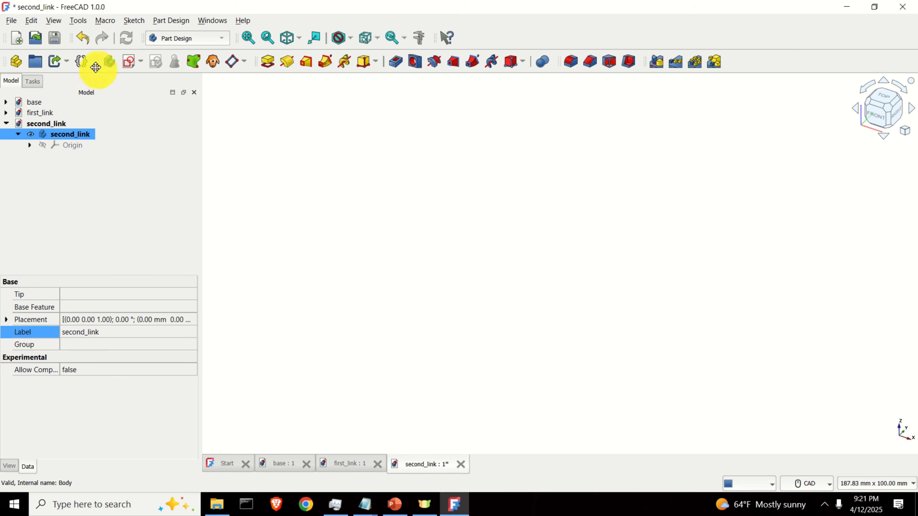
{"action": "left_click_drag", "start_coordinate": [95, 67], "coordinate": [90, 69]}
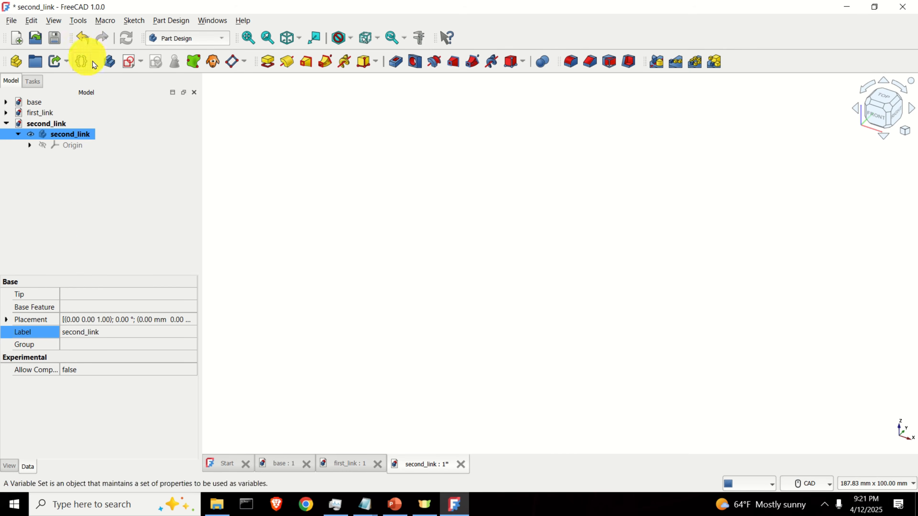
Save the new document as second_link.FCStd in the robot2 folder.
{"action": "left_click", "coordinate": [12, 21]}
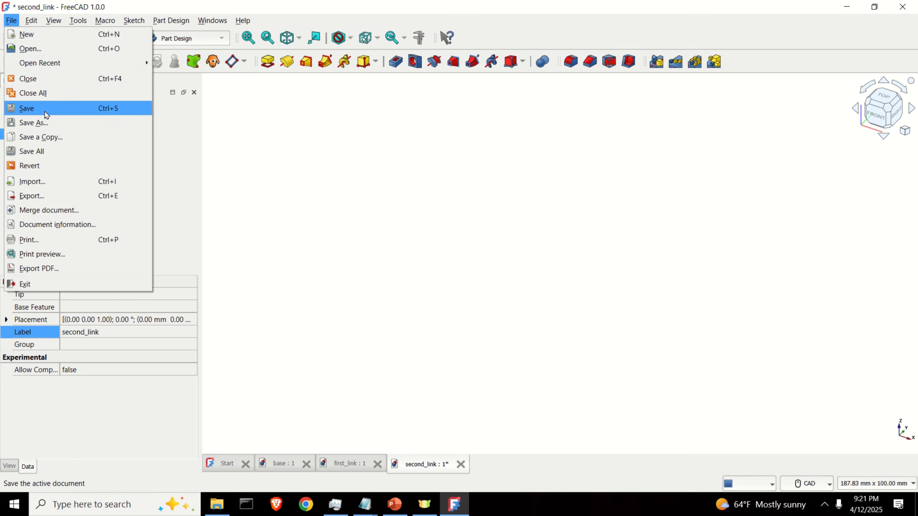
{"action": "left_click", "coordinate": [36, 123]}
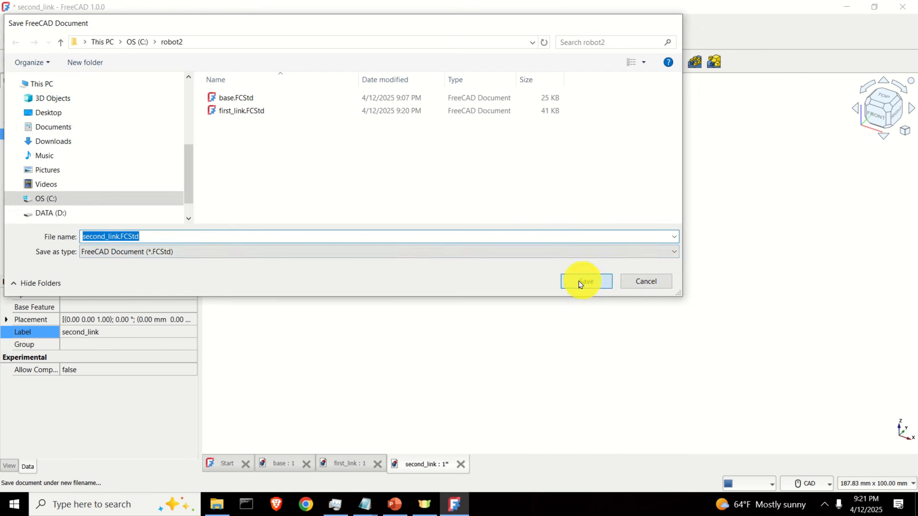
{"action": "left_click", "coordinate": [586, 281]}
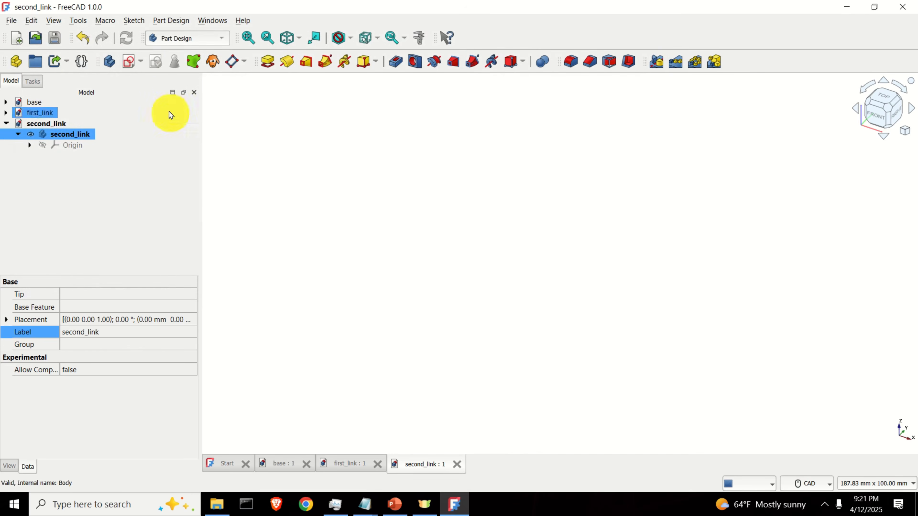
Start a new sketch on the XY-plane of the second_link body and turn on the sketch grid.
{"action": "left_click", "coordinate": [132, 66]}
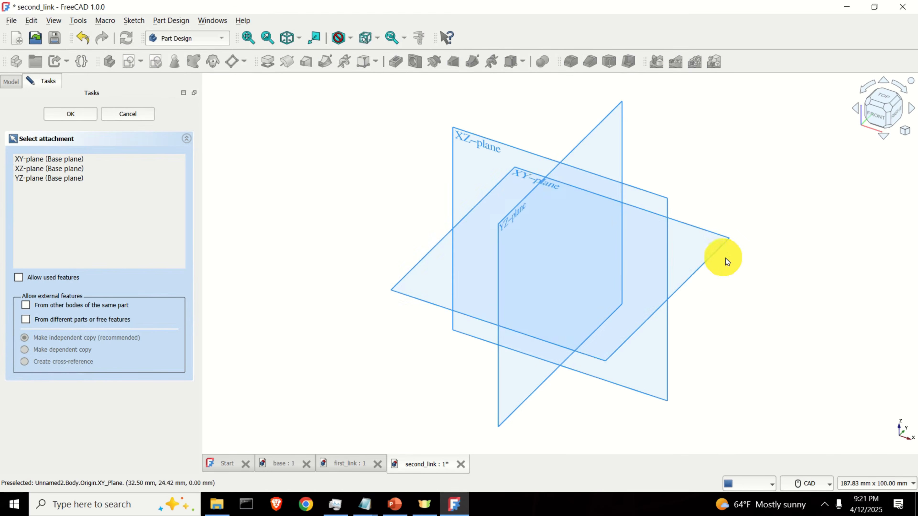
{"action": "left_click", "coordinate": [724, 241]}
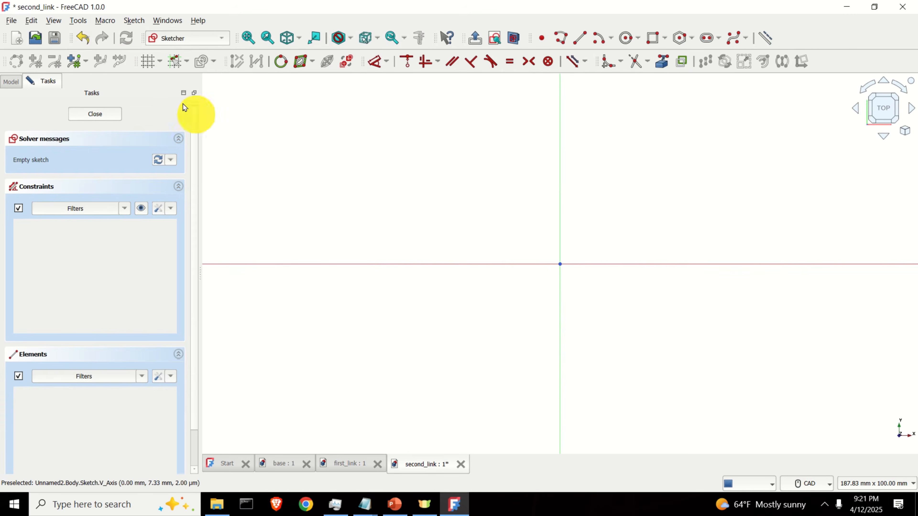
{"action": "left_click", "coordinate": [148, 62]}
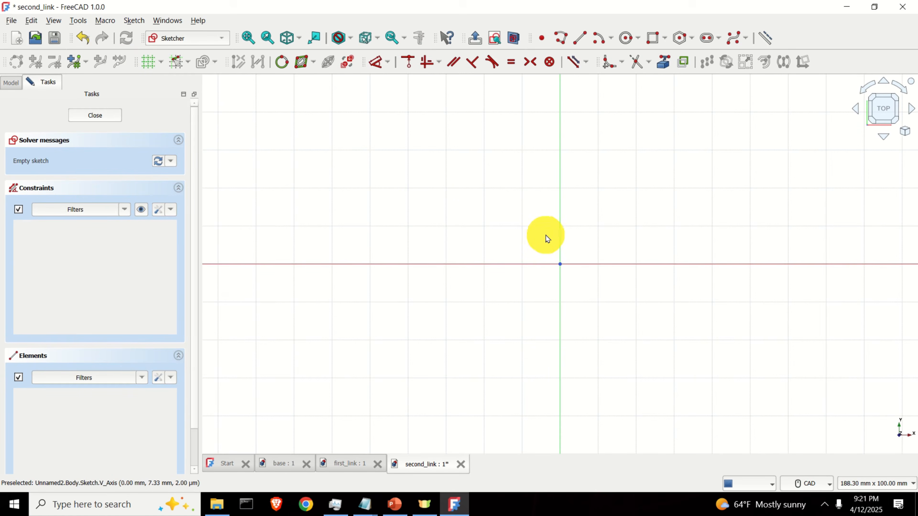
{"action": "scroll", "coordinate": [578, 246], "scroll_direction": "down", "scroll_amount": 3}
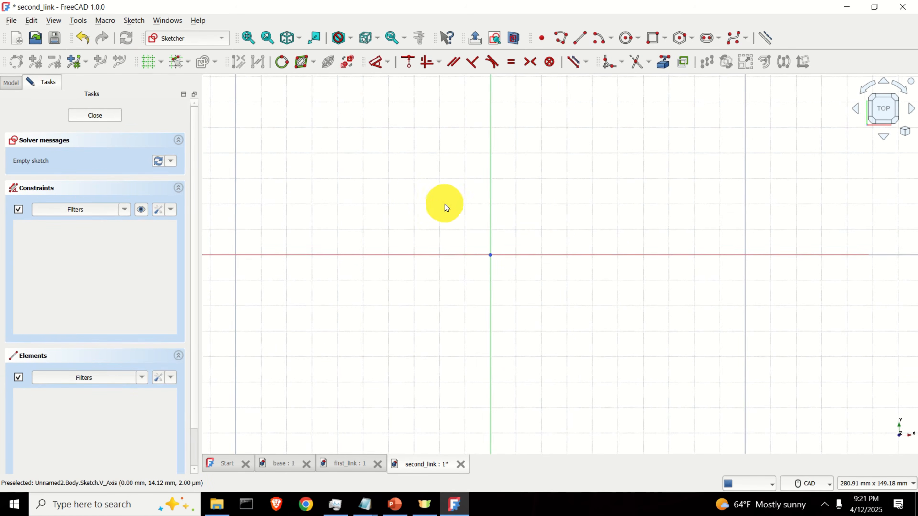
Close the second_link sketch and open Sketch001 under Pad001 of first_link to examine the spacing between the two arm rectangles.
{"action": "left_click", "coordinate": [105, 114]}
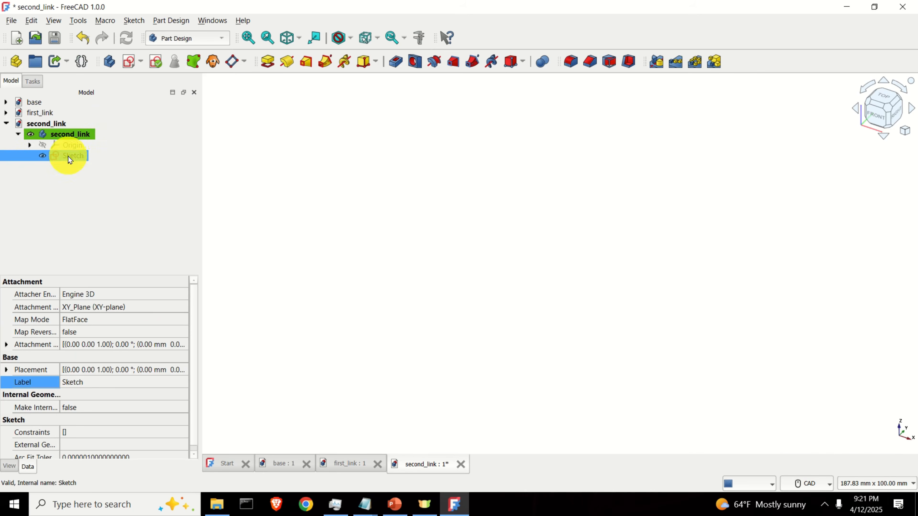
{"action": "left_click", "coordinate": [6, 112]}
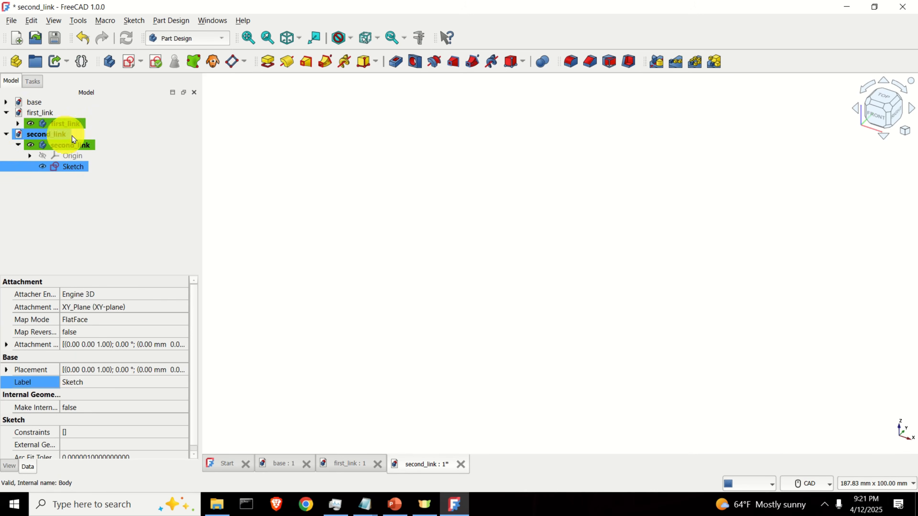
{"action": "left_click", "coordinate": [36, 125]}
{"action": "left_click", "coordinate": [18, 123]}
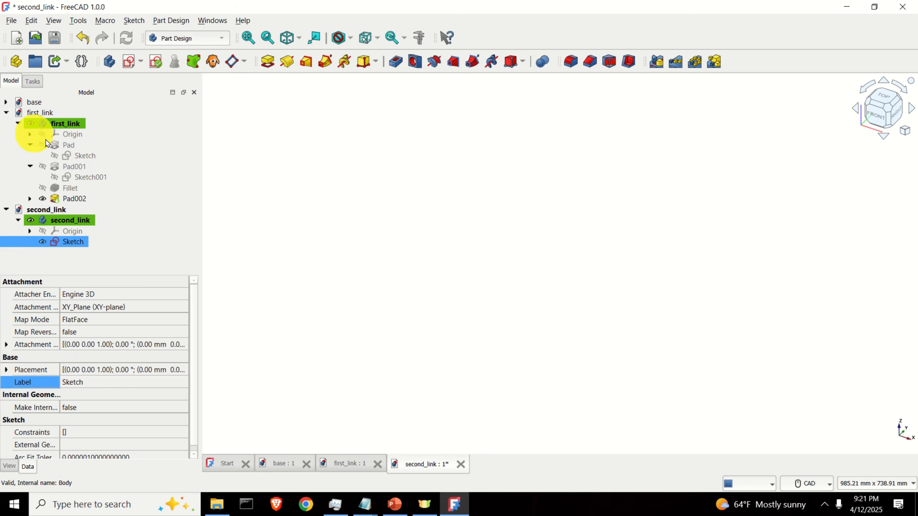
{"action": "left_click", "coordinate": [92, 145]}
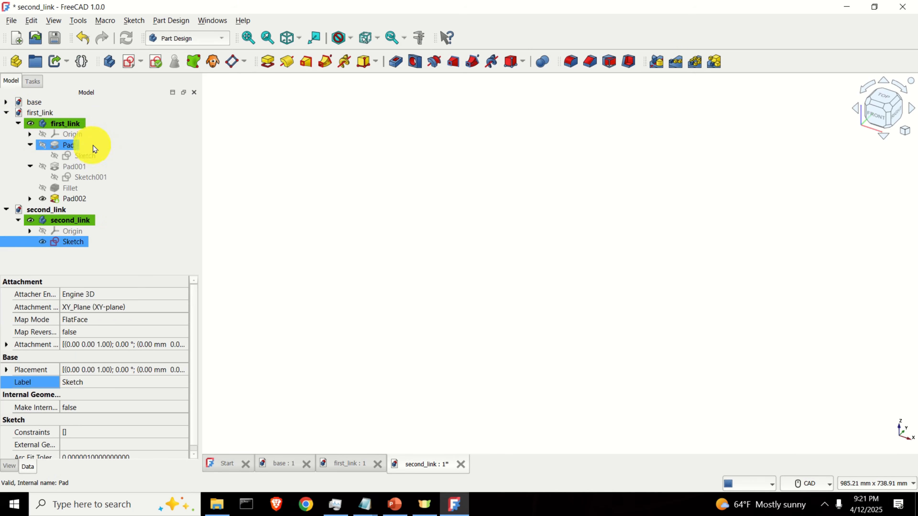
{"action": "left_click", "coordinate": [94, 182]}
{"action": "double_click", "coordinate": [94, 178]}
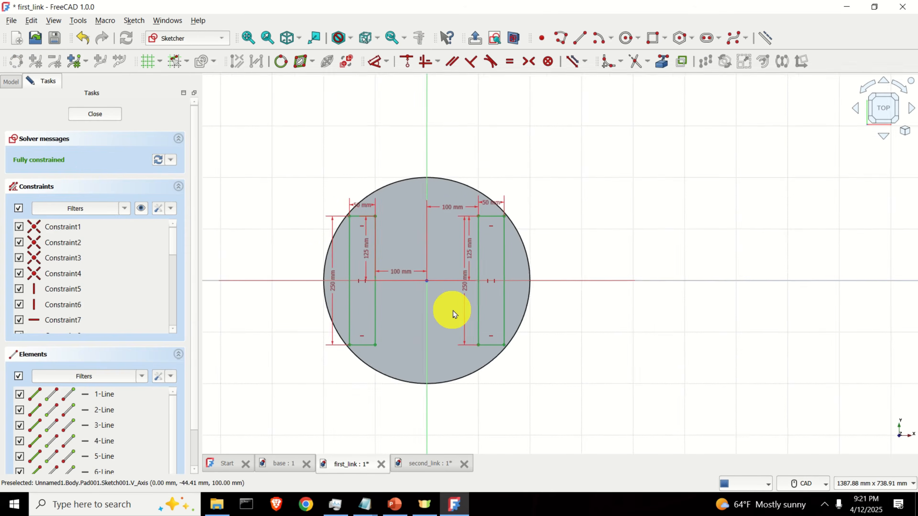
{"action": "scroll", "coordinate": [445, 286], "scroll_direction": "up", "scroll_amount": 1}
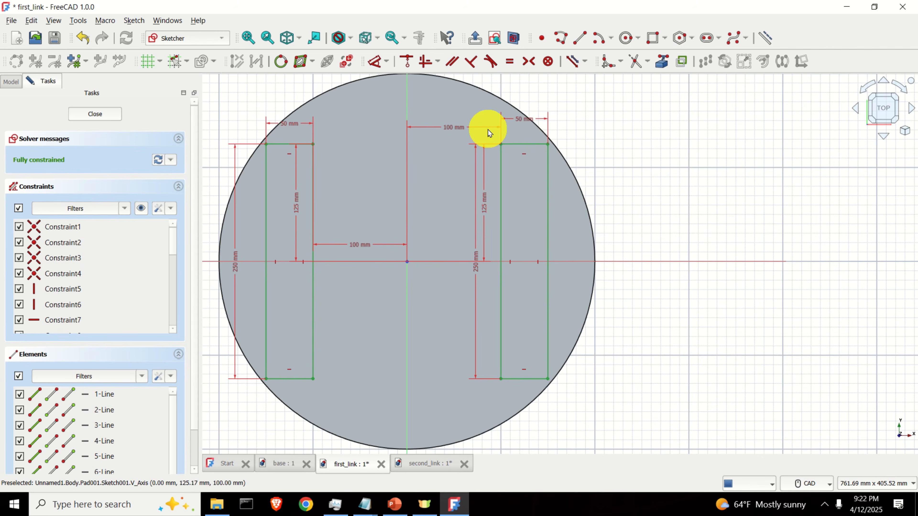
Close Sketch001 and inspect the first_link body from above, focusing on the gap between its arms and the connecting shaft.
{"action": "left_click", "coordinate": [95, 114]}
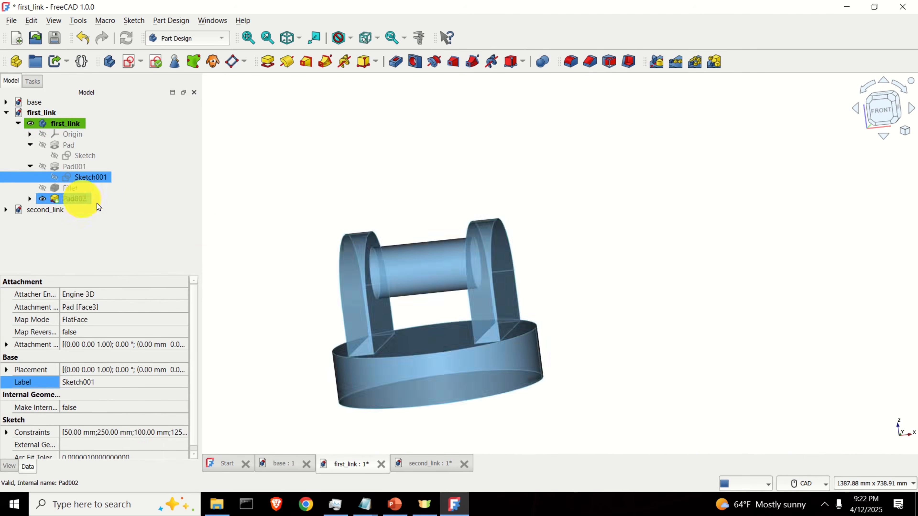
{"action": "middle_click_drag", "start_coordinate": [445, 320], "coordinate": [344, 131]}
{"action": "scroll", "coordinate": [471, 321], "scroll_direction": "up", "scroll_amount": 5}
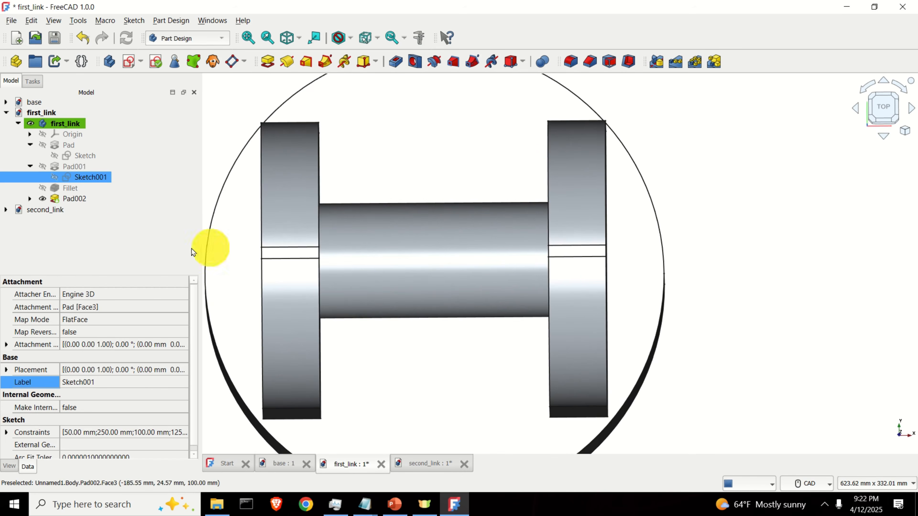
Reopen the empty sketch of the second_link body for editing and check its grid and object snap settings.
{"action": "left_click", "coordinate": [6, 210]}
{"action": "left_click", "coordinate": [74, 242]}
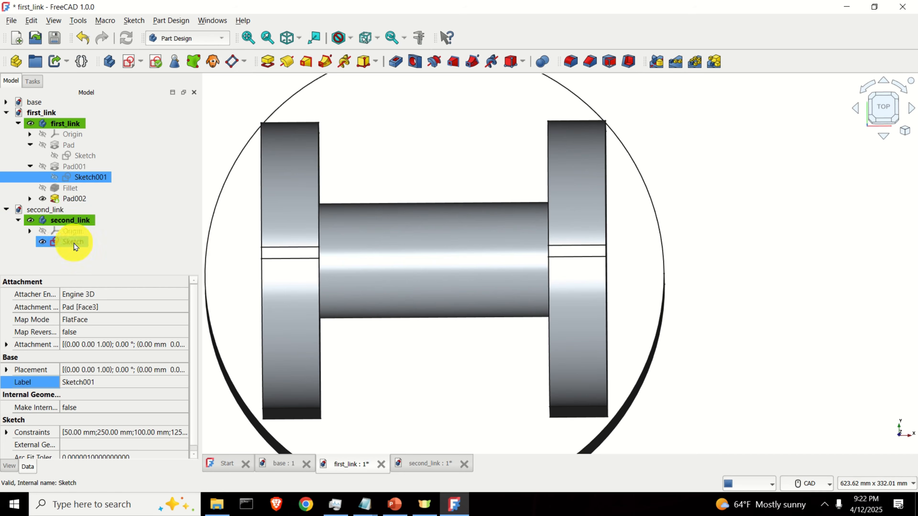
{"action": "left_click", "coordinate": [75, 162]}
{"action": "double_click", "coordinate": [75, 156]}
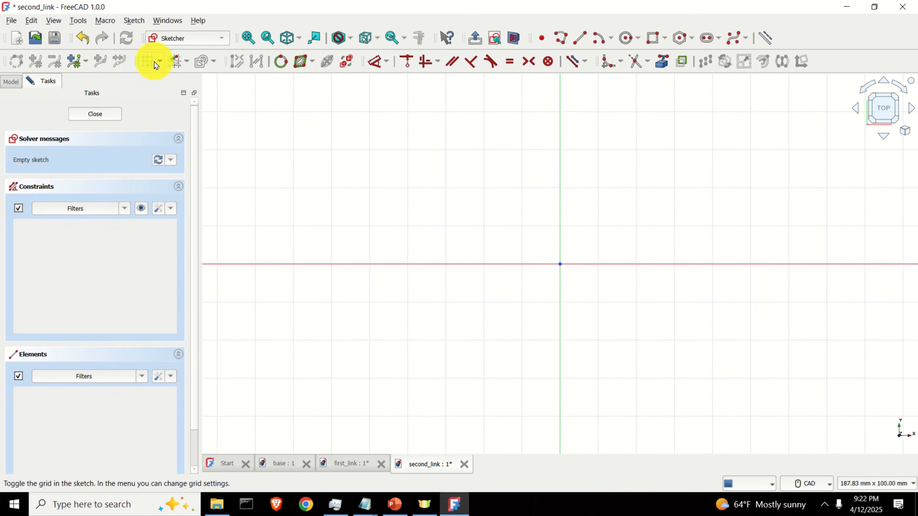
{"action": "left_click", "coordinate": [186, 62]}
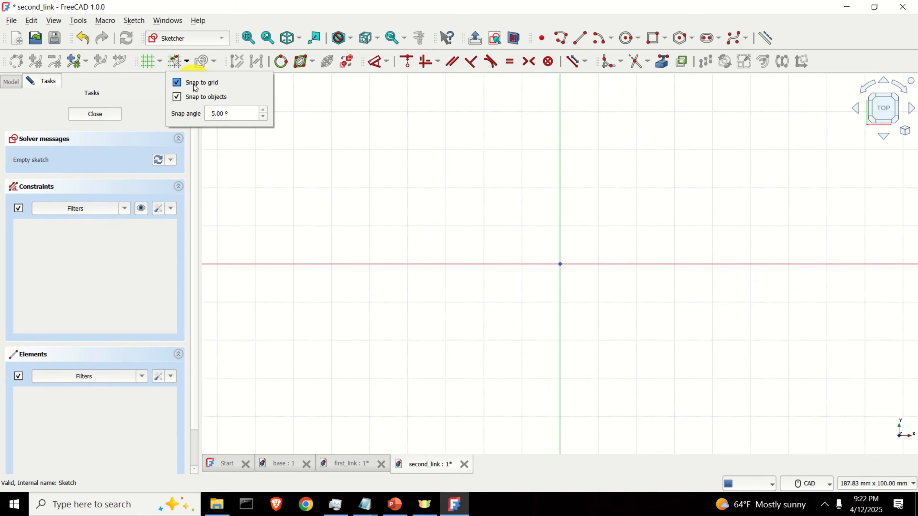
{"action": "left_click", "coordinate": [618, 230]}
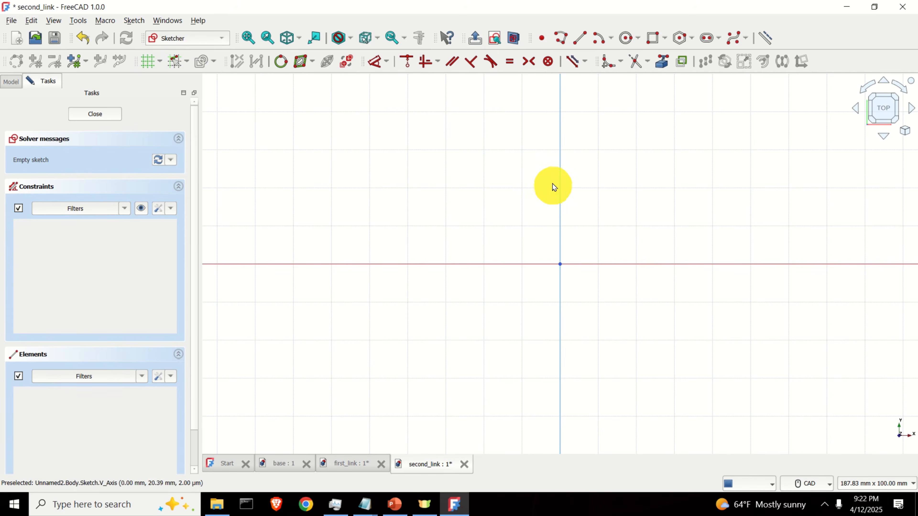
Draw a rectangle about 151 by 120 mm around the origin, starting from its upper corner at about (-75, 60) mm.
{"action": "left_click", "coordinate": [652, 38]}
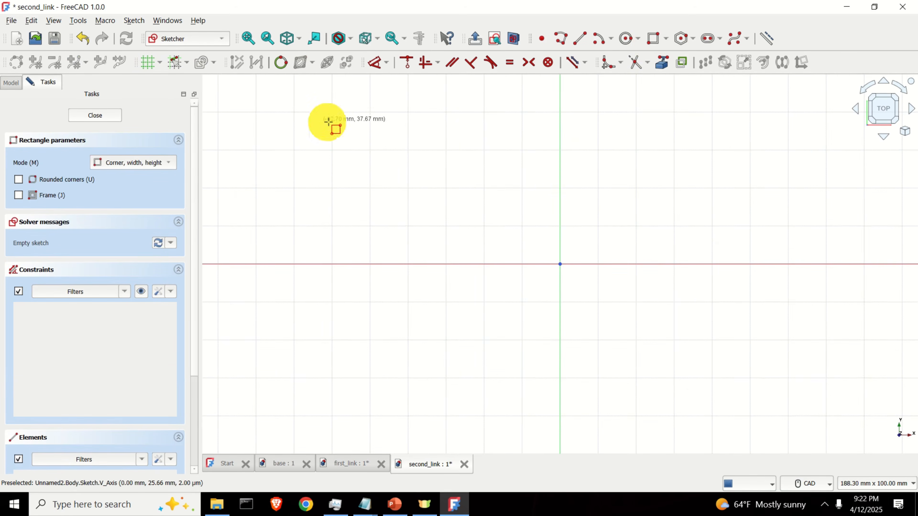
{"action": "scroll", "coordinate": [360, 155], "scroll_direction": "down", "scroll_amount": 6}
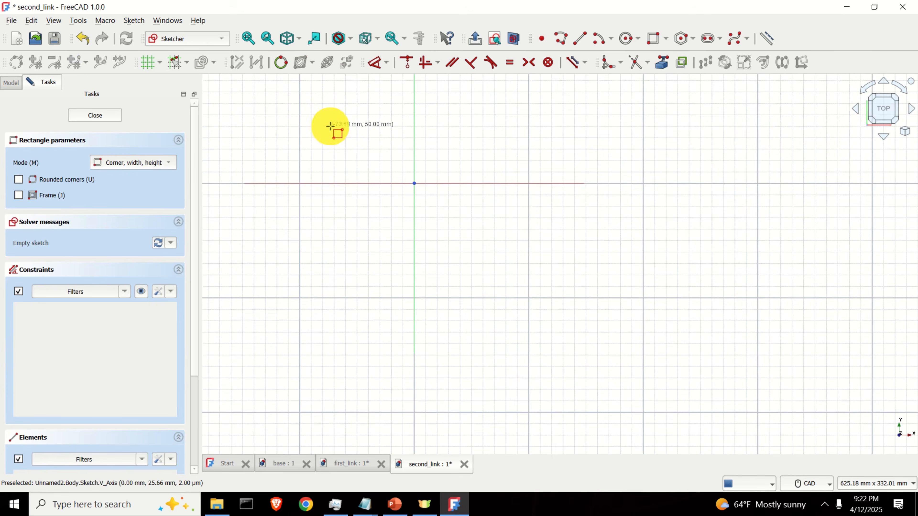
{"action": "middle_click_drag", "start_coordinate": [331, 125], "coordinate": [329, 186]}
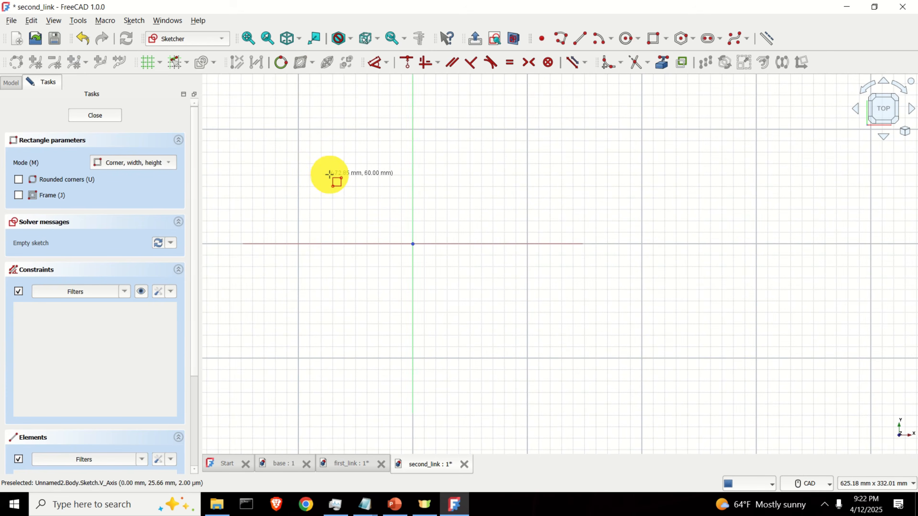
{"action": "scroll", "coordinate": [330, 180], "scroll_direction": "up", "scroll_amount": 4}
{"action": "scroll", "coordinate": [331, 180], "scroll_direction": "up", "scroll_amount": 1}
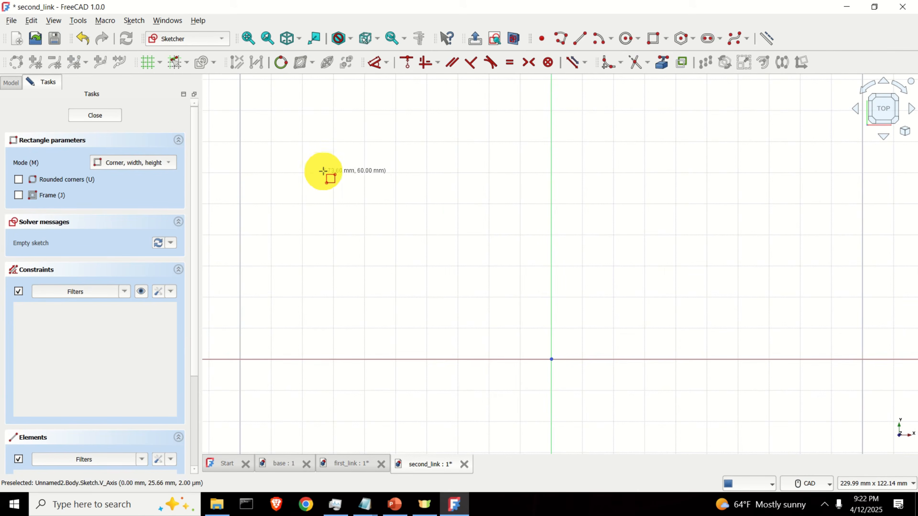
{"action": "scroll", "coordinate": [314, 171], "scroll_direction": "up", "scroll_amount": 6}
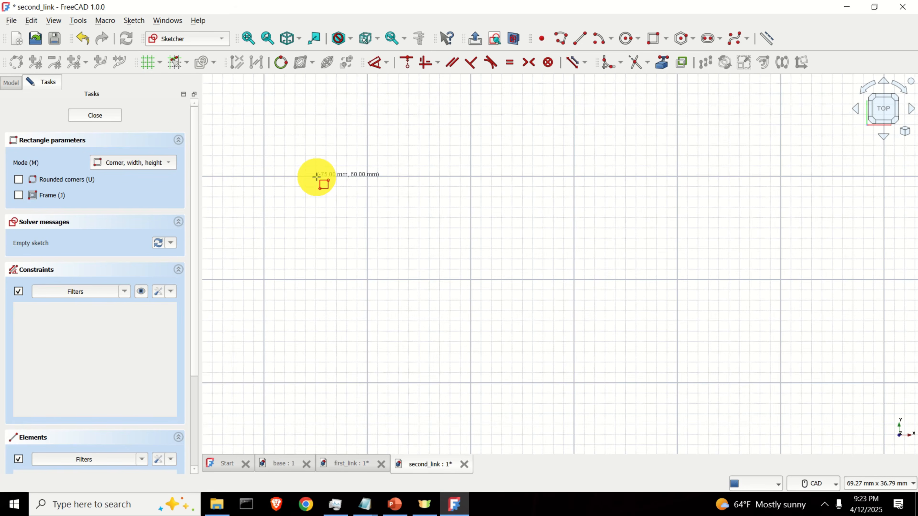
{"action": "left_click", "coordinate": [317, 177]}
{"action": "scroll", "coordinate": [445, 289], "scroll_direction": "down", "scroll_amount": 10}
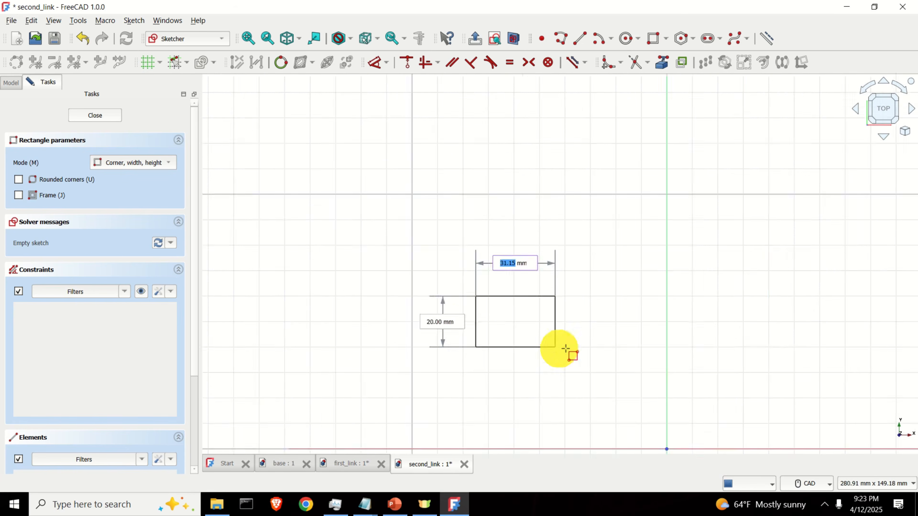
{"action": "scroll", "coordinate": [623, 342], "scroll_direction": "down", "scroll_amount": 4}
{"action": "middle_click_drag", "start_coordinate": [675, 363], "coordinate": [333, 229]}
{"action": "scroll", "coordinate": [375, 269], "scroll_direction": "up", "scroll_amount": 3}
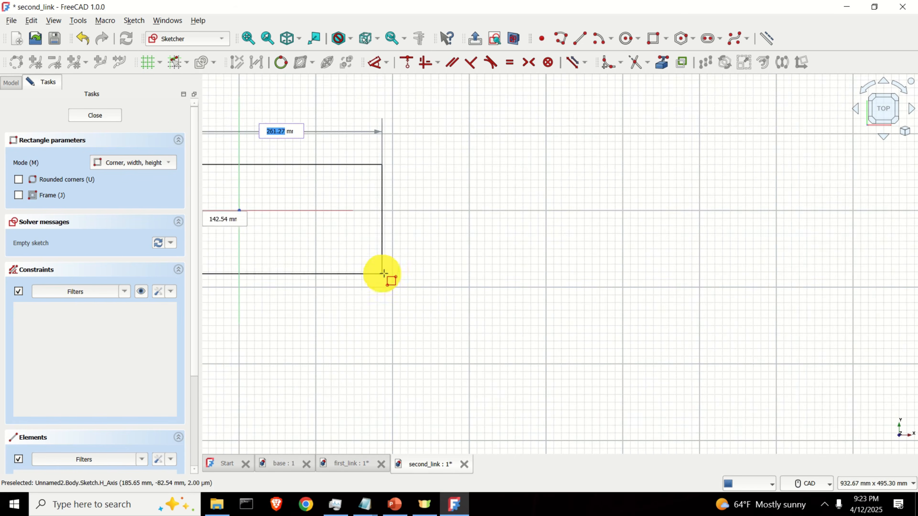
{"action": "middle_click_drag", "start_coordinate": [375, 269], "coordinate": [488, 282]}
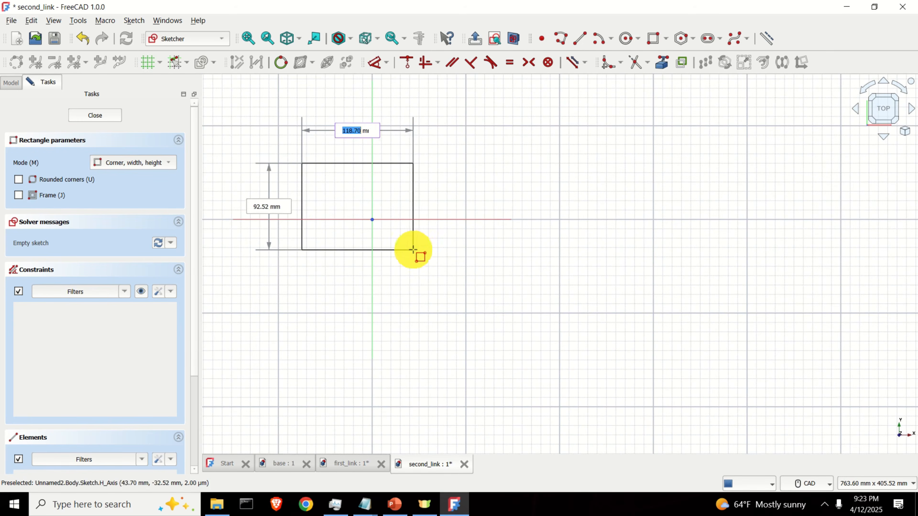
{"action": "scroll", "coordinate": [425, 254], "scroll_direction": "up", "scroll_amount": 1}
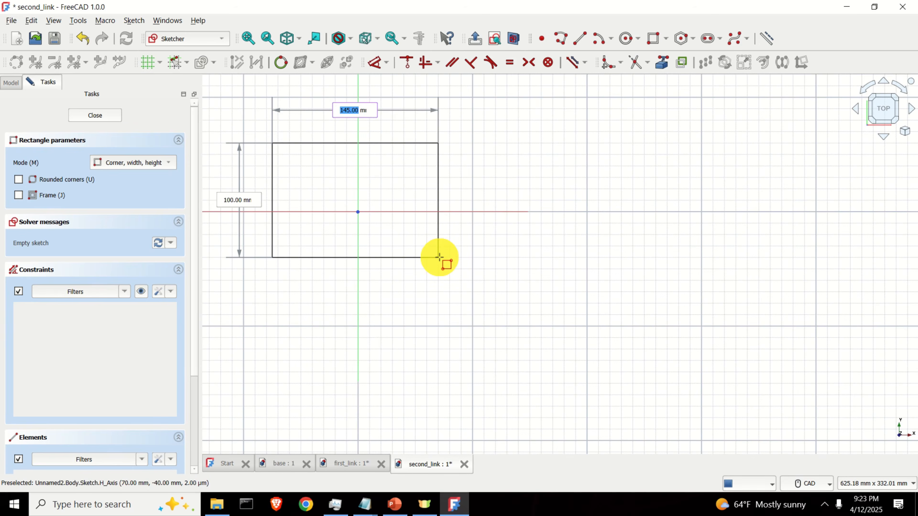
{"action": "scroll", "coordinate": [442, 257], "scroll_direction": "up", "scroll_amount": 2}
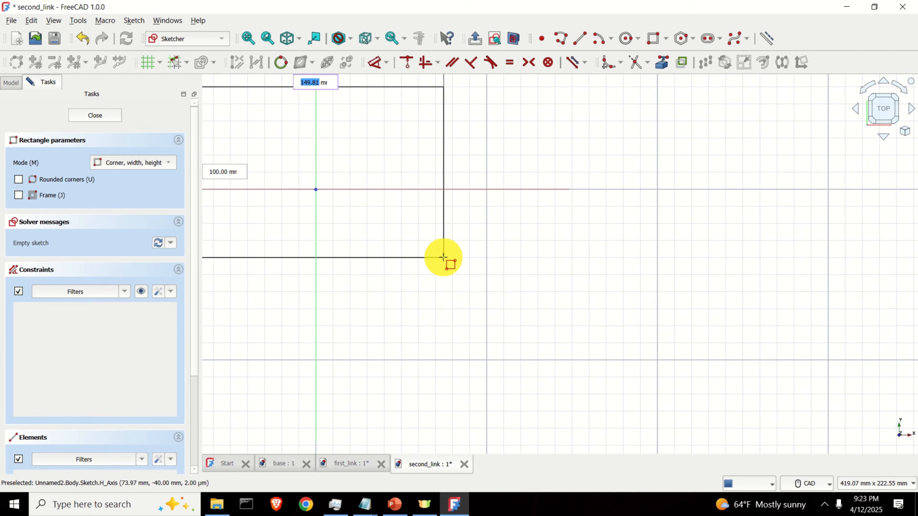
{"action": "middle_click_drag", "start_coordinate": [444, 260], "coordinate": [516, 303]}
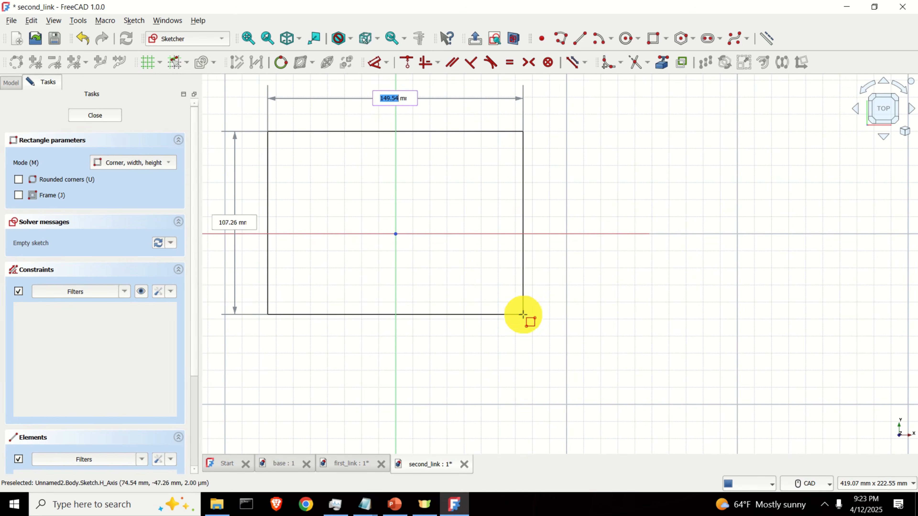
{"action": "left_click", "coordinate": [525, 335]}
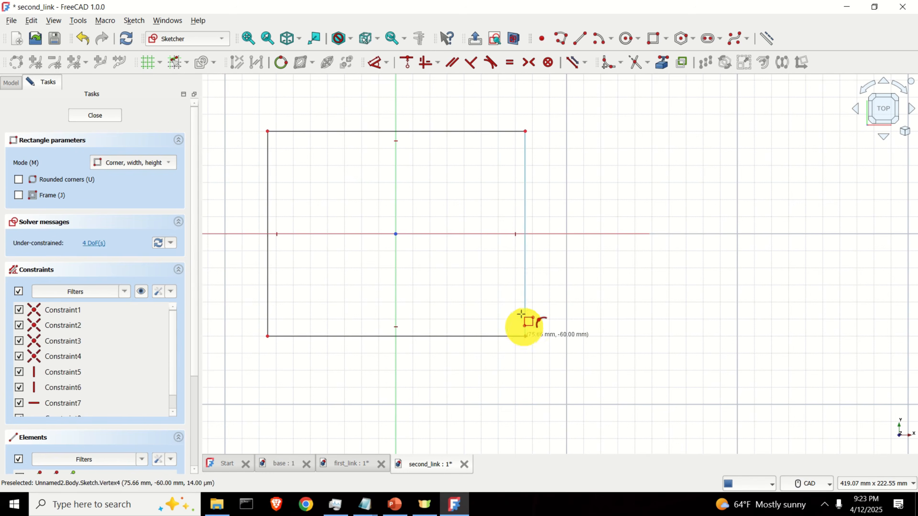
{"action": "right_click", "coordinate": [559, 198]}
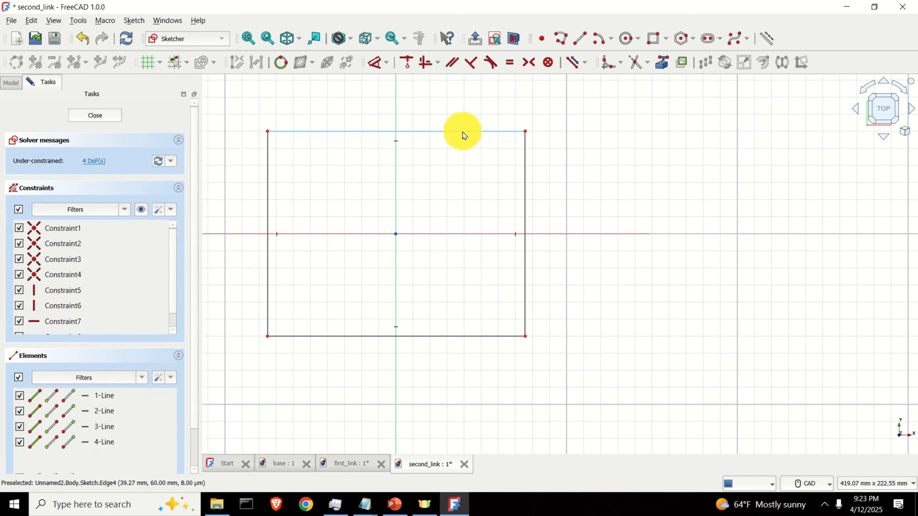
Constrain the rectangle's top edge to a horizontal distance of 150 mm and its left edge to a vertical distance of 120 mm.
{"action": "left_click", "coordinate": [385, 63]}
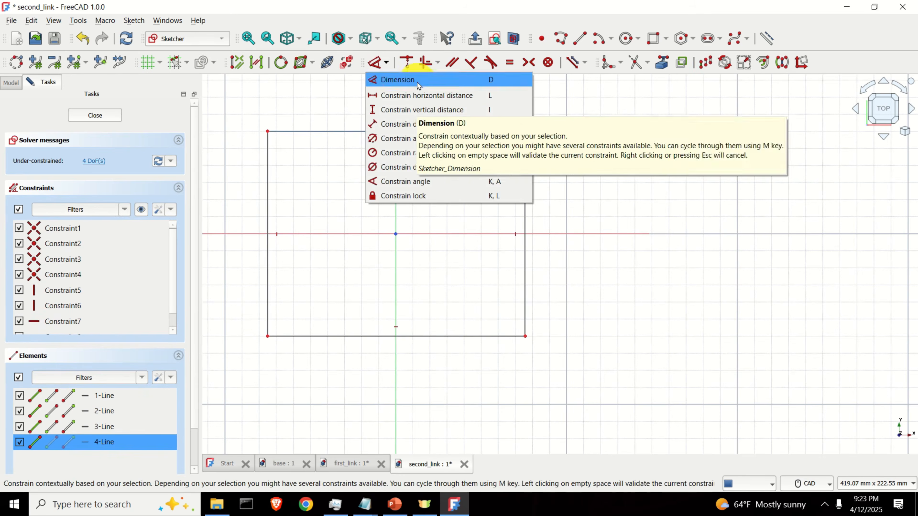
{"action": "left_click", "coordinate": [430, 96]}
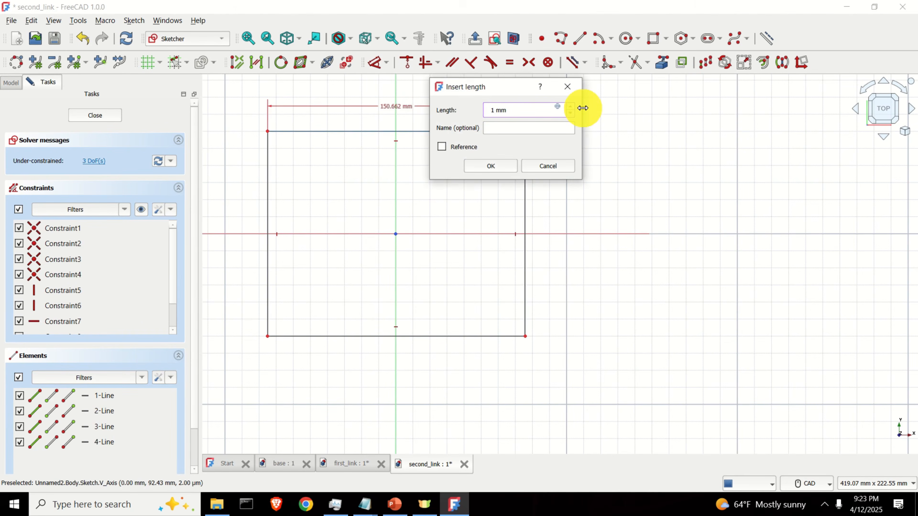
{"action": "key", "text": "Return"}
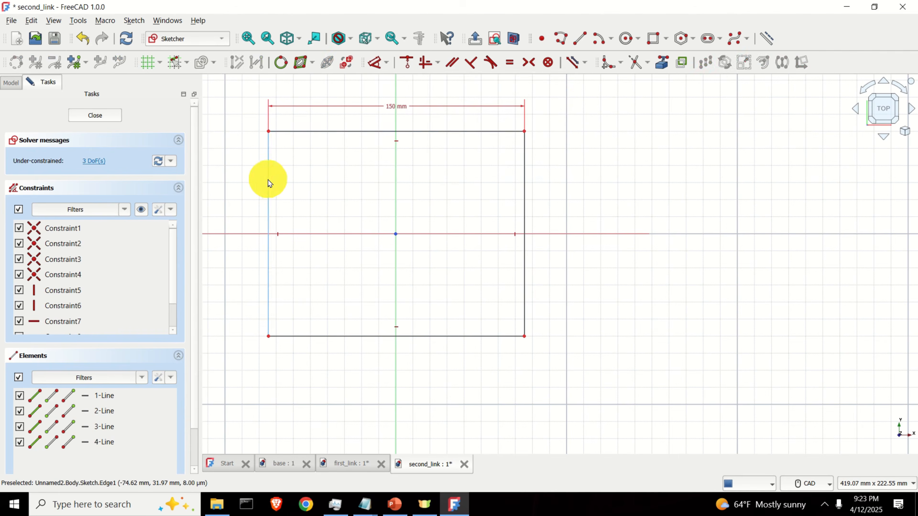
{"action": "left_click", "coordinate": [385, 64]}
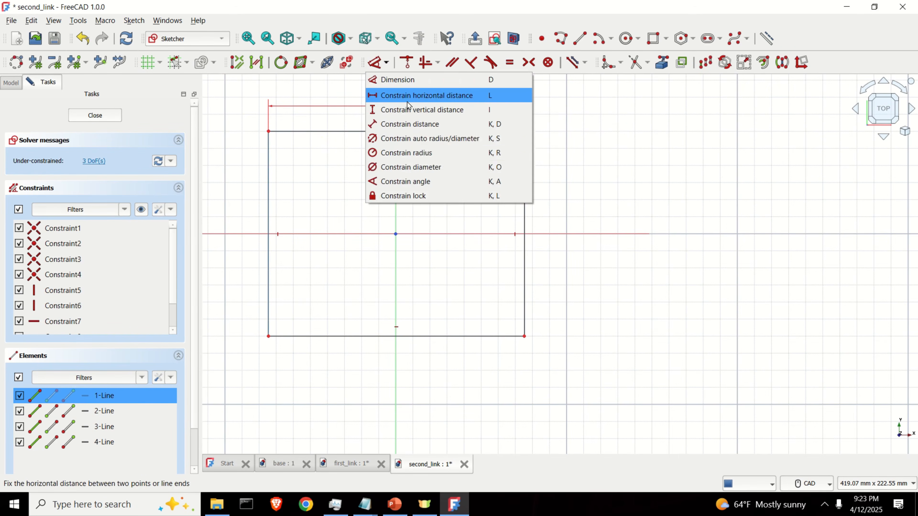
{"action": "left_click", "coordinate": [415, 110]}
{"action": "type", "text": "120"}
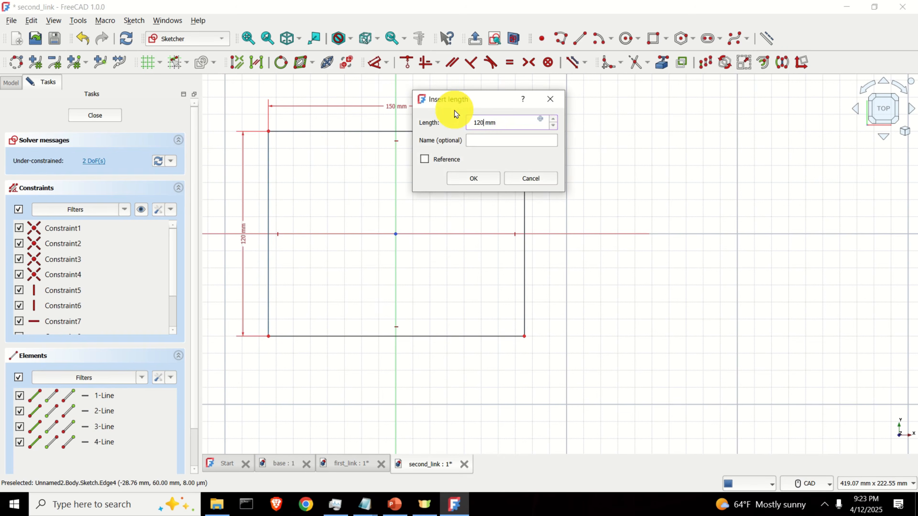
{"action": "key", "text": "Return"}
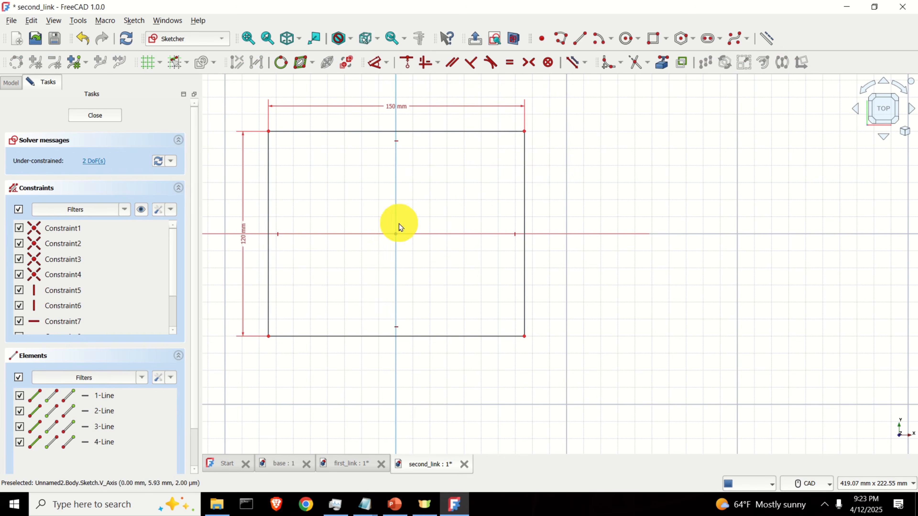
Constrain the horizontal distance between the origin and the rectangle's upper-right corner to 75 mm.
{"action": "left_click", "coordinate": [526, 133]}
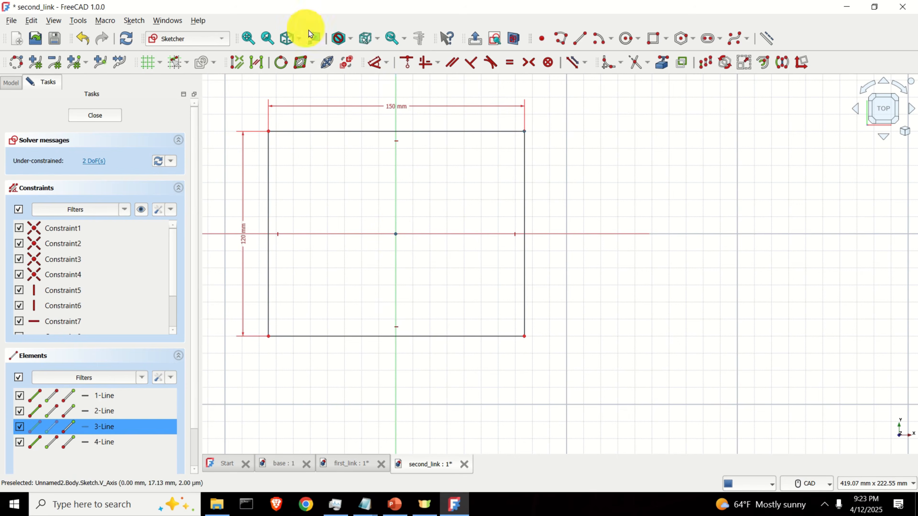
{"action": "left_click", "coordinate": [388, 62]}
{"action": "left_click", "coordinate": [432, 93]}
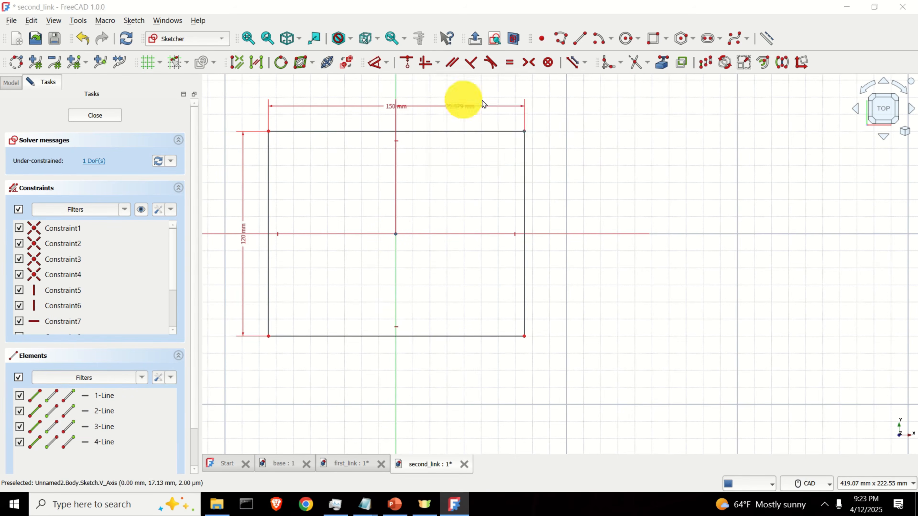
{"action": "left_click", "coordinate": [484, 104]}
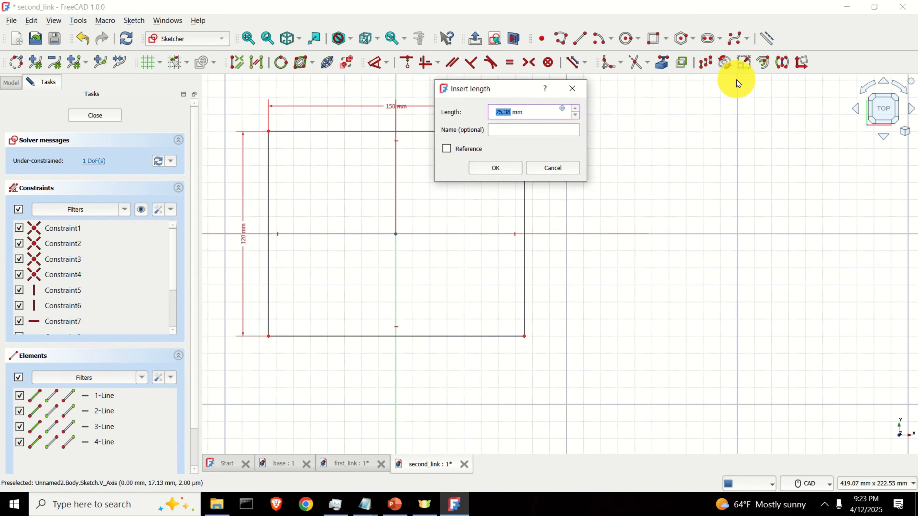
{"action": "key", "text": "Return"}
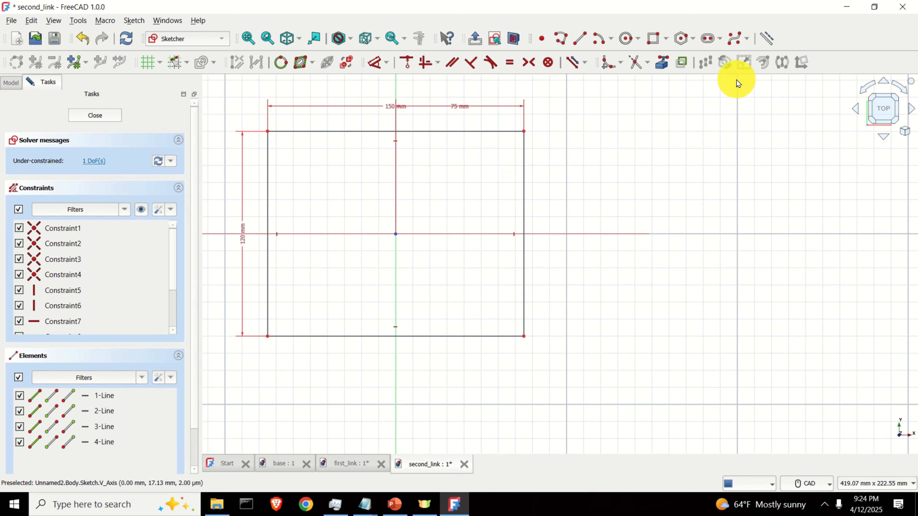
Constrain the vertical distance between the origin and the rectangle's upper-right corner to 60 mm and close the sketch.
{"action": "left_click", "coordinate": [525, 132]}
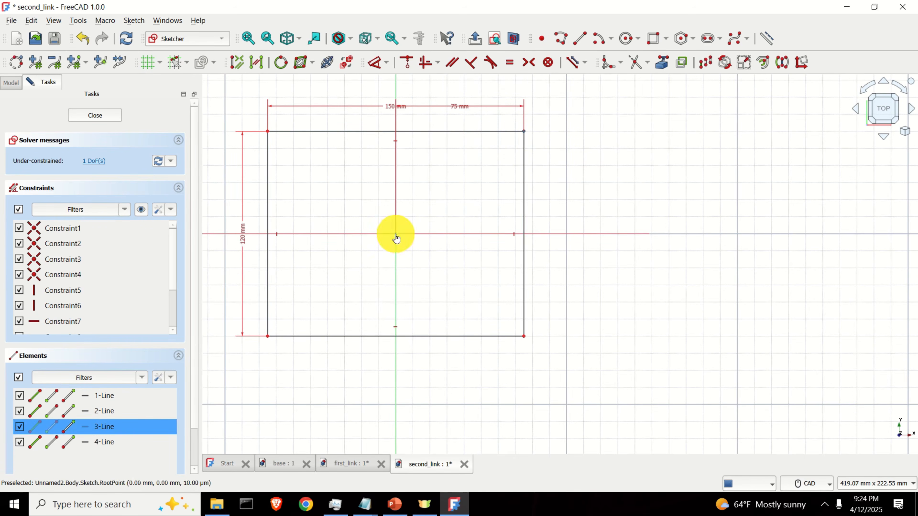
{"action": "left_click", "coordinate": [396, 239]}
{"action": "left_click", "coordinate": [386, 62]}
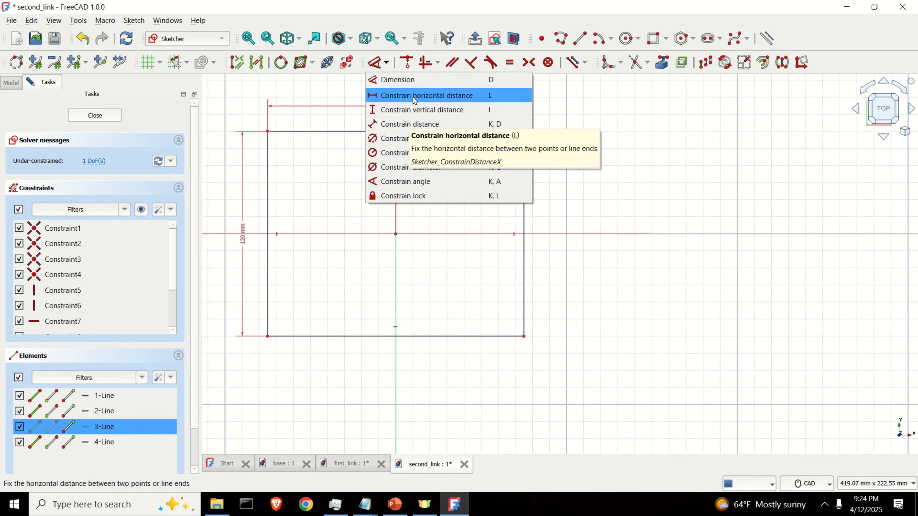
{"action": "left_click", "coordinate": [427, 111]}
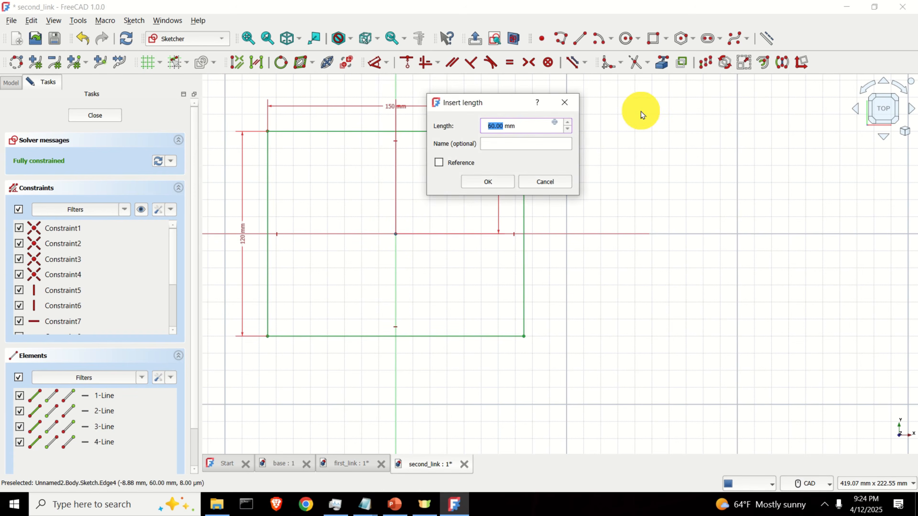
{"action": "key", "text": "Return"}
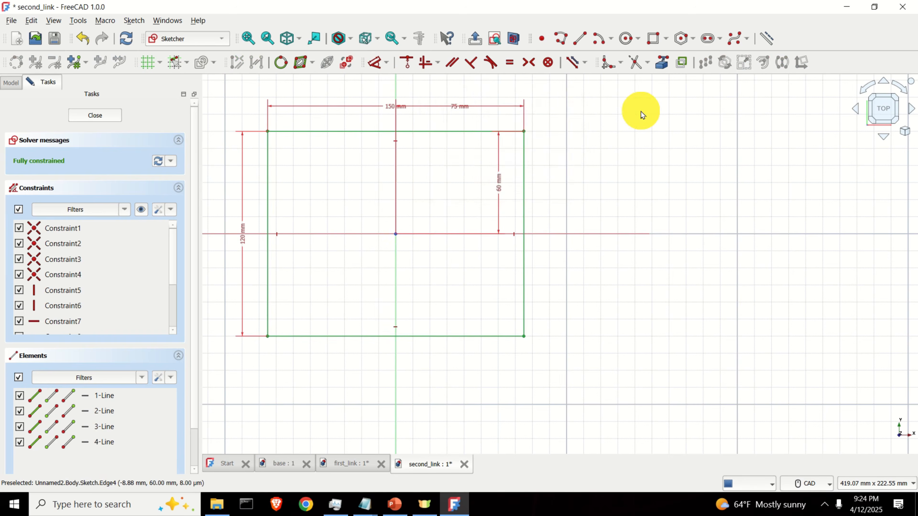
{"action": "scroll", "coordinate": [478, 185], "scroll_direction": "down", "scroll_amount": 5}
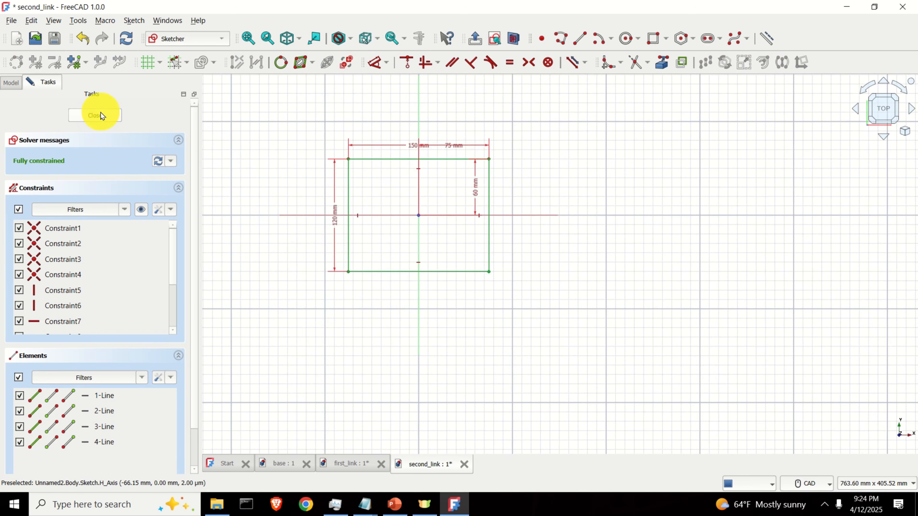
{"action": "left_click", "coordinate": [98, 115]}
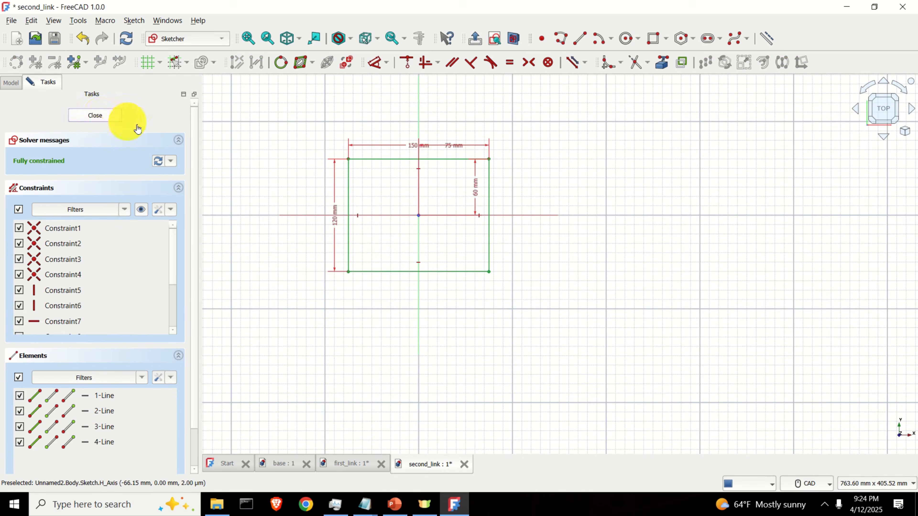
Pad the second link's rectangle sketch to a length of 90 mm along the sketch normal.
{"action": "scroll", "coordinate": [383, 202], "scroll_direction": "down", "scroll_amount": 4}
{"action": "scroll", "coordinate": [461, 203], "scroll_direction": "up", "scroll_amount": 3}
{"action": "middle_click_drag", "start_coordinate": [528, 214], "coordinate": [605, 260]}
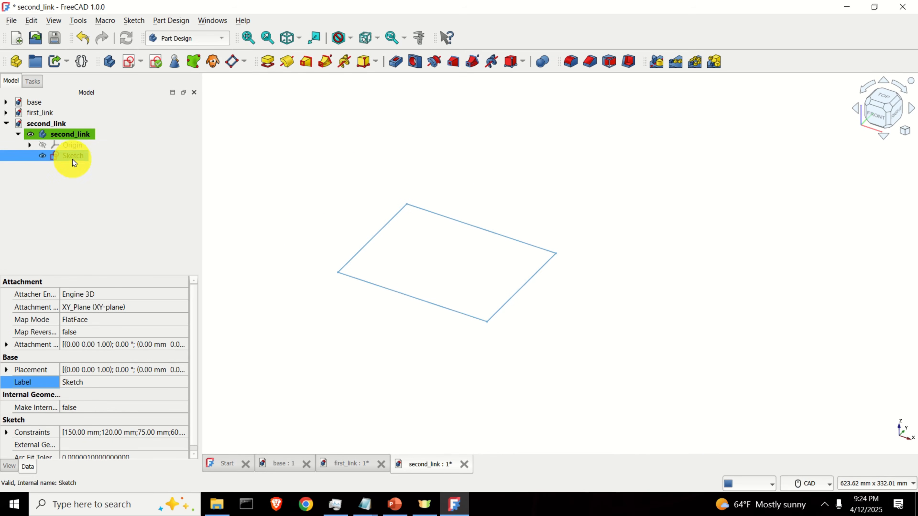
{"action": "left_click", "coordinate": [272, 65]}
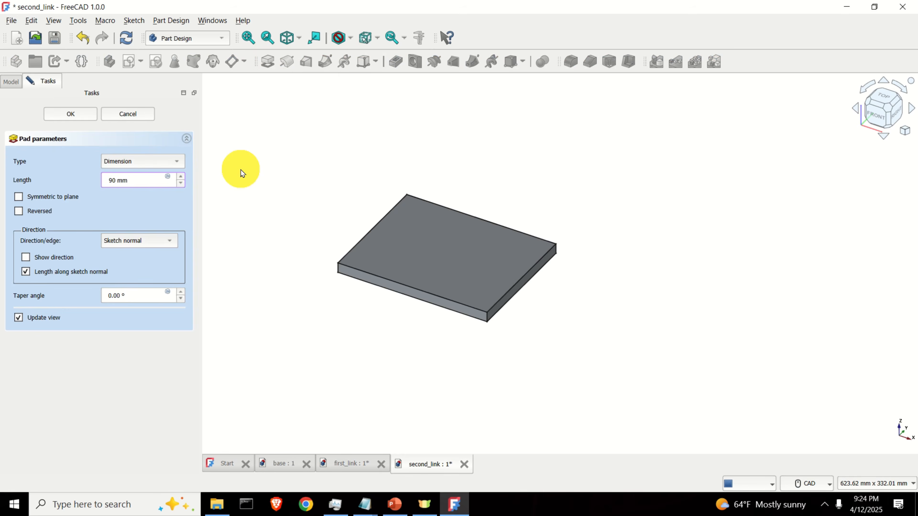
{"action": "key", "text": "Return"}
{"action": "scroll", "coordinate": [366, 214], "scroll_direction": "down", "scroll_amount": 2}
{"action": "scroll", "coordinate": [452, 258], "scroll_direction": "up", "scroll_amount": 2}
{"action": "scroll", "coordinate": [451, 257], "scroll_direction": "down", "scroll_amount": 2}
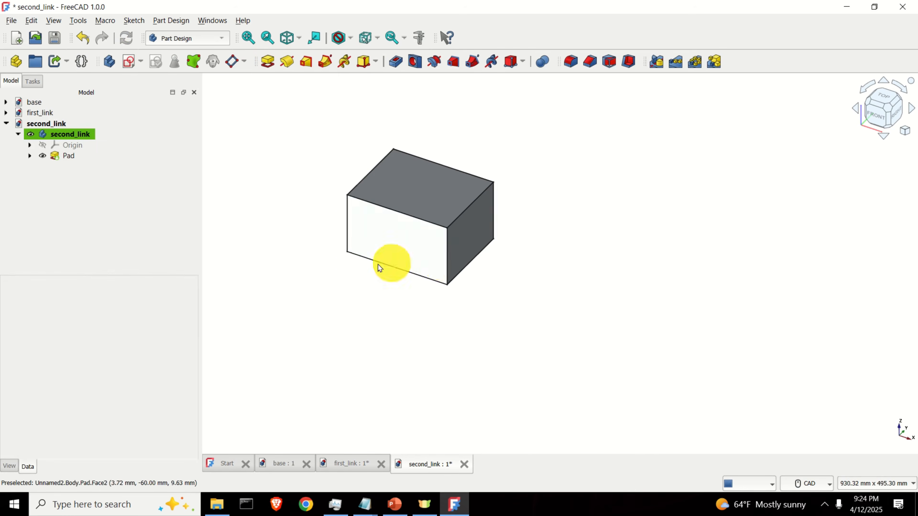
Set the length of the second link's pad to 800 mm.
{"action": "left_click", "coordinate": [70, 157]}
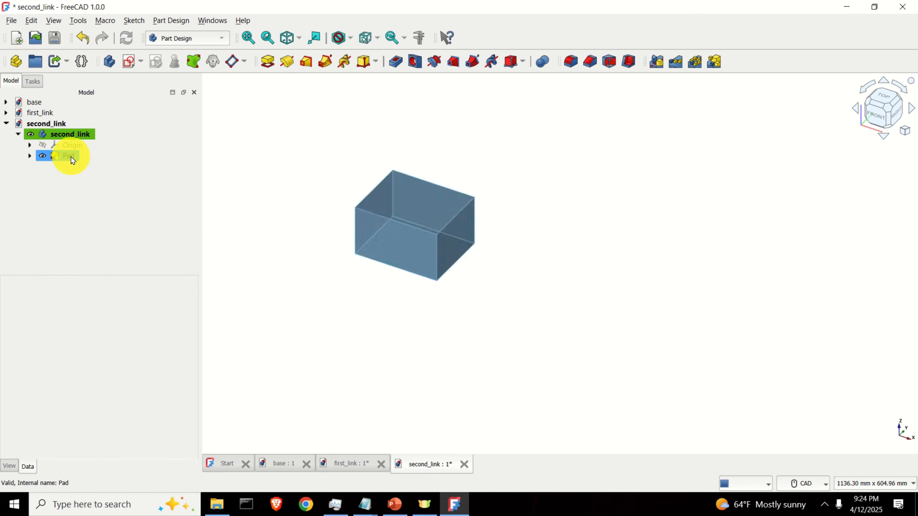
{"action": "double_click", "coordinate": [71, 156]}
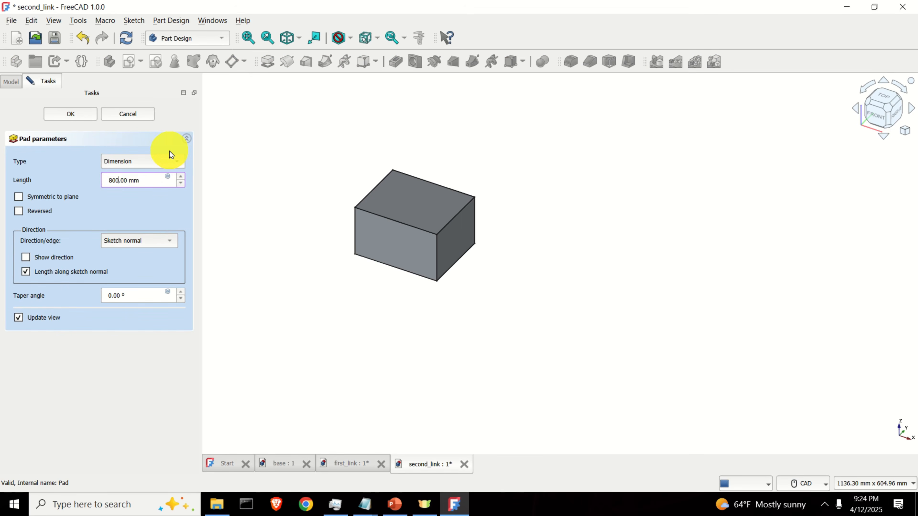
{"action": "key", "text": "Return"}
{"action": "scroll", "coordinate": [412, 200], "scroll_direction": "down", "scroll_amount": 5}
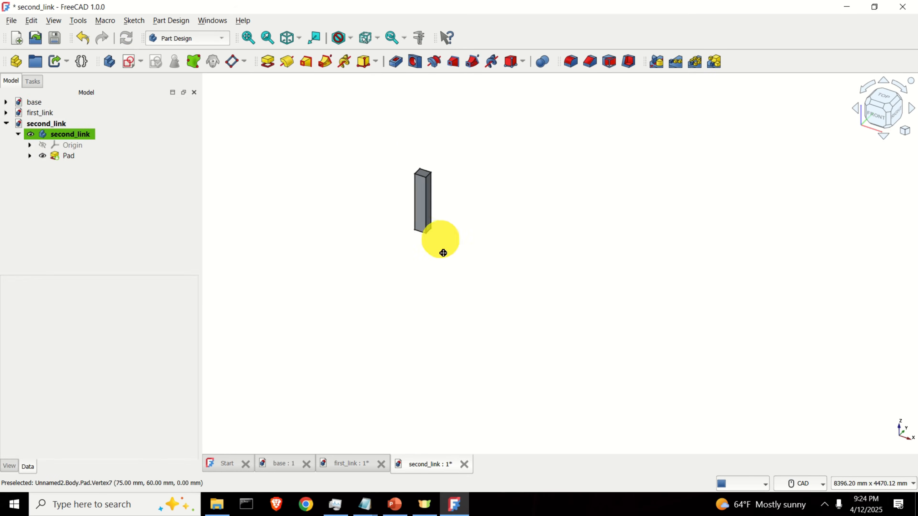
{"action": "scroll", "coordinate": [448, 253], "scroll_direction": "up", "scroll_amount": 2}
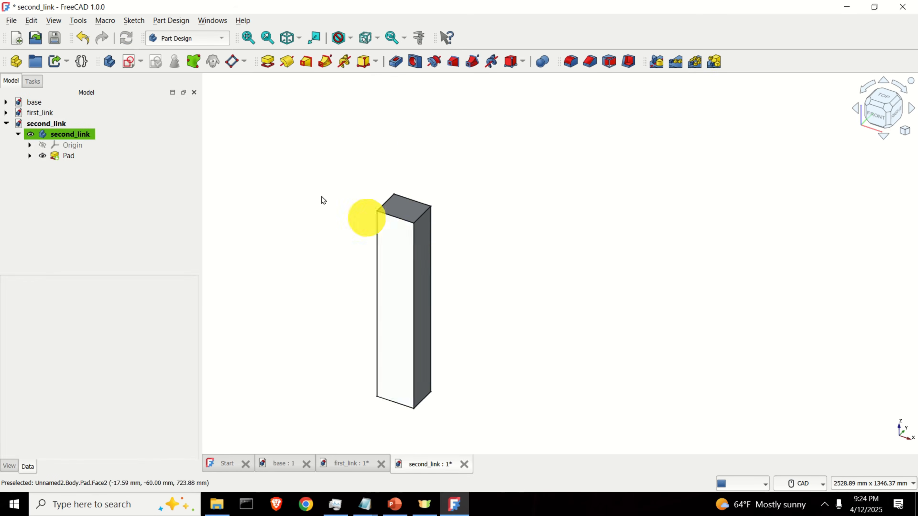
Set the length of the second link's pad to 900 mm.
{"action": "double_click", "coordinate": [73, 155]}
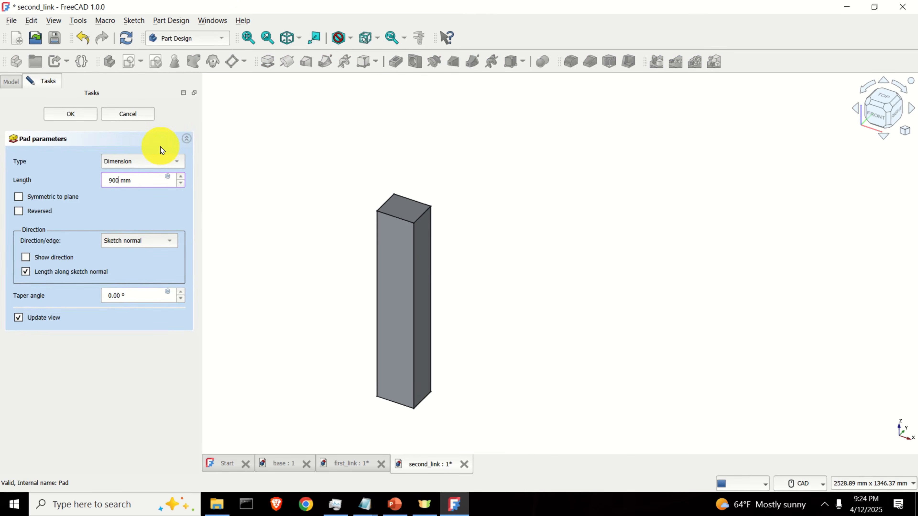
{"action": "key", "text": "Return"}
{"action": "scroll", "coordinate": [452, 241], "scroll_direction": "down", "scroll_amount": 2}
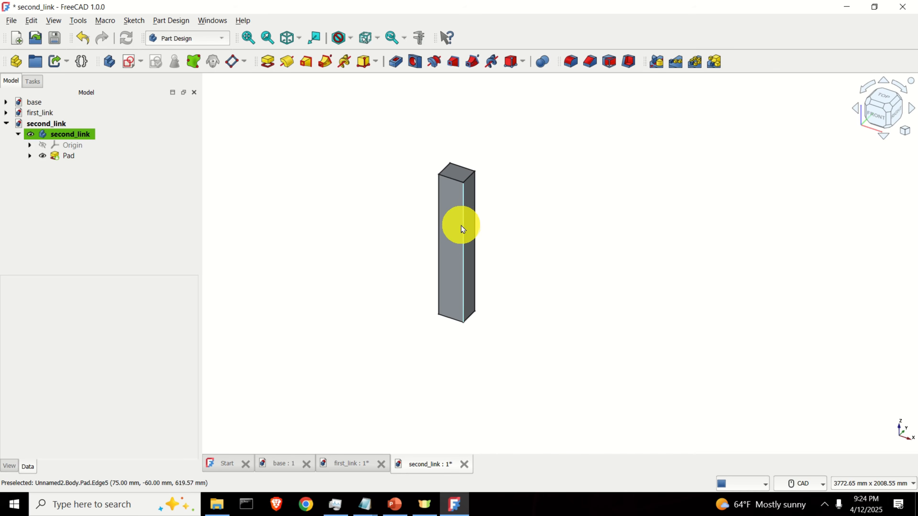
{"action": "scroll", "coordinate": [472, 178], "scroll_direction": "up", "scroll_amount": 5}
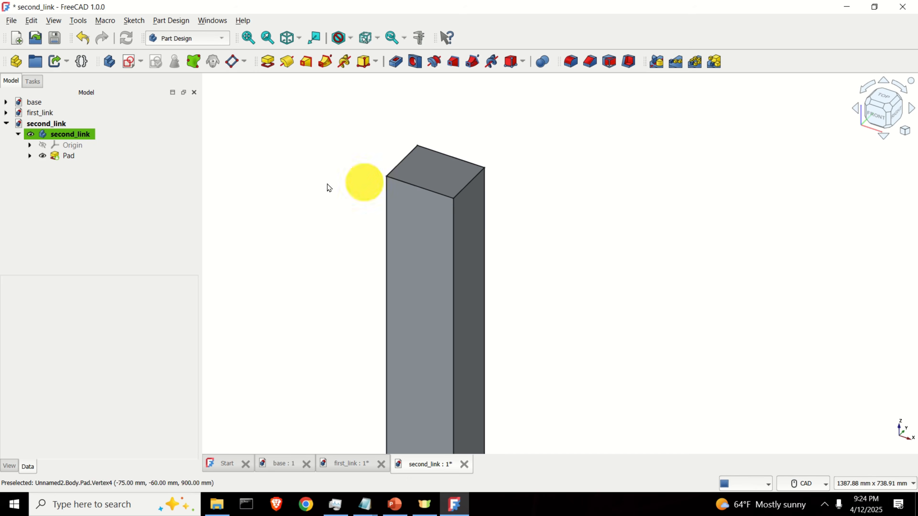
{"action": "scroll", "coordinate": [258, 176], "scroll_direction": "down", "scroll_amount": 1}
{"action": "middle_click_drag", "start_coordinate": [354, 208], "coordinate": [339, 144]}
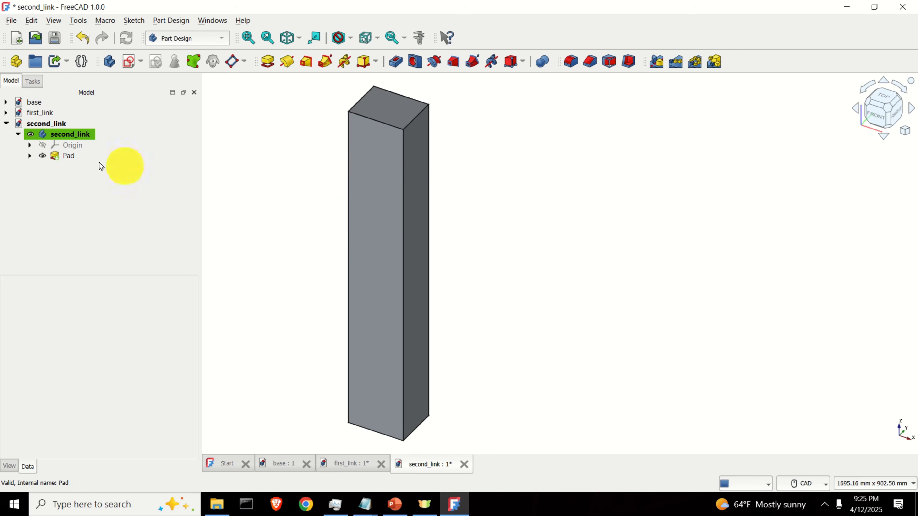
Compare the first_link model's side plates and connecting cylinder with the second_link column from several angles.
{"action": "left_click", "coordinate": [36, 112]}
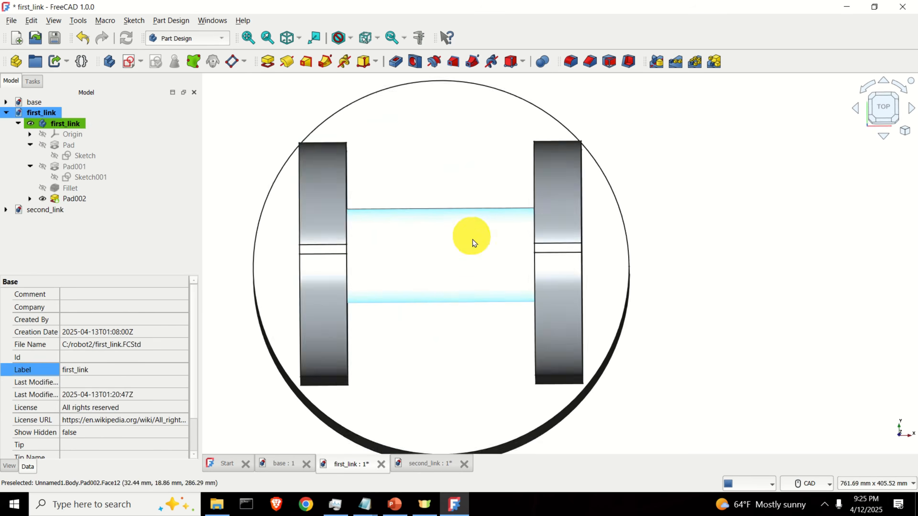
{"action": "scroll", "coordinate": [580, 285], "scroll_direction": "down", "scroll_amount": 3}
{"action": "scroll", "coordinate": [545, 223], "scroll_direction": "up", "scroll_amount": 8}
{"action": "middle_click_drag", "start_coordinate": [580, 284], "coordinate": [515, 228]}
{"action": "scroll", "coordinate": [515, 232], "scroll_direction": "down", "scroll_amount": 4}
{"action": "scroll", "coordinate": [516, 234], "scroll_direction": "down", "scroll_amount": 2}
{"action": "middle_click_drag", "start_coordinate": [805, 297], "coordinate": [428, 307]}
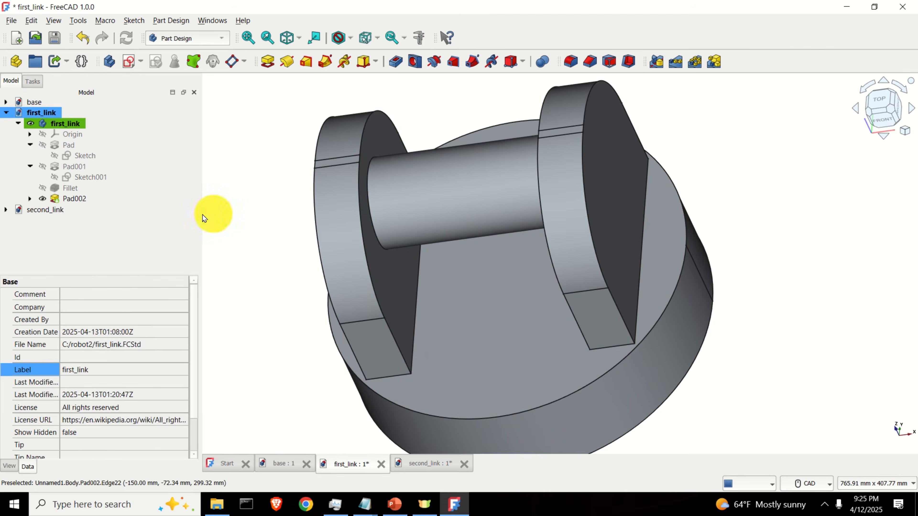
{"action": "left_click", "coordinate": [64, 197]}
{"action": "left_click", "coordinate": [101, 214]}
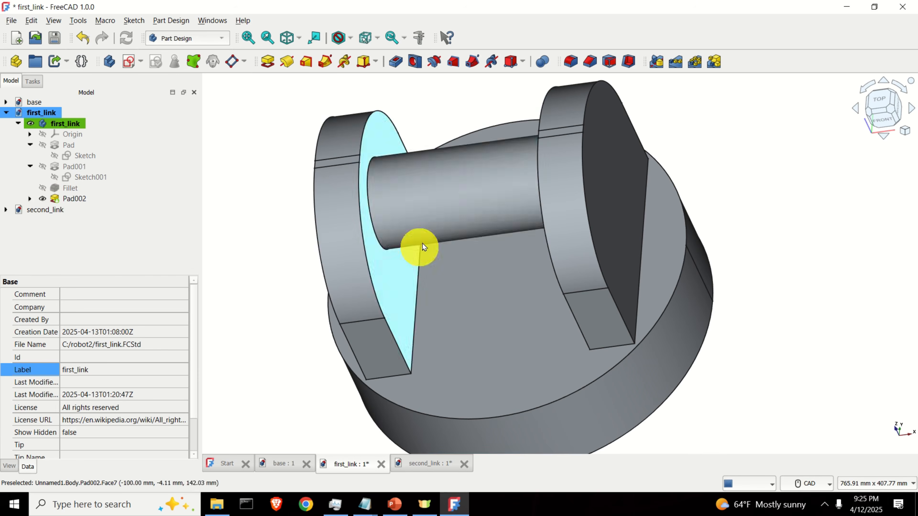
{"action": "left_click", "coordinate": [6, 209]}
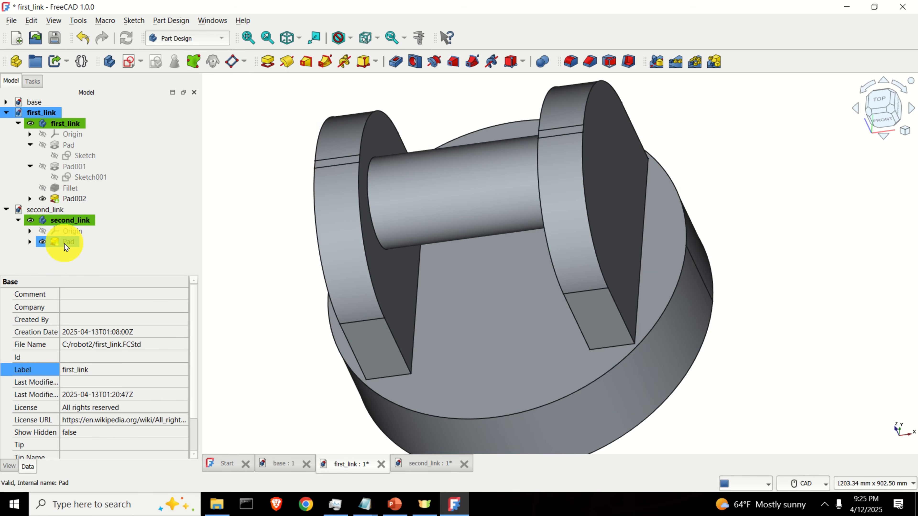
{"action": "left_click", "coordinate": [64, 244]}
{"action": "left_click", "coordinate": [69, 146]}
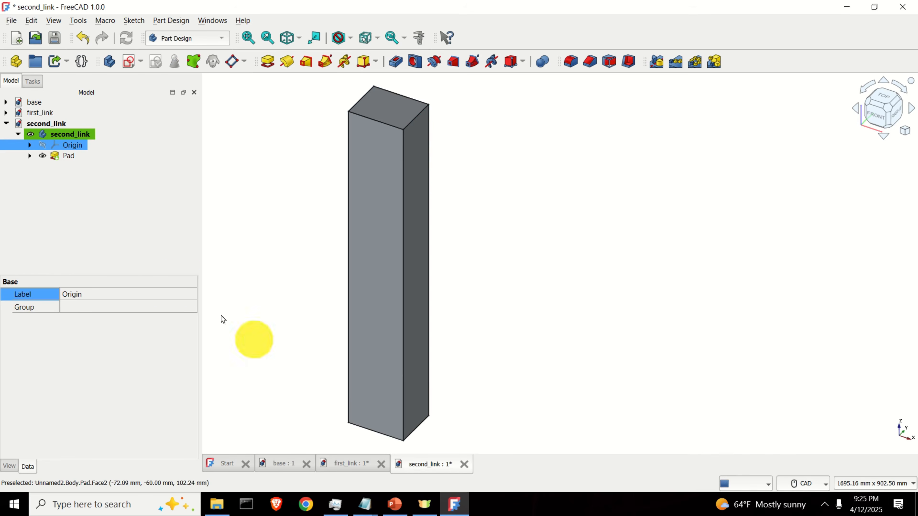
{"action": "double_click", "coordinate": [41, 113]}
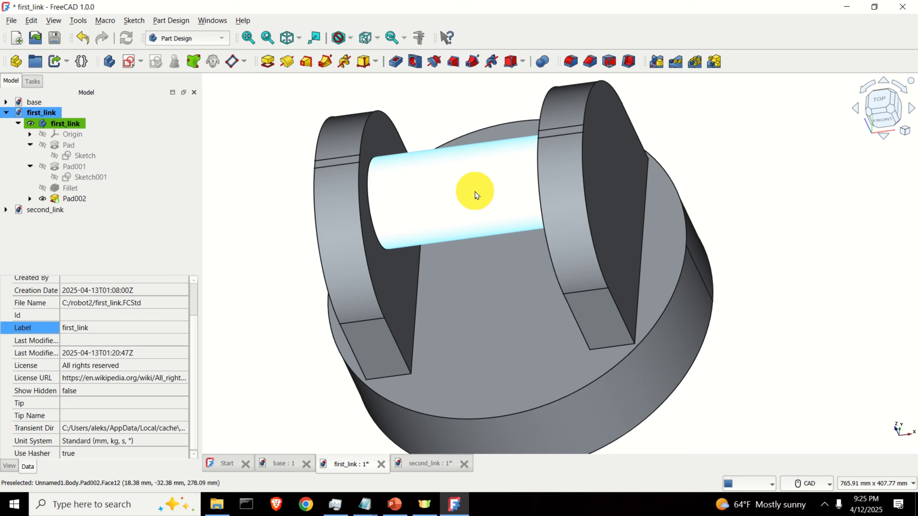
{"action": "middle_click_drag", "start_coordinate": [721, 195], "coordinate": [651, 230]}
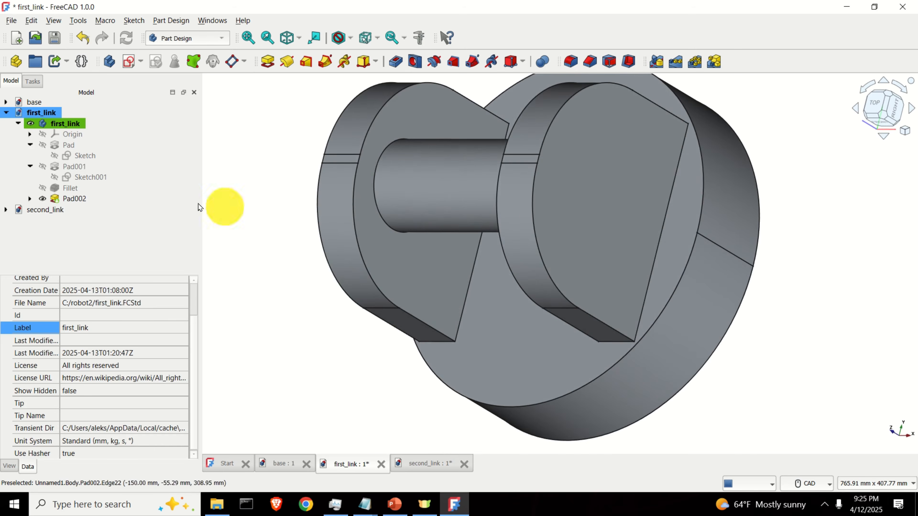
Review the constraints in the first link's sketches for the side plates, the round base and the connecting cylinder.
{"action": "double_click", "coordinate": [83, 176]}
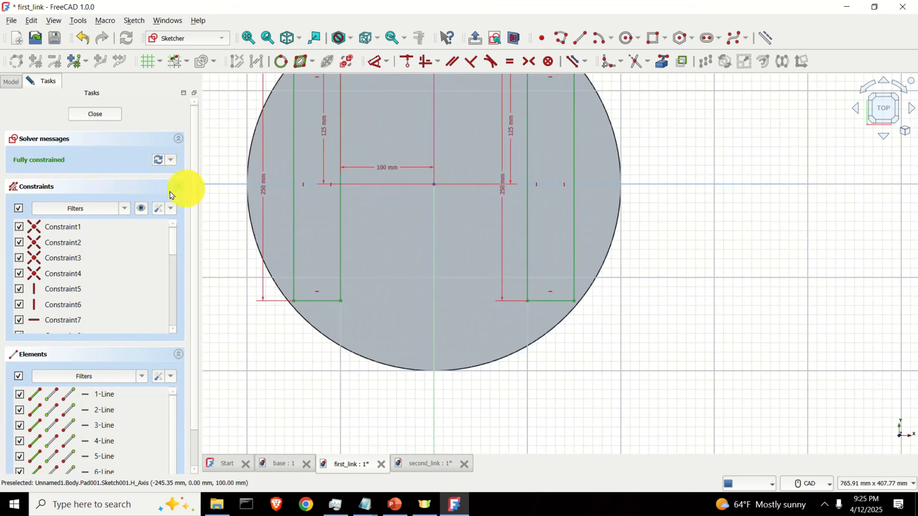
{"action": "left_click", "coordinate": [101, 114]}
{"action": "double_click", "coordinate": [83, 155]}
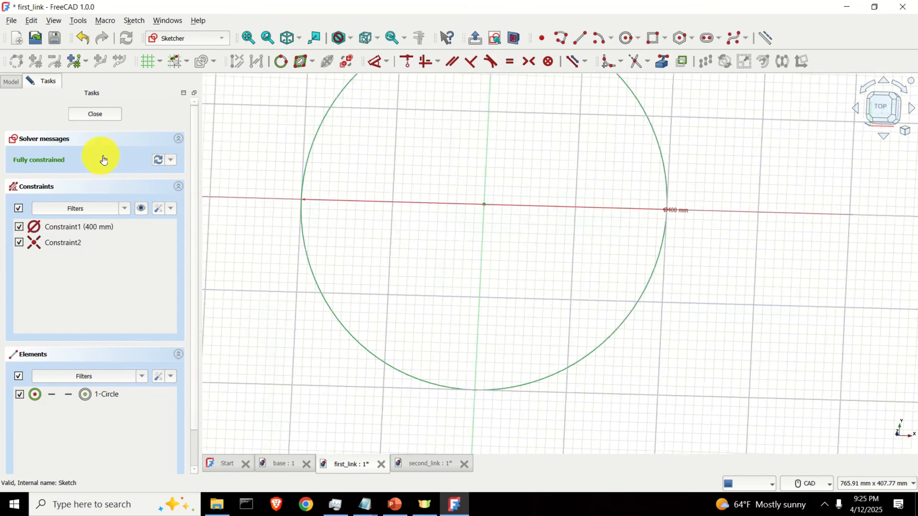
{"action": "left_click", "coordinate": [104, 115]}
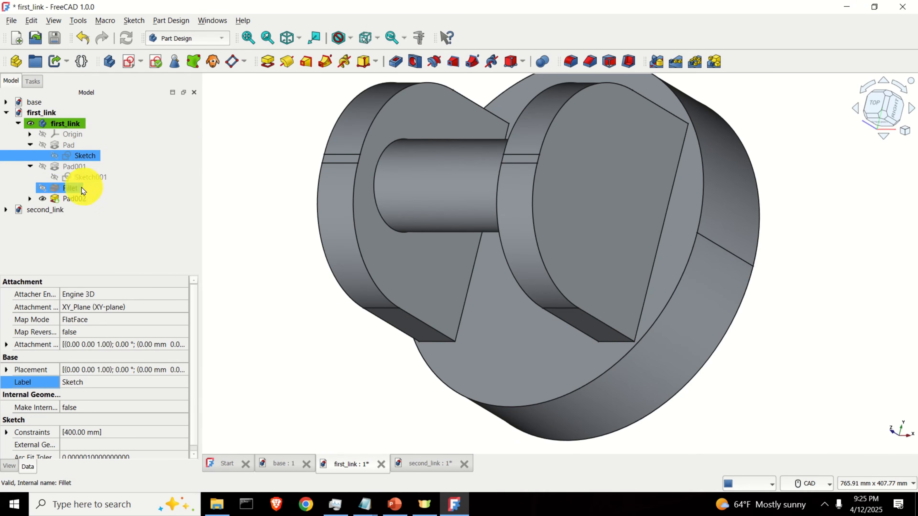
{"action": "left_click", "coordinate": [31, 198]}
{"action": "double_click", "coordinate": [76, 208]}
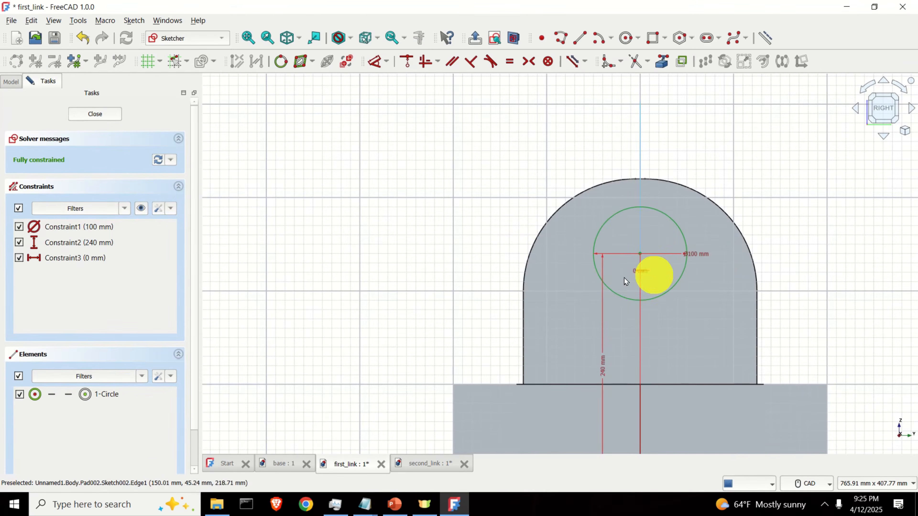
{"action": "left_click", "coordinate": [95, 113]}
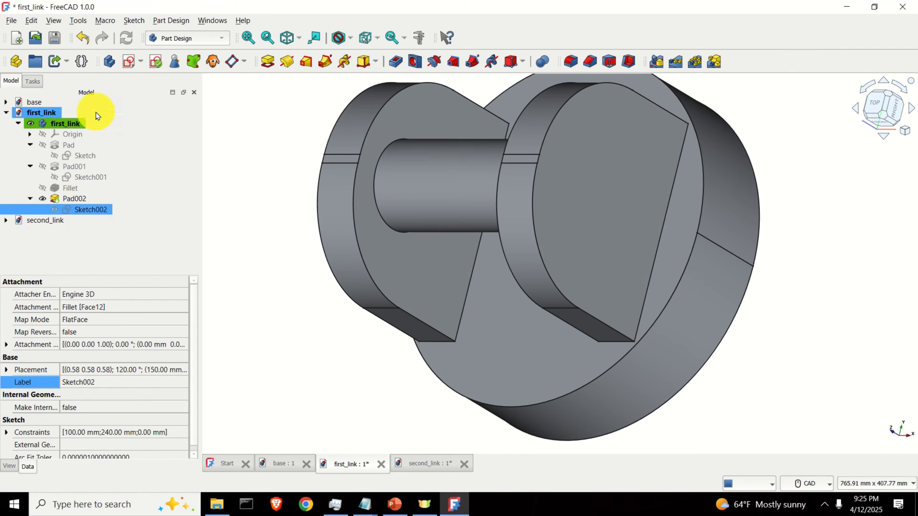
Return to the second_link body, create a sketch on its YZ-plane and close it while still empty.
{"action": "left_click", "coordinate": [49, 226]}
{"action": "left_click", "coordinate": [6, 220]}
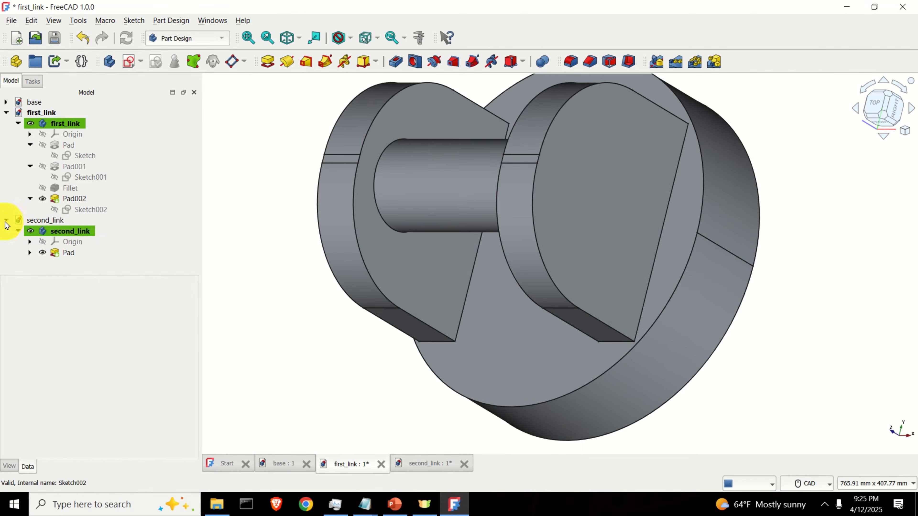
{"action": "left_click", "coordinate": [76, 233]}
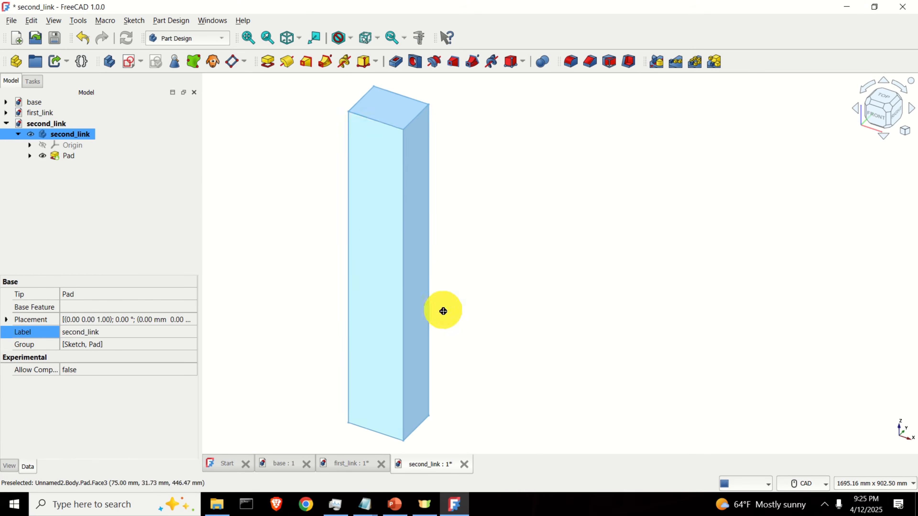
{"action": "middle_click_drag", "start_coordinate": [443, 312], "coordinate": [461, 227]}
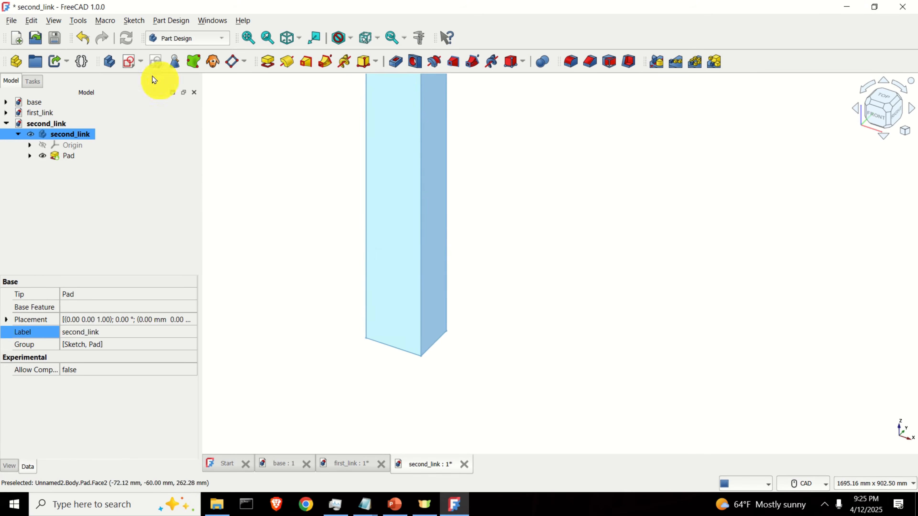
{"action": "left_click", "coordinate": [130, 64]}
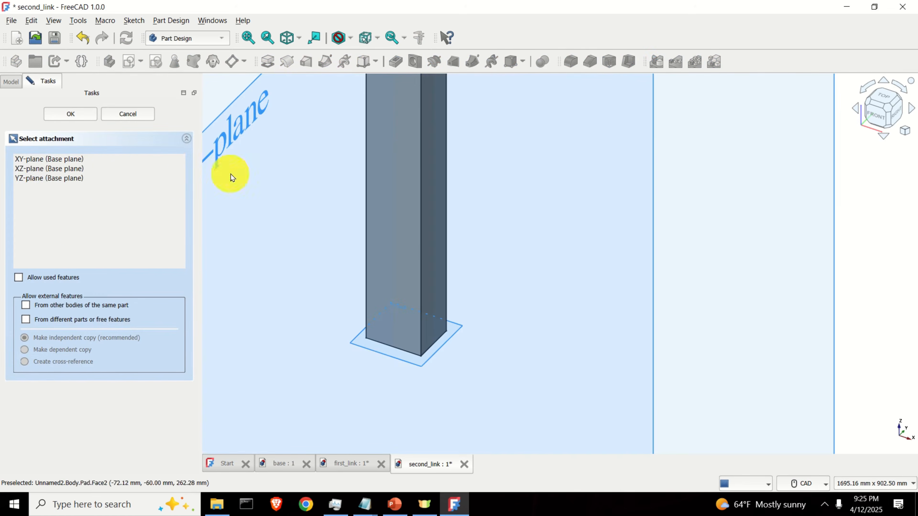
{"action": "left_click", "coordinate": [63, 179]}
{"action": "left_click", "coordinate": [82, 113]}
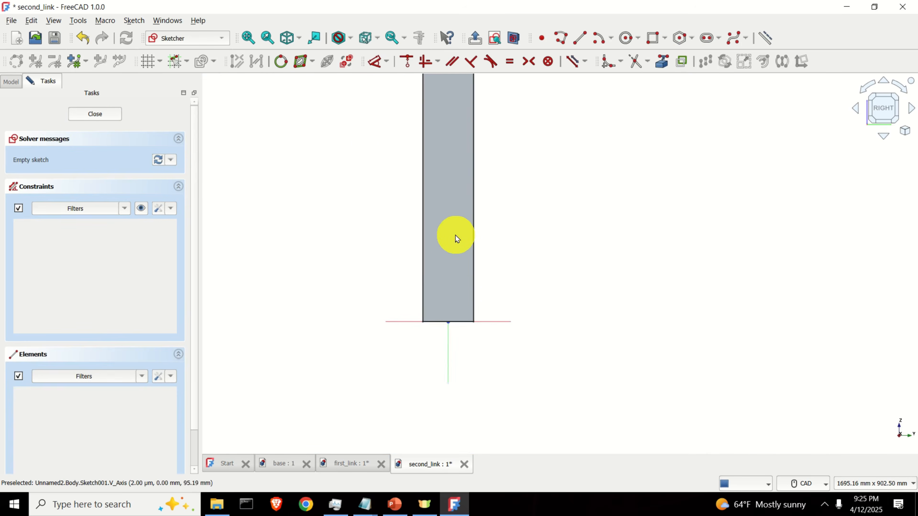
{"action": "left_click", "coordinate": [93, 113]}
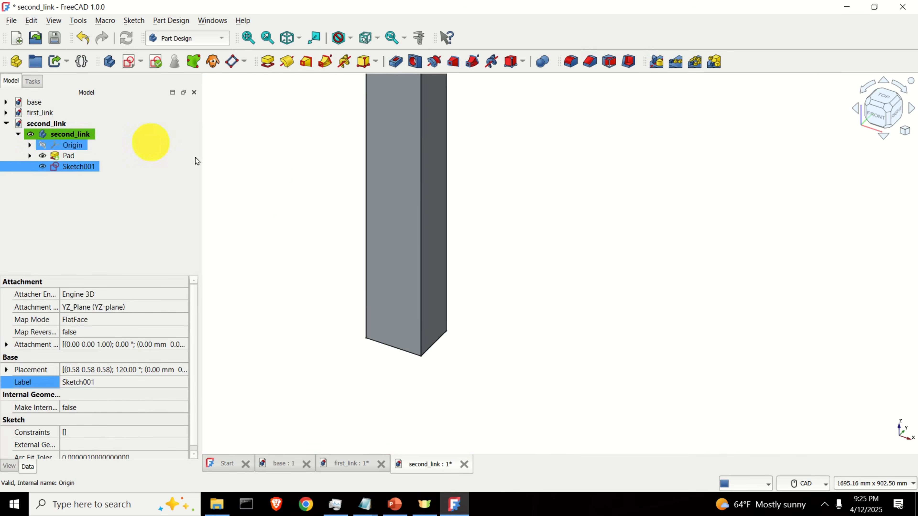
Attach Sketch001 to the second_link pad's side face facing +X with the Plane face method.
{"action": "left_click", "coordinate": [432, 217]}
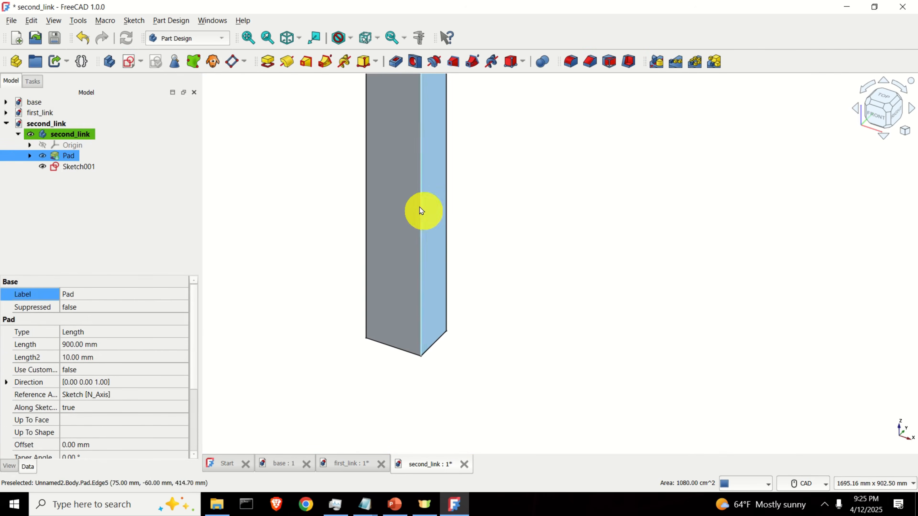
{"action": "left_click", "coordinate": [141, 62]}
{"action": "left_click", "coordinate": [149, 93]}
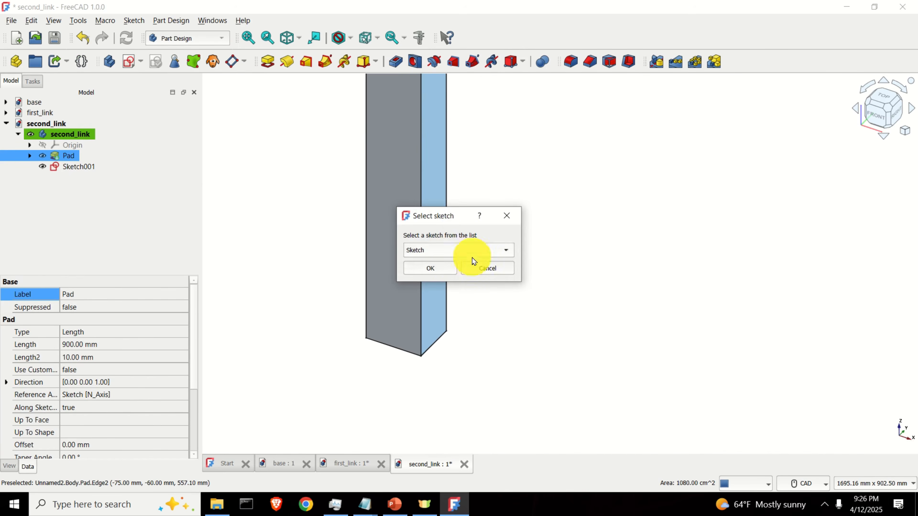
{"action": "left_click", "coordinate": [472, 256]}
{"action": "left_click", "coordinate": [464, 262]}
{"action": "left_click", "coordinate": [441, 269]}
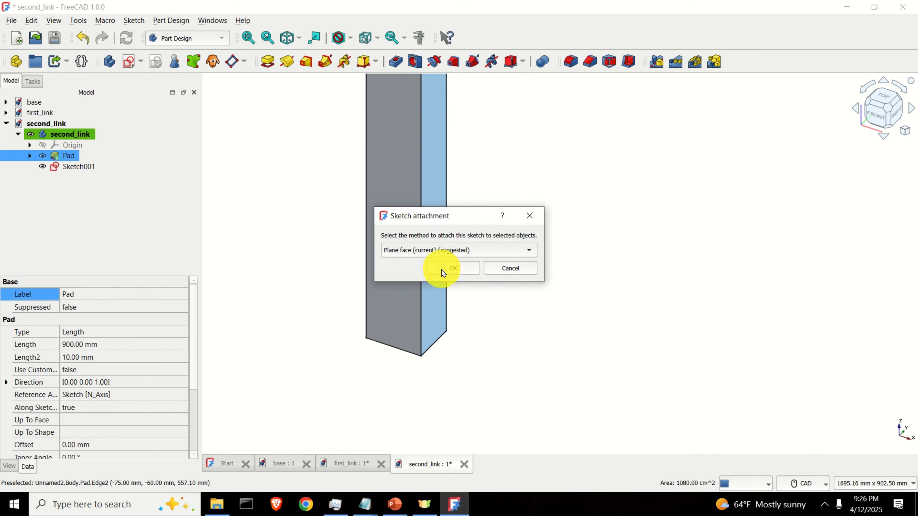
{"action": "left_click", "coordinate": [450, 268]}
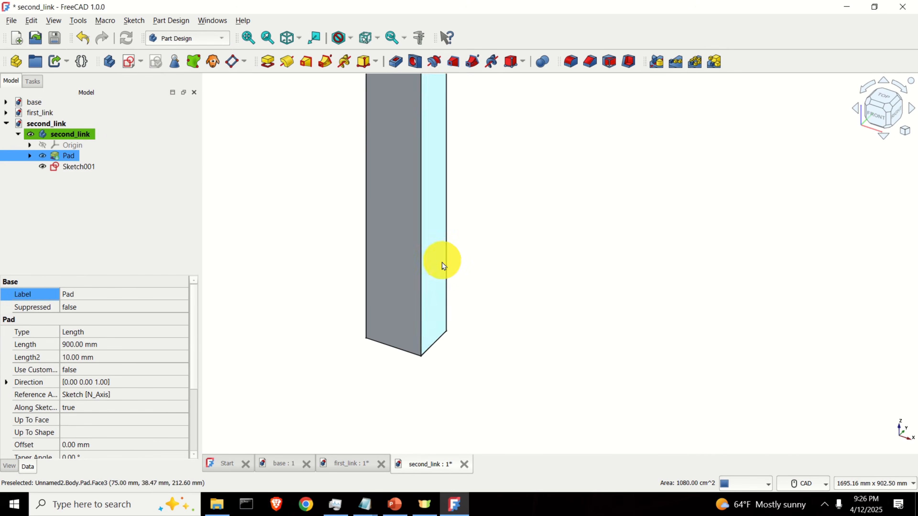
Open Sketch001 for editing and turn on the sketch grid.
{"action": "scroll", "coordinate": [464, 296], "scroll_direction": "up", "scroll_amount": 1}
{"action": "double_click", "coordinate": [87, 166]}
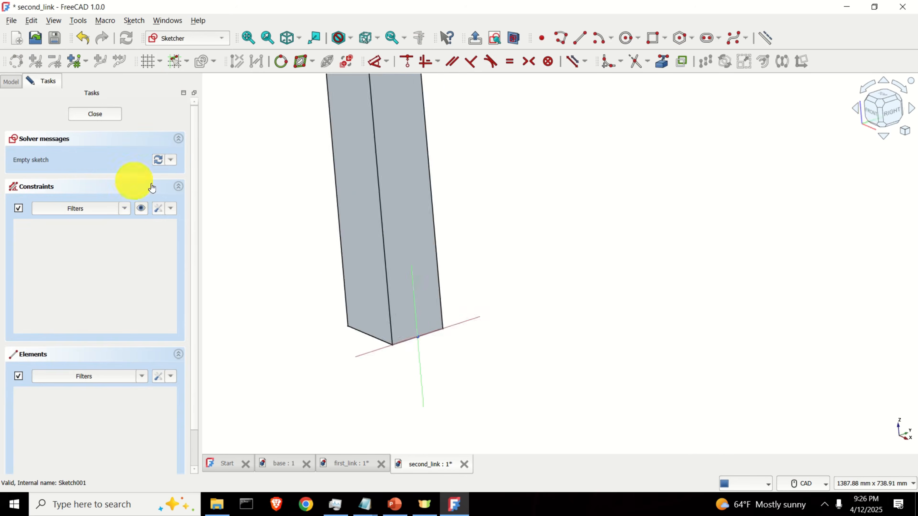
{"action": "scroll", "coordinate": [412, 302], "scroll_direction": "up", "scroll_amount": 2}
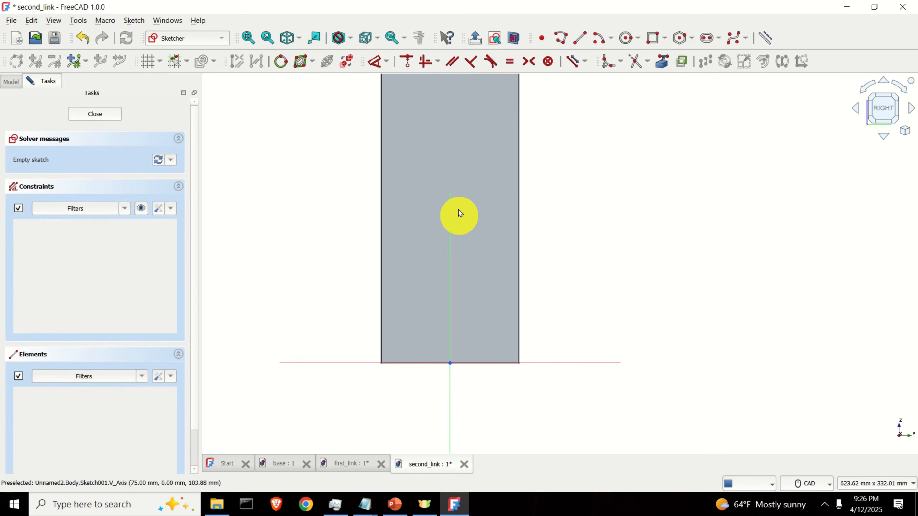
{"action": "left_click", "coordinate": [148, 68]}
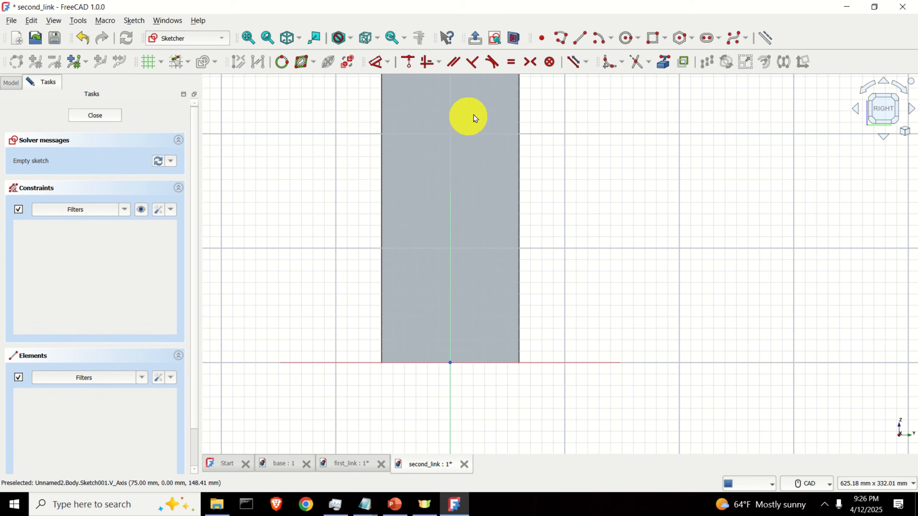
Sketch a 100 mm diameter circle centred on the vertical axis, about 60 mm above the origin.
{"action": "left_click", "coordinate": [628, 38]}
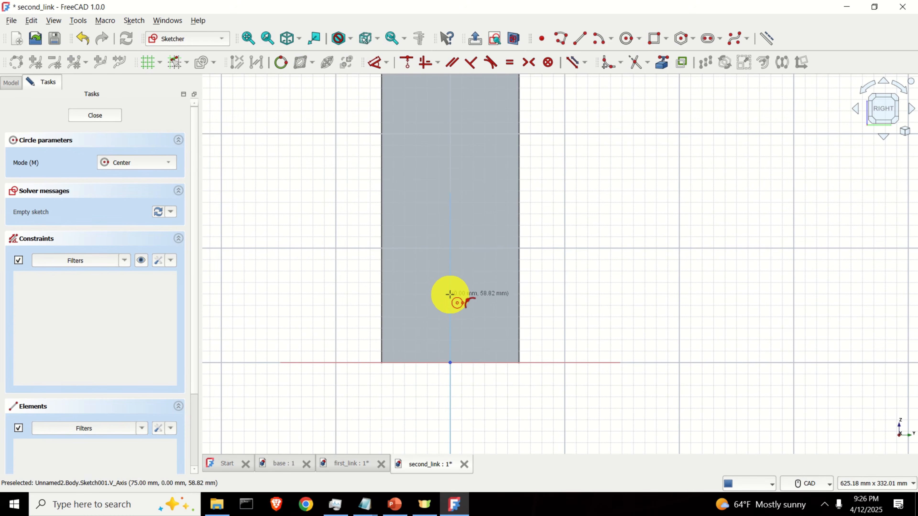
{"action": "left_click", "coordinate": [450, 292]}
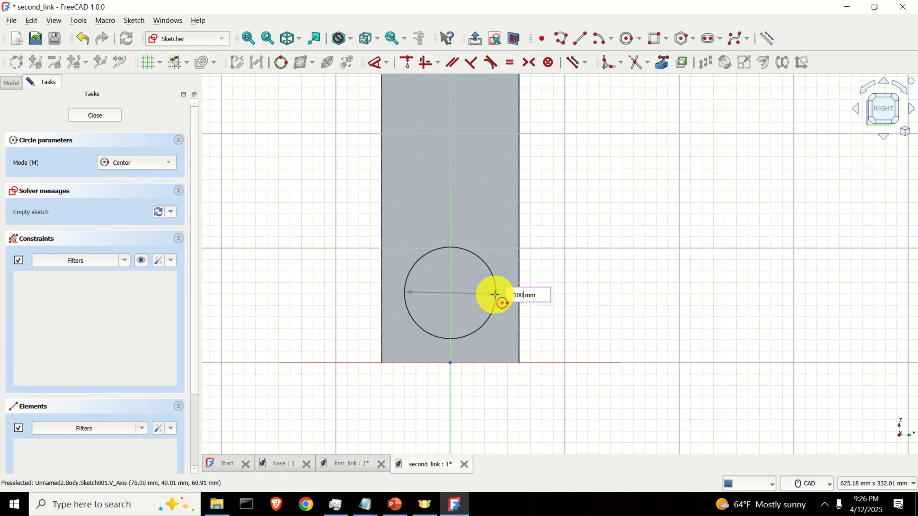
{"action": "key", "text": "Return"}
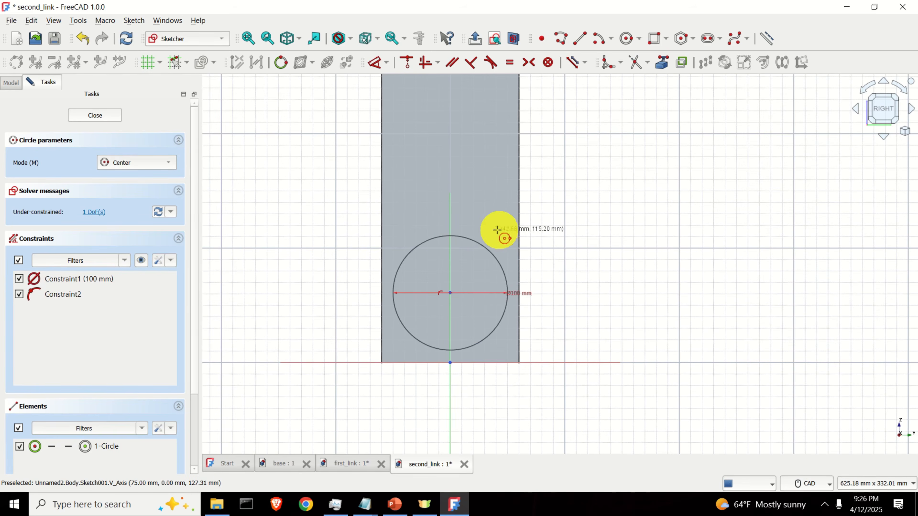
{"action": "key", "text": "Escape"}
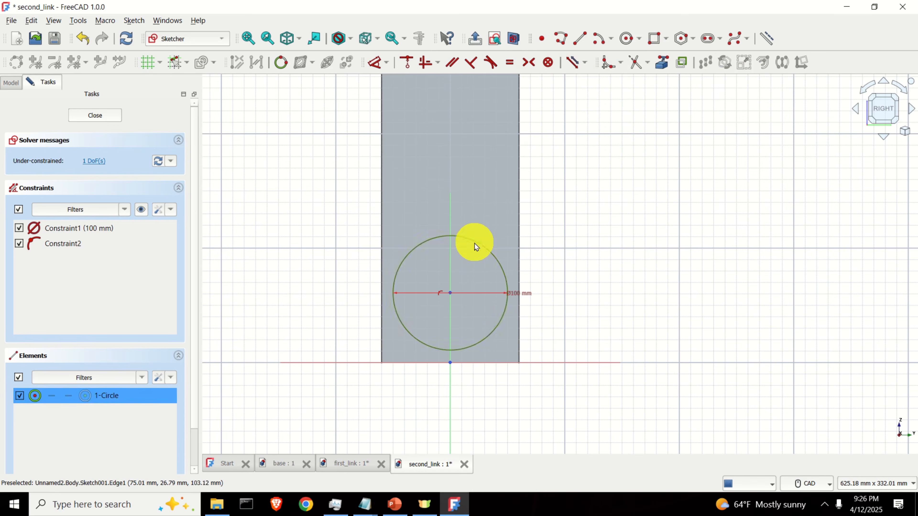
Slide the circle up along the vertical axis to about 79 mm above the origin and close the sketch.
{"action": "left_click_drag", "start_coordinate": [476, 246], "coordinate": [475, 227]}
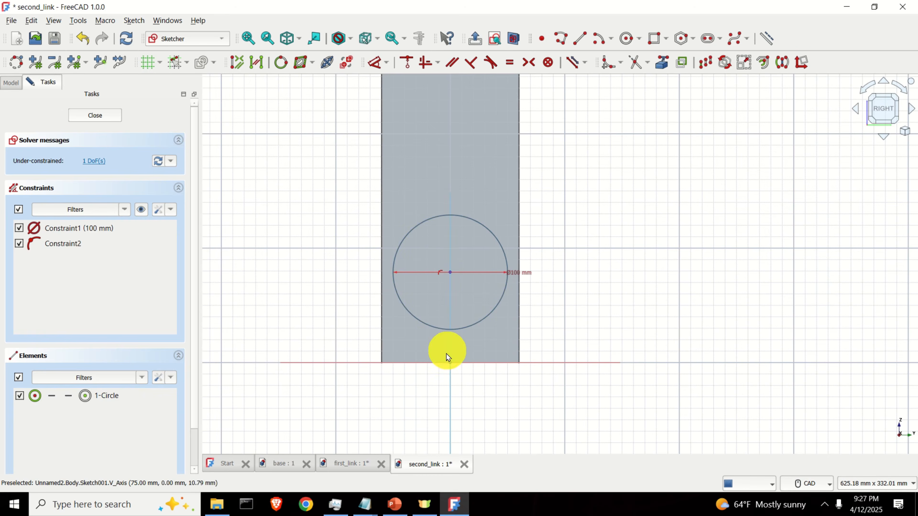
{"action": "left_click", "coordinate": [449, 345]}
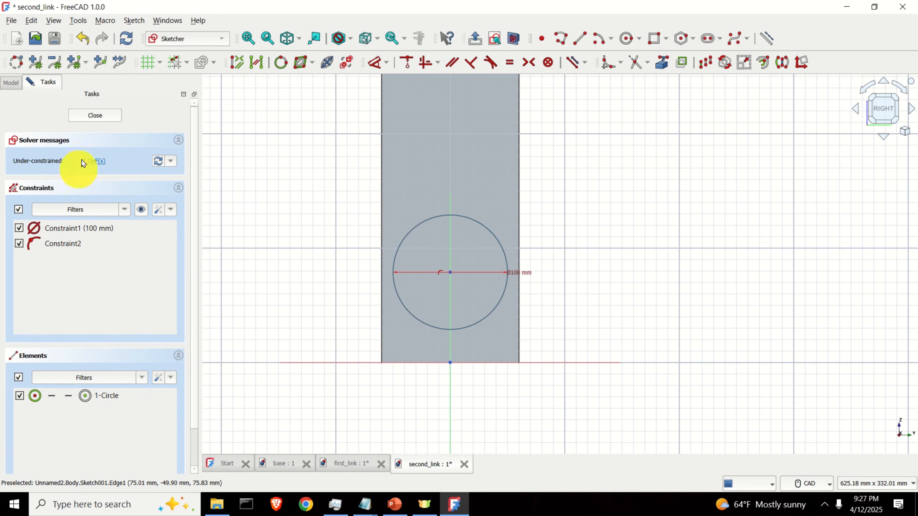
{"action": "left_click", "coordinate": [107, 116]}
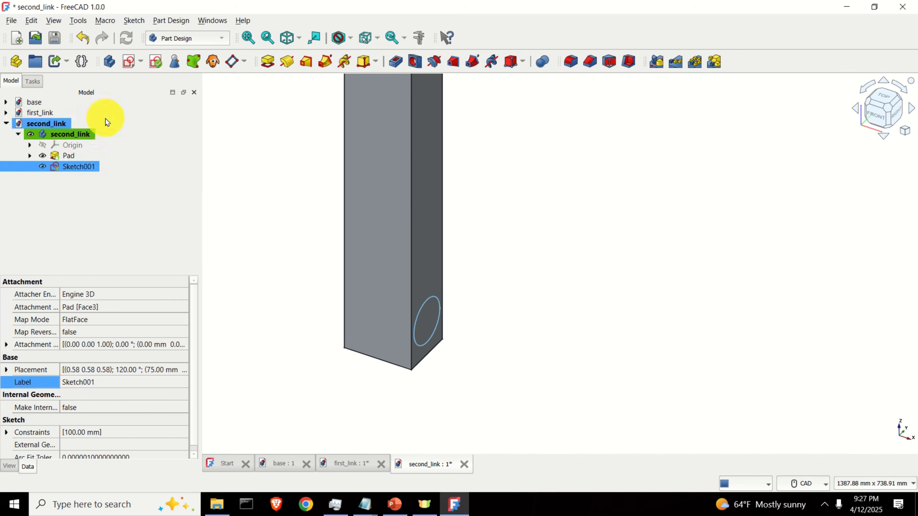
In the first_link document, measure the length of the straight vertical edge on one of the upright plates holding the shaft.
{"action": "left_click", "coordinate": [7, 113]}
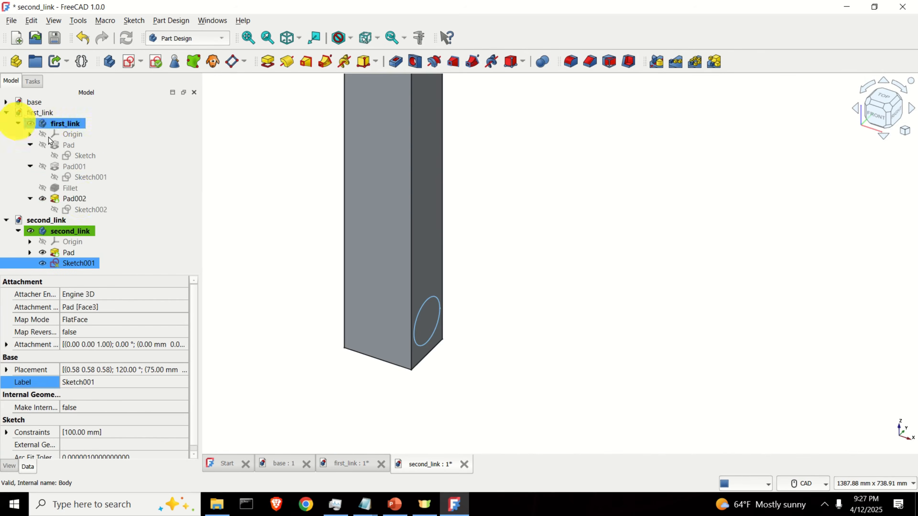
{"action": "left_click", "coordinate": [73, 125]}
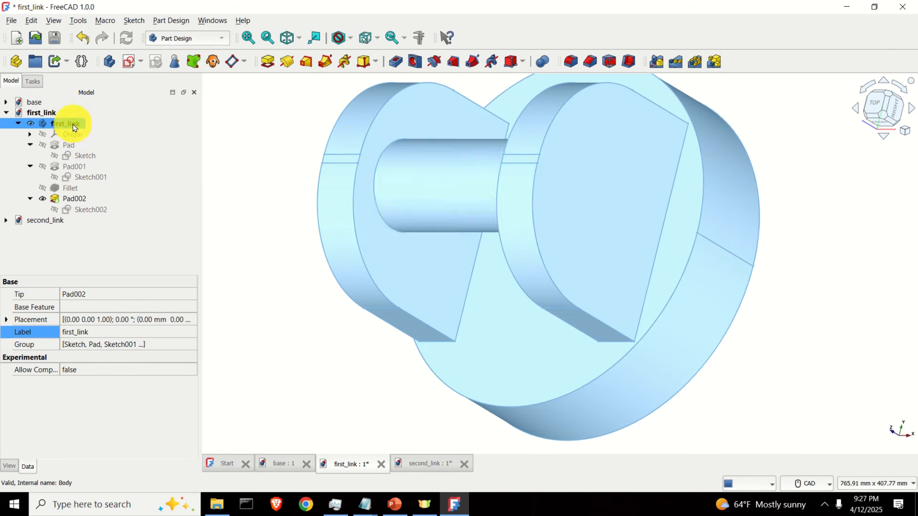
{"action": "scroll", "coordinate": [535, 227], "scroll_direction": "down", "scroll_amount": 2}
{"action": "scroll", "coordinate": [566, 230], "scroll_direction": "up", "scroll_amount": 1}
{"action": "middle_click_drag", "start_coordinate": [566, 230], "coordinate": [643, 164]}
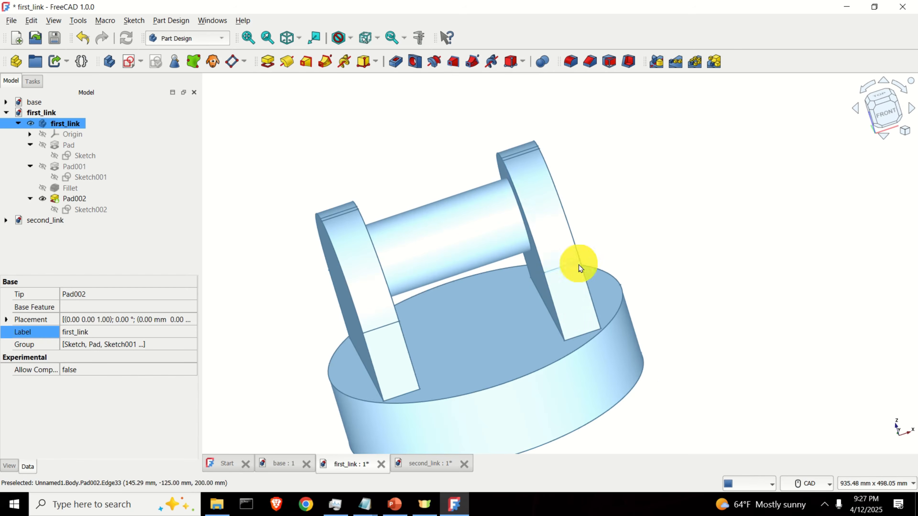
{"action": "scroll", "coordinate": [580, 267], "scroll_direction": "up", "scroll_amount": 2}
{"action": "left_click", "coordinate": [639, 222]}
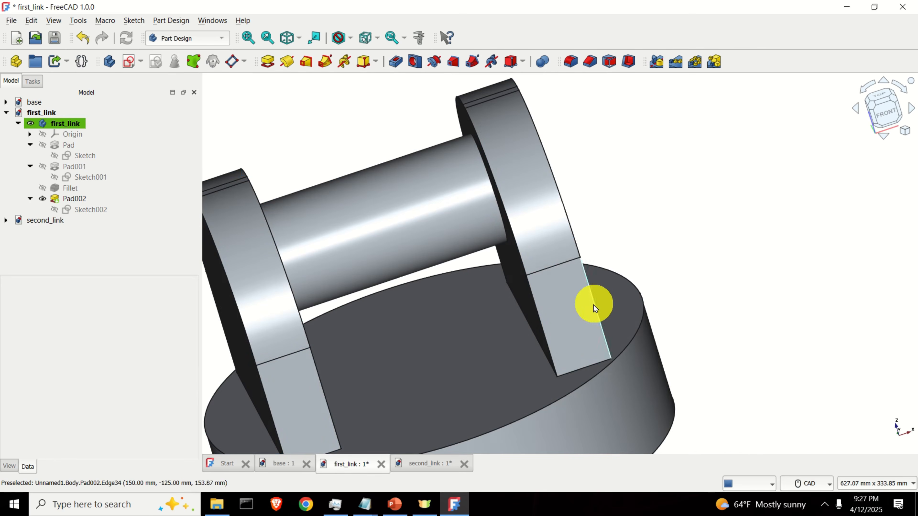
{"action": "middle_click_drag", "start_coordinate": [598, 309], "coordinate": [554, 273]}
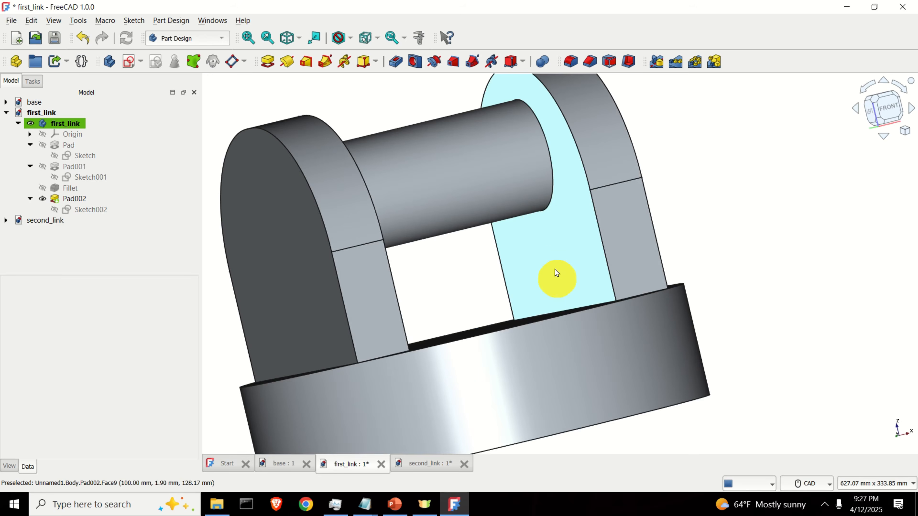
{"action": "left_click", "coordinate": [604, 252]}
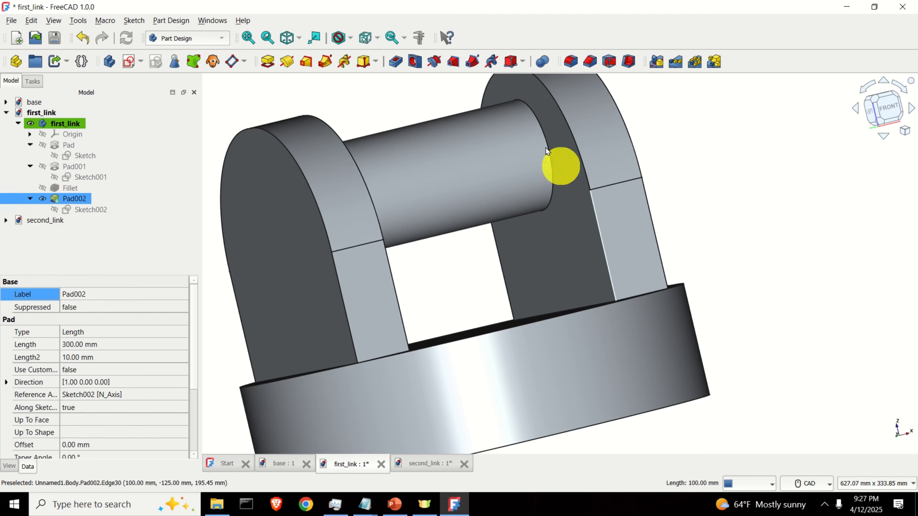
{"action": "left_click", "coordinate": [422, 41]}
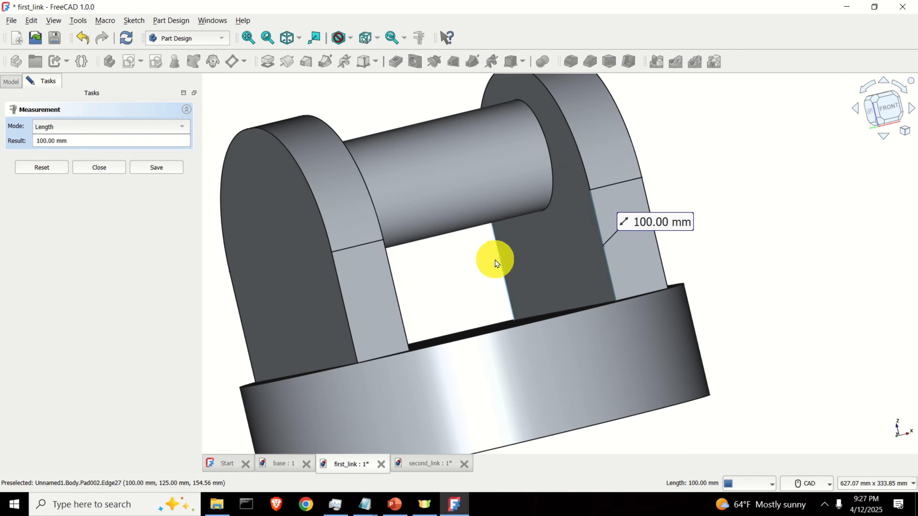
{"action": "middle_click_drag", "start_coordinate": [470, 284], "coordinate": [451, 283]}
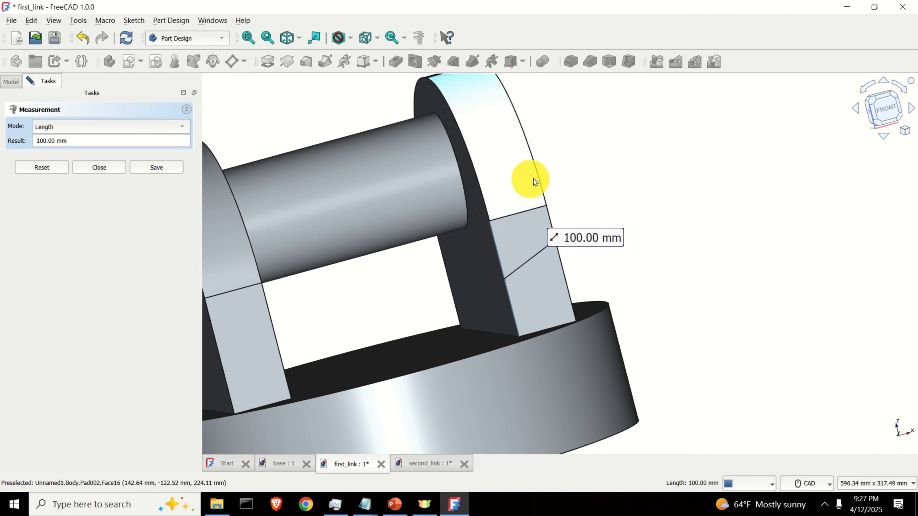
{"action": "middle_click_drag", "start_coordinate": [586, 176], "coordinate": [574, 181]}
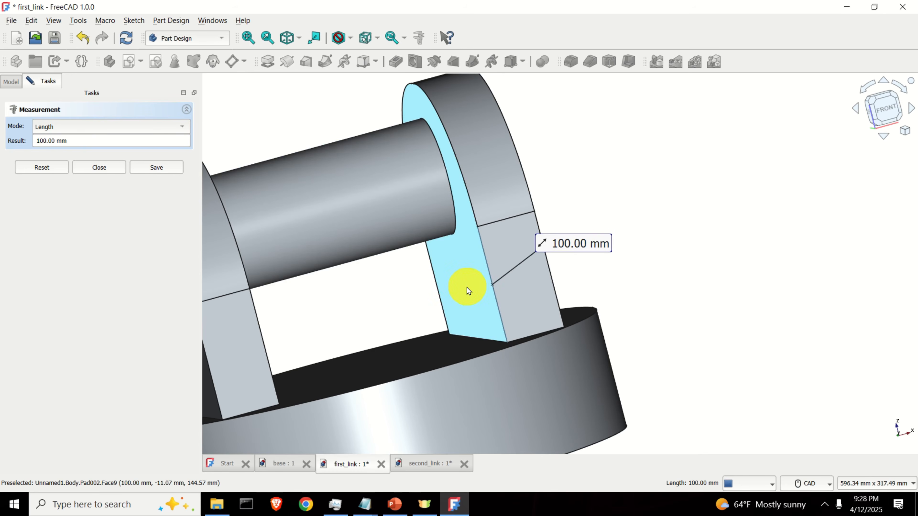
{"action": "left_click", "coordinate": [111, 168]}
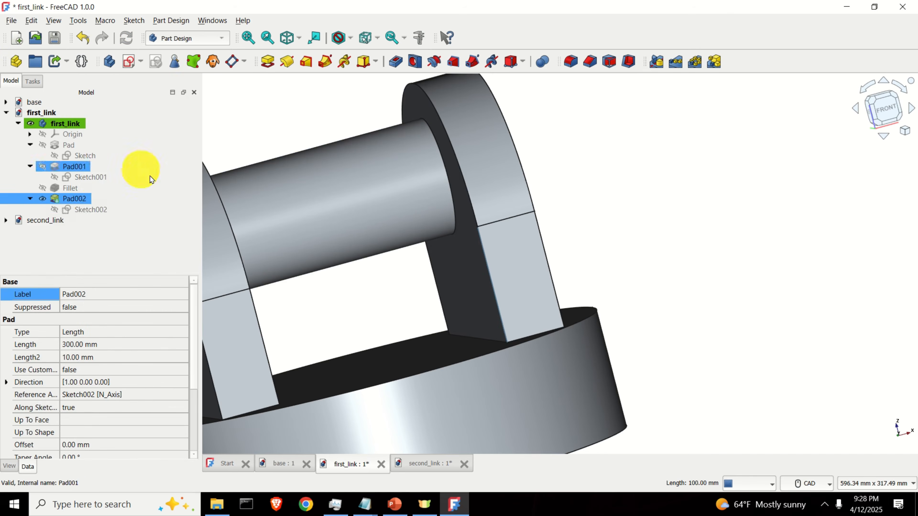
Reopen Sketch001 in second_link, constrain the vertical distance from the origin to the circle's centre to 100 mm, and close the sketch.
{"action": "double_click", "coordinate": [44, 221]}
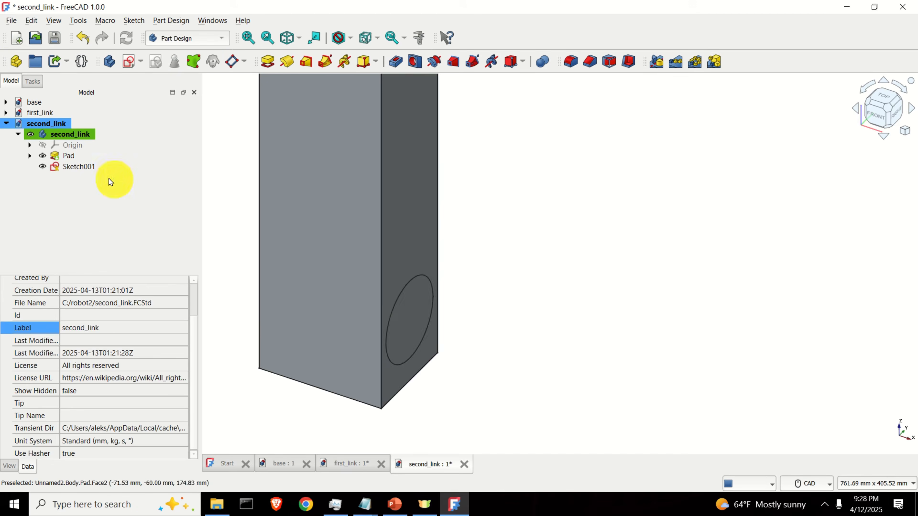
{"action": "double_click", "coordinate": [88, 167]}
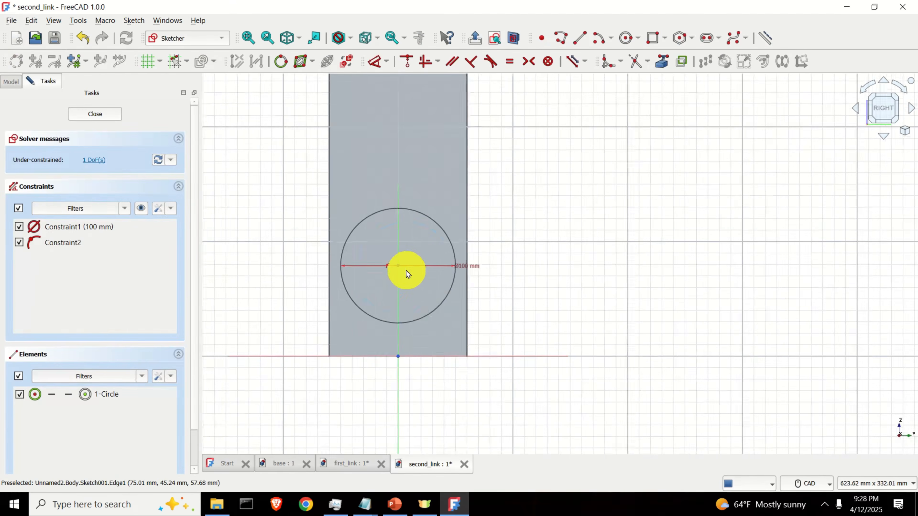
{"action": "scroll", "coordinate": [407, 274], "scroll_direction": "up", "scroll_amount": 1}
{"action": "left_click", "coordinate": [395, 266]}
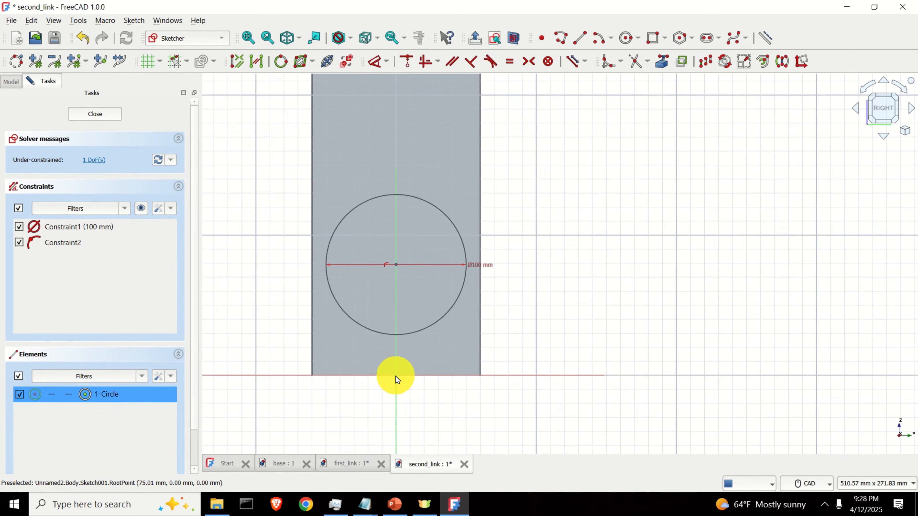
{"action": "left_click", "coordinate": [387, 62]}
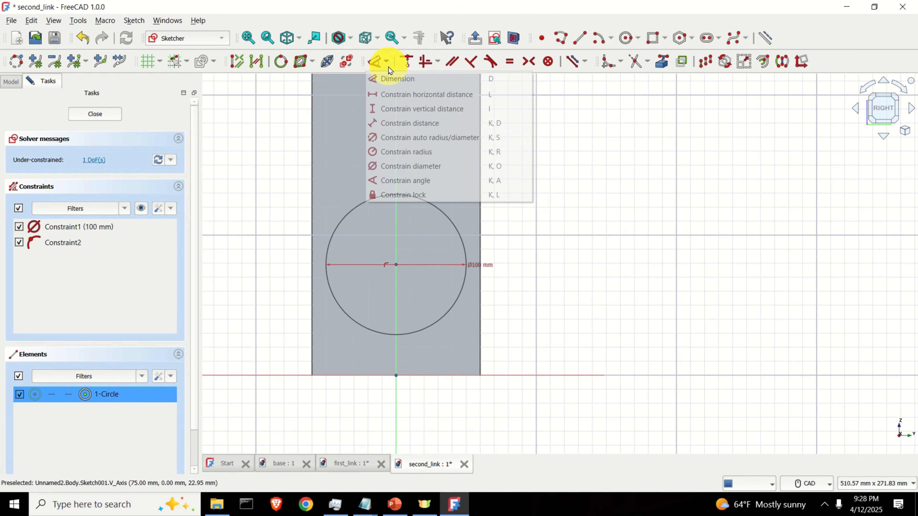
{"action": "left_click", "coordinate": [422, 109]}
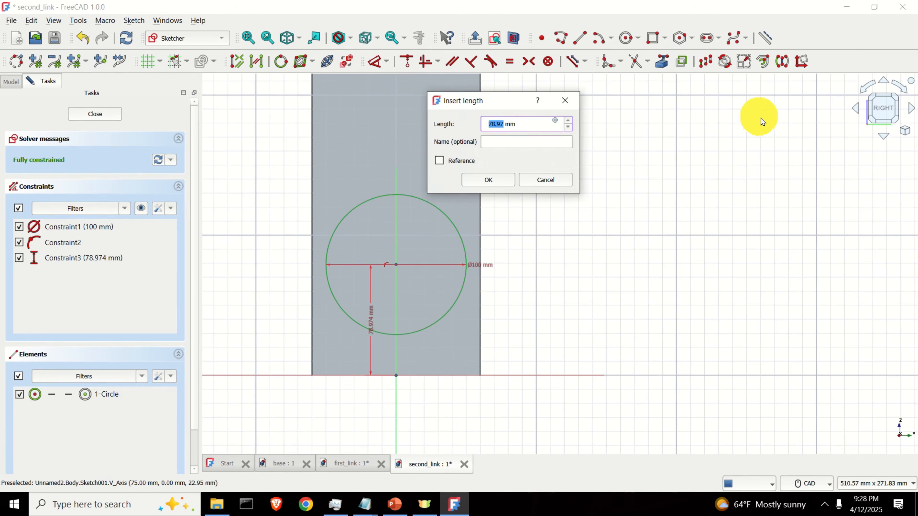
{"action": "type", "text": "100"}
{"action": "key", "text": "Return"}
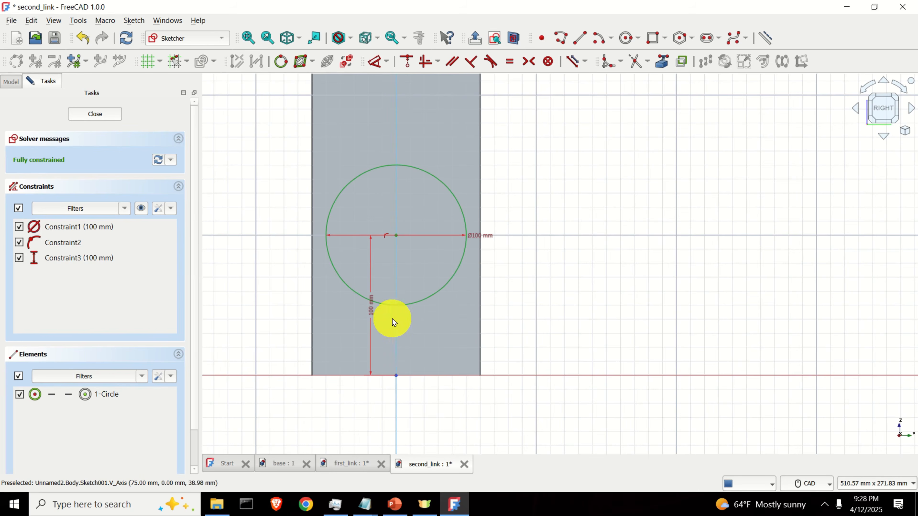
{"action": "left_click", "coordinate": [396, 369]}
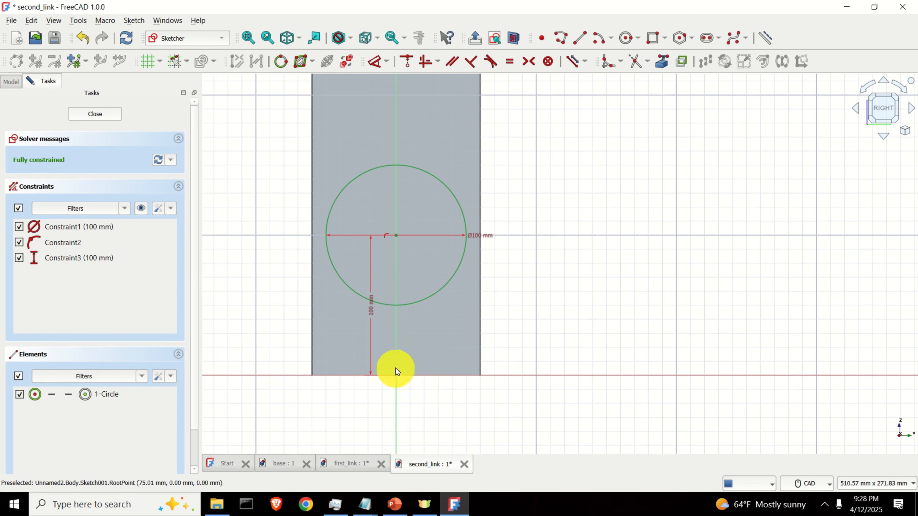
{"action": "left_click", "coordinate": [94, 114]}
Open the rectangular base sketch under second_link's Pad to examine its dimensions.
{"action": "mouse_move", "coordinate": [482, 299]}
{"action": "middle_mouse_down"}
{"action": "mouse_move", "coordinate": [414, 301]}
{"action": "mouse_move", "coordinate": [397, 271]}
{"action": "mouse_move", "coordinate": [499, 289]}
{"action": "mouse_move", "coordinate": [414, 346]}
{"action": "mouse_move", "coordinate": [466, 278]}
{"action": "mouse_move", "coordinate": [443, 328]}
{"action": "mouse_move", "coordinate": [435, 266]}
{"action": "mouse_move", "coordinate": [379, 266]}
{"action": "mouse_move", "coordinate": [366, 289]}
{"action": "middle_mouse_up"}
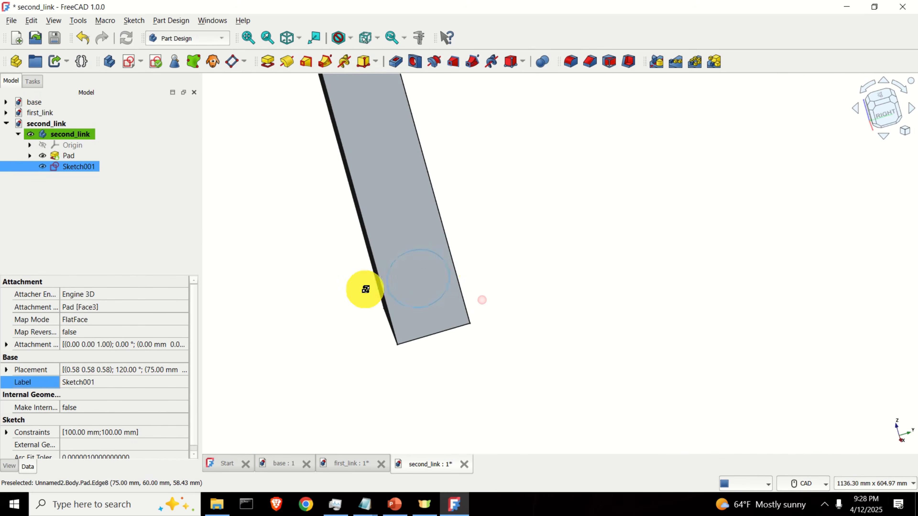
{"action": "scroll", "coordinate": [463, 266], "scroll_direction": "up", "scroll_amount": 4}
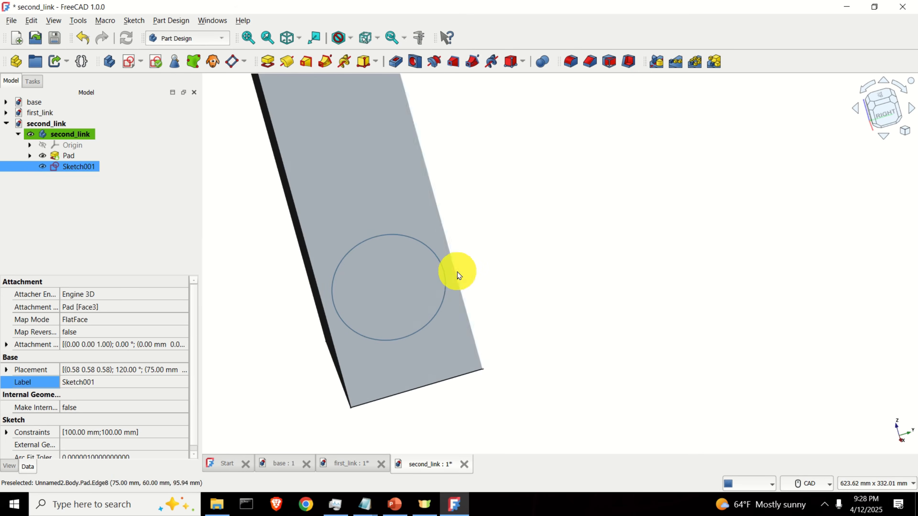
{"action": "left_click", "coordinate": [64, 157]}
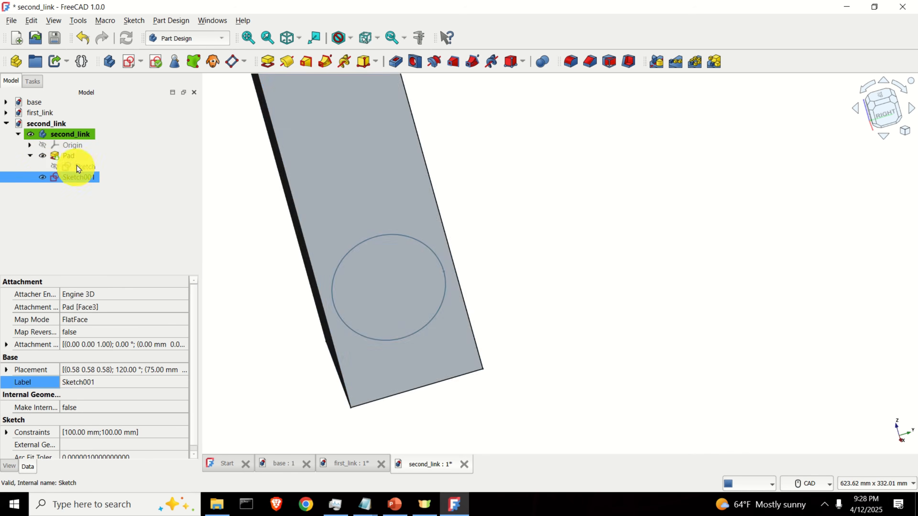
{"action": "double_click", "coordinate": [76, 165]}
{"action": "scroll", "coordinate": [480, 306], "scroll_direction": "down", "scroll_amount": 1}
{"action": "middle_click_drag", "start_coordinate": [488, 287], "coordinate": [502, 202]}
{"action": "scroll", "coordinate": [392, 321], "scroll_direction": "up", "scroll_amount": 3}
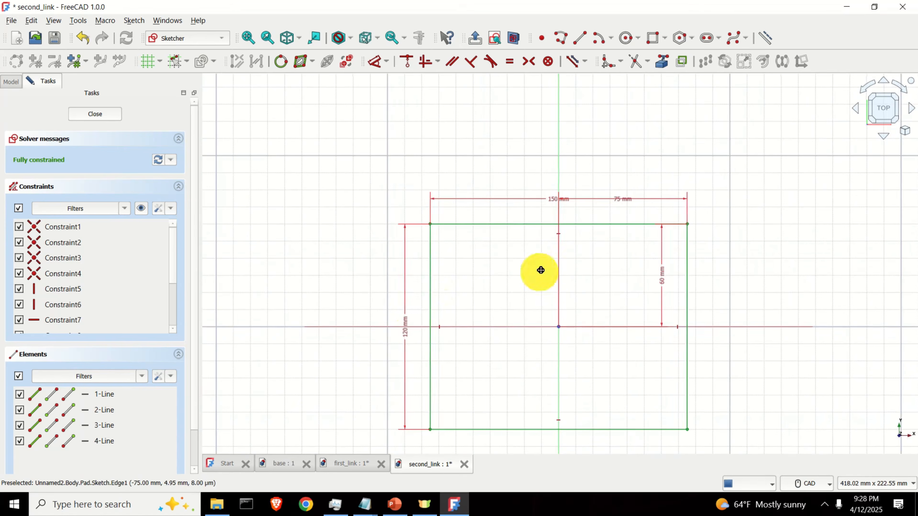
Set the overall vertical dimension of the Pad's base rectangle to 160 mm.
{"action": "middle_click_drag", "start_coordinate": [539, 270], "coordinate": [523, 227]}
{"action": "scroll", "coordinate": [430, 262], "scroll_direction": "up", "scroll_amount": 1}
{"action": "double_click", "coordinate": [384, 293]}
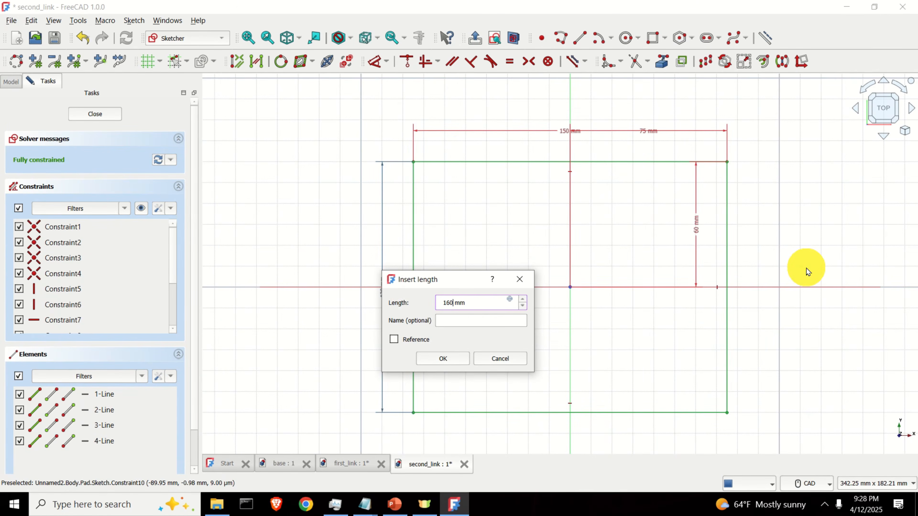
{"action": "key", "text": "Return"}
Set the vertical distance from the origin to the rectangle's upper corner to 80 mm and close the sketch.
{"action": "scroll", "coordinate": [717, 256], "scroll_direction": "down", "scroll_amount": 2}
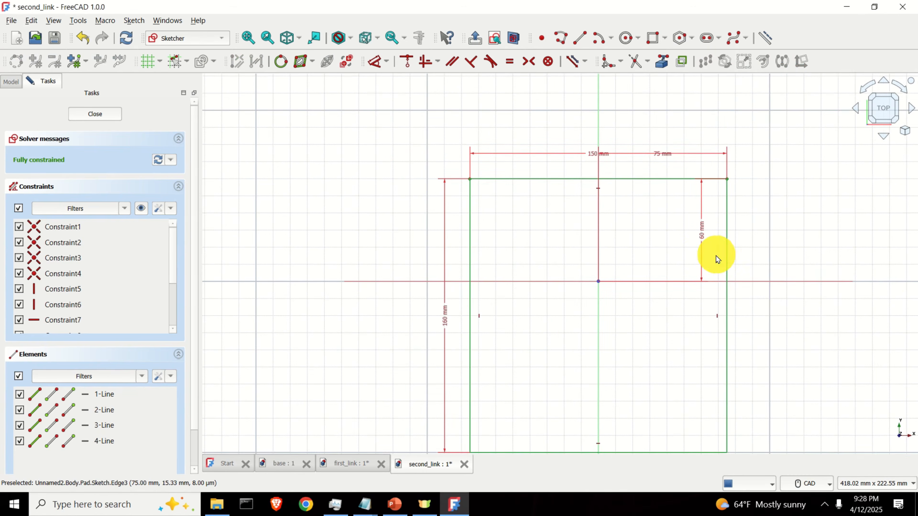
{"action": "middle_click_drag", "start_coordinate": [703, 252], "coordinate": [694, 228]}
{"action": "double_click", "coordinate": [693, 209]}
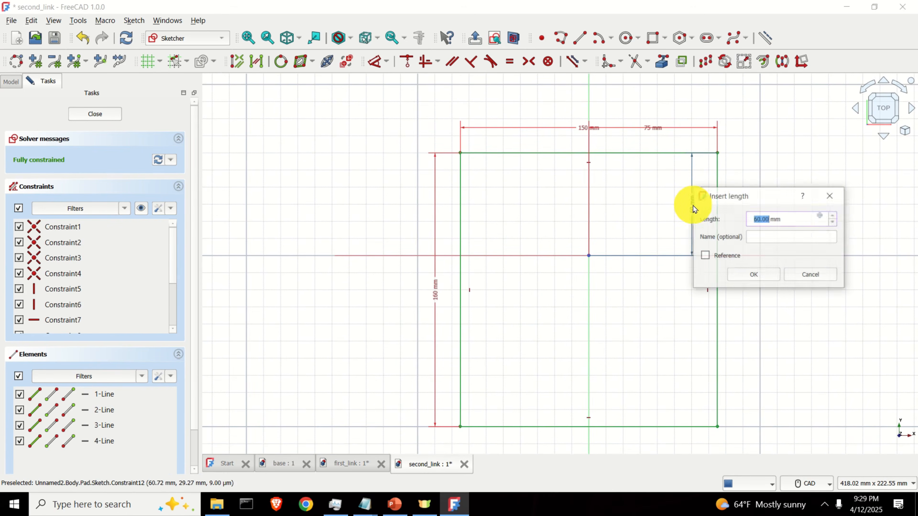
{"action": "key", "text": "Return"}
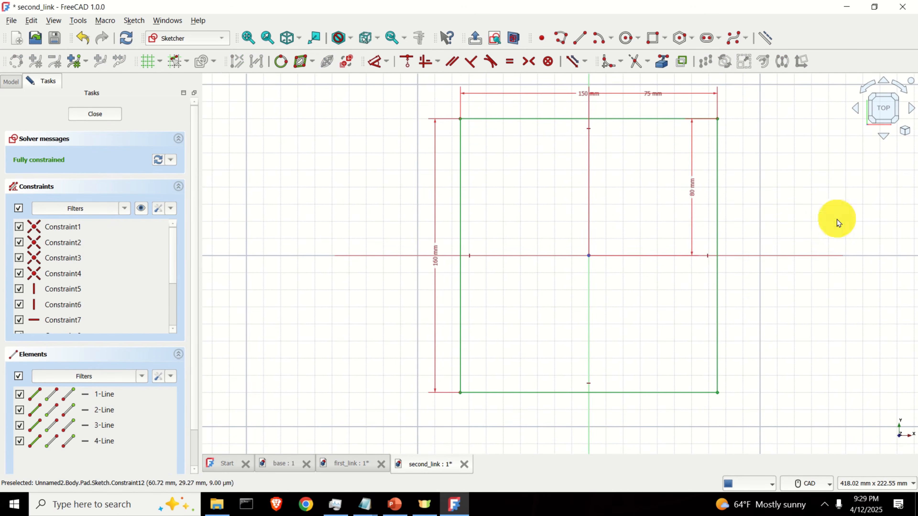
{"action": "left_click", "coordinate": [101, 114]}
Create a Hole feature from the circle in Sketch001 with a diameter of 100 mm.
{"action": "middle_click_drag", "start_coordinate": [361, 218], "coordinate": [441, 235]}
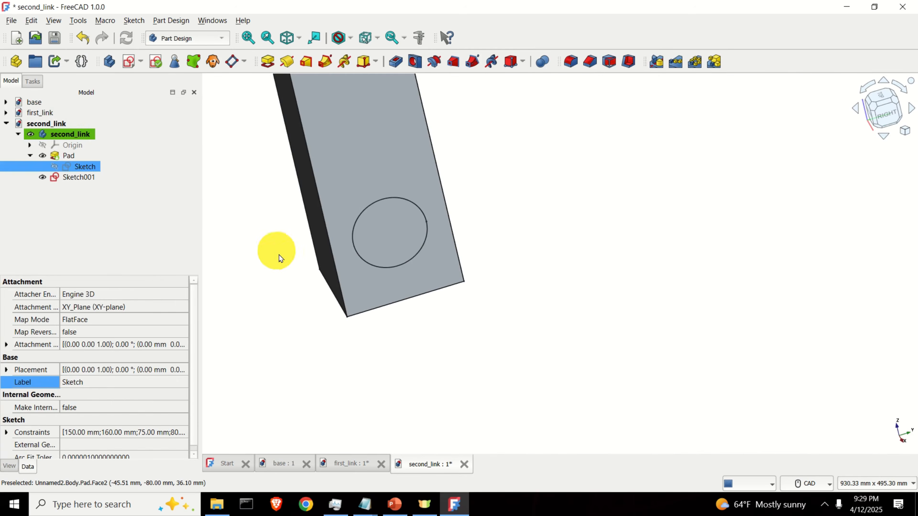
{"action": "scroll", "coordinate": [280, 258], "scroll_direction": "down", "scroll_amount": 2}
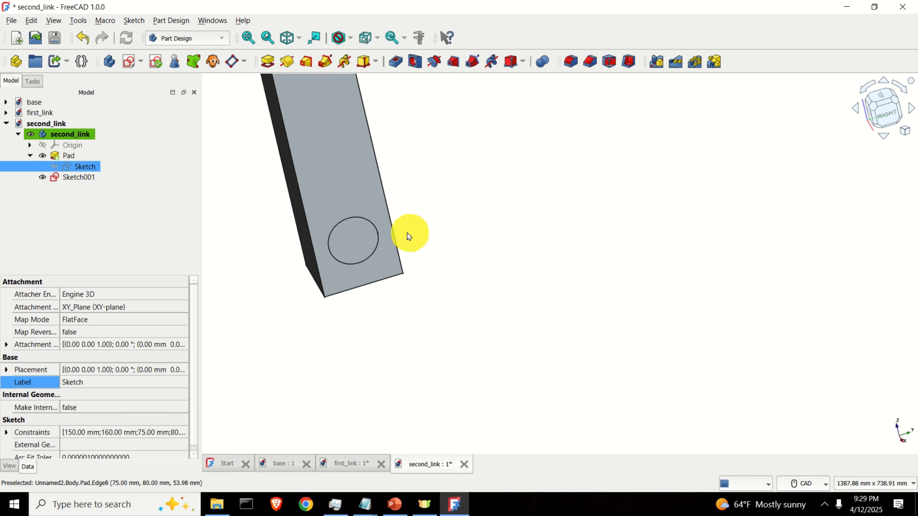
{"action": "middle_click_drag", "start_coordinate": [409, 236], "coordinate": [365, 248]}
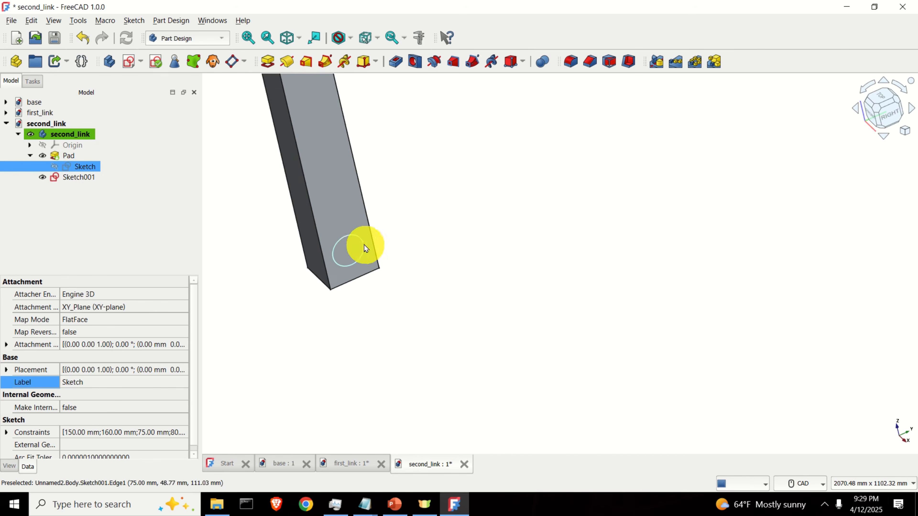
{"action": "left_click", "coordinate": [359, 241]}
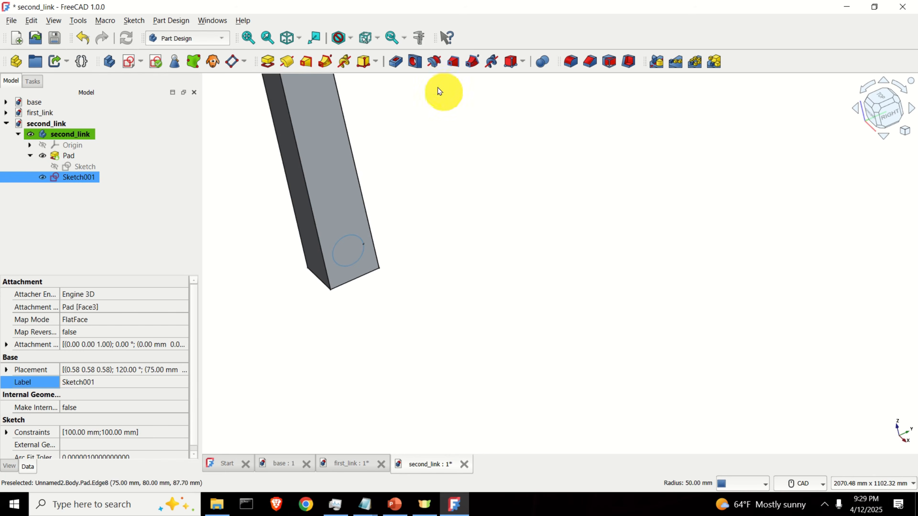
{"action": "left_click", "coordinate": [417, 64]}
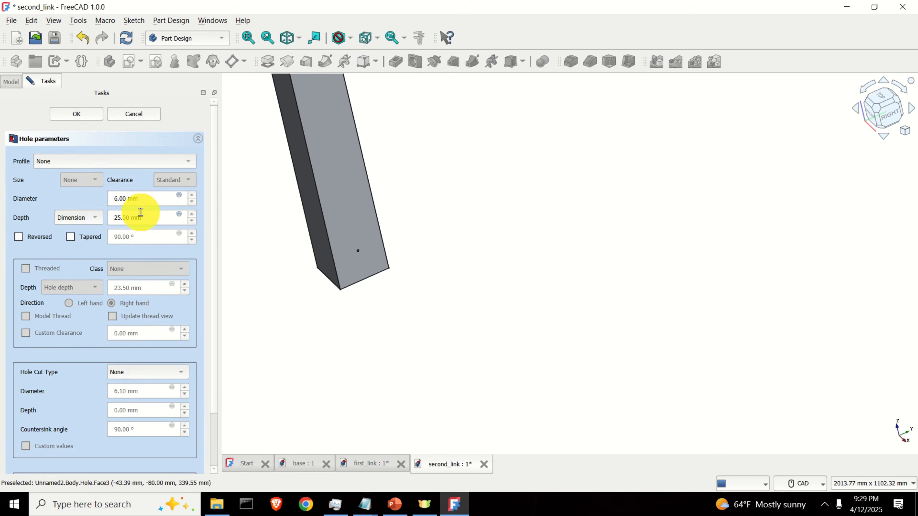
{"action": "left_click", "coordinate": [123, 197]}
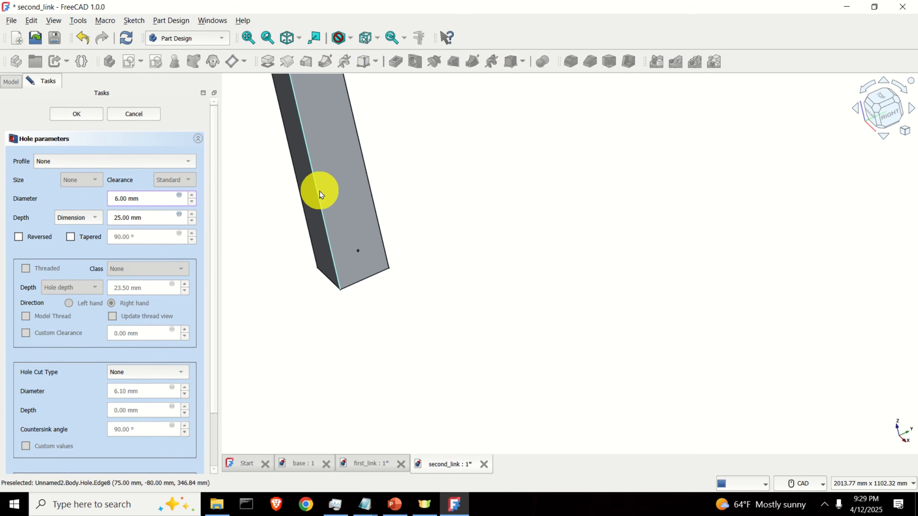
{"action": "key", "text": "Tab"}
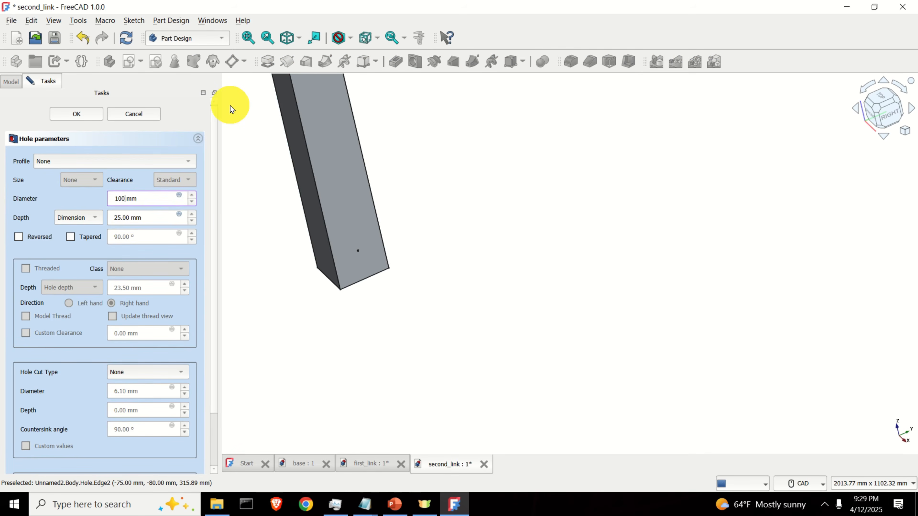
{"action": "key", "text": "Return"}
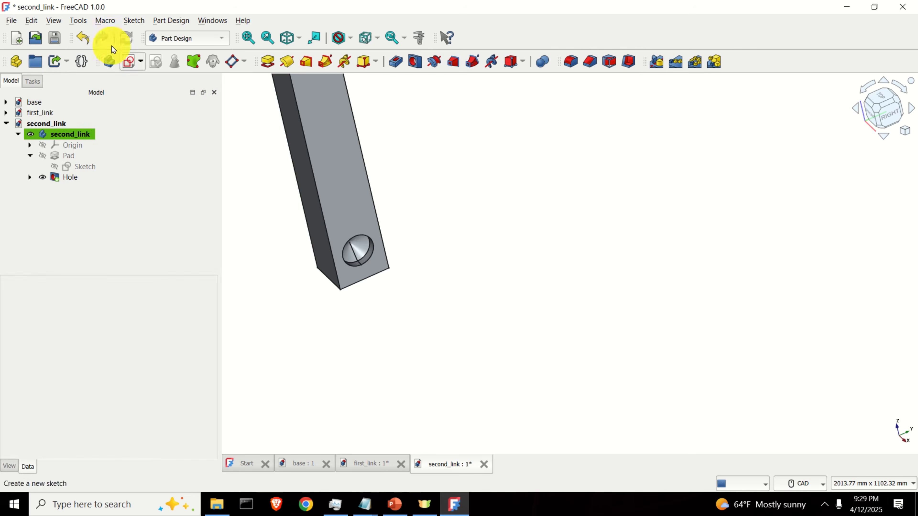
Reopen the Hole feature and set its depth to 150 mm.
{"action": "middle_click_drag", "start_coordinate": [357, 237], "coordinate": [518, 225]}
{"action": "double_click", "coordinate": [74, 178]}
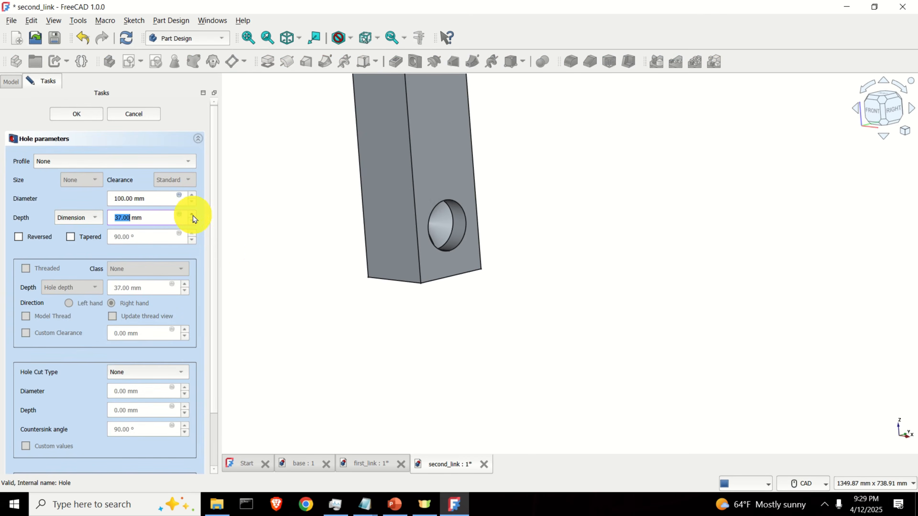
{"action": "left_click", "coordinate": [192, 215]}
{"action": "middle_click_drag", "start_coordinate": [259, 278], "coordinate": [347, 297]}
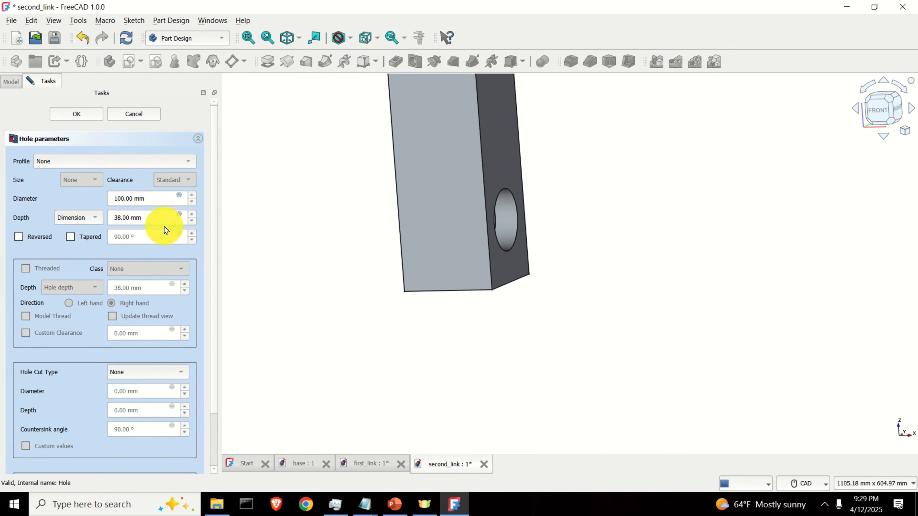
{"action": "left_click", "coordinate": [192, 215]}
{"action": "left_click", "coordinate": [130, 218]}
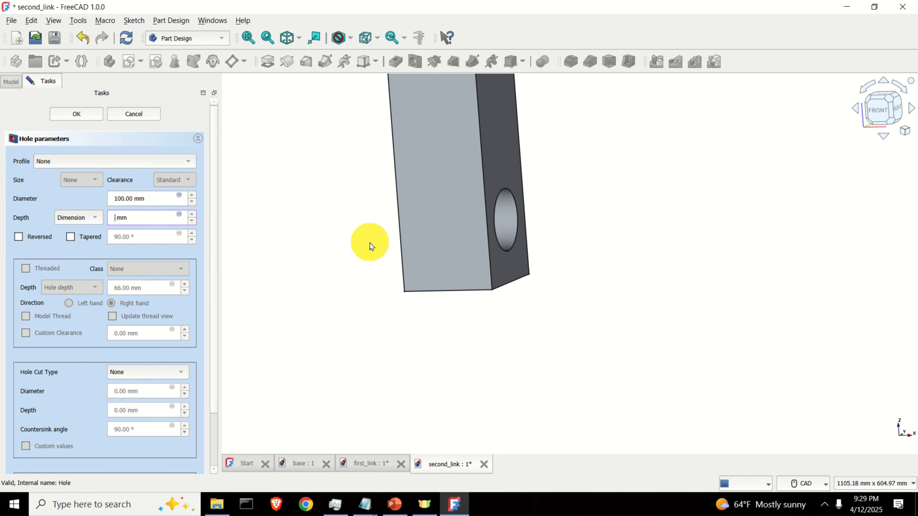
{"action": "type", "text": "150"}
{"action": "key", "text": "Return"}
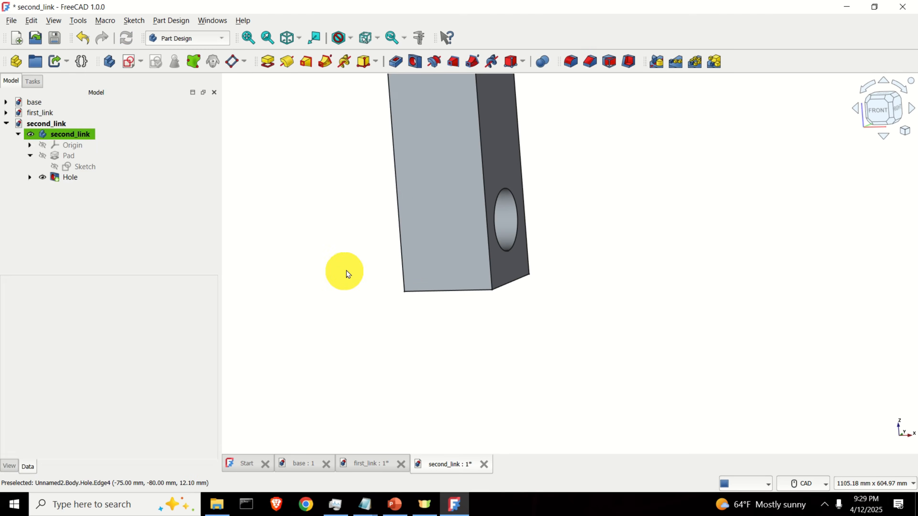
Create a new empty sketch on the XZ-plane of the second_link body and close it.
{"action": "middle_click_drag", "start_coordinate": [344, 270], "coordinate": [448, 286]}
{"action": "scroll", "coordinate": [306, 184], "scroll_direction": "up", "scroll_amount": 1}
{"action": "scroll", "coordinate": [308, 193], "scroll_direction": "down", "scroll_amount": 2}
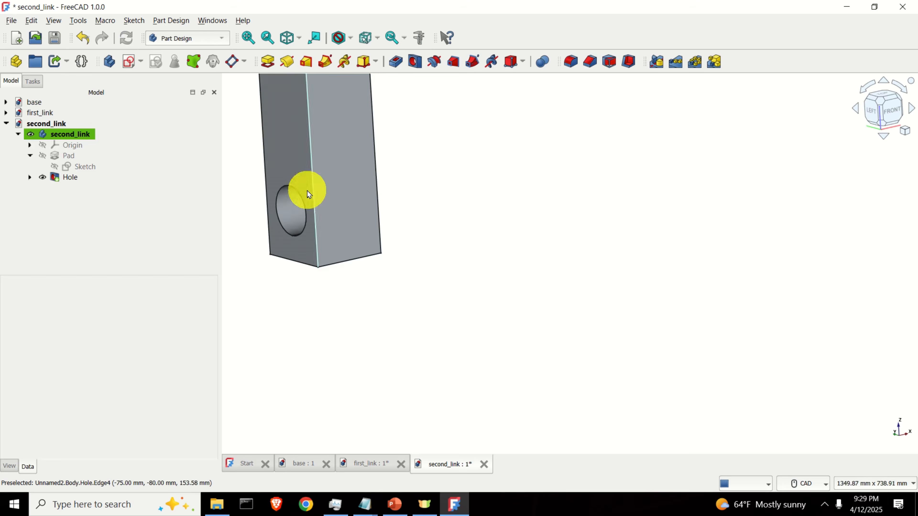
{"action": "scroll", "coordinate": [365, 188], "scroll_direction": "down", "scroll_amount": 1}
{"action": "middle_click_drag", "start_coordinate": [475, 195], "coordinate": [376, 195]}
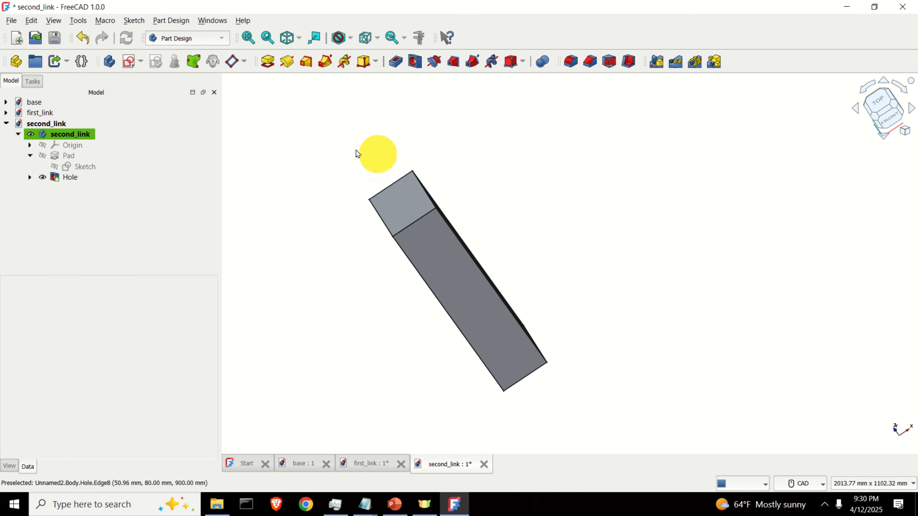
{"action": "left_click", "coordinate": [79, 145]}
{"action": "left_click", "coordinate": [83, 133]}
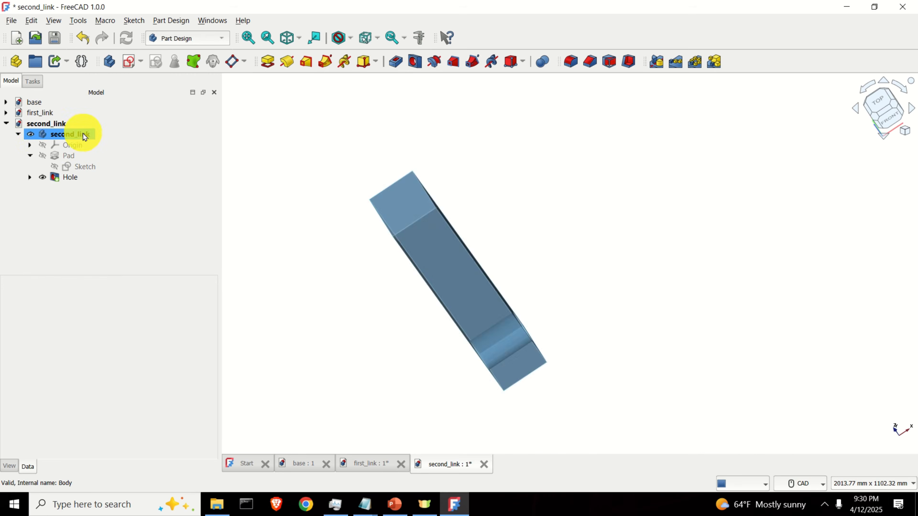
{"action": "left_click", "coordinate": [128, 62]}
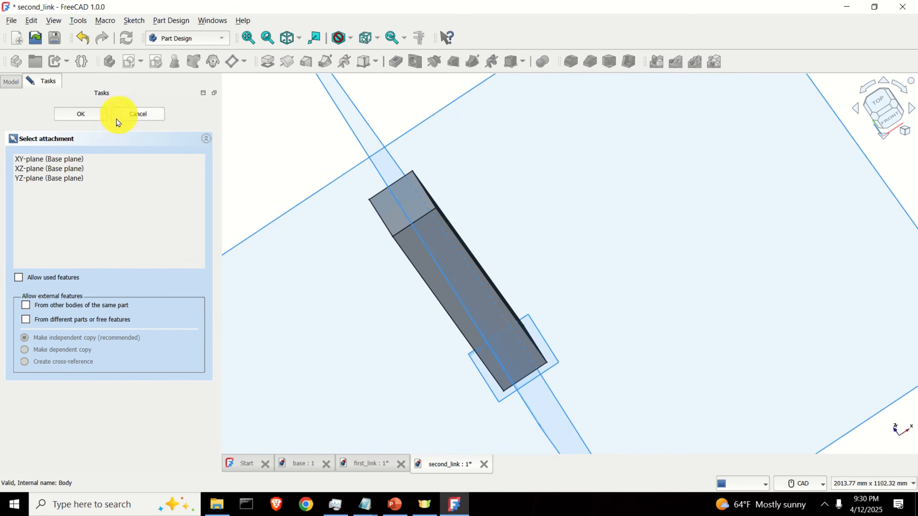
{"action": "left_click", "coordinate": [62, 169]}
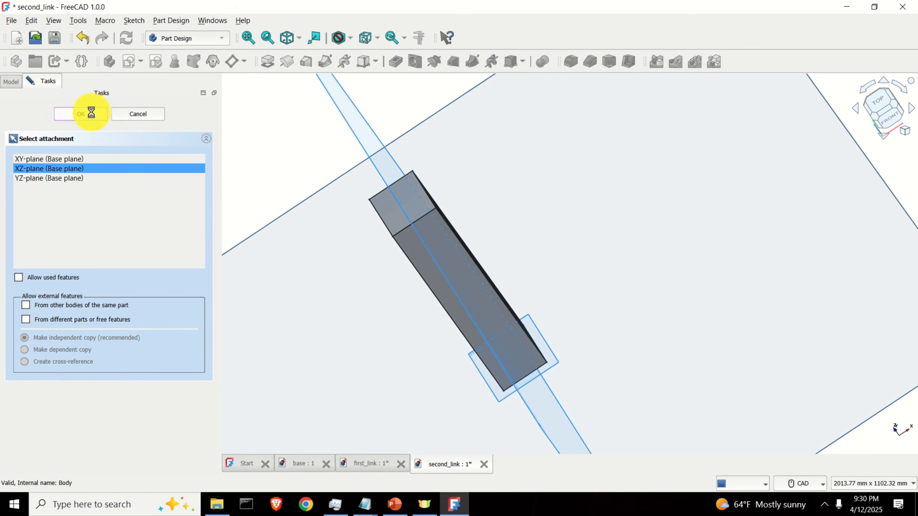
{"action": "left_click", "coordinate": [91, 112]}
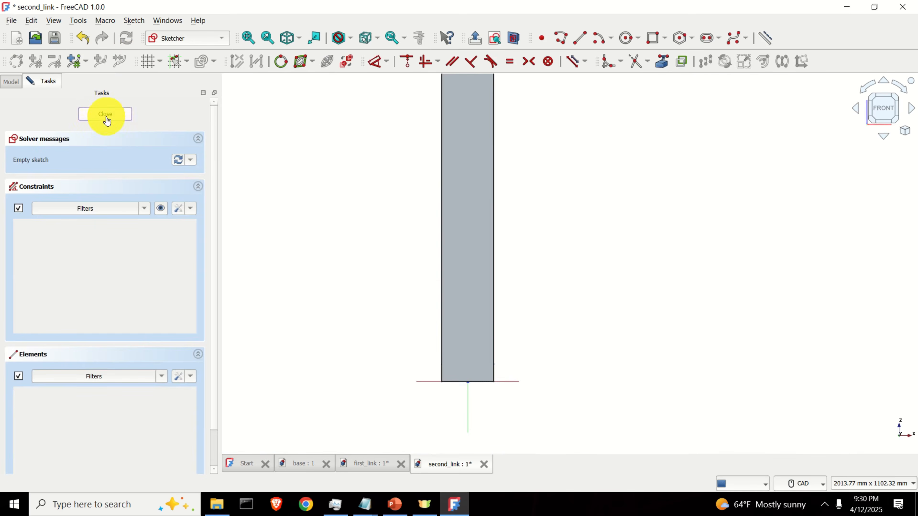
{"action": "left_click", "coordinate": [106, 118]}
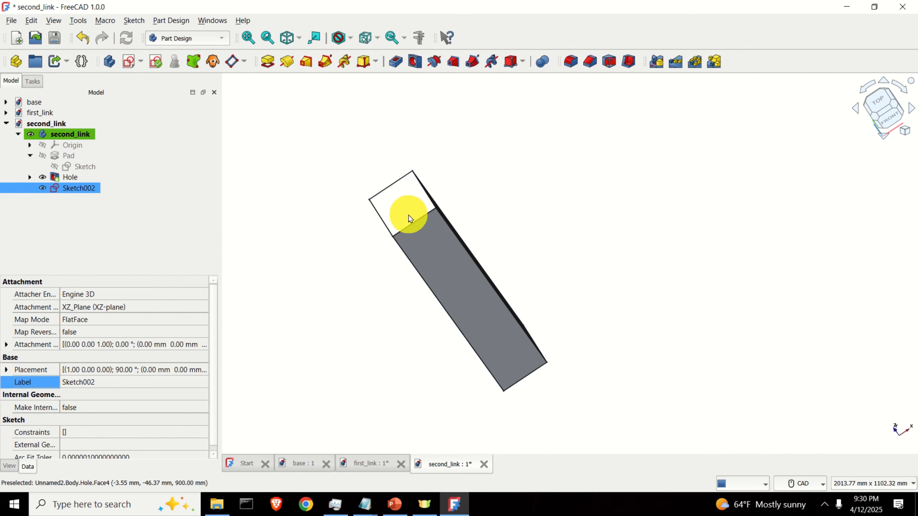
Attach Sketch002 to the rectangular end face farthest from the hole, using the suggested plane face method.
{"action": "left_click", "coordinate": [399, 209]}
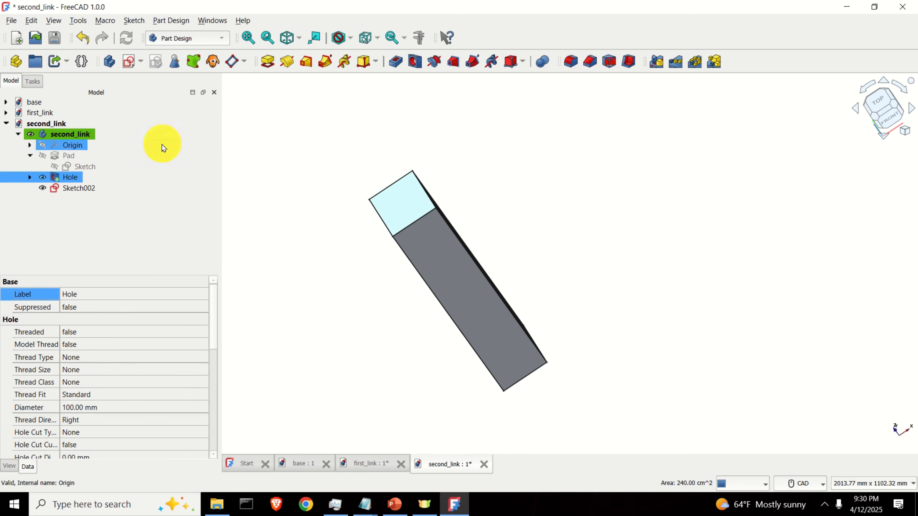
{"action": "left_click", "coordinate": [141, 61]}
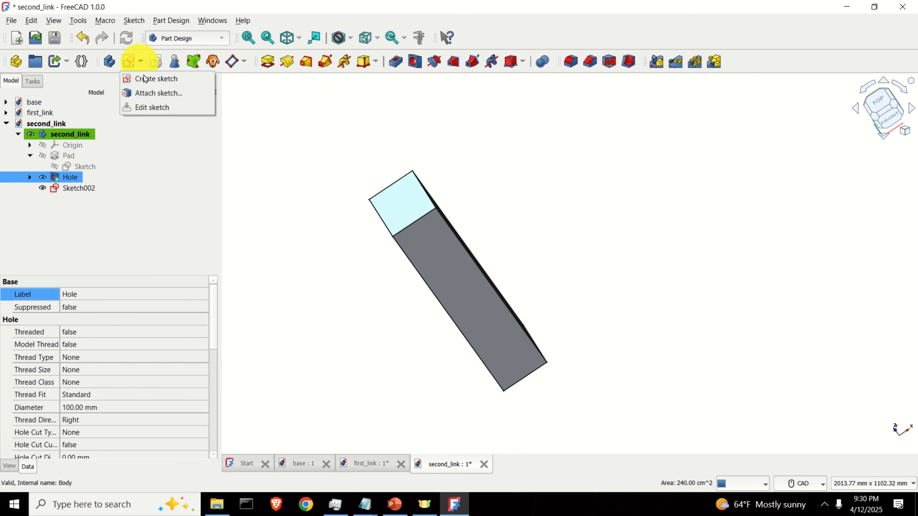
{"action": "left_click", "coordinate": [157, 94]}
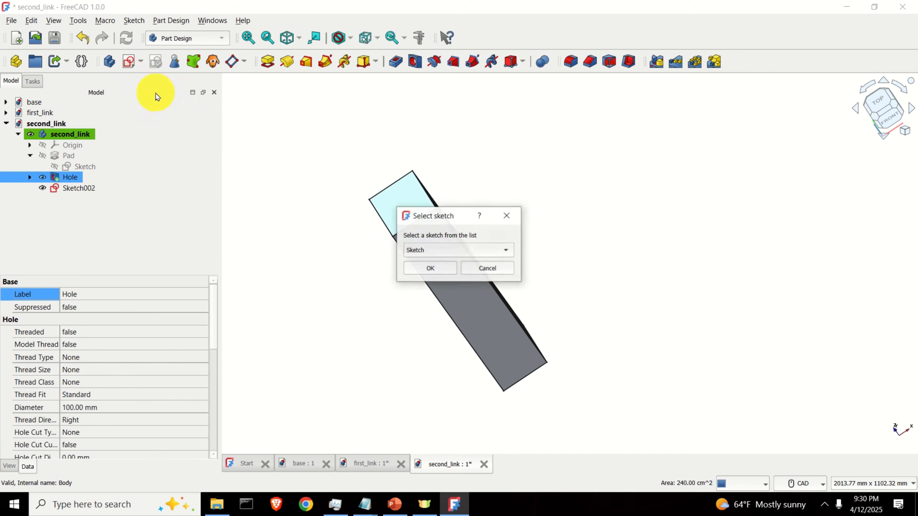
{"action": "left_click", "coordinate": [444, 259]}
{"action": "left_click", "coordinate": [449, 272]}
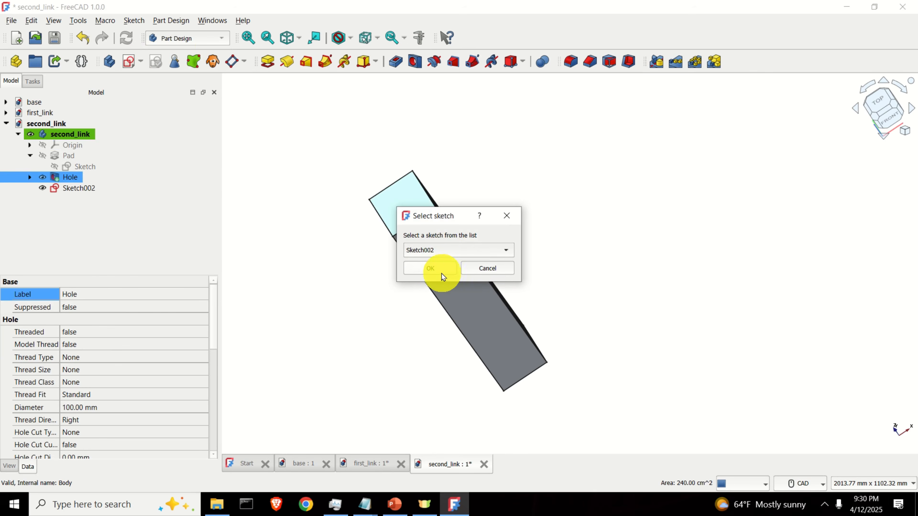
{"action": "left_click", "coordinate": [441, 275]}
{"action": "left_click", "coordinate": [452, 268]}
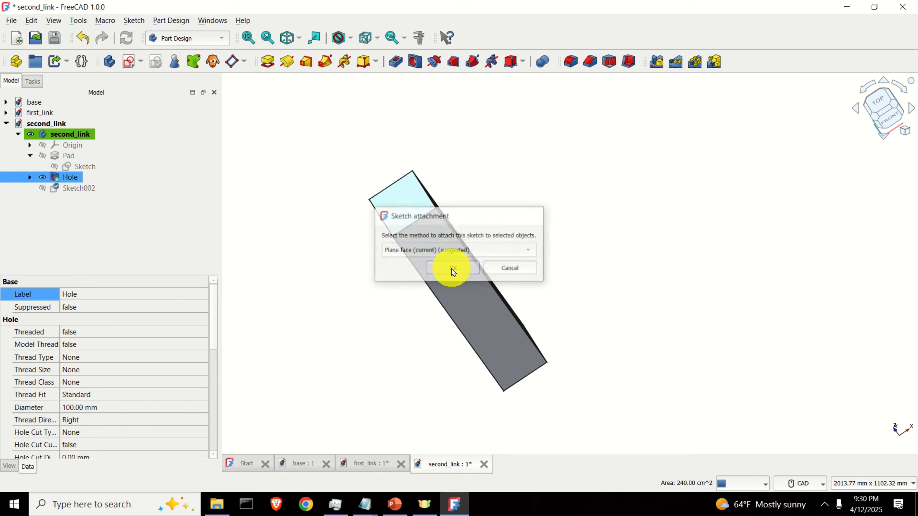
Open Sketch002 for editing and display the sketch grid.
{"action": "double_click", "coordinate": [86, 187]}
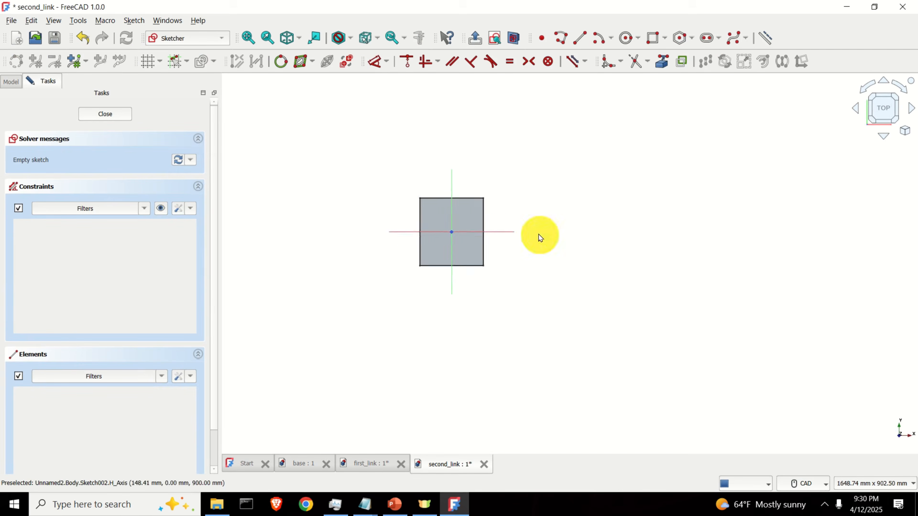
{"action": "scroll", "coordinate": [463, 221], "scroll_direction": "up", "scroll_amount": 4}
{"action": "left_click", "coordinate": [149, 61]}
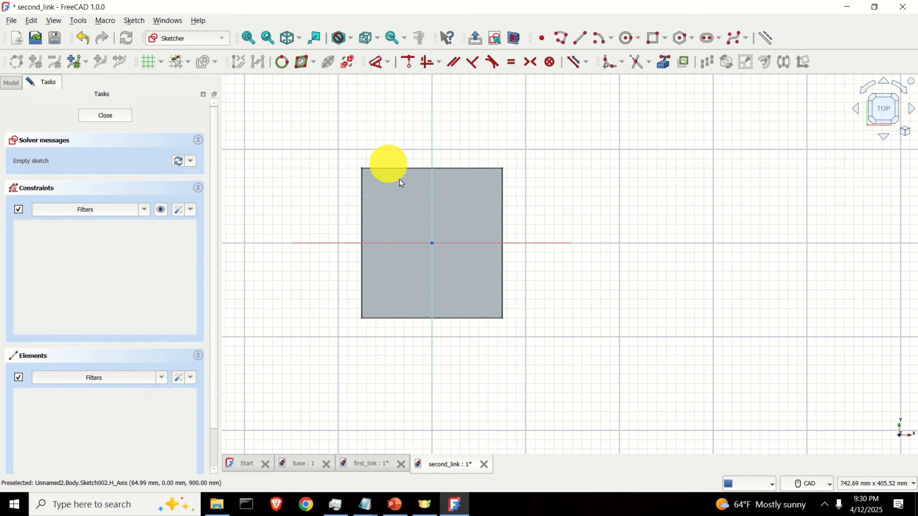
{"action": "scroll", "coordinate": [433, 186], "scroll_direction": "up", "scroll_amount": 4}
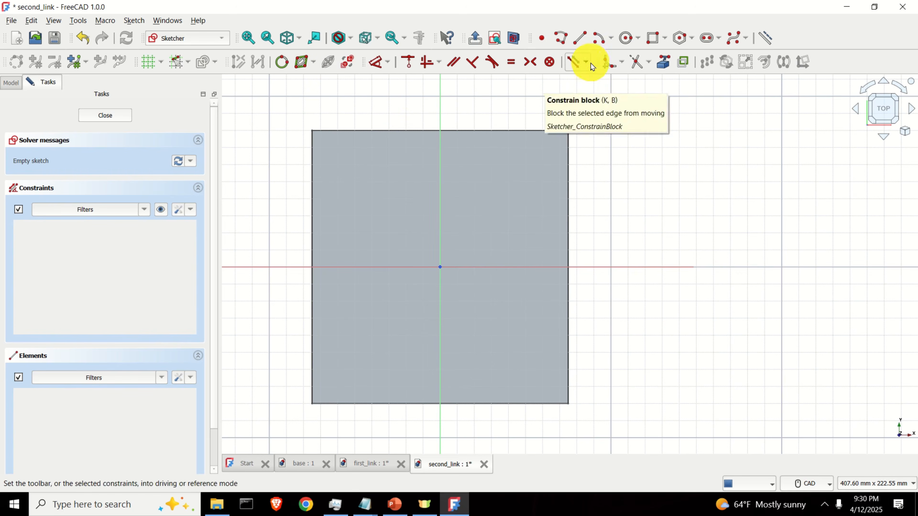
{"action": "left_click", "coordinate": [653, 38]}
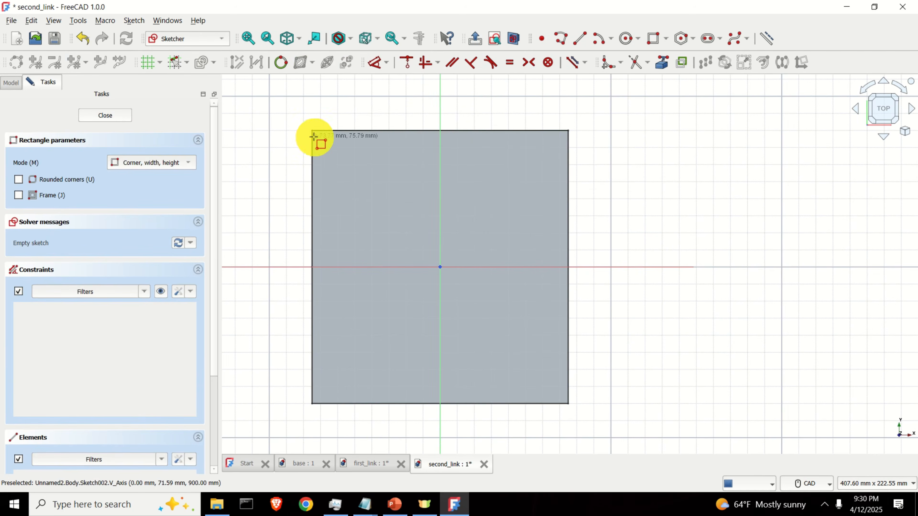
{"action": "scroll", "coordinate": [314, 130], "scroll_direction": "up", "scroll_amount": 2}
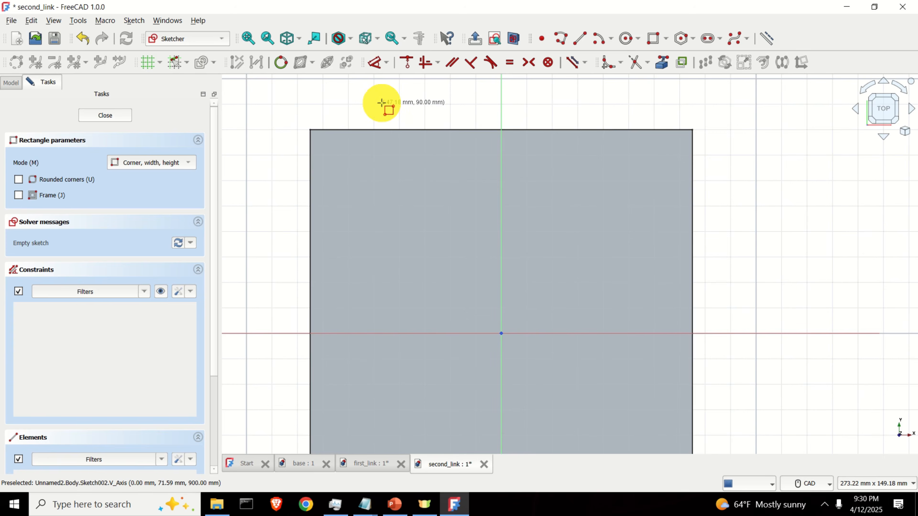
{"action": "key", "text": "Escape"}
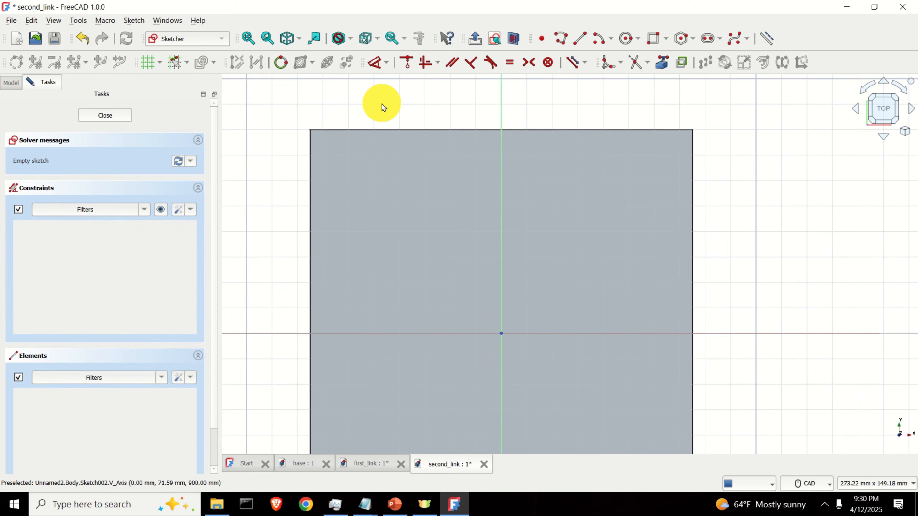
Project the four corner vertices of the rectangular end face into Sketch002 as external geometry.
{"action": "left_click", "coordinate": [663, 64]}
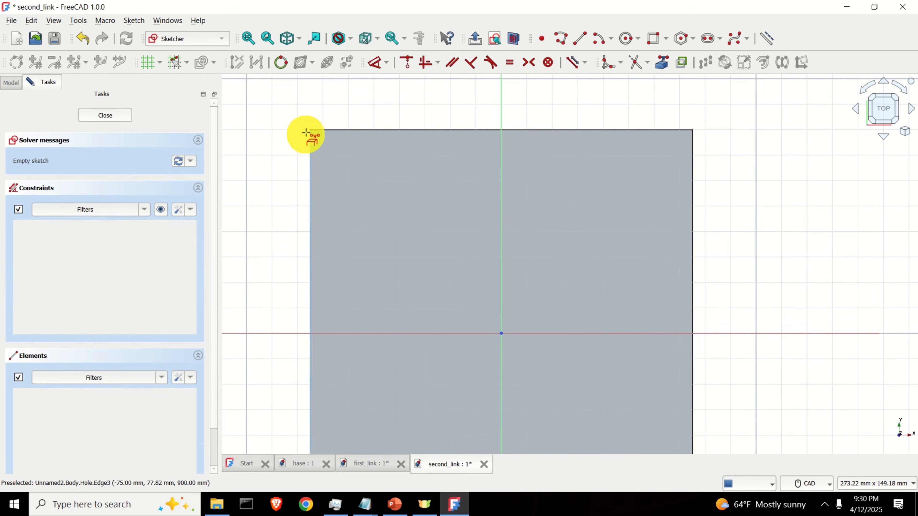
{"action": "scroll", "coordinate": [310, 129], "scroll_direction": "up", "scroll_amount": 4}
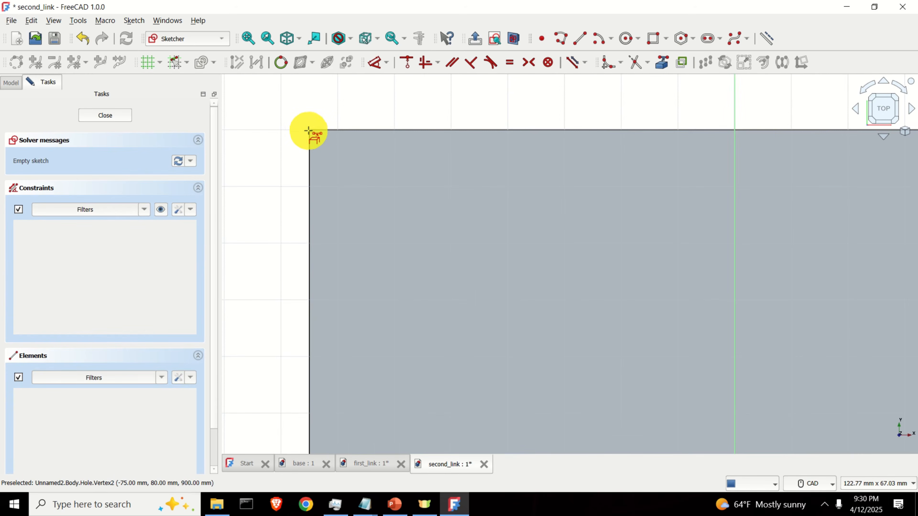
{"action": "left_click", "coordinate": [308, 131]}
{"action": "scroll", "coordinate": [496, 191], "scroll_direction": "down", "scroll_amount": 4}
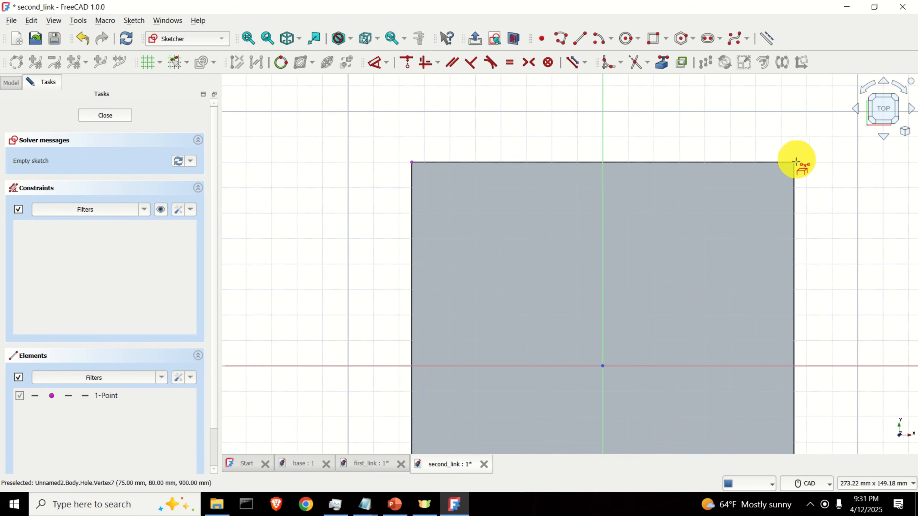
{"action": "scroll", "coordinate": [793, 163], "scroll_direction": "up", "scroll_amount": 4}
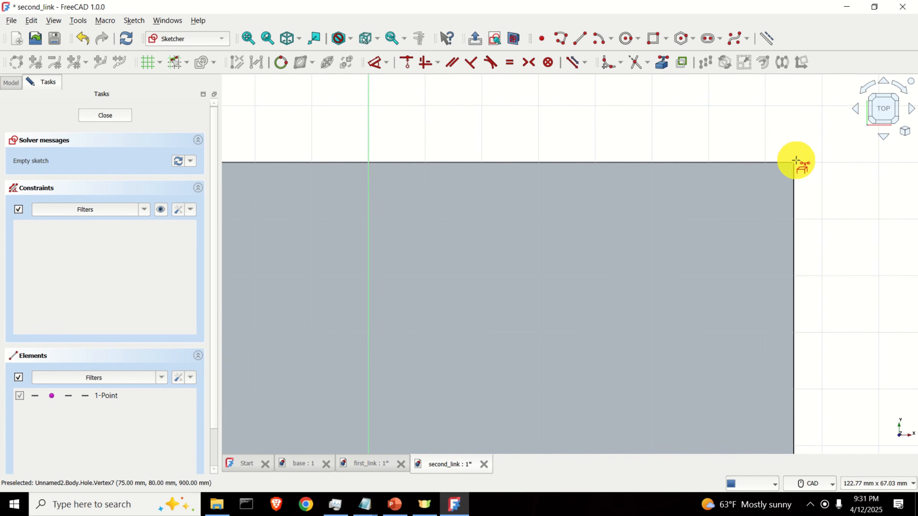
{"action": "left_click", "coordinate": [793, 162]}
{"action": "scroll", "coordinate": [811, 190], "scroll_direction": "down", "scroll_amount": 5}
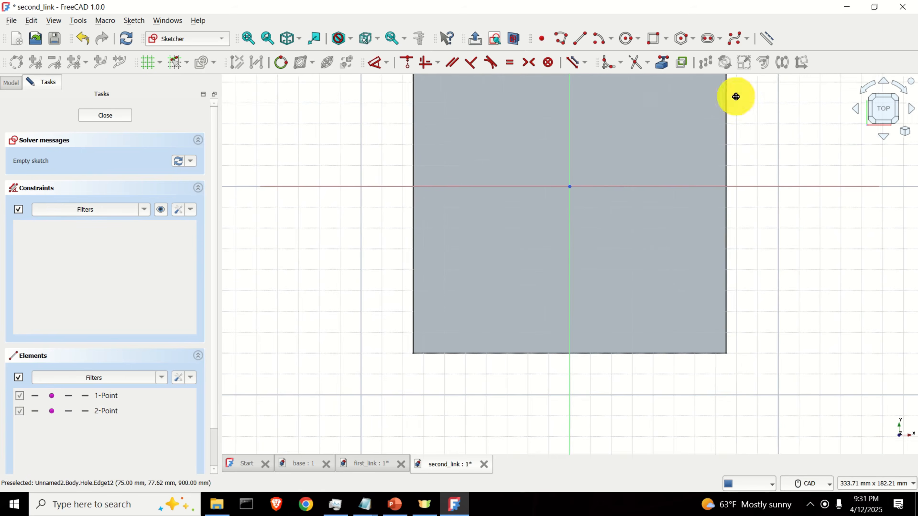
{"action": "left_click", "coordinate": [721, 348]}
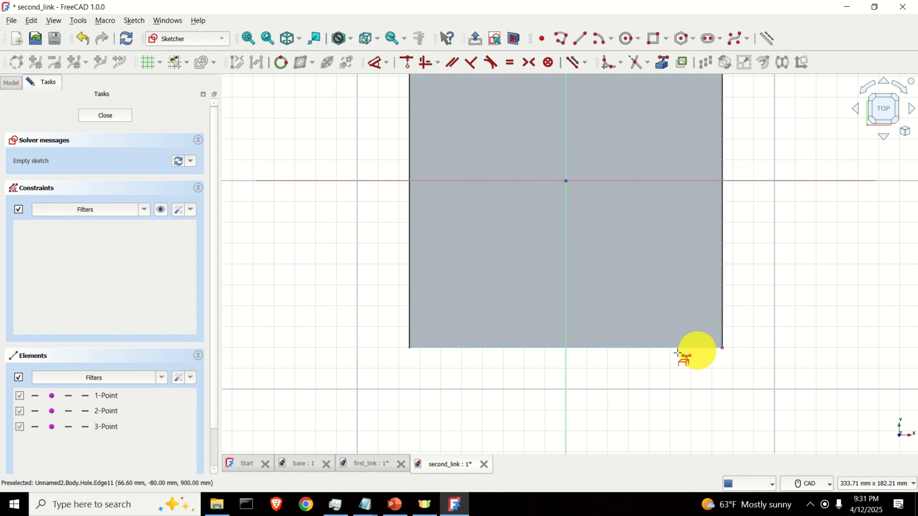
{"action": "left_click", "coordinate": [409, 348]}
{"action": "key", "text": "Escape"}
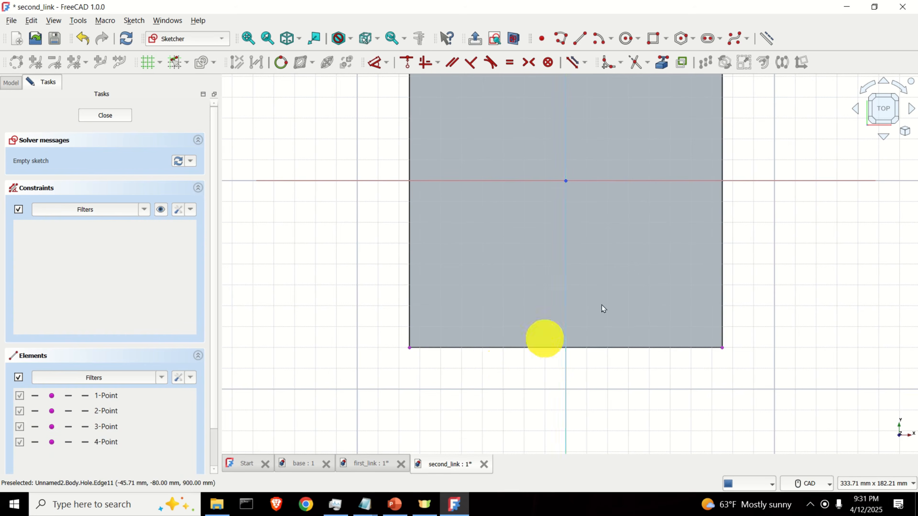
Draw a rectangle about 31 mm wide and 160 mm high from the face's upper-left corner to its bottom edge.
{"action": "scroll", "coordinate": [603, 306], "scroll_direction": "down", "scroll_amount": 4}
{"action": "middle_click_drag", "start_coordinate": [705, 258], "coordinate": [622, 353]}
{"action": "scroll", "coordinate": [487, 217], "scroll_direction": "up", "scroll_amount": 1}
{"action": "middle_click_drag", "start_coordinate": [488, 218], "coordinate": [467, 126]}
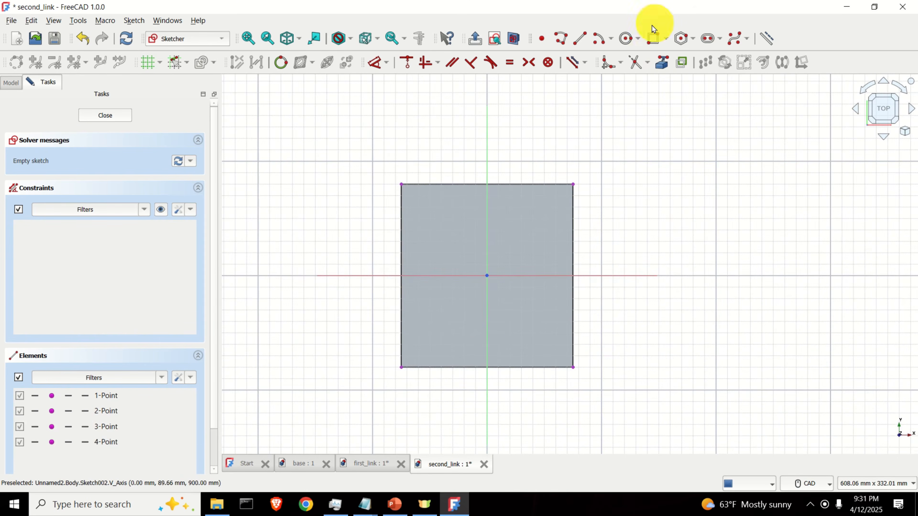
{"action": "left_click", "coordinate": [654, 38]}
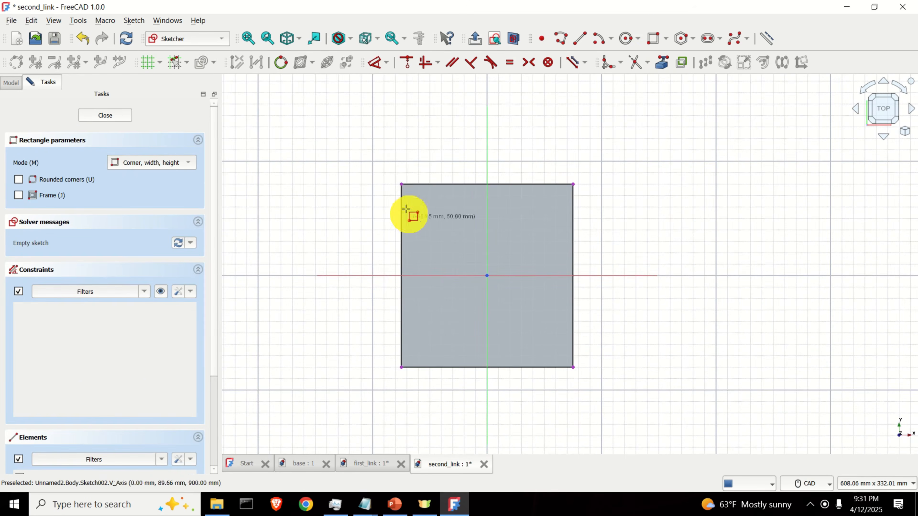
{"action": "scroll", "coordinate": [400, 185], "scroll_direction": "up", "scroll_amount": 2}
{"action": "left_click", "coordinate": [401, 183]}
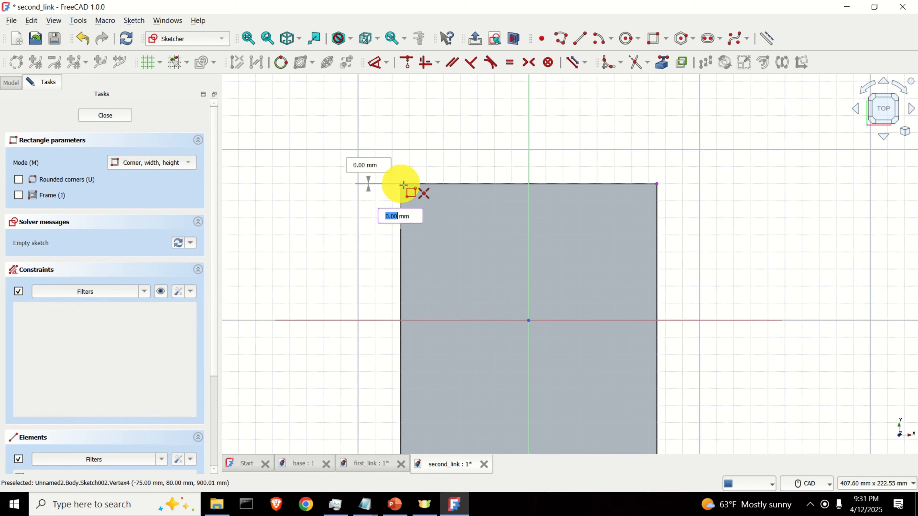
{"action": "middle_click_drag", "start_coordinate": [473, 412], "coordinate": [466, 290]}
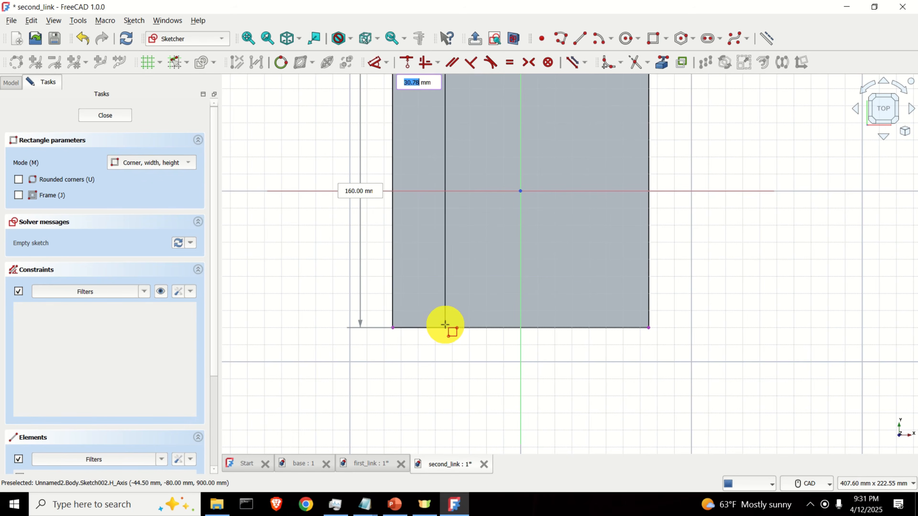
{"action": "left_click", "coordinate": [445, 324]}
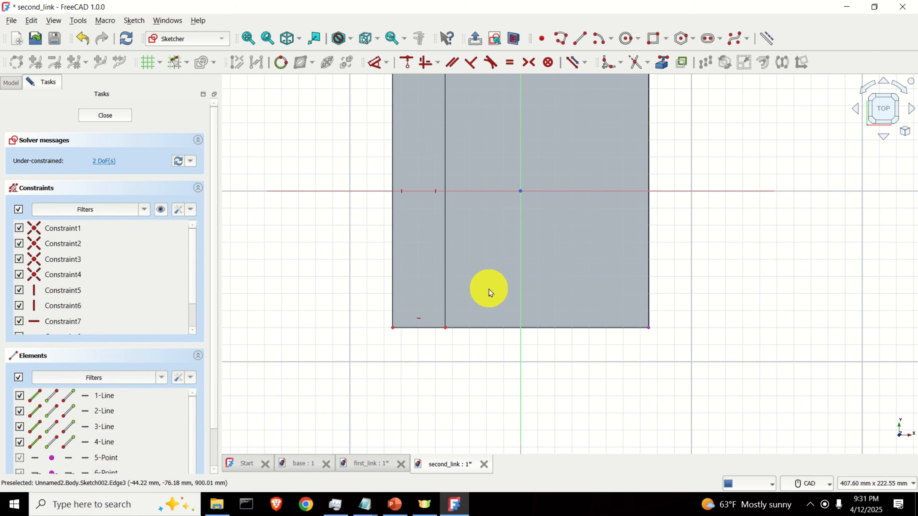
Draw a second rectangle about 32 mm wide and 160 mm high along the face's right edge, starting at its upper-right corner.
{"action": "scroll", "coordinate": [463, 197], "scroll_direction": "up", "scroll_amount": 3}
{"action": "scroll", "coordinate": [481, 266], "scroll_direction": "down", "scroll_amount": 2}
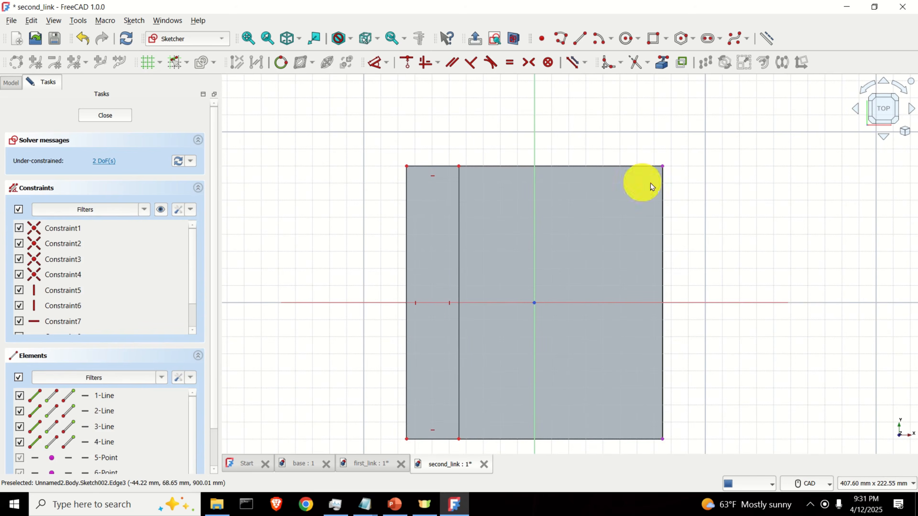
{"action": "left_click", "coordinate": [653, 38]}
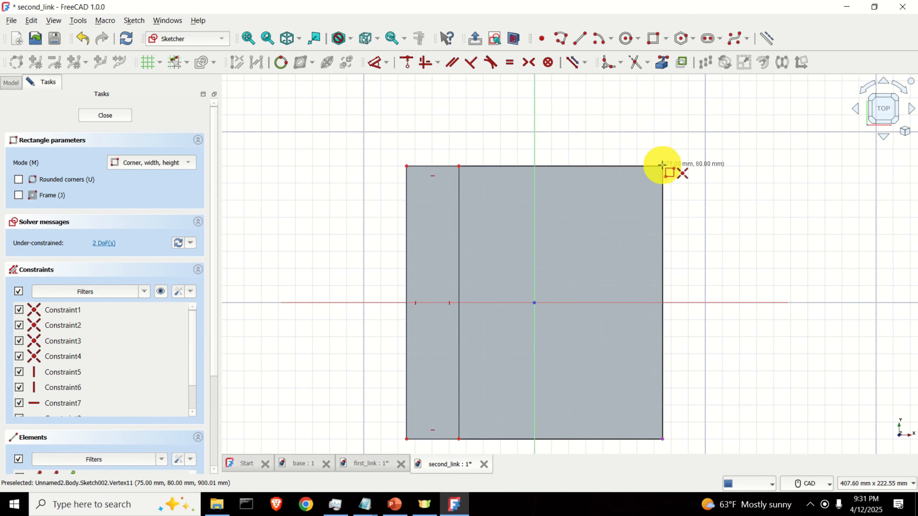
{"action": "left_click", "coordinate": [662, 166]}
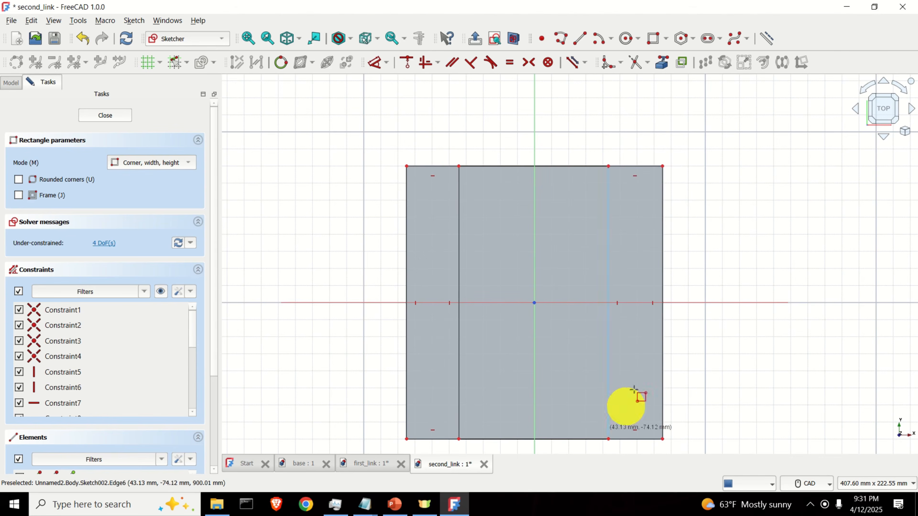
{"action": "left_click", "coordinate": [608, 439]}
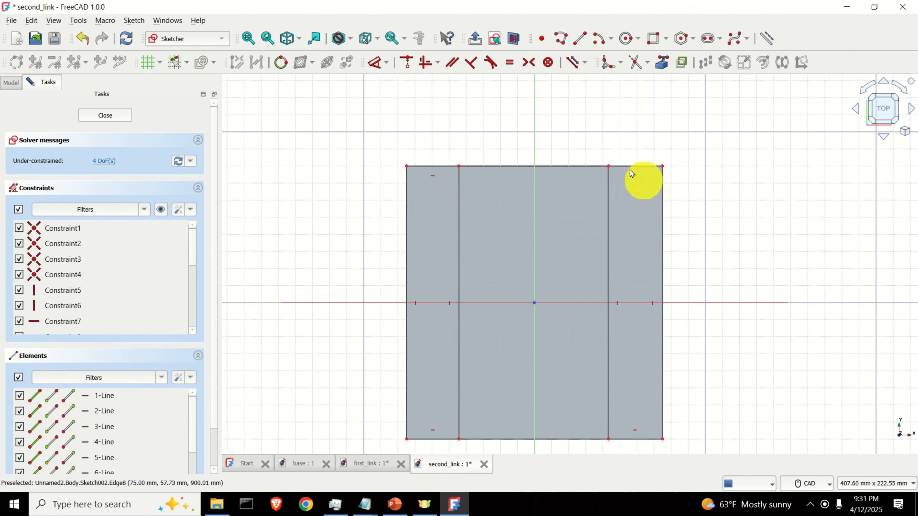
Constrain the left rectangle to a vertical length of 160 mm and a horizontal width of 30 mm.
{"action": "left_click", "coordinate": [458, 209]}
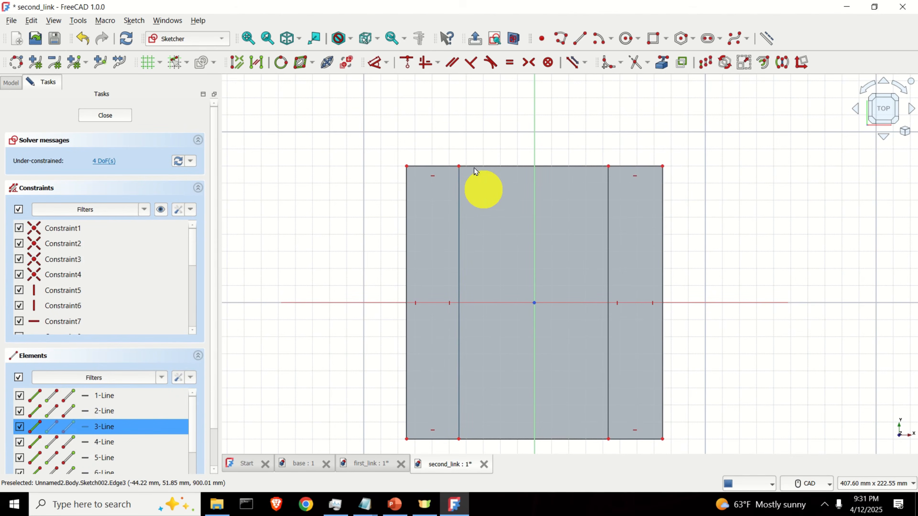
{"action": "left_click", "coordinate": [386, 62]}
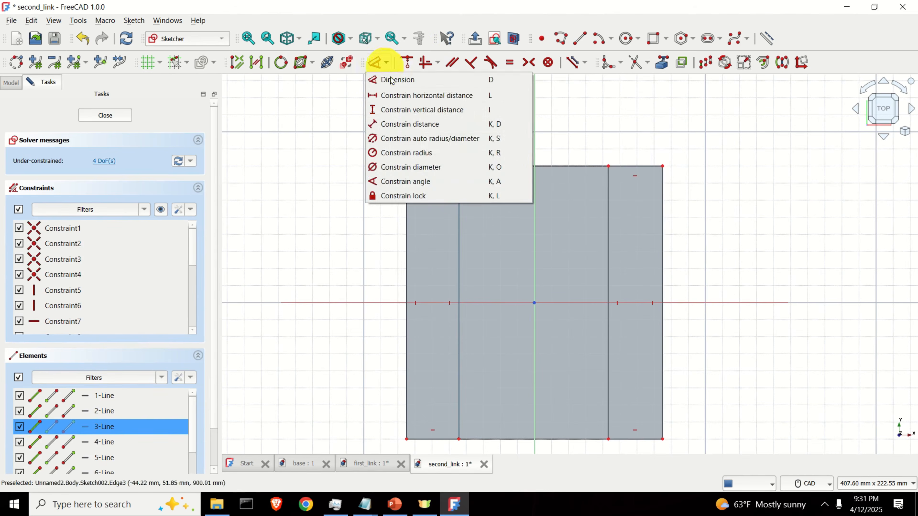
{"action": "left_click", "coordinate": [421, 110]}
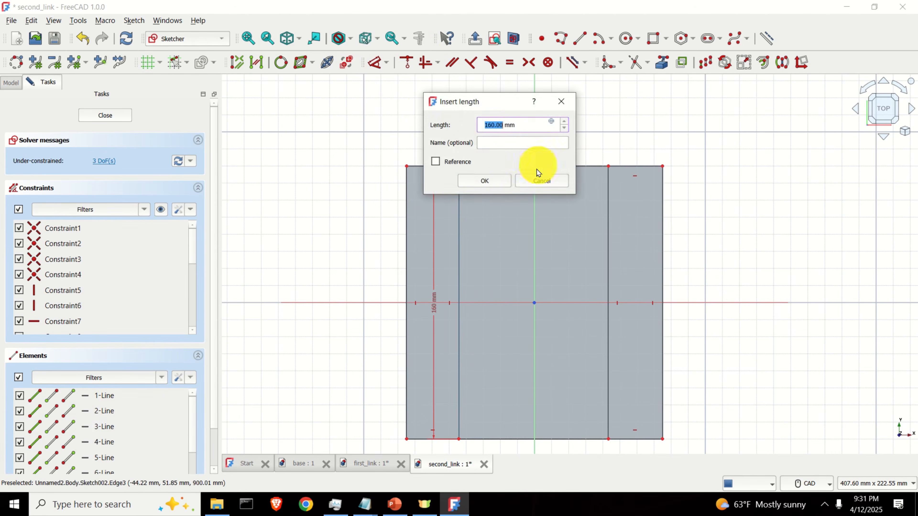
{"action": "left_click", "coordinate": [495, 183]}
{"action": "left_click", "coordinate": [437, 167]}
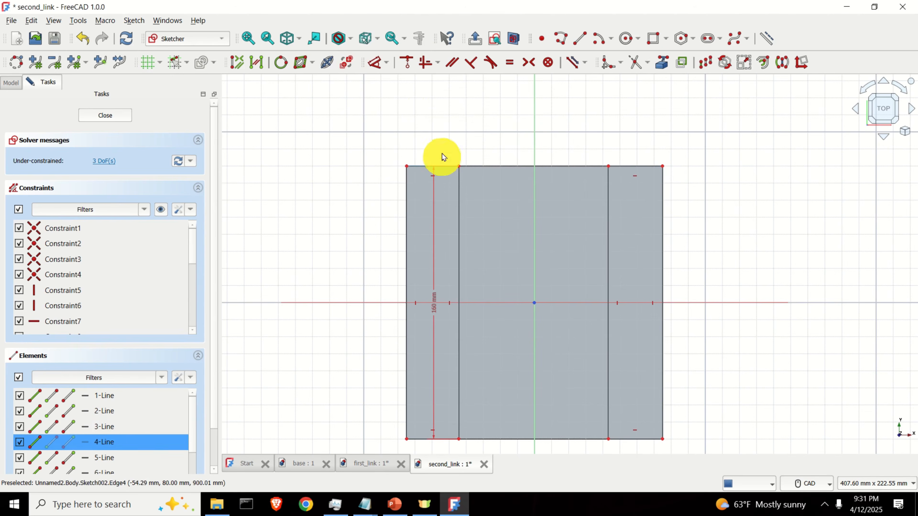
{"action": "left_click", "coordinate": [386, 62]}
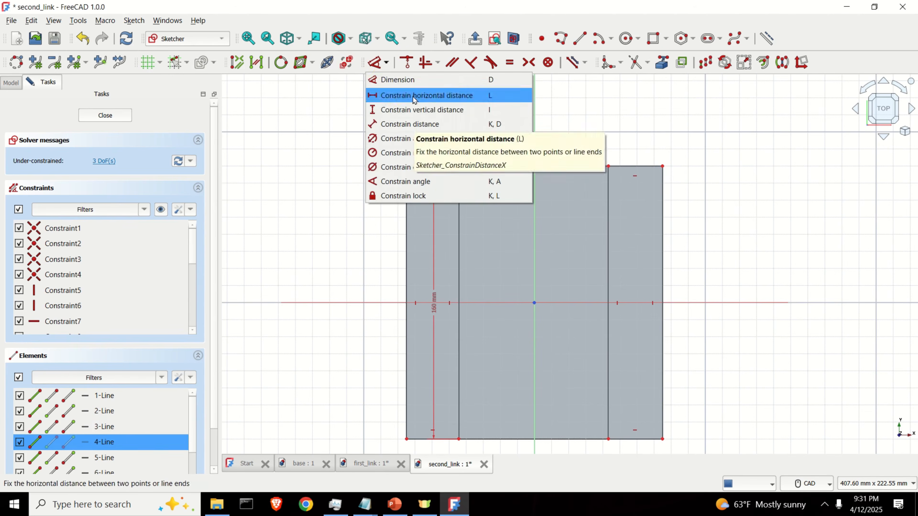
{"action": "left_click", "coordinate": [439, 93]}
{"action": "type", "text": "3"}
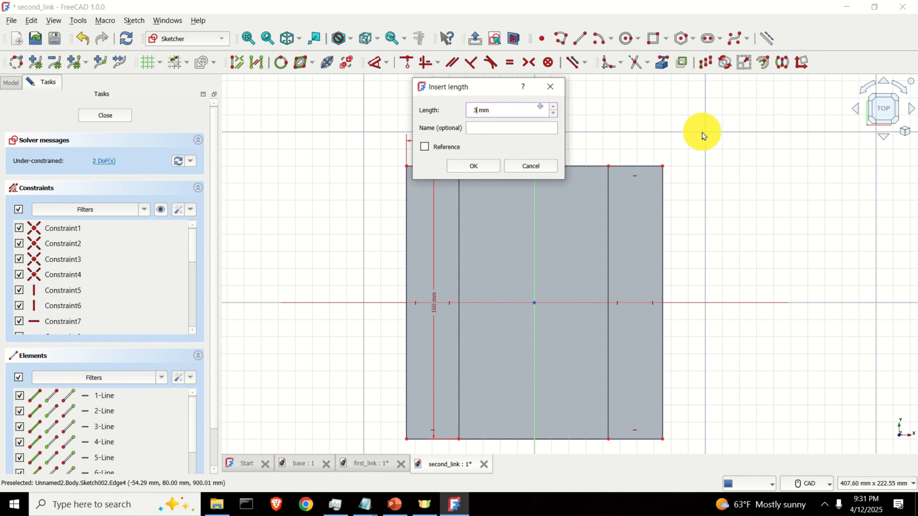
{"action": "type", "text": "0"}
{"action": "key", "text": "Return"}
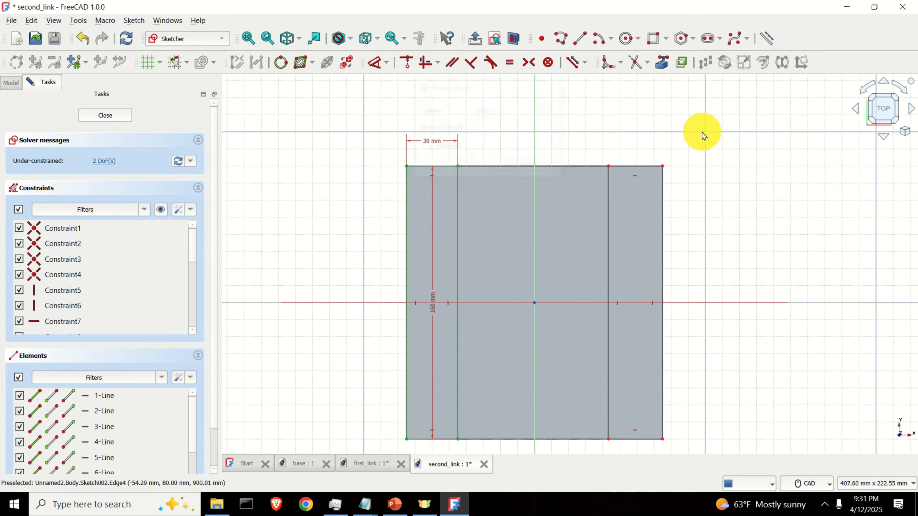
Constrain the right rectangle to a vertical length of 160 mm and a horizontal width of 30 mm.
{"action": "left_click", "coordinate": [606, 210]}
{"action": "left_click", "coordinate": [386, 62]}
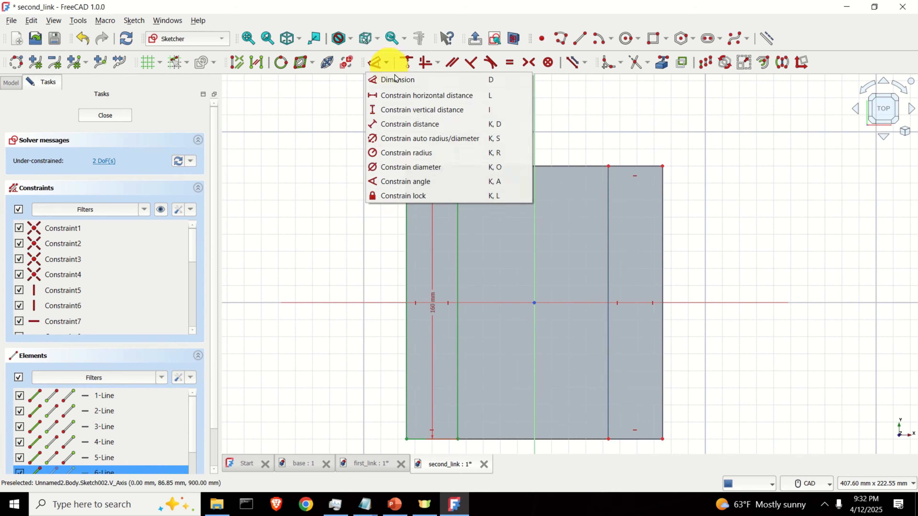
{"action": "left_click", "coordinate": [431, 110]}
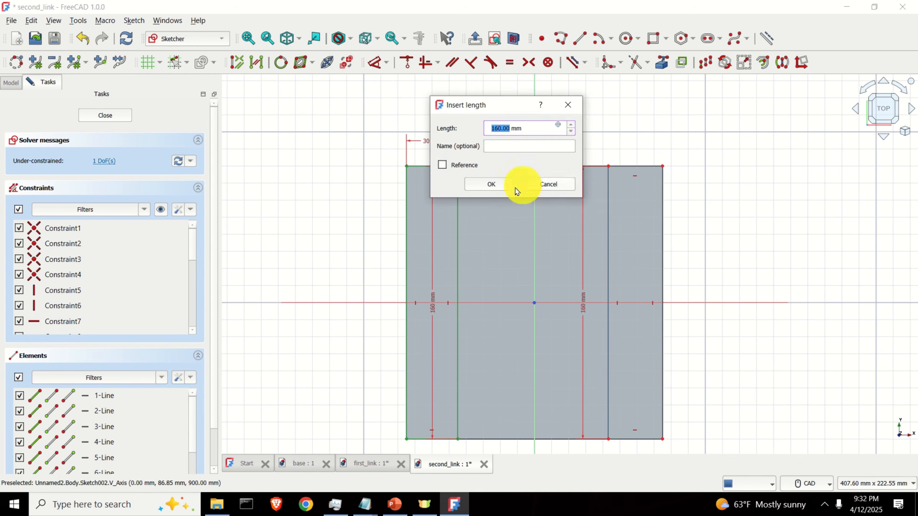
{"action": "left_click", "coordinate": [496, 184]}
{"action": "left_click", "coordinate": [646, 167]}
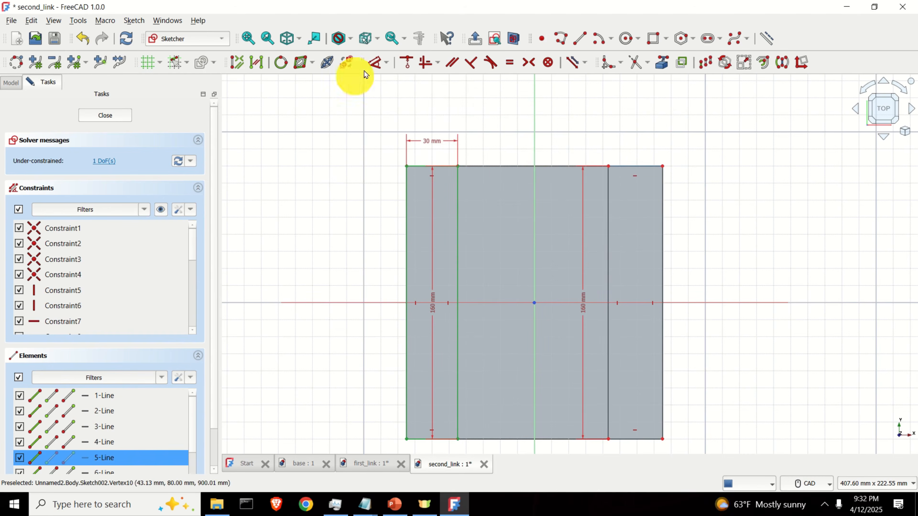
{"action": "left_click", "coordinate": [387, 64]}
{"action": "left_click", "coordinate": [409, 96]}
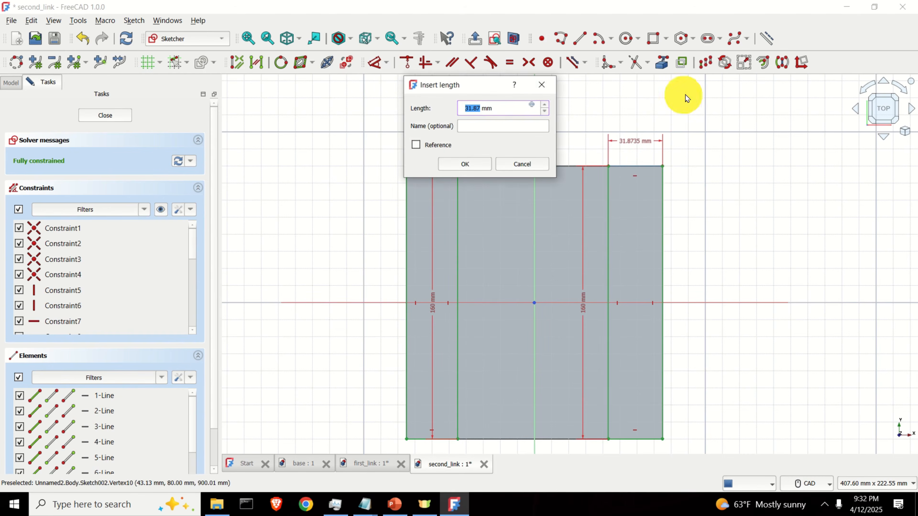
{"action": "type", "text": "30"}
{"action": "key", "text": "Return"}
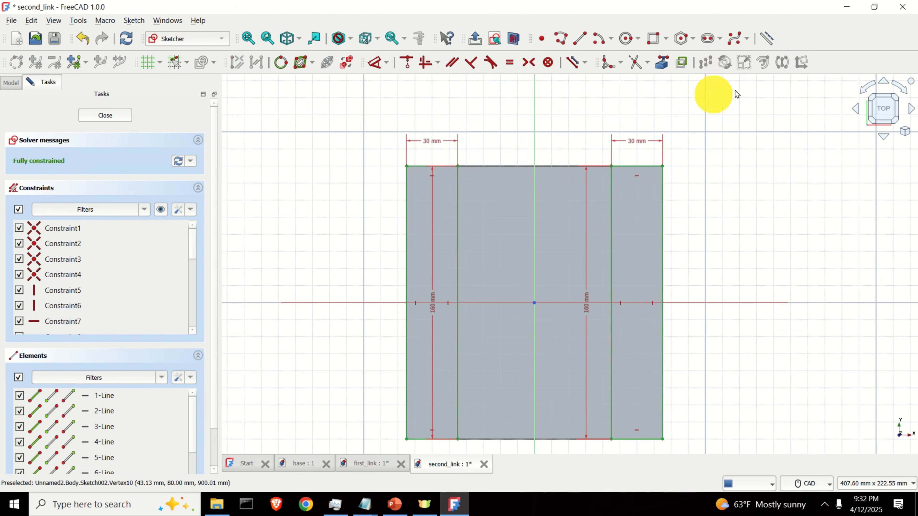
Try to add a 45 mm horizontal distance constraint between the left rectangle's lower inner corner and the origin.
{"action": "scroll", "coordinate": [635, 293], "scroll_direction": "up", "scroll_amount": 3}
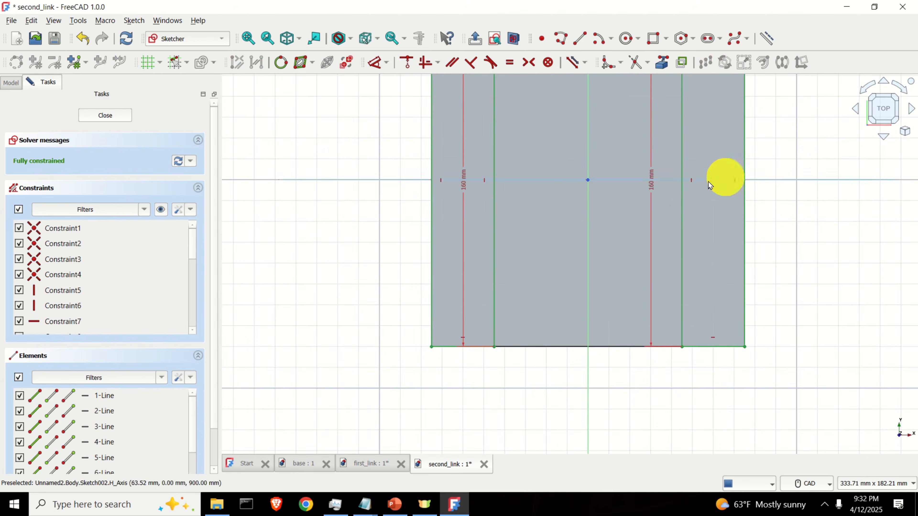
{"action": "scroll", "coordinate": [725, 181], "scroll_direction": "down", "scroll_amount": 3}
{"action": "middle_click_drag", "start_coordinate": [612, 221], "coordinate": [551, 308]}
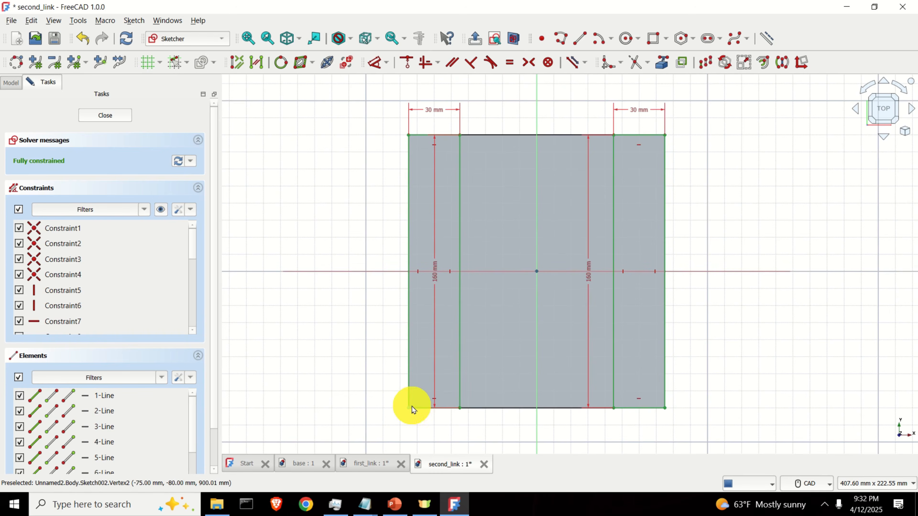
{"action": "left_click", "coordinate": [460, 409]}
{"action": "left_click", "coordinate": [386, 62]}
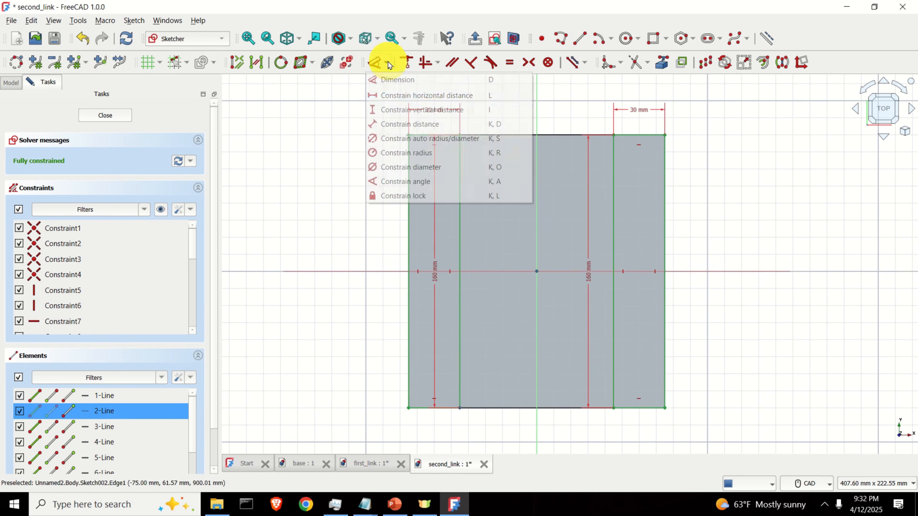
{"action": "left_click", "coordinate": [414, 94]}
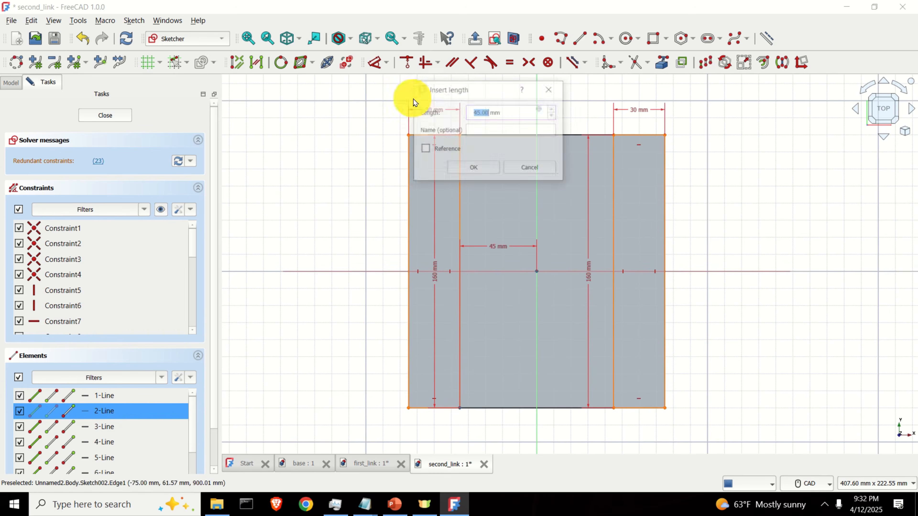
{"action": "left_click", "coordinate": [477, 168]}
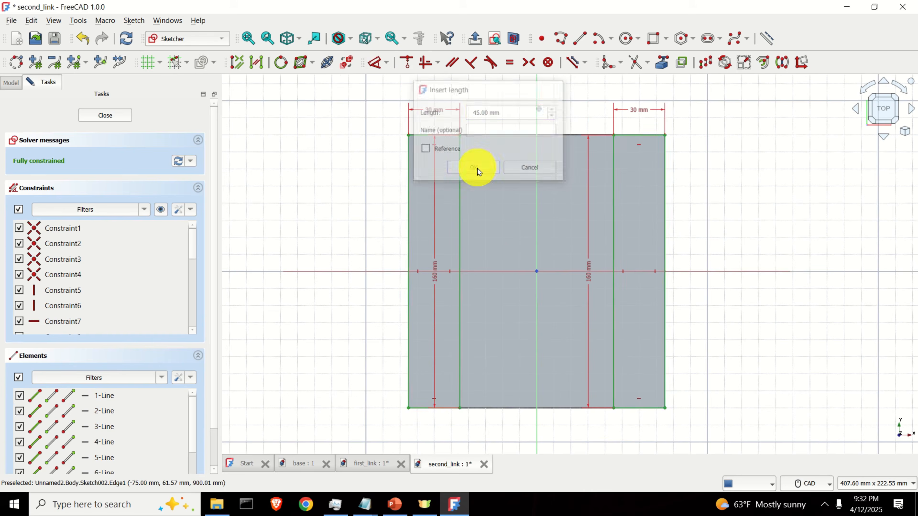
Try to add an 80 mm vertical distance constraint between the left rectangle's lower inner corner and the origin.
{"action": "left_click", "coordinate": [459, 409]}
{"action": "left_click", "coordinate": [385, 63]}
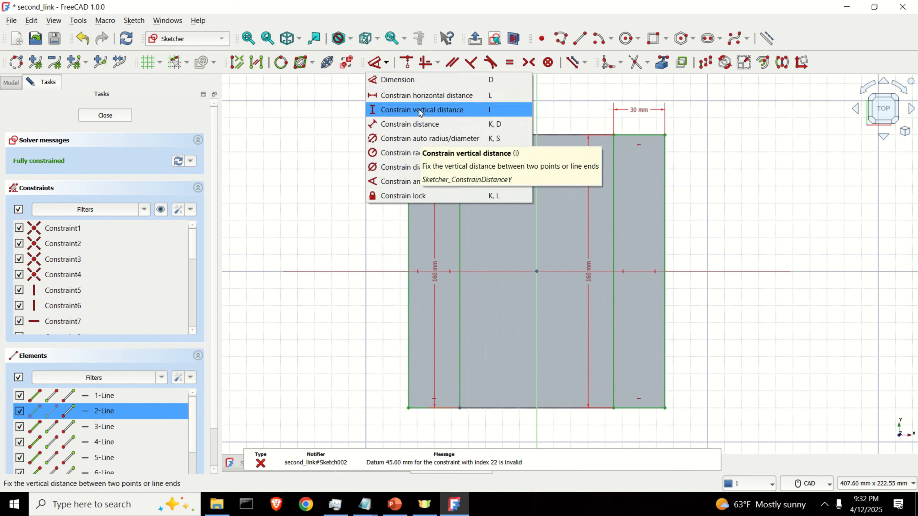
{"action": "left_click", "coordinate": [427, 95]}
{"action": "left_click", "coordinate": [492, 178]}
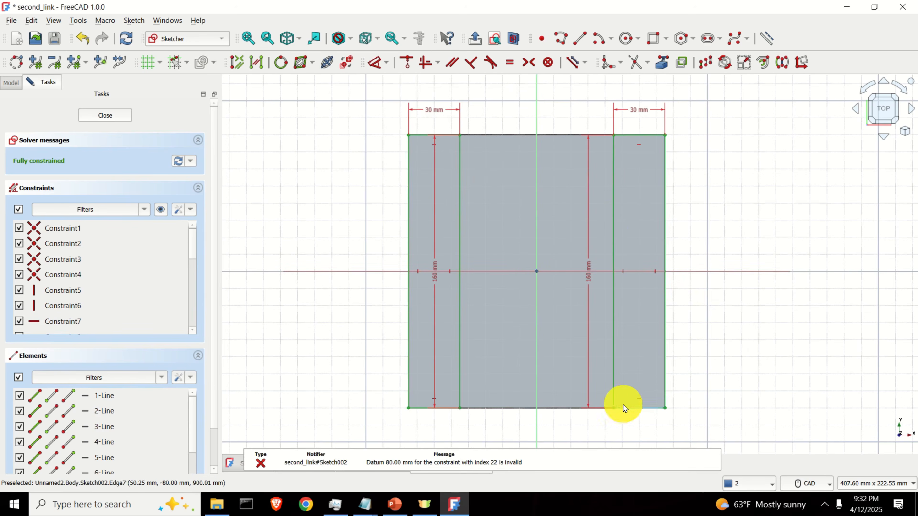
{"action": "left_click", "coordinate": [614, 408]}
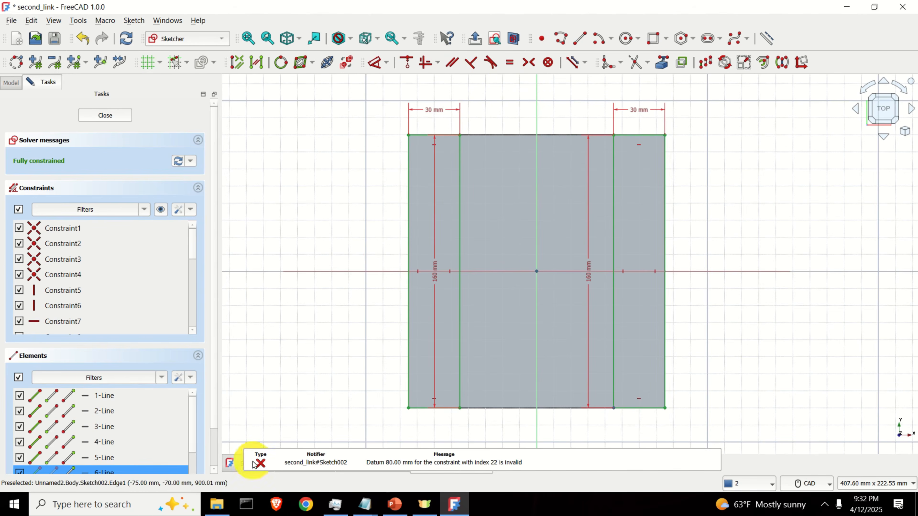
{"action": "left_click", "coordinate": [328, 310]}
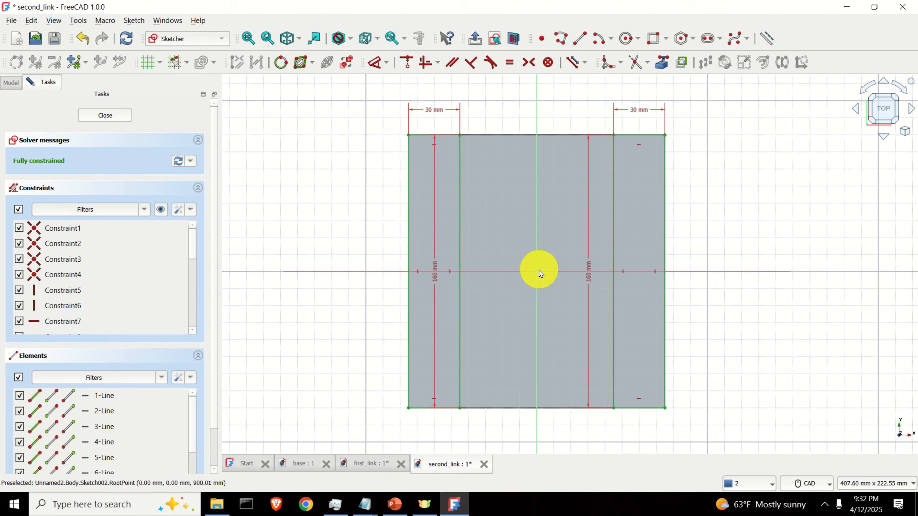
{"action": "scroll", "coordinate": [717, 272], "scroll_direction": "down", "scroll_amount": 2}
{"action": "scroll", "coordinate": [714, 268], "scroll_direction": "up", "scroll_amount": 2}
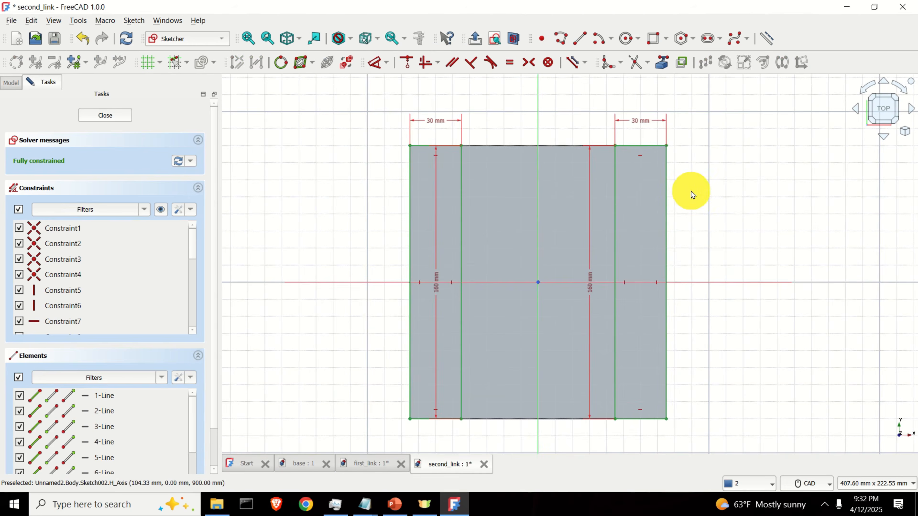
{"action": "scroll", "coordinate": [682, 219], "scroll_direction": "down", "scroll_amount": 1}
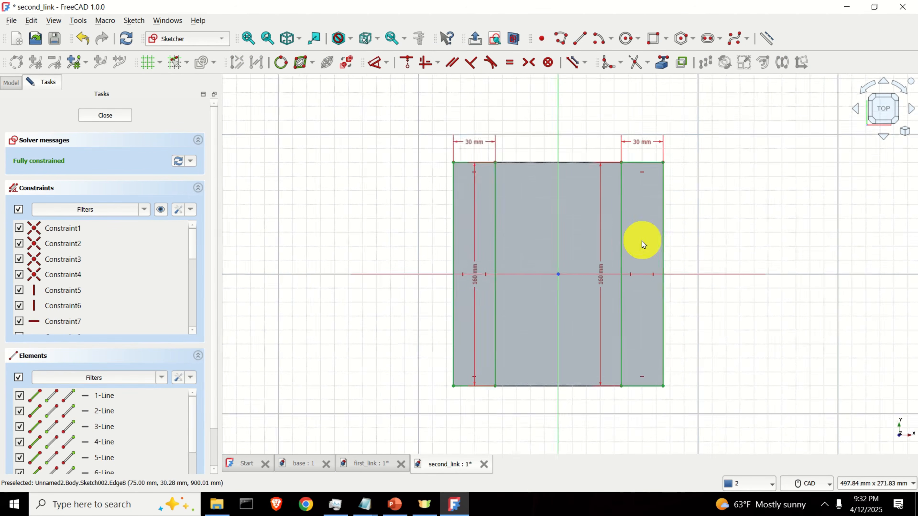
{"action": "scroll", "coordinate": [480, 307], "scroll_direction": "up", "scroll_amount": 3}
{"action": "scroll", "coordinate": [540, 291], "scroll_direction": "down", "scroll_amount": 1}
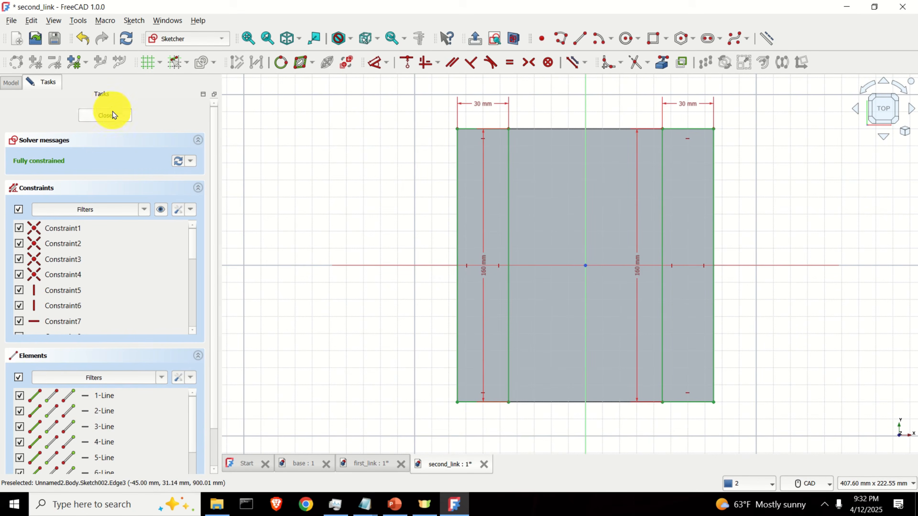
Finish the two-rectangle sketch and pad it 150 mm outward from the end face.
{"action": "middle_click_drag", "start_coordinate": [484, 223], "coordinate": [642, 221]}
{"action": "scroll", "coordinate": [528, 206], "scroll_direction": "up", "scroll_amount": 2}
{"action": "scroll", "coordinate": [527, 206], "scroll_direction": "up", "scroll_amount": 3}
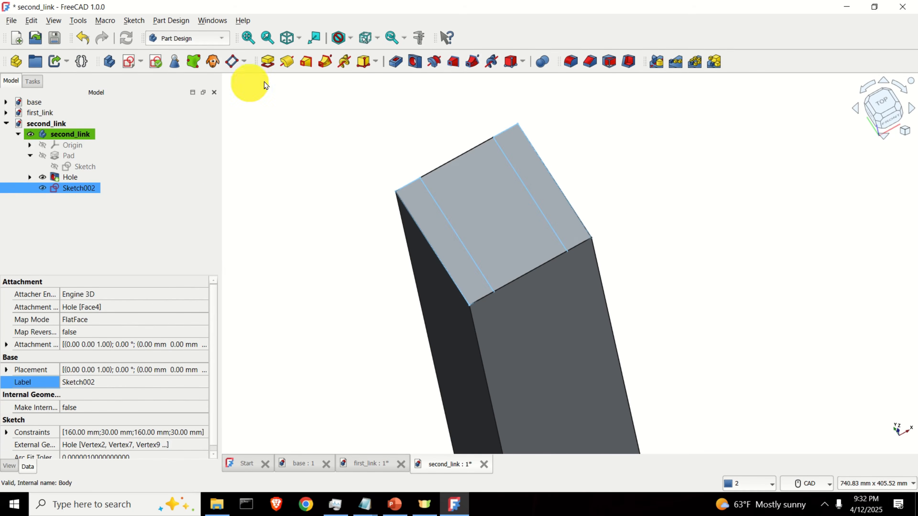
{"action": "left_click", "coordinate": [269, 62]}
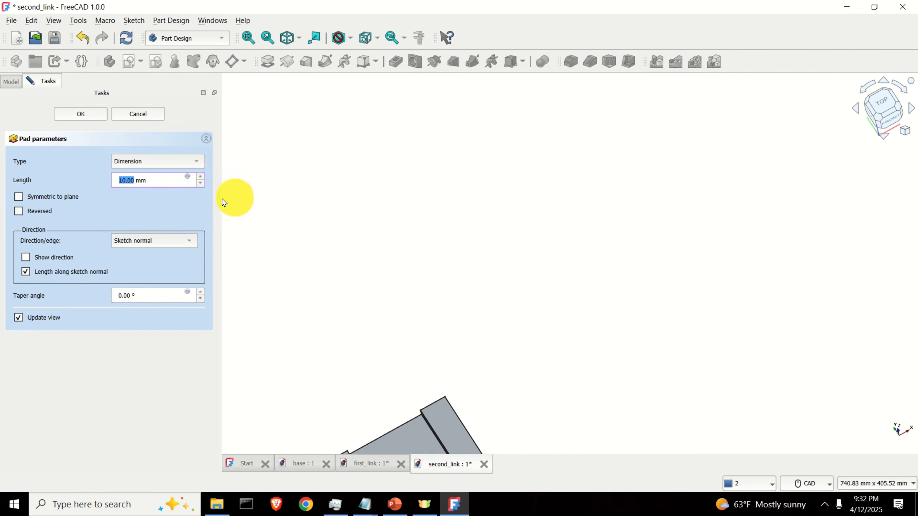
{"action": "middle_click_drag", "start_coordinate": [401, 288], "coordinate": [459, 242]}
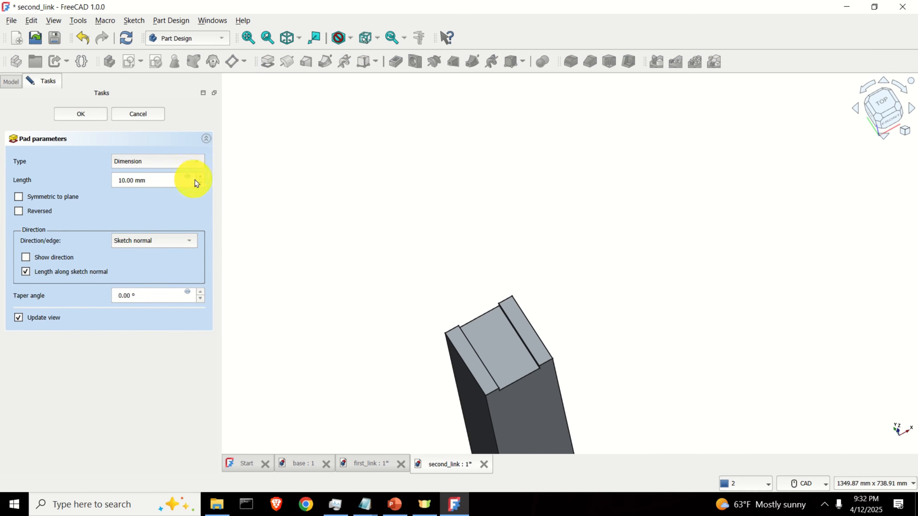
{"action": "left_click", "coordinate": [131, 178]}
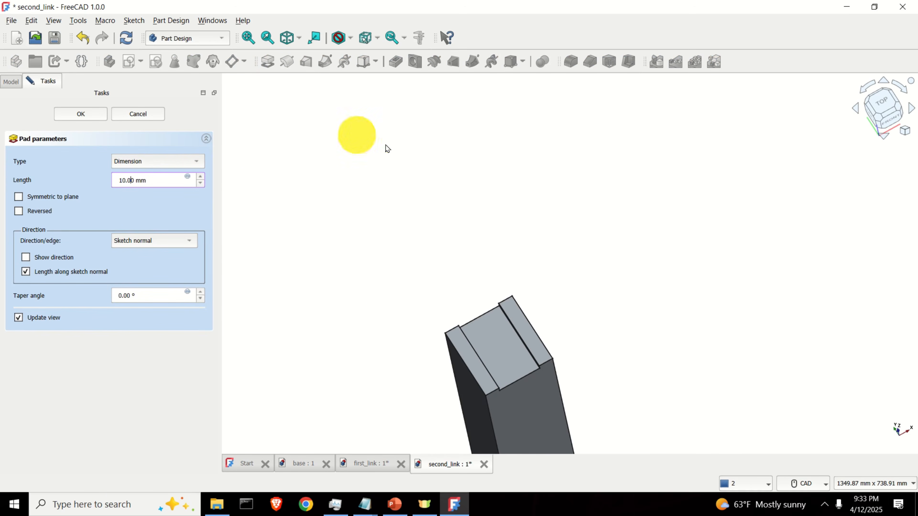
{"action": "key", "text": "shift+Home"}
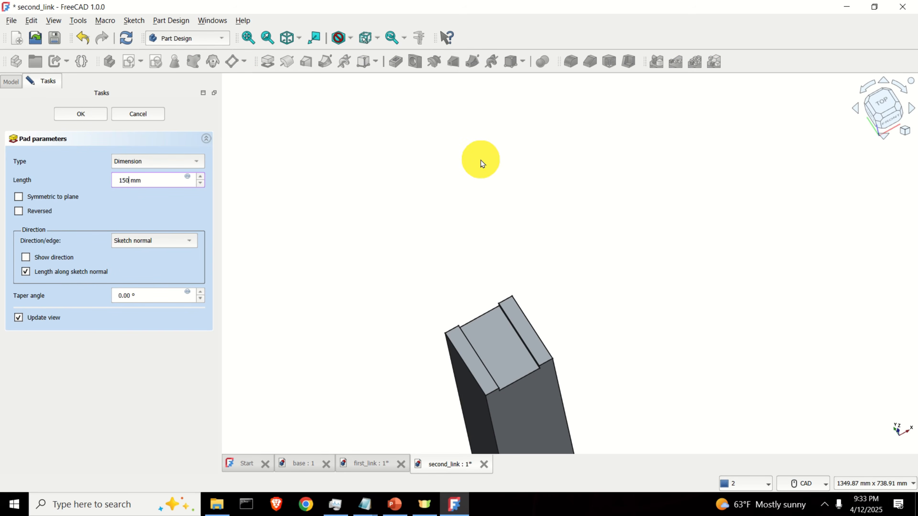
{"action": "key", "text": "Return"}
{"action": "middle_click_drag", "start_coordinate": [613, 245], "coordinate": [432, 199]}
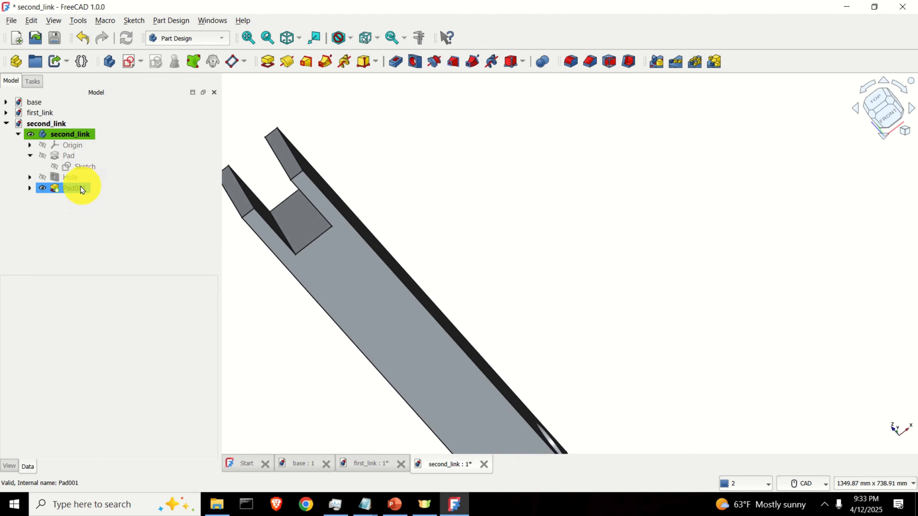
Set the length of the pad forming the two fork arms to 200 mm.
{"action": "double_click", "coordinate": [83, 190]}
{"action": "type", "text": "200"}
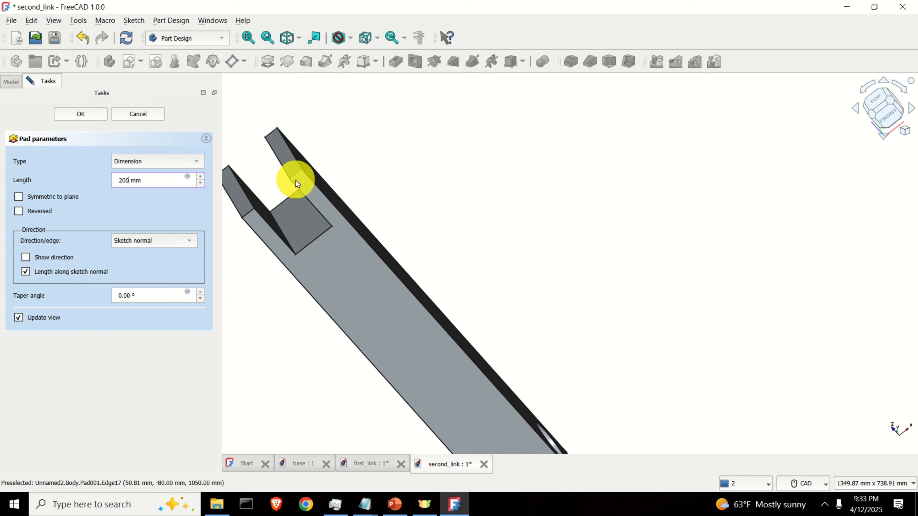
{"action": "key", "text": "Return"}
{"action": "scroll", "coordinate": [275, 181], "scroll_direction": "down", "scroll_amount": 2}
{"action": "middle_click_drag", "start_coordinate": [338, 197], "coordinate": [319, 282]}
{"action": "scroll", "coordinate": [340, 262], "scroll_direction": "up", "scroll_amount": 2}
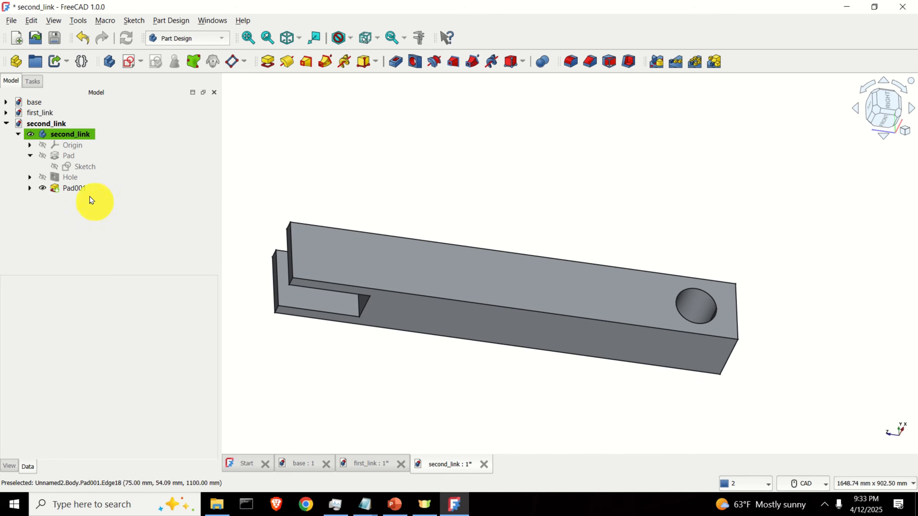
Create a new sketch on the YZ-plane in the second_link body and close it while still empty.
{"action": "left_click", "coordinate": [73, 134]}
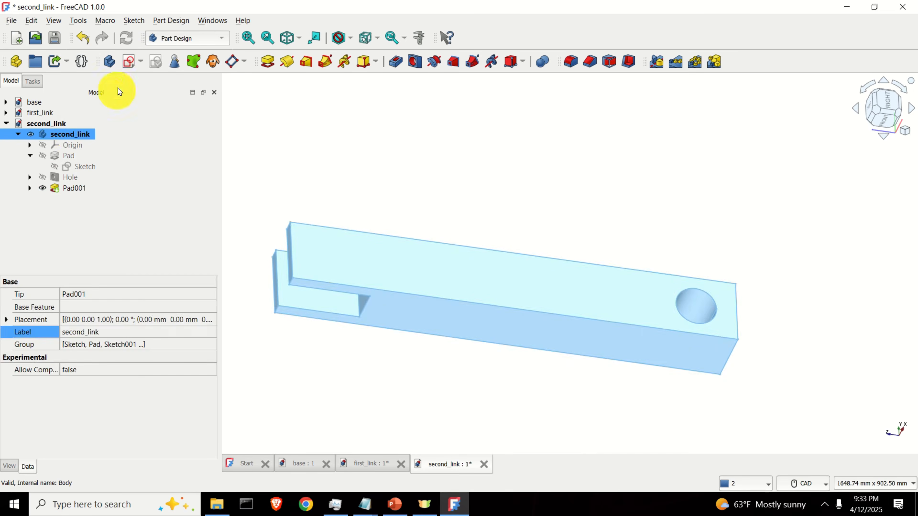
{"action": "left_click", "coordinate": [129, 62]}
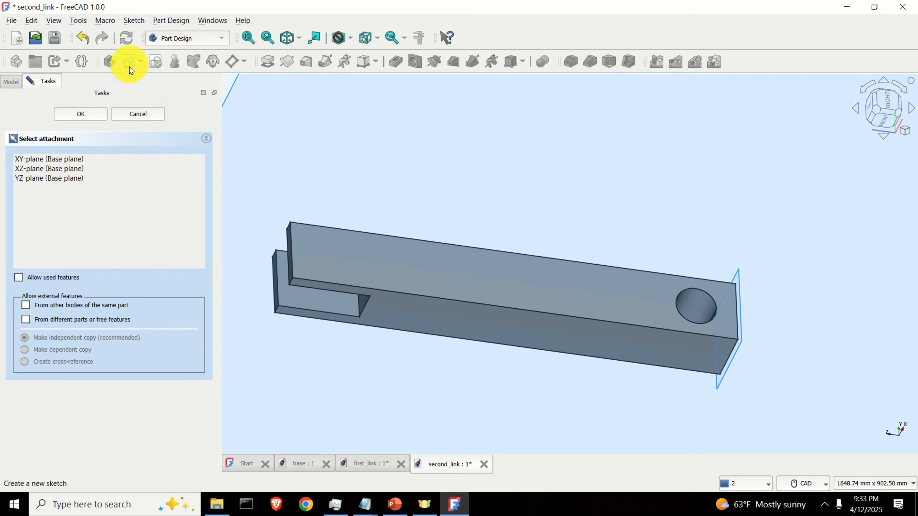
{"action": "left_click", "coordinate": [83, 180]}
{"action": "left_click", "coordinate": [94, 117]}
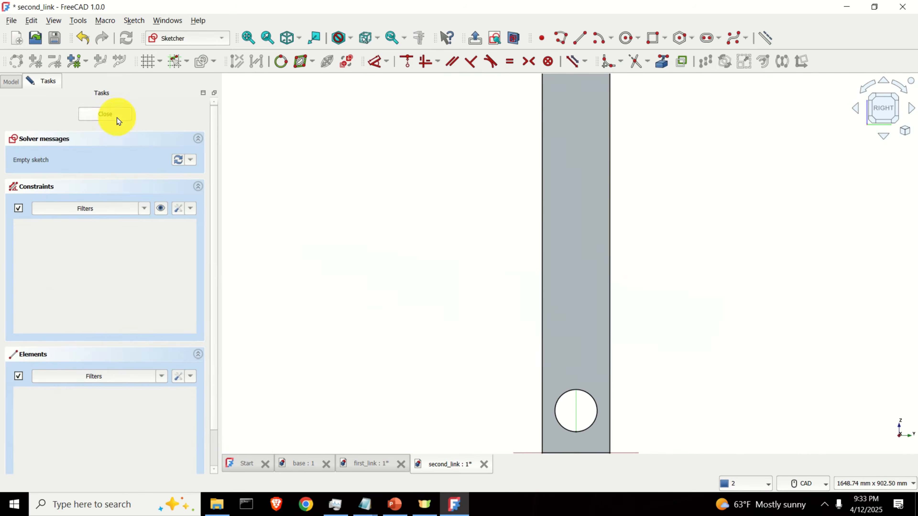
{"action": "left_click", "coordinate": [117, 117]}
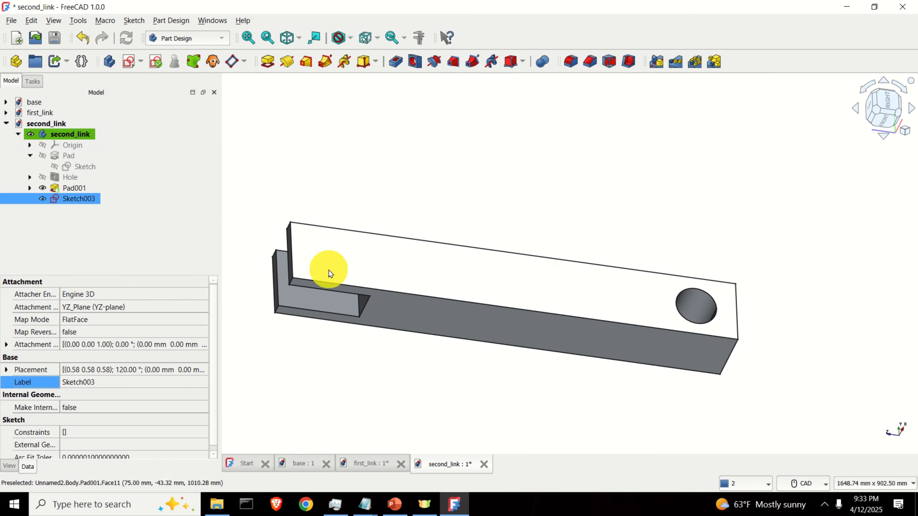
Attach Sketch003 to the long side face containing the round hole, using the Plane face method.
{"action": "left_click", "coordinate": [344, 265]}
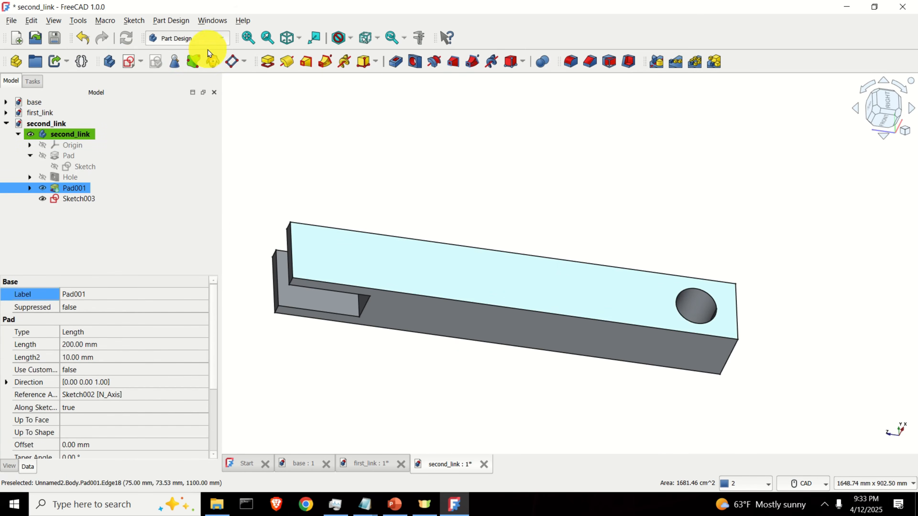
{"action": "left_click", "coordinate": [139, 62]}
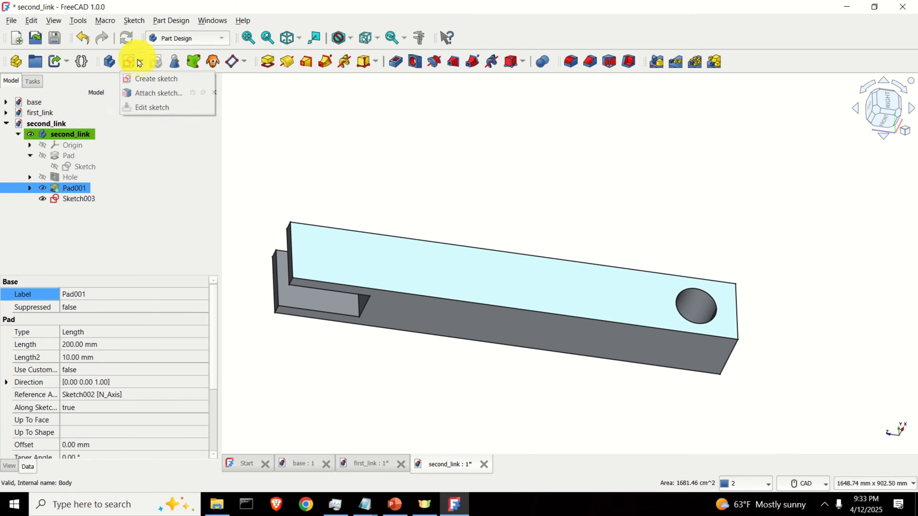
{"action": "left_click", "coordinate": [157, 93]}
{"action": "left_click", "coordinate": [435, 249]}
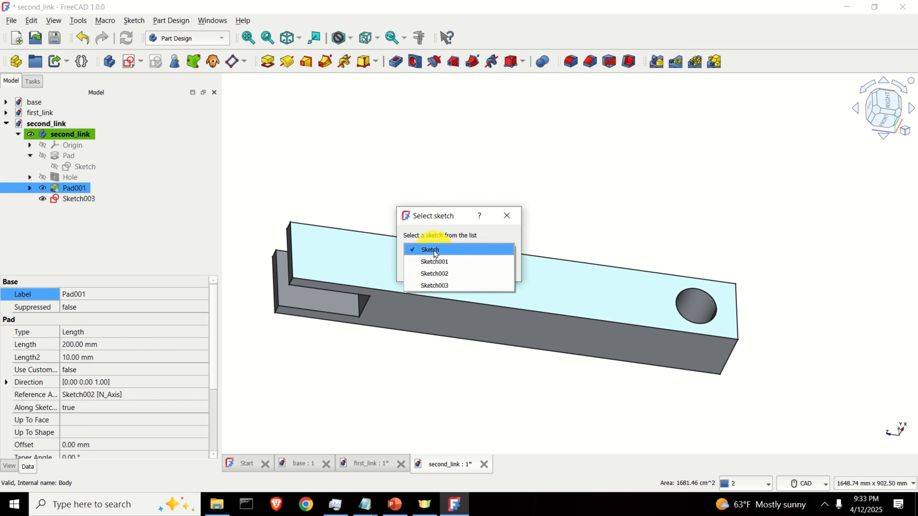
{"action": "left_click", "coordinate": [439, 285]}
{"action": "left_click", "coordinate": [436, 269]}
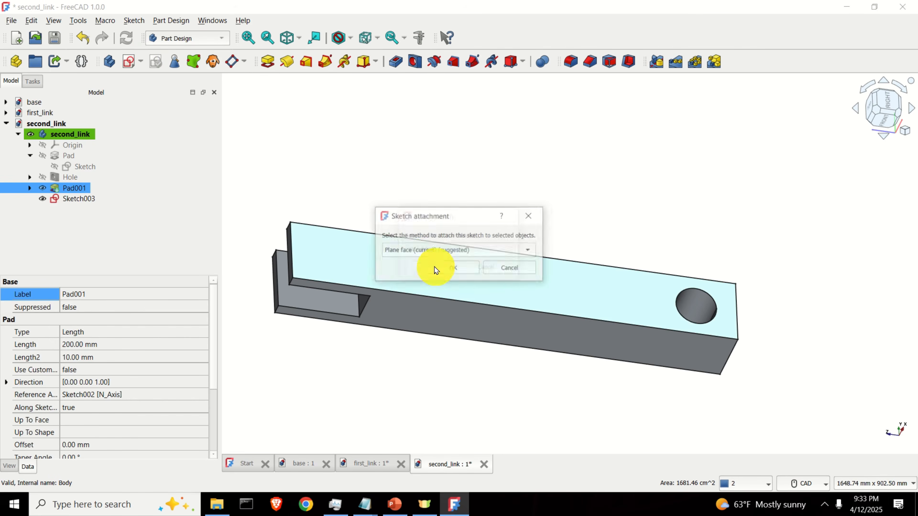
{"action": "left_click", "coordinate": [444, 269]}
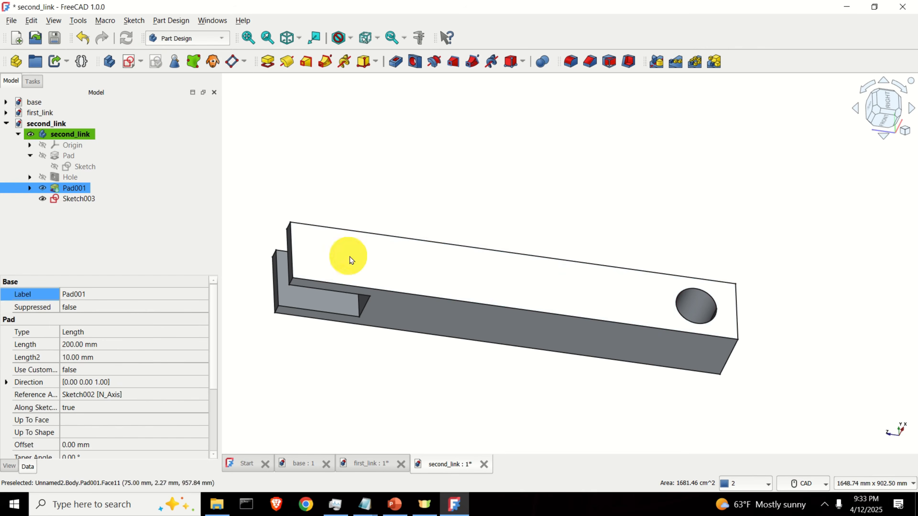
Open Sketch003 for editing and turn on the sketch grid.
{"action": "double_click", "coordinate": [89, 201]}
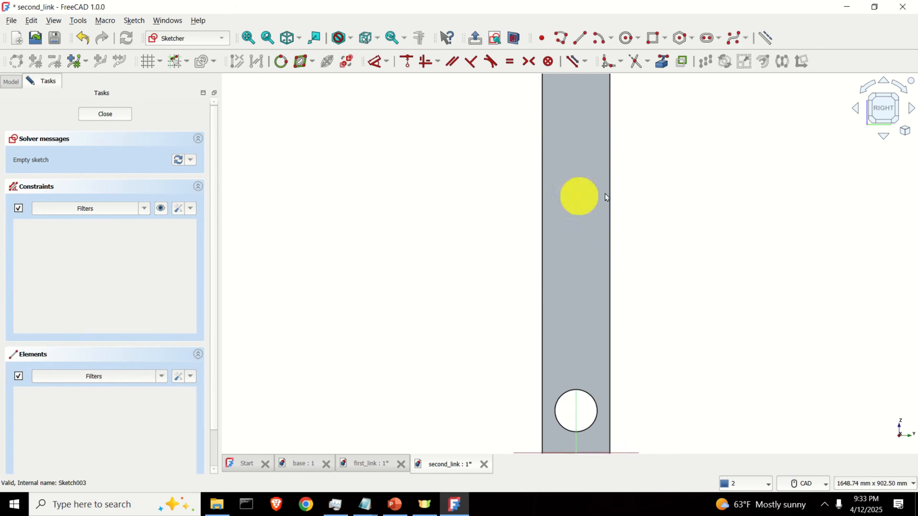
{"action": "scroll", "coordinate": [594, 227], "scroll_direction": "up", "scroll_amount": 3}
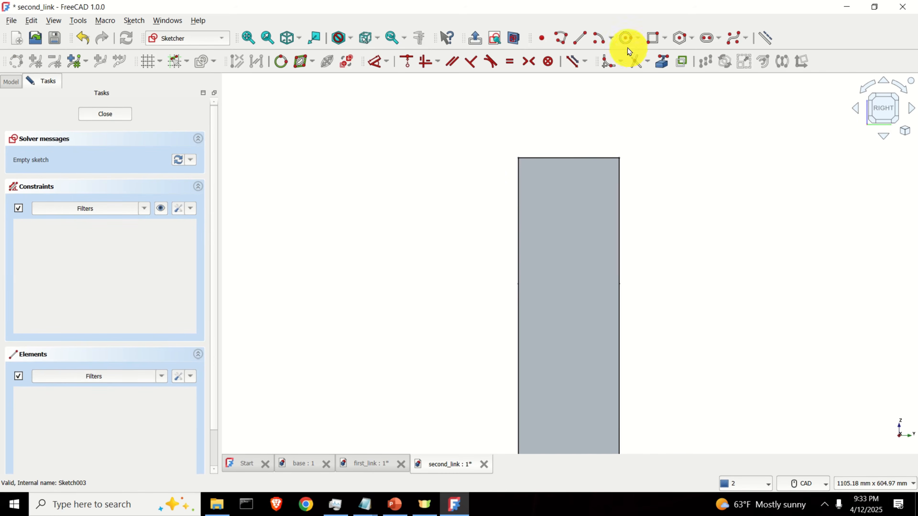
{"action": "left_click", "coordinate": [149, 62]}
{"action": "scroll", "coordinate": [640, 187], "scroll_direction": "up", "scroll_amount": 2}
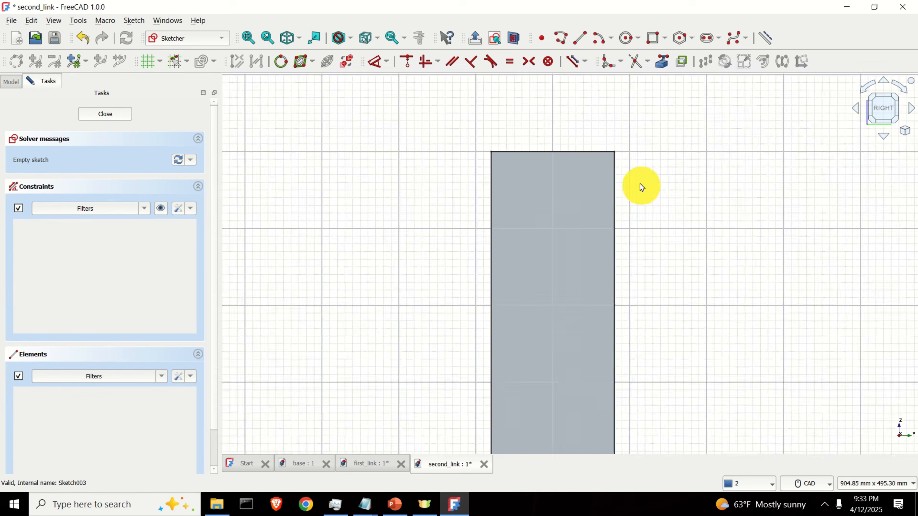
{"action": "middle_click_drag", "start_coordinate": [641, 187], "coordinate": [640, 292]}
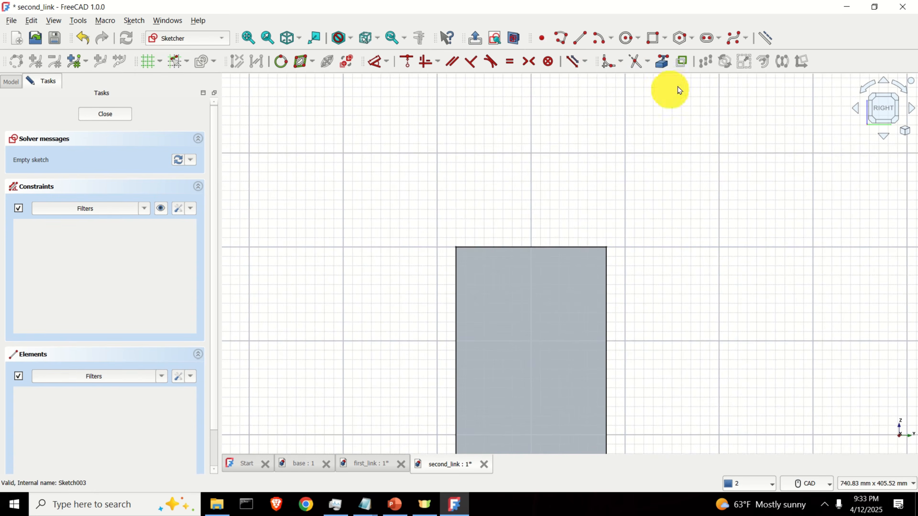
Bring the two corner vertices at the fork end of the side face into the sketch as external geometry.
{"action": "left_click", "coordinate": [665, 67]}
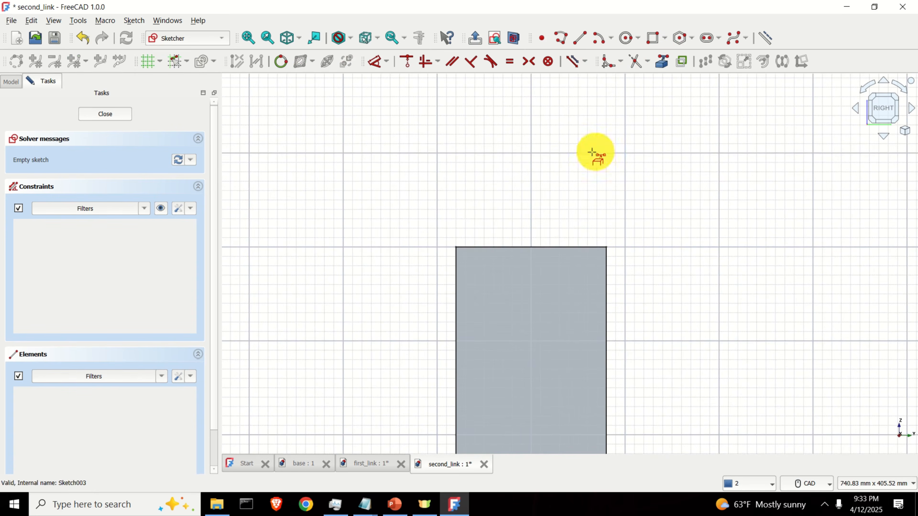
{"action": "scroll", "coordinate": [457, 248], "scroll_direction": "up", "scroll_amount": 5}
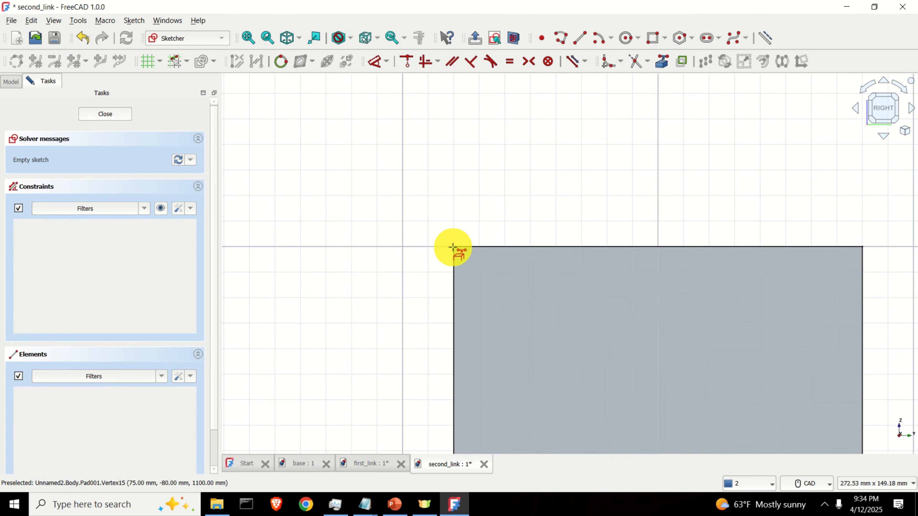
{"action": "left_click", "coordinate": [453, 247]}
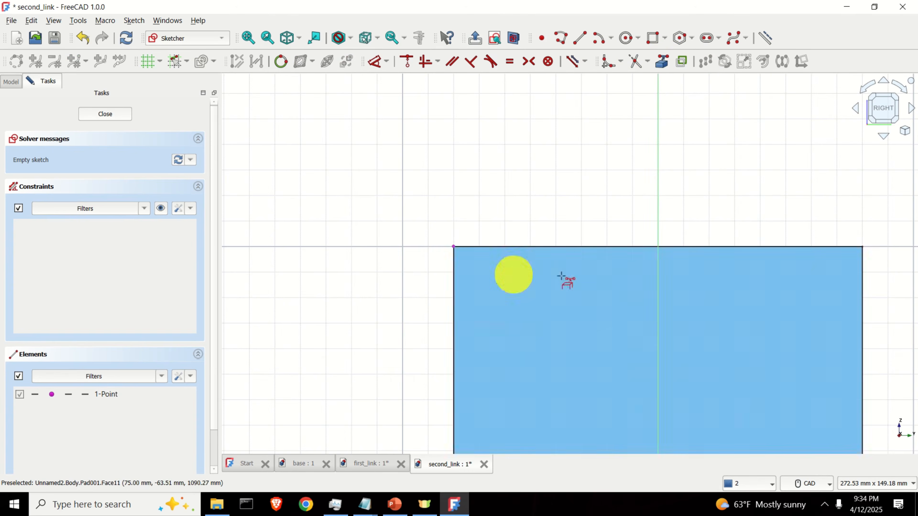
{"action": "left_click", "coordinate": [862, 246]}
{"action": "scroll", "coordinate": [805, 200], "scroll_direction": "down", "scroll_amount": 3}
{"action": "middle_click_drag", "start_coordinate": [799, 205], "coordinate": [572, 159]}
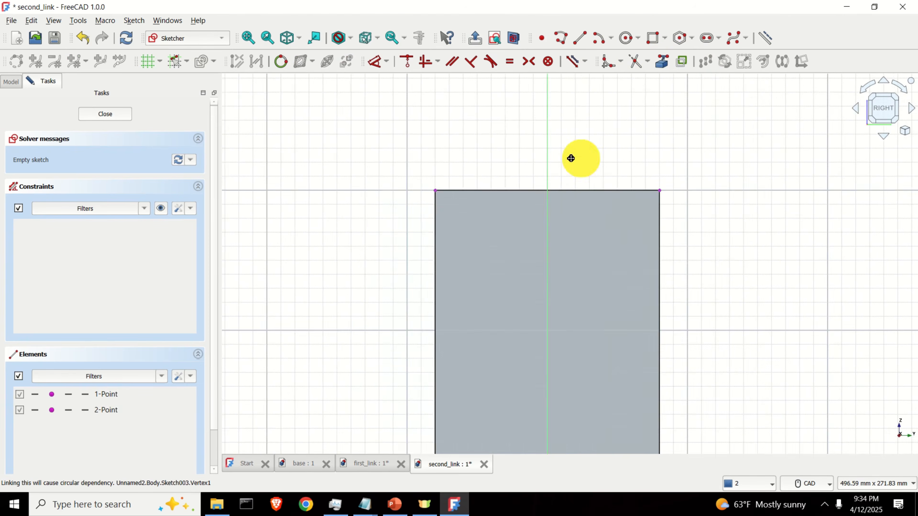
Draw a 60 mm diameter circle centred on the vertical axis near the fork end of the side face.
{"action": "left_click", "coordinate": [626, 40]}
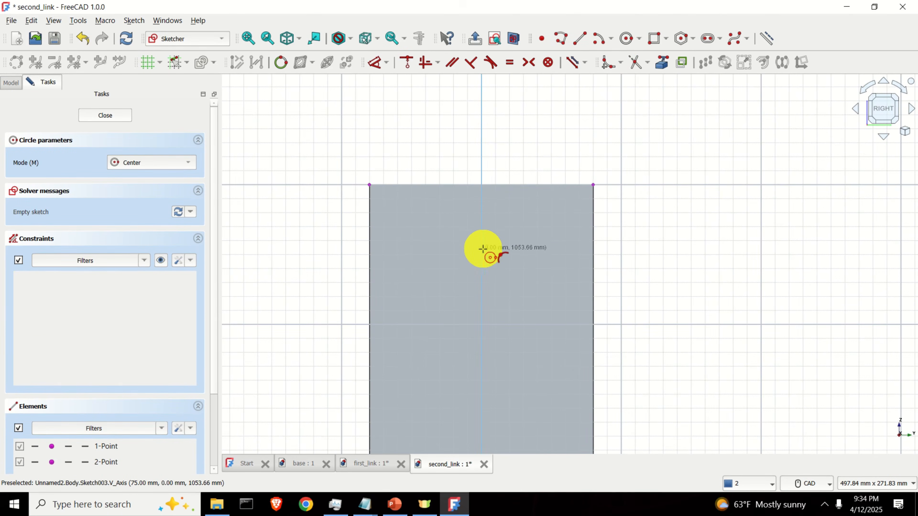
{"action": "left_click", "coordinate": [482, 259]}
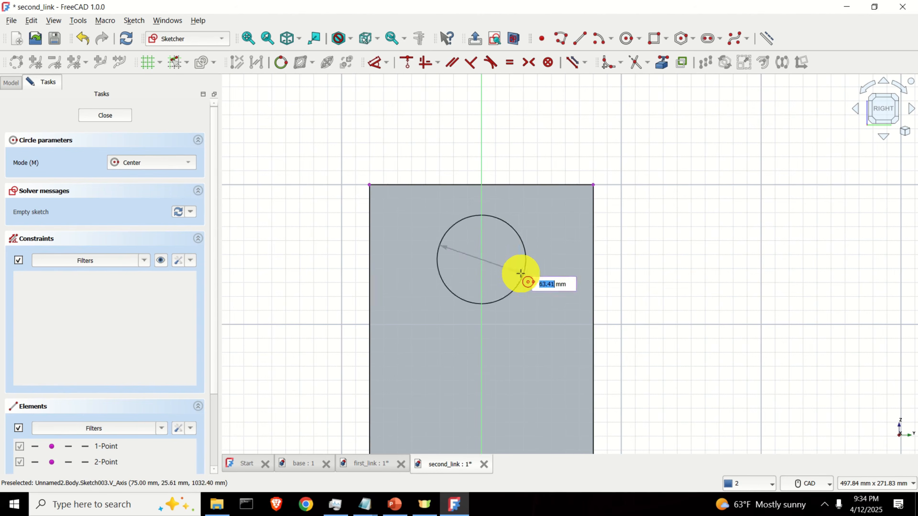
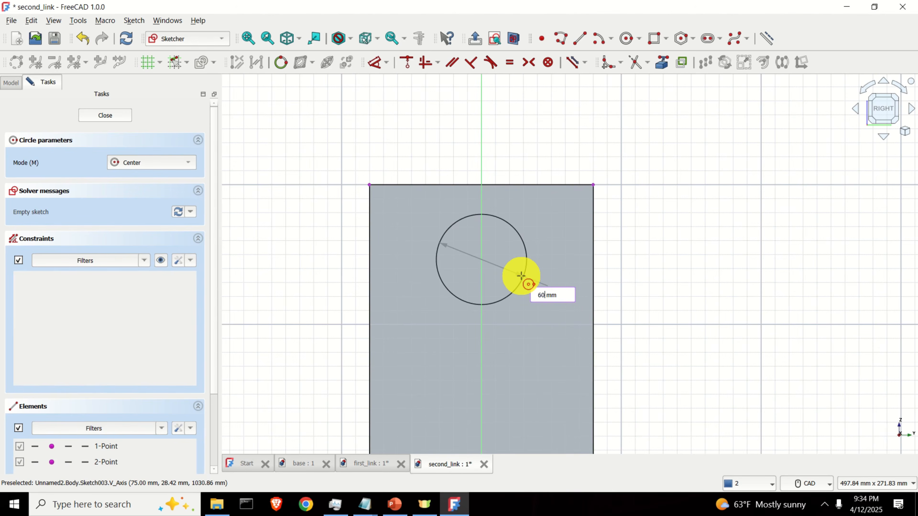
{"action": "key", "text": "Return"}
{"action": "scroll", "coordinate": [524, 282], "scroll_direction": "down", "scroll_amount": 3}
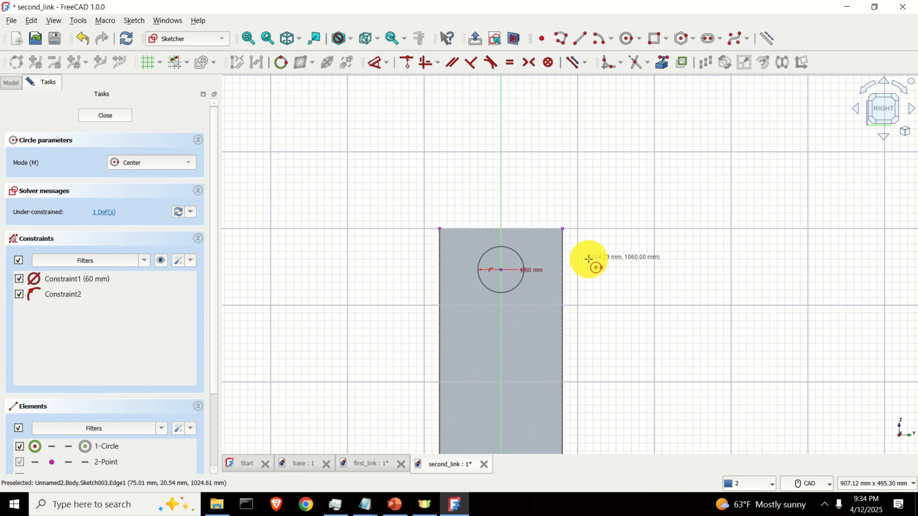
{"action": "key", "text": "Escape"}
{"action": "scroll", "coordinate": [505, 269], "scroll_direction": "up", "scroll_amount": 5}
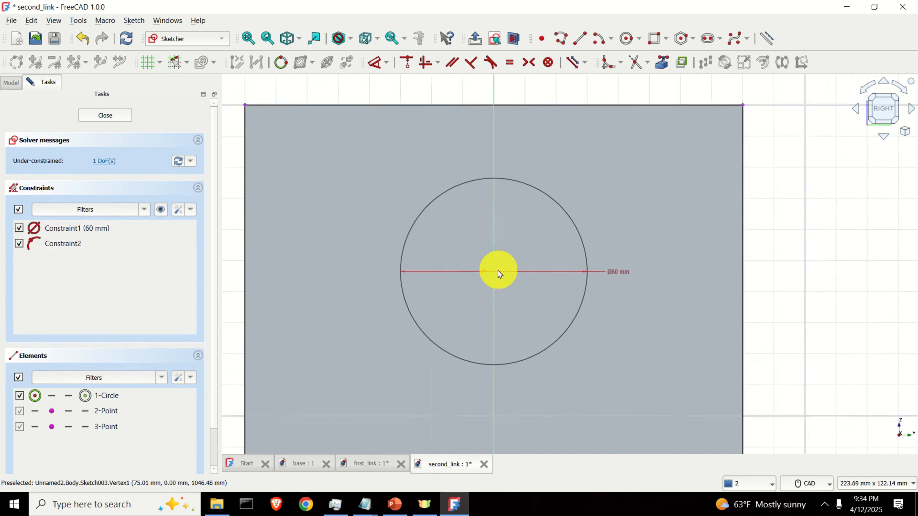
Constrain the vertical distance between the circle's centre and the face's corner point to 60 mm, and close the sketch.
{"action": "scroll", "coordinate": [498, 273], "scroll_direction": "down", "scroll_amount": 1}
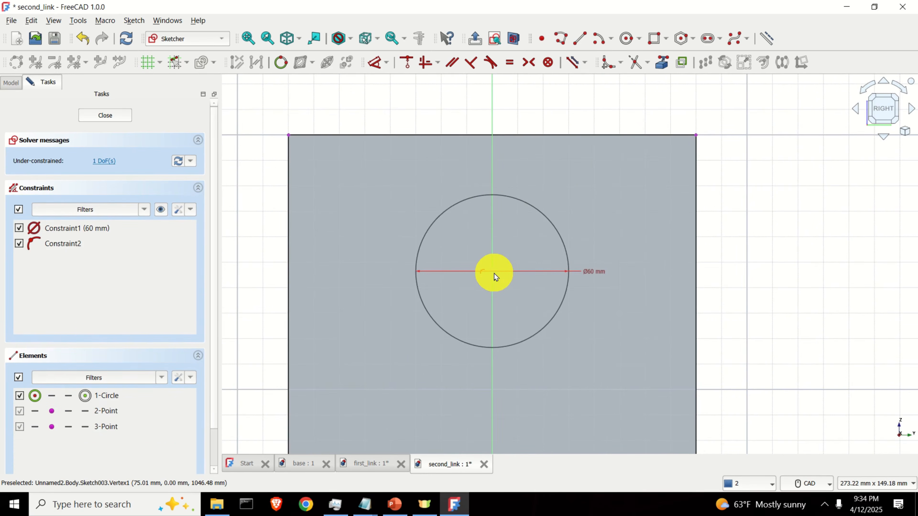
{"action": "left_click", "coordinate": [494, 273]}
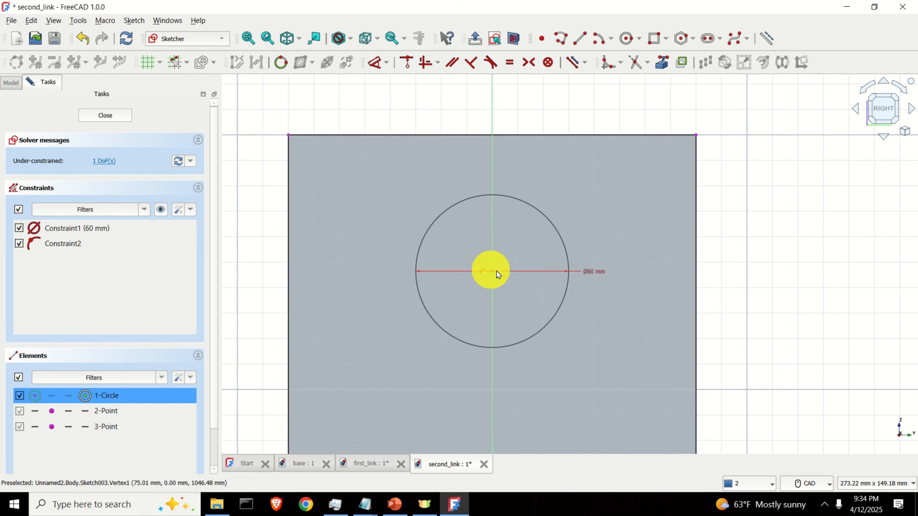
{"action": "left_click", "coordinate": [696, 136]}
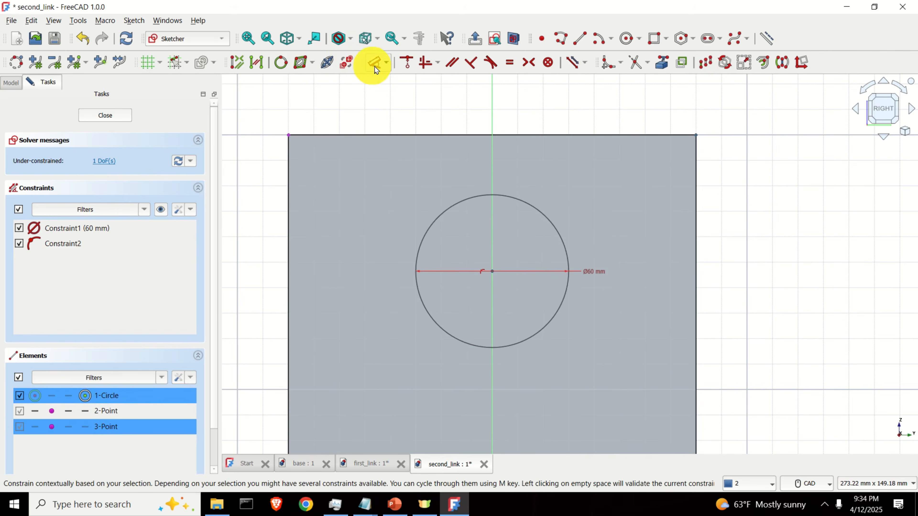
{"action": "left_click", "coordinate": [386, 63]}
{"action": "left_click", "coordinate": [412, 109]}
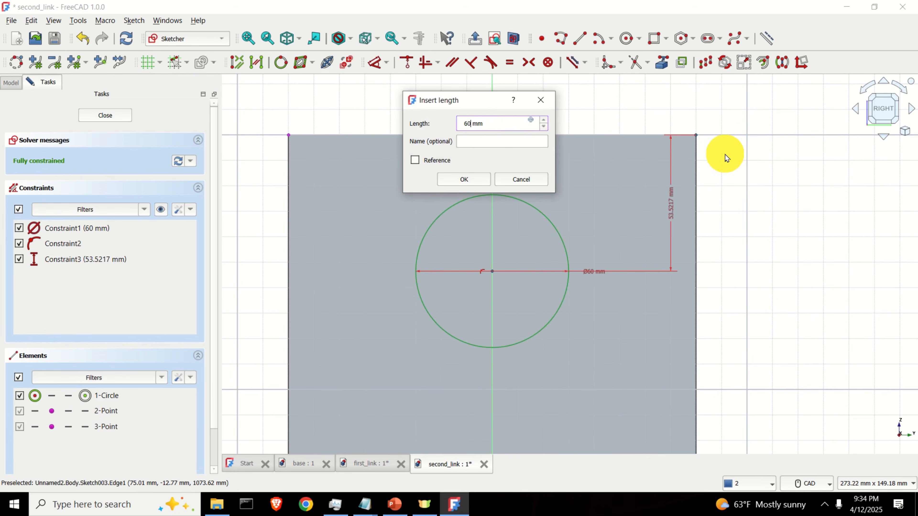
{"action": "type", "text": "60"}
{"action": "key", "text": "Return"}
{"action": "scroll", "coordinate": [611, 260], "scroll_direction": "down", "scroll_amount": 3}
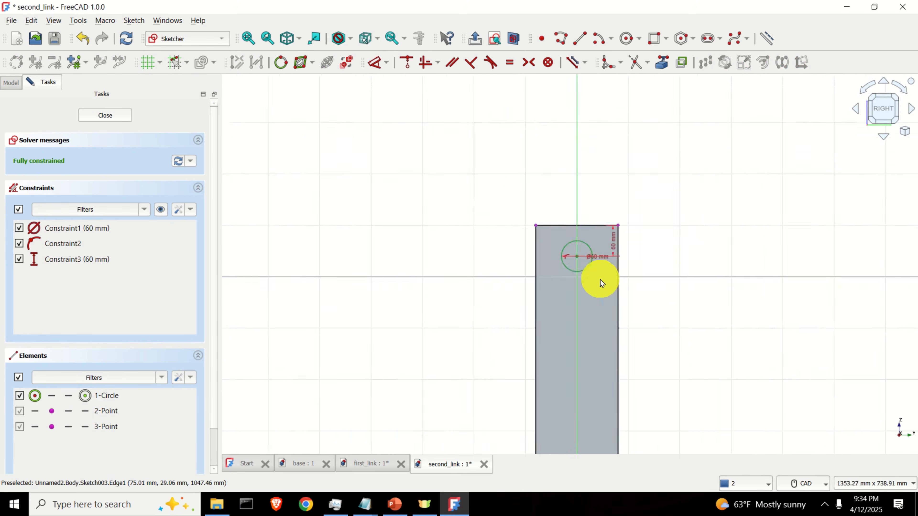
{"action": "scroll", "coordinate": [579, 165], "scroll_direction": "down", "scroll_amount": 5}
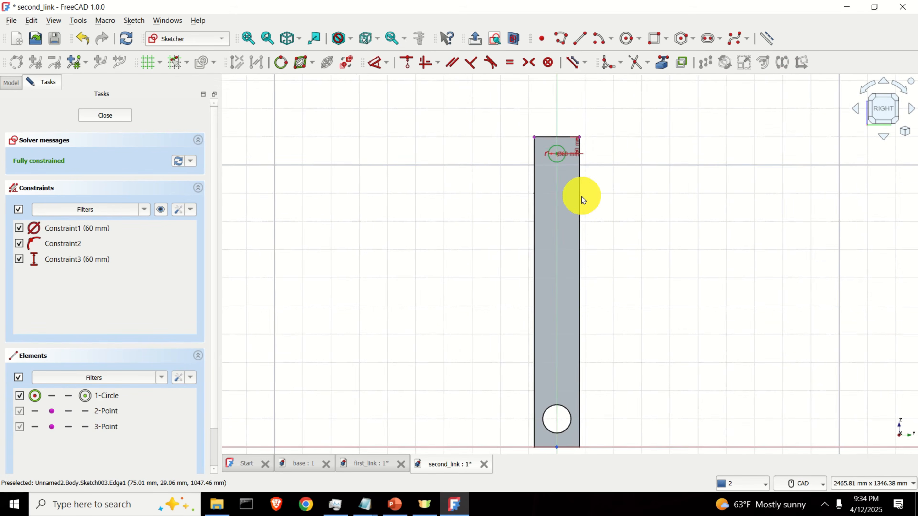
{"action": "middle_click_drag", "start_coordinate": [589, 200], "coordinate": [606, 168]}
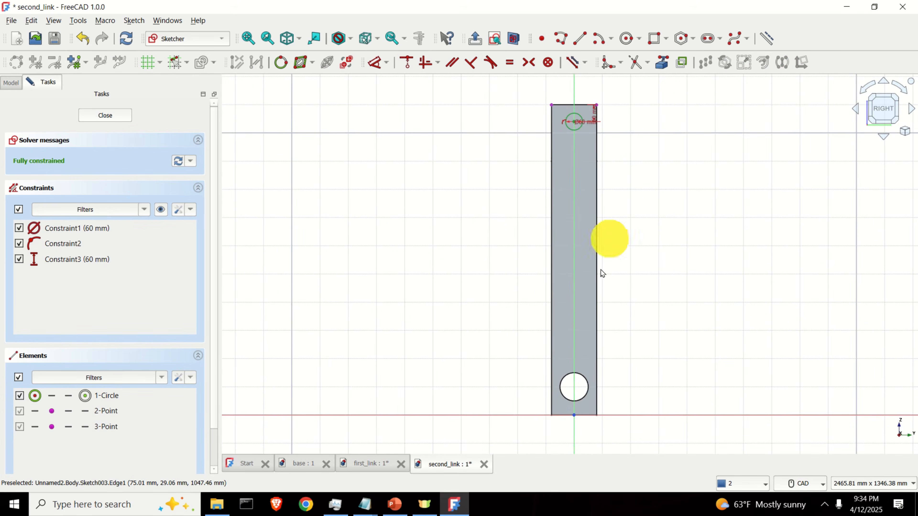
{"action": "scroll", "coordinate": [600, 232], "scroll_direction": "up", "scroll_amount": 2}
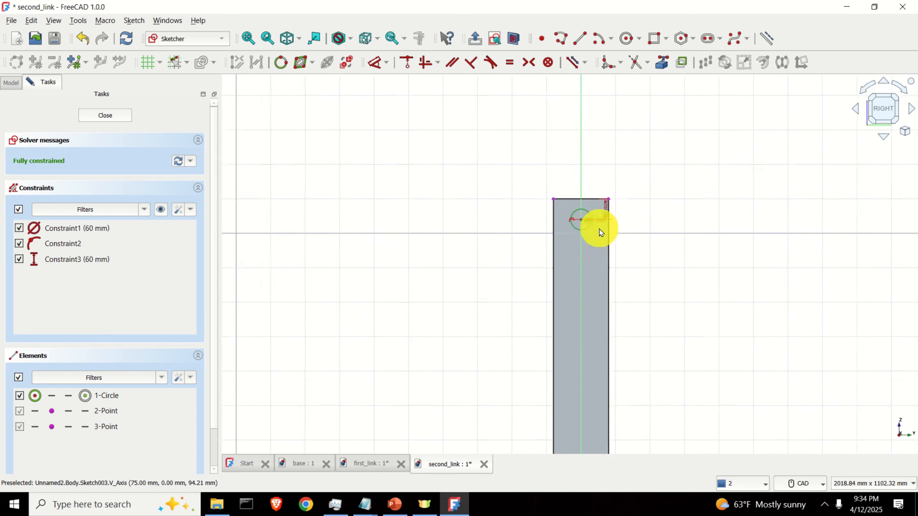
{"action": "left_click", "coordinate": [116, 120]}
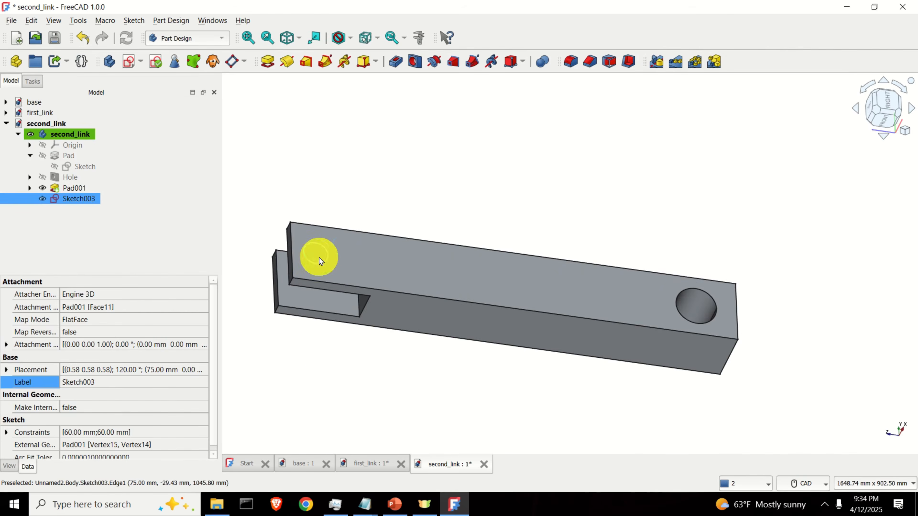
Review the Hole feature's parameters and the dimensions of the sketch under the first Pad.
{"action": "scroll", "coordinate": [343, 360], "scroll_direction": "up", "scroll_amount": 1}
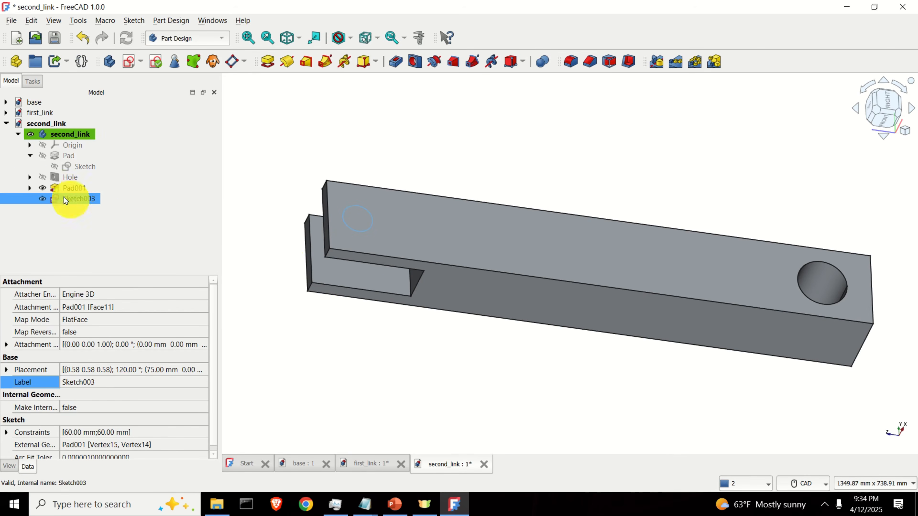
{"action": "left_click", "coordinate": [42, 188]}
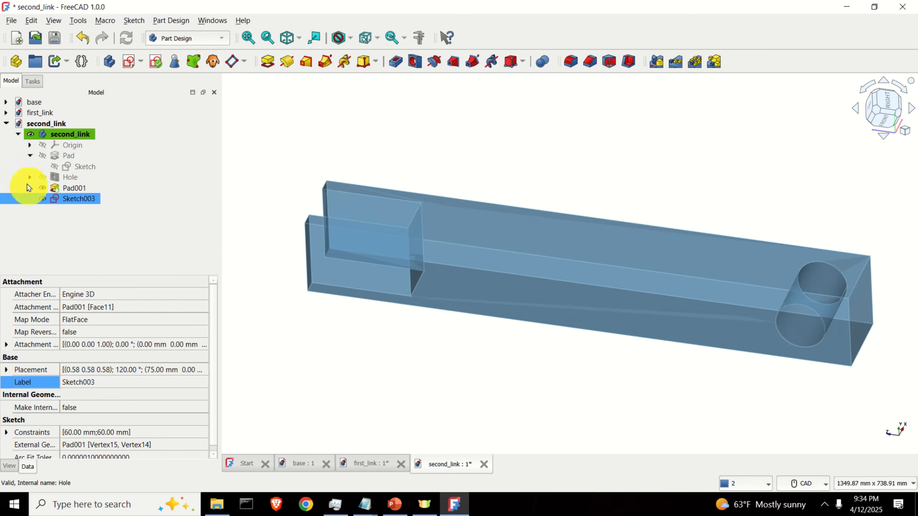
{"action": "left_click", "coordinate": [31, 156]}
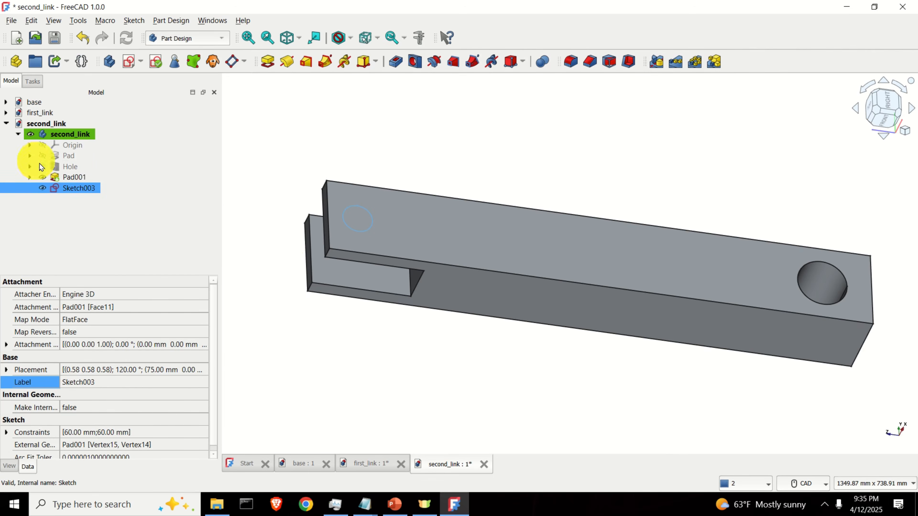
{"action": "double_click", "coordinate": [73, 165]}
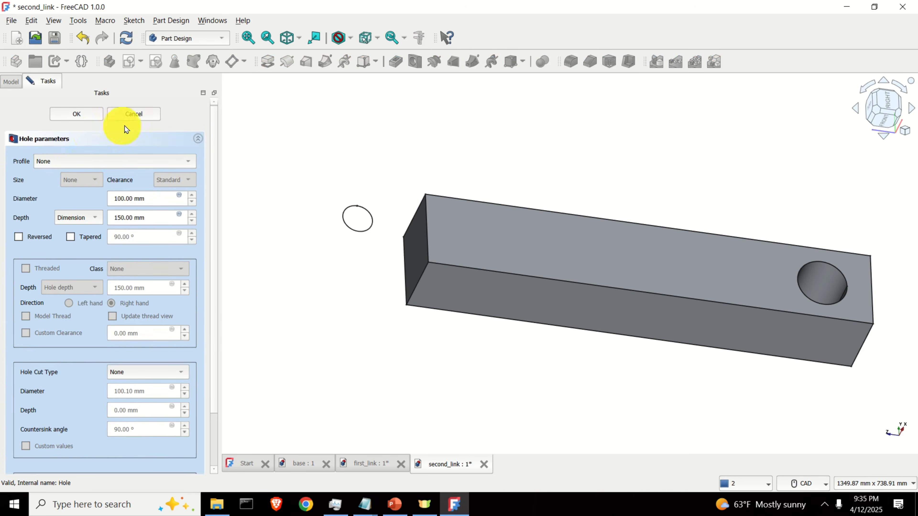
{"action": "left_click", "coordinate": [138, 113]}
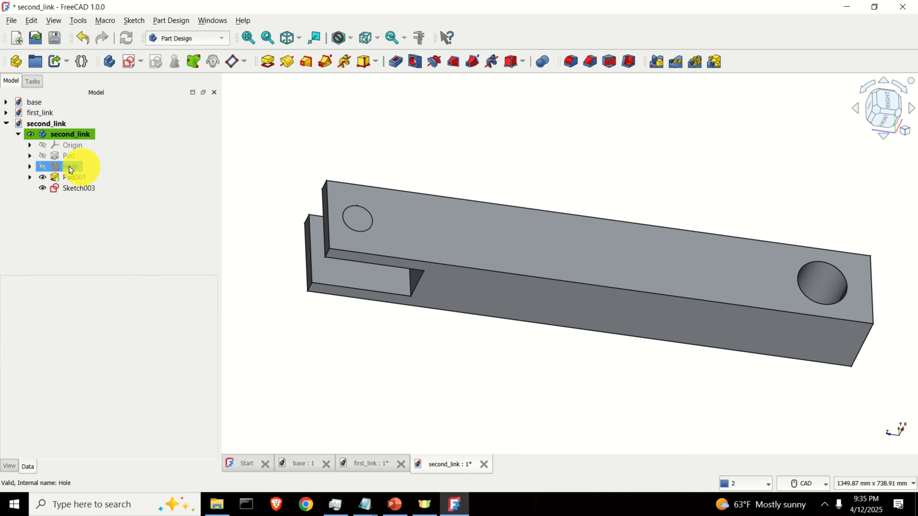
{"action": "left_click", "coordinate": [29, 156]}
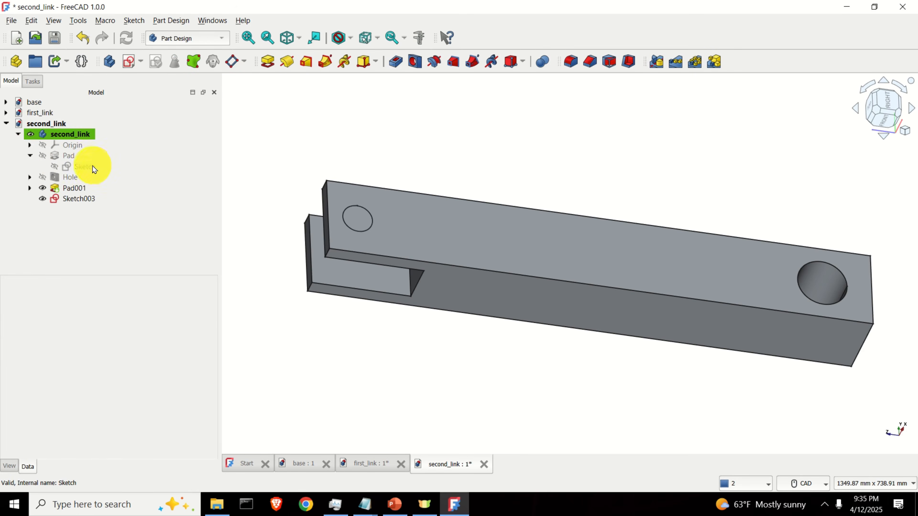
{"action": "double_click", "coordinate": [92, 167]}
{"action": "scroll", "coordinate": [513, 191], "scroll_direction": "up", "scroll_amount": 2}
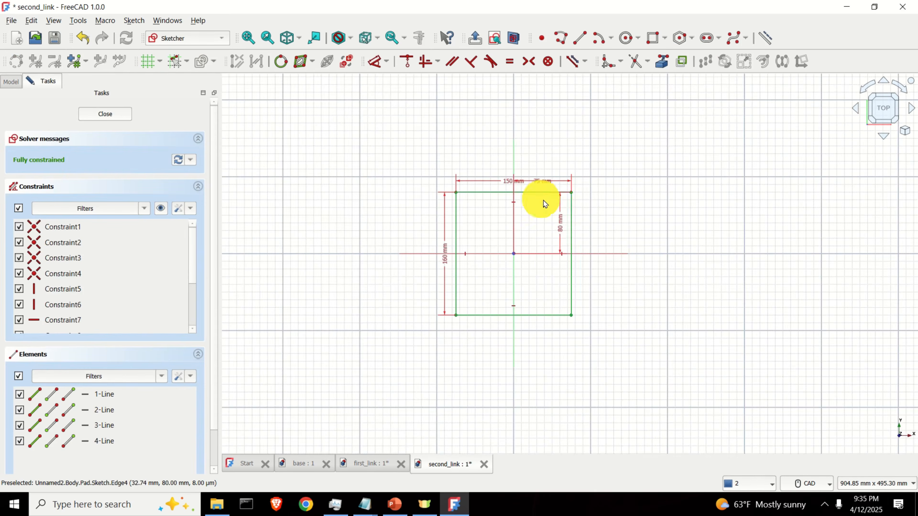
{"action": "scroll", "coordinate": [570, 222], "scroll_direction": "up", "scroll_amount": 1}
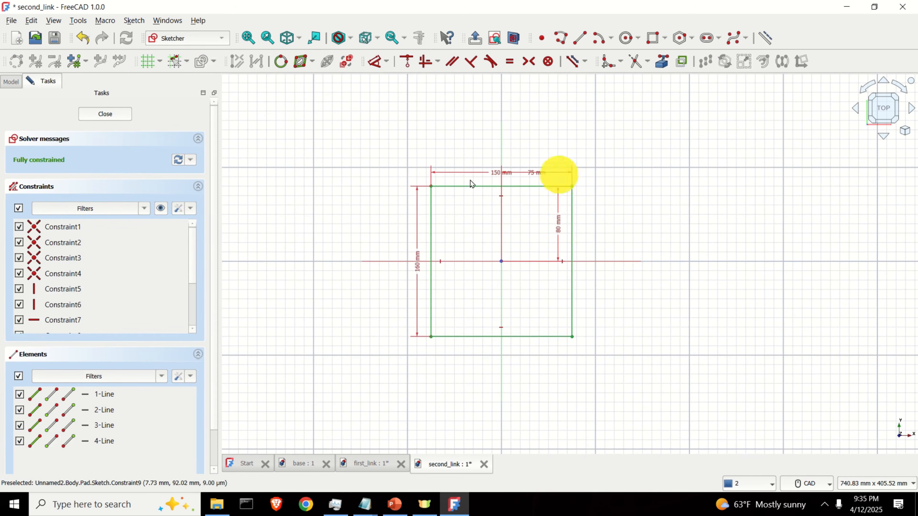
{"action": "left_click", "coordinate": [120, 114]}
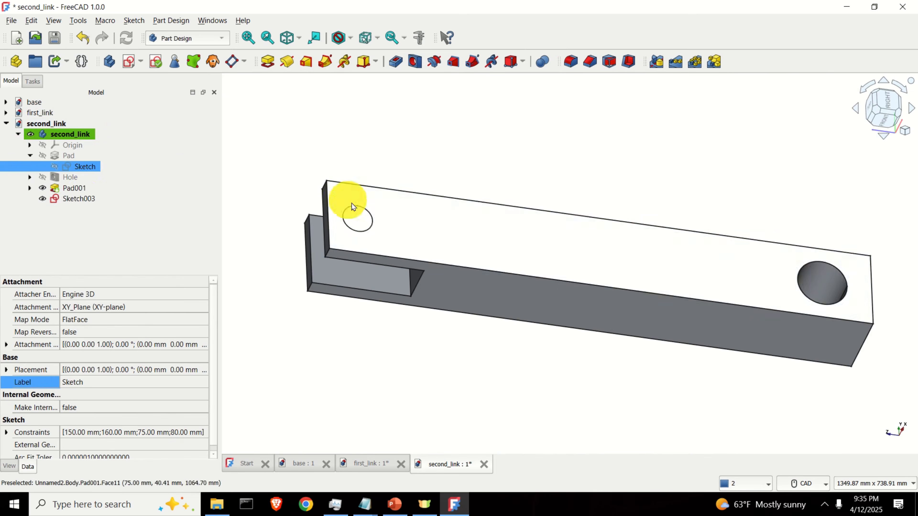
Pad Sketch003 by 150 mm in the reversed direction to form a pin across the fork arms.
{"action": "left_click", "coordinate": [81, 198]}
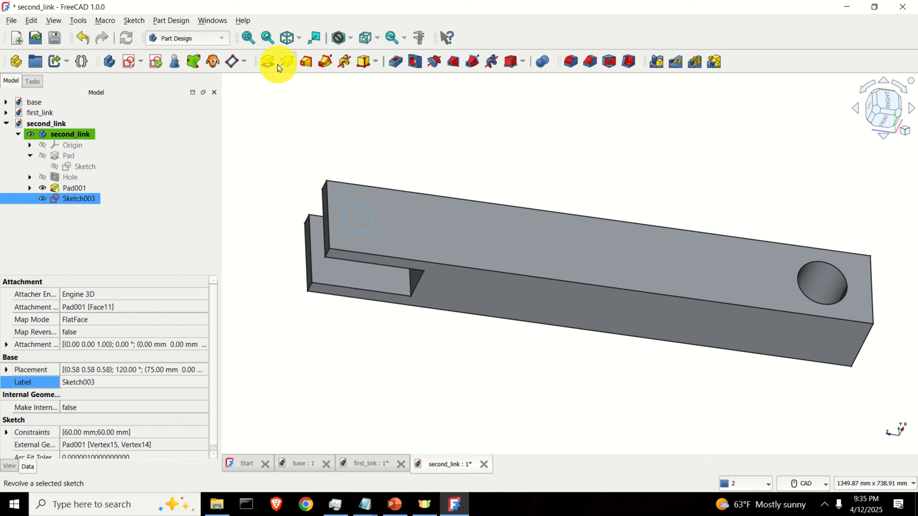
{"action": "left_click", "coordinate": [268, 62]}
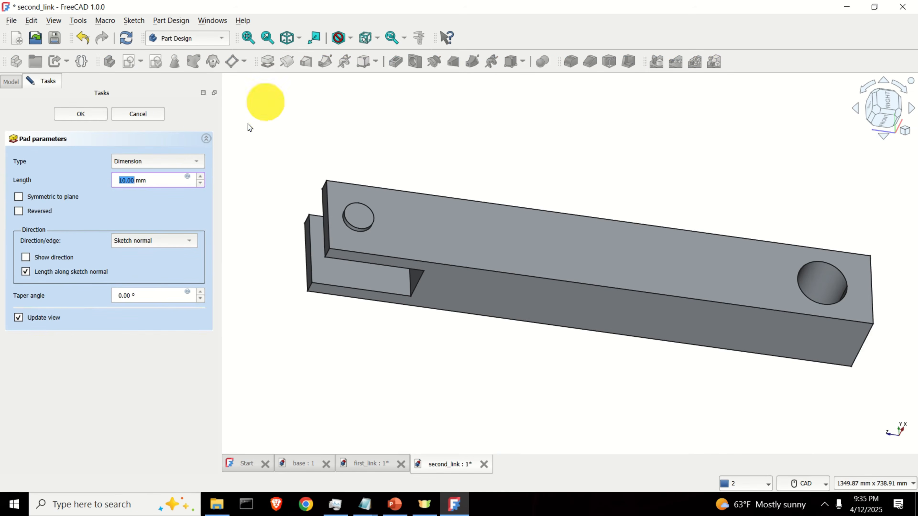
{"action": "left_click", "coordinate": [19, 212]}
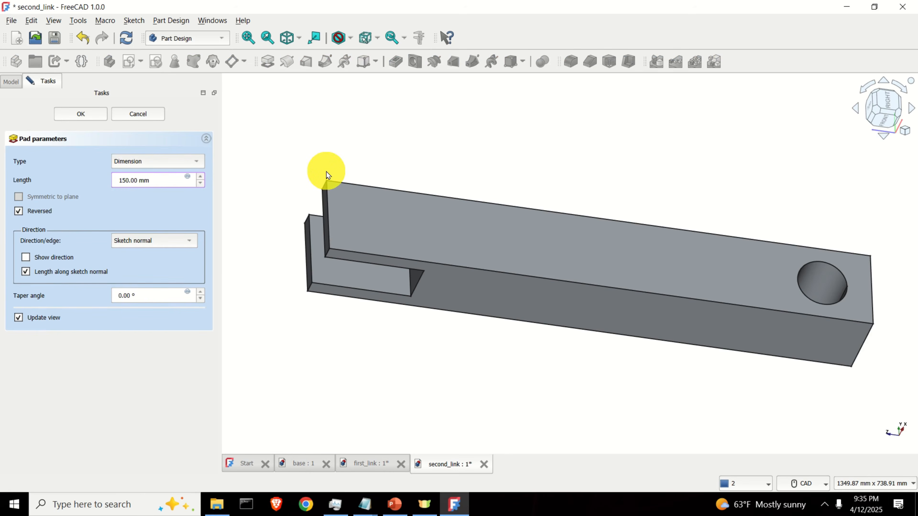
{"action": "key", "text": "Return"}
Save the second_link document and inspect the pin between the fork arms.
{"action": "middle_click_drag", "start_coordinate": [372, 174], "coordinate": [578, 311]}
{"action": "left_click", "coordinate": [54, 124]}
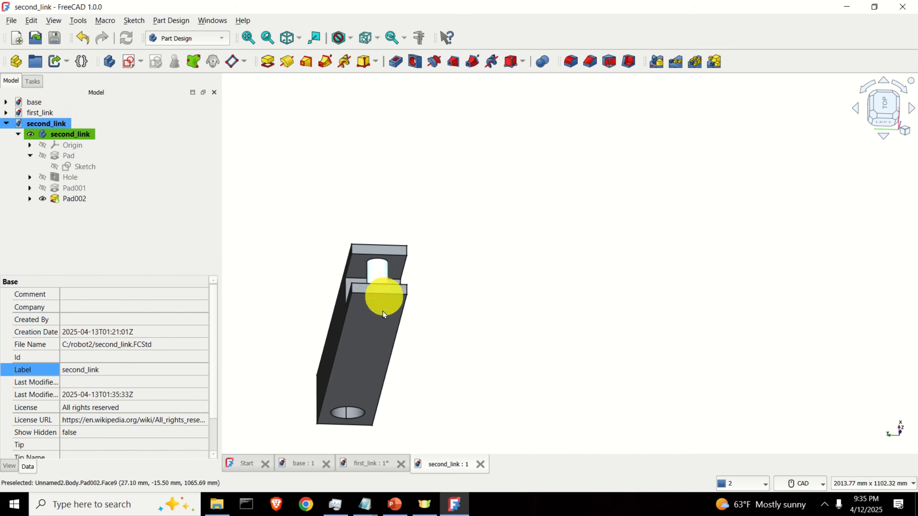
{"action": "scroll", "coordinate": [398, 300], "scroll_direction": "up", "scroll_amount": 3}
{"action": "middle_click_drag", "start_coordinate": [424, 303], "coordinate": [447, 282]}
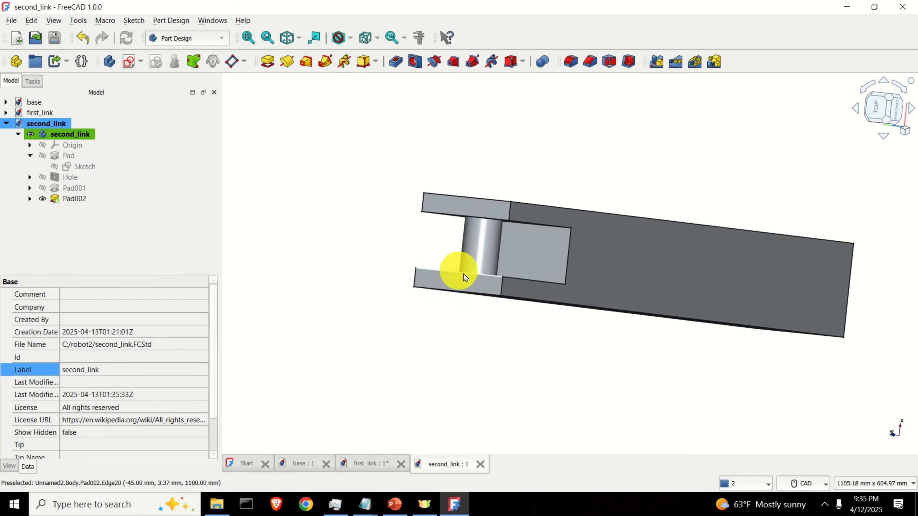
{"action": "middle_click_drag", "start_coordinate": [357, 255], "coordinate": [394, 267]}
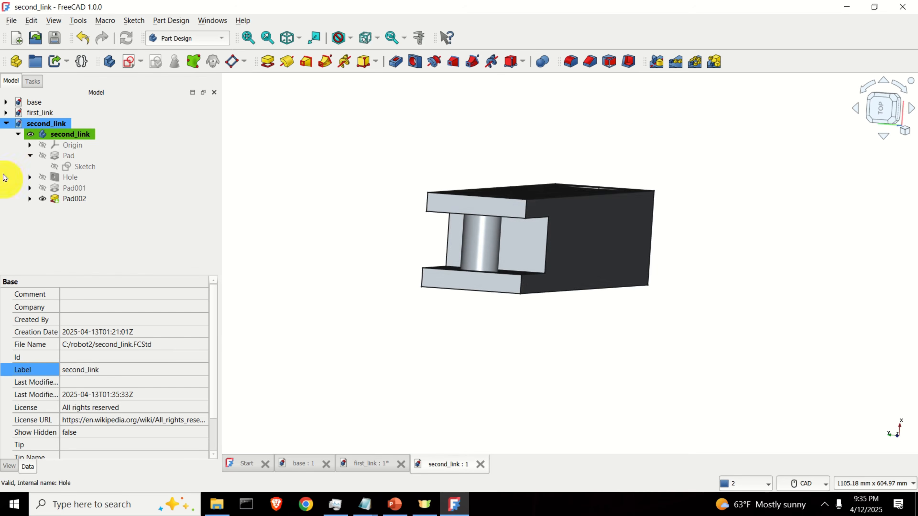
Create a new document, label it third_link, and save it as third_link.FCStd in C:/robot2.
{"action": "left_click", "coordinate": [16, 38]}
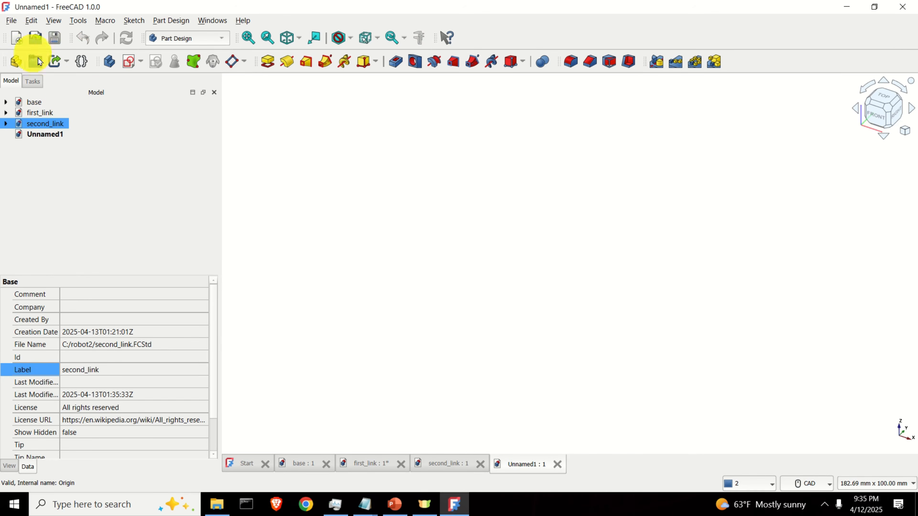
{"action": "left_click", "coordinate": [39, 135]}
{"action": "left_click", "coordinate": [99, 328]}
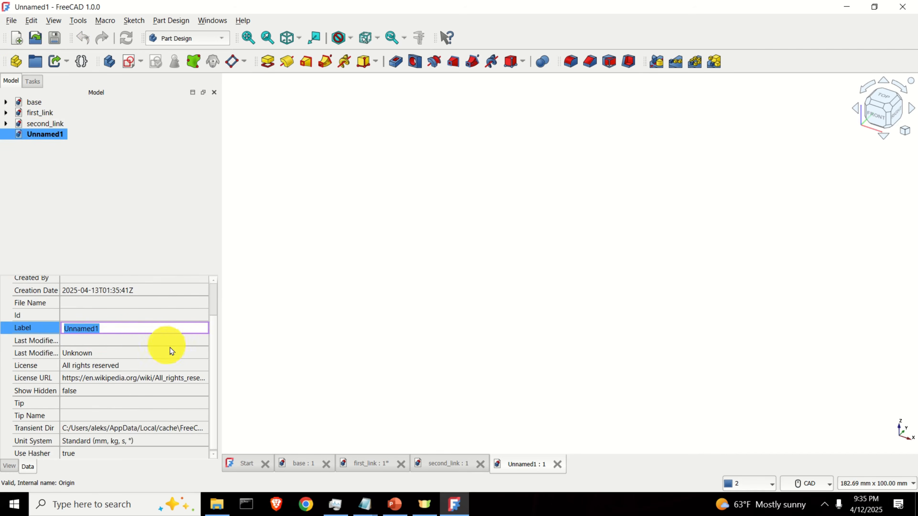
{"action": "type", "text": "third_link"}
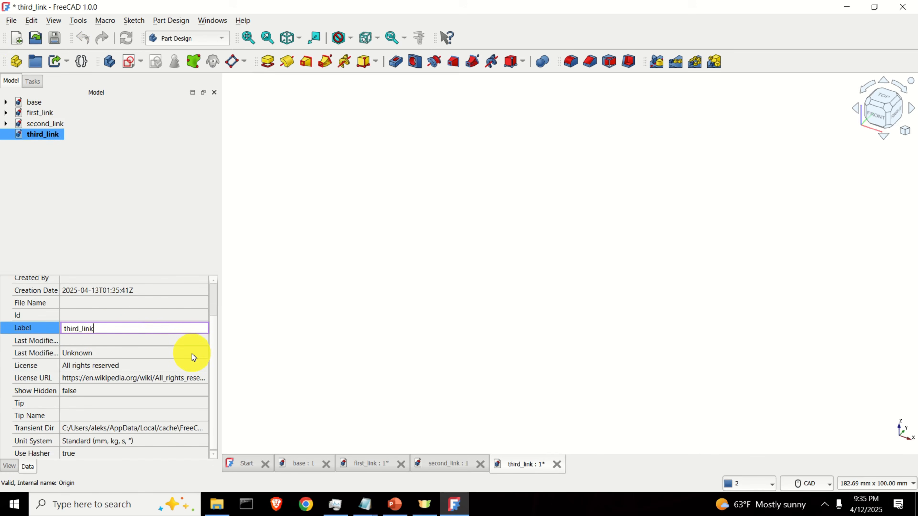
{"action": "key", "text": "Return"}
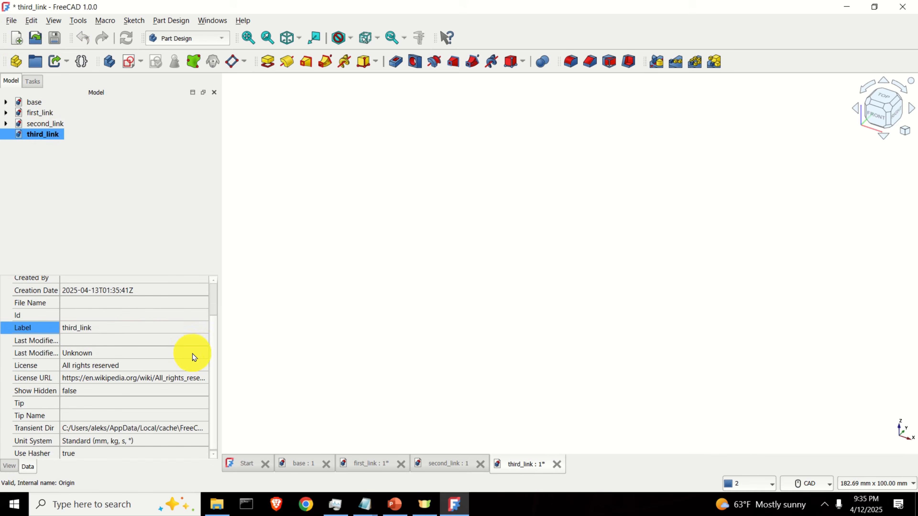
{"action": "key", "text": "ctrl+s"}
{"action": "left_click", "coordinate": [586, 281]}
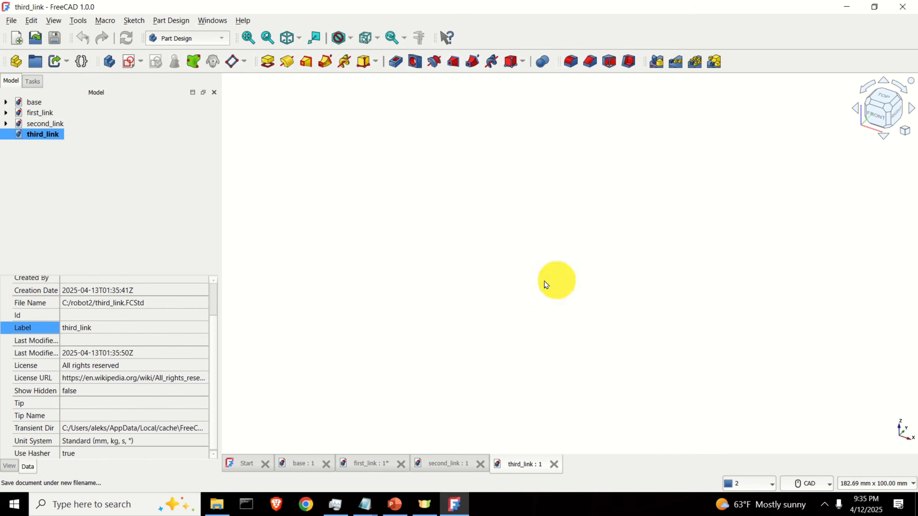
Create a body in third_link with a sketch on the XY-plane, turn on the sketch grid, and close the sketch.
{"action": "left_click", "coordinate": [109, 61]}
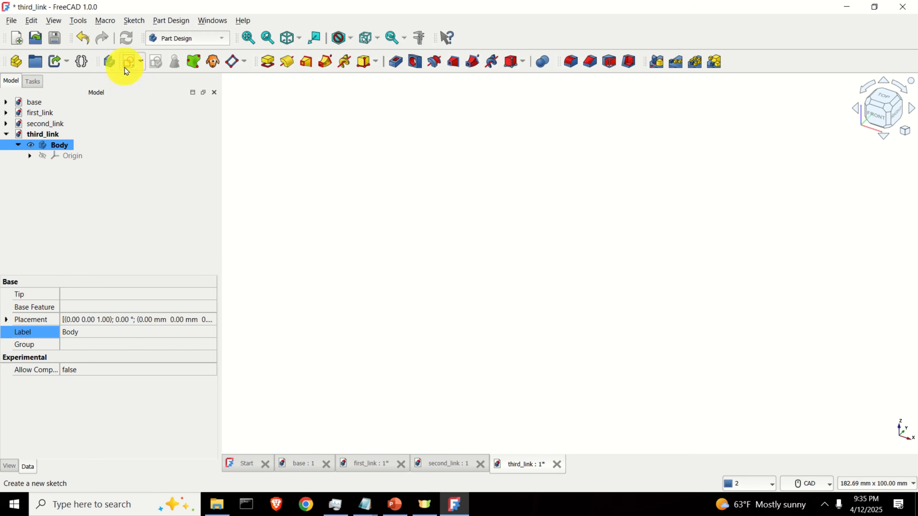
{"action": "left_click", "coordinate": [130, 62]}
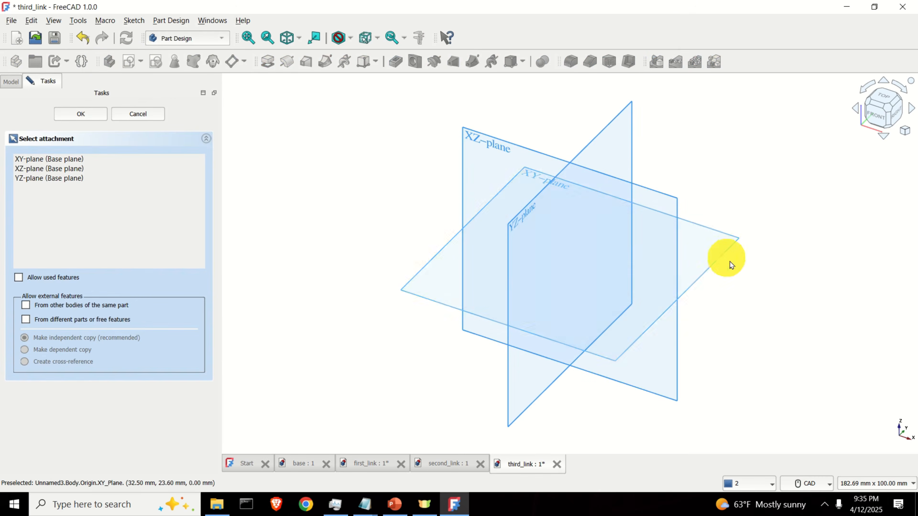
{"action": "left_click", "coordinate": [722, 258]}
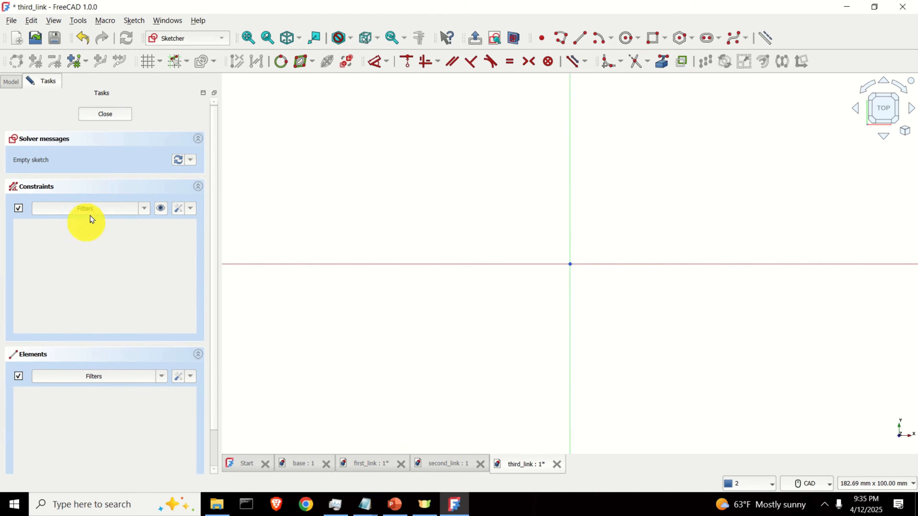
{"action": "left_click", "coordinate": [149, 61]}
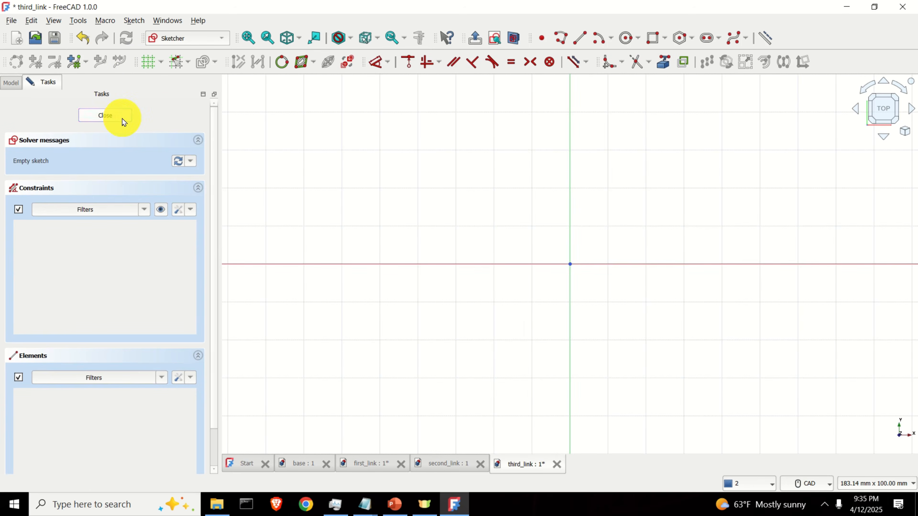
{"action": "left_click", "coordinate": [122, 118]}
Examine the pin circle's diameter and position constraints in Sketch003 of second_link, and close the sketch.
{"action": "left_click", "coordinate": [3, 135]}
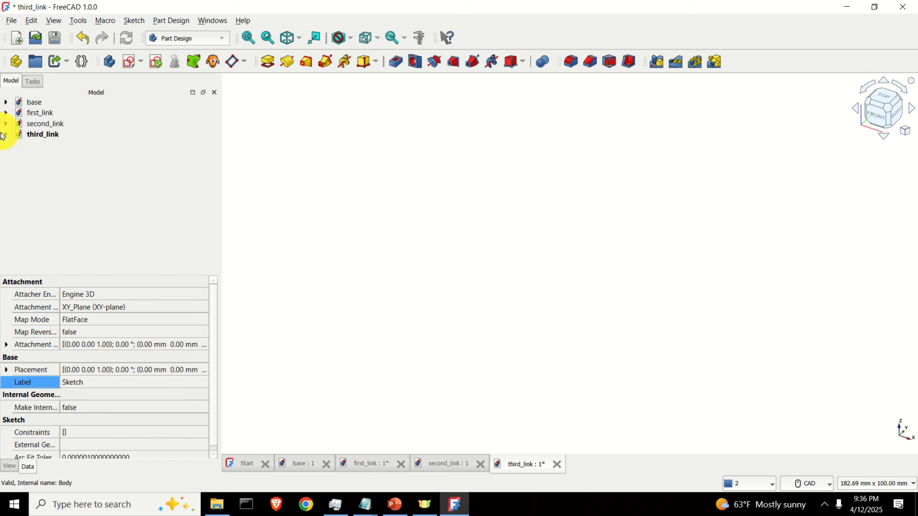
{"action": "left_click", "coordinate": [7, 124]}
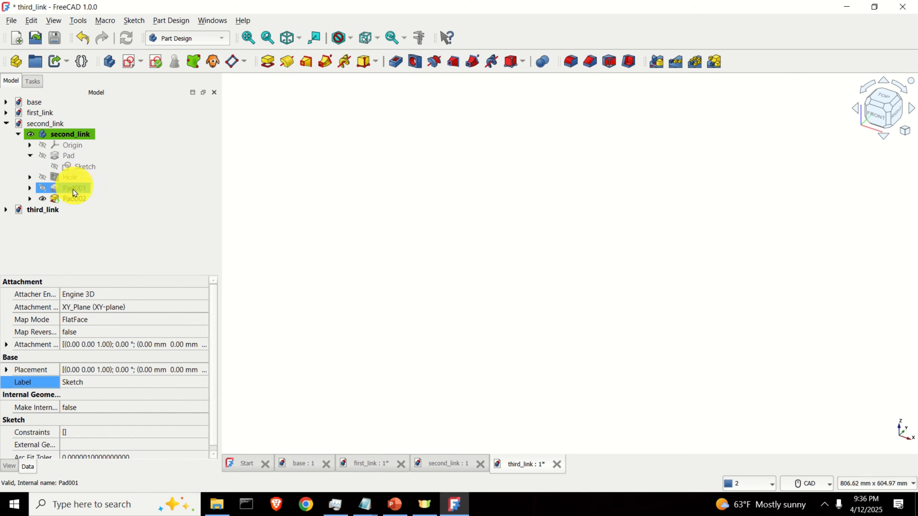
{"action": "left_click", "coordinate": [30, 199]}
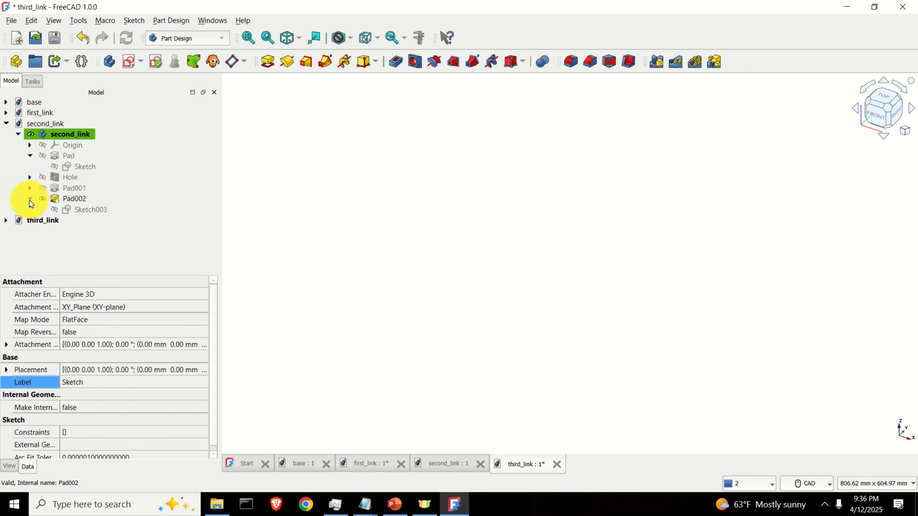
{"action": "left_click", "coordinate": [92, 210]}
{"action": "double_click", "coordinate": [92, 210]}
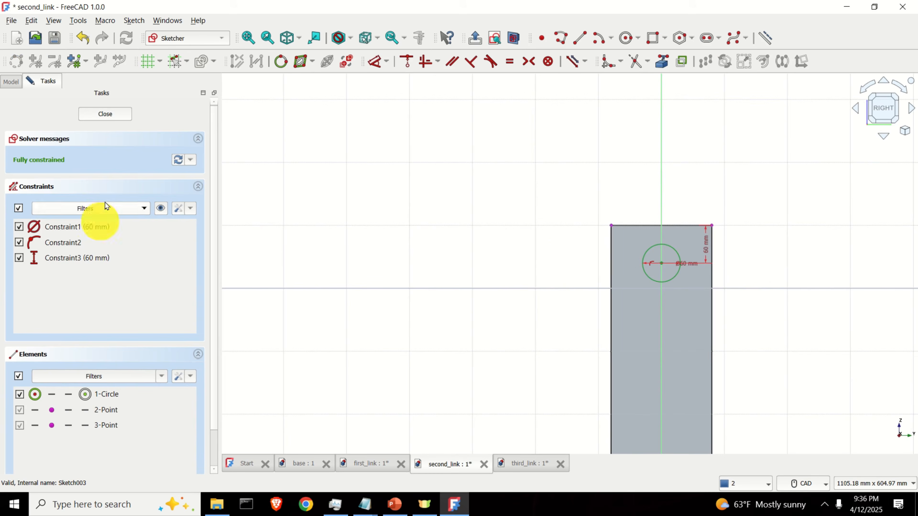
{"action": "left_click", "coordinate": [105, 114]}
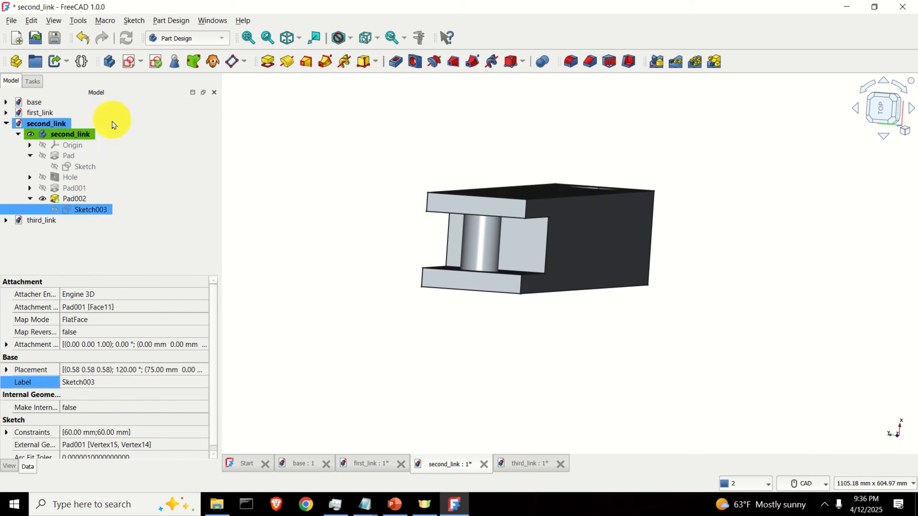
Examine the fork arm rectangles' dimensions in Sketch002 of second_link's Pad001.
{"action": "left_click", "coordinate": [29, 188]}
{"action": "double_click", "coordinate": [91, 199]}
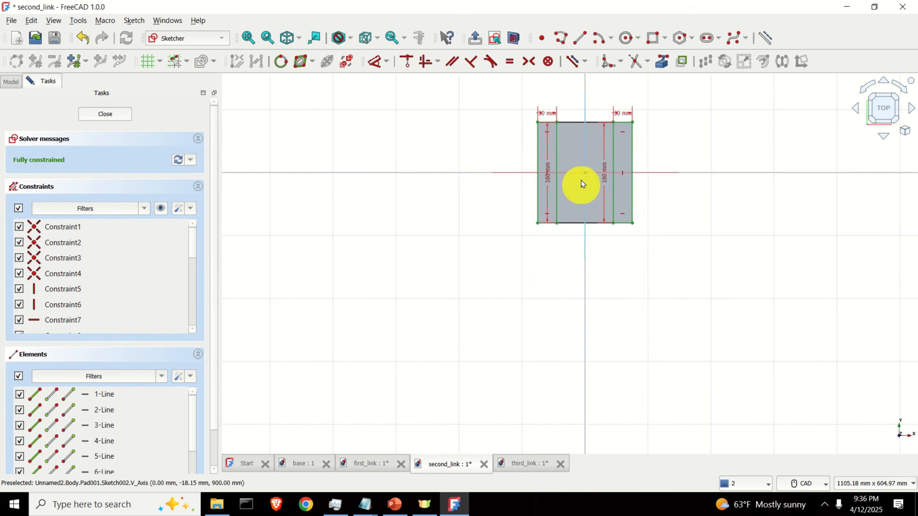
{"action": "scroll", "coordinate": [623, 226], "scroll_direction": "up", "scroll_amount": 3}
{"action": "scroll", "coordinate": [613, 234], "scroll_direction": "up", "scroll_amount": 2}
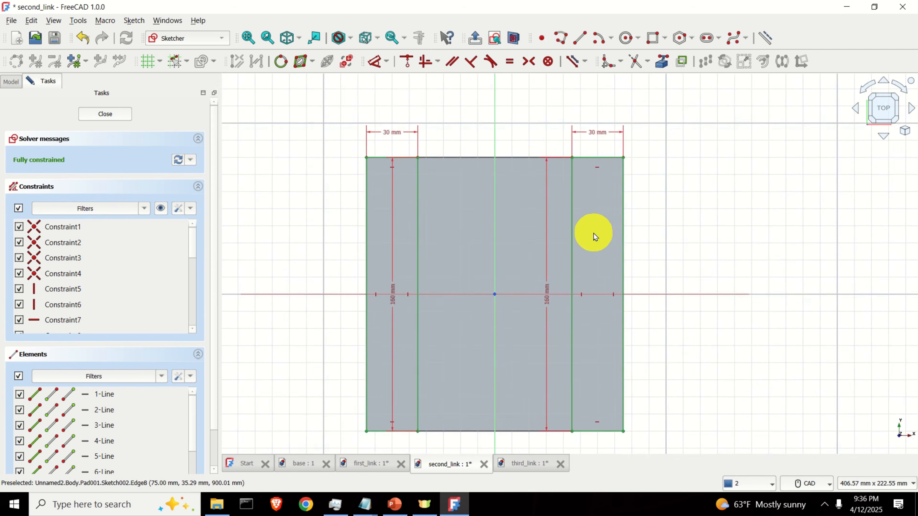
{"action": "scroll", "coordinate": [594, 234], "scroll_direction": "down", "scroll_amount": 2}
{"action": "middle_click_drag", "start_coordinate": [593, 236], "coordinate": [581, 230]}
{"action": "scroll", "coordinate": [570, 234], "scroll_direction": "up", "scroll_amount": 1}
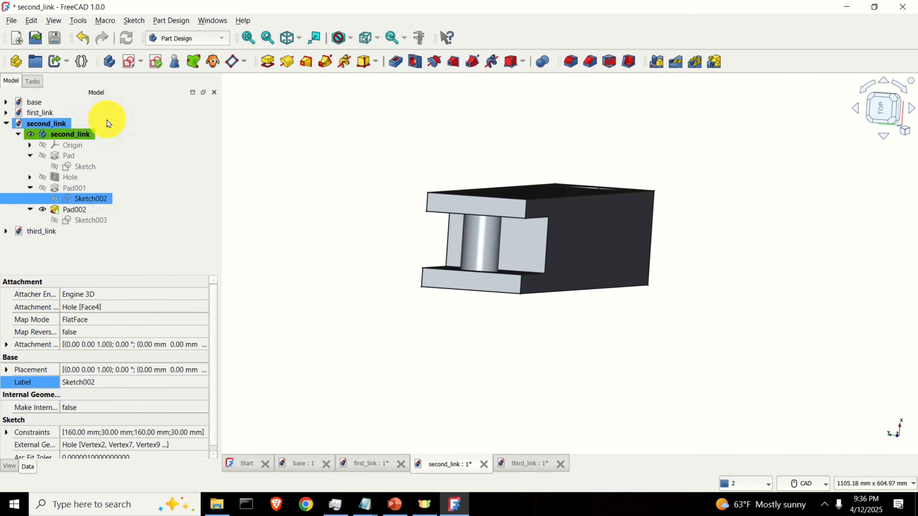
Reopen the empty sketch in third_link and draw a rectangle about 80 mm wide and 180 mm high, centred around the origin.
{"action": "double_click", "coordinate": [55, 230]}
{"action": "left_click", "coordinate": [74, 167]}
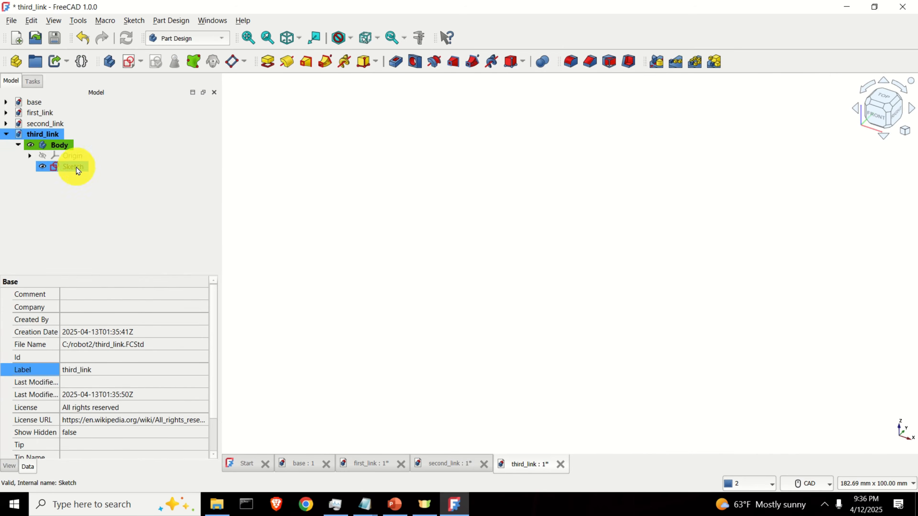
{"action": "double_click", "coordinate": [77, 170]}
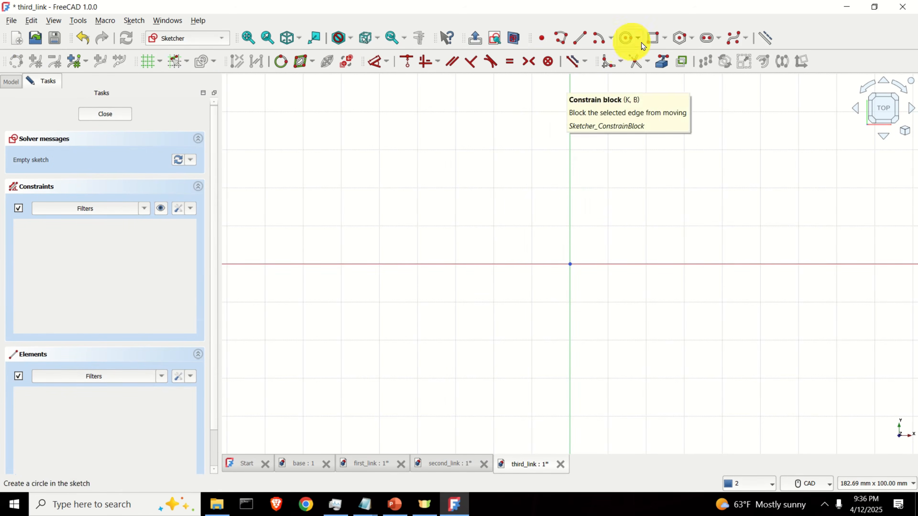
{"action": "left_click", "coordinate": [654, 40]}
{"action": "scroll", "coordinate": [520, 156], "scroll_direction": "up", "scroll_amount": 3}
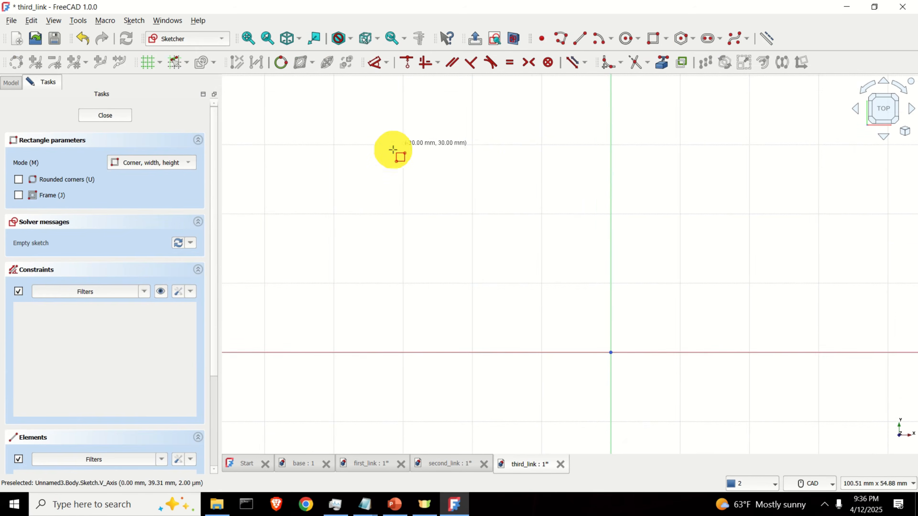
{"action": "scroll", "coordinate": [396, 157], "scroll_direction": "down", "scroll_amount": 4}
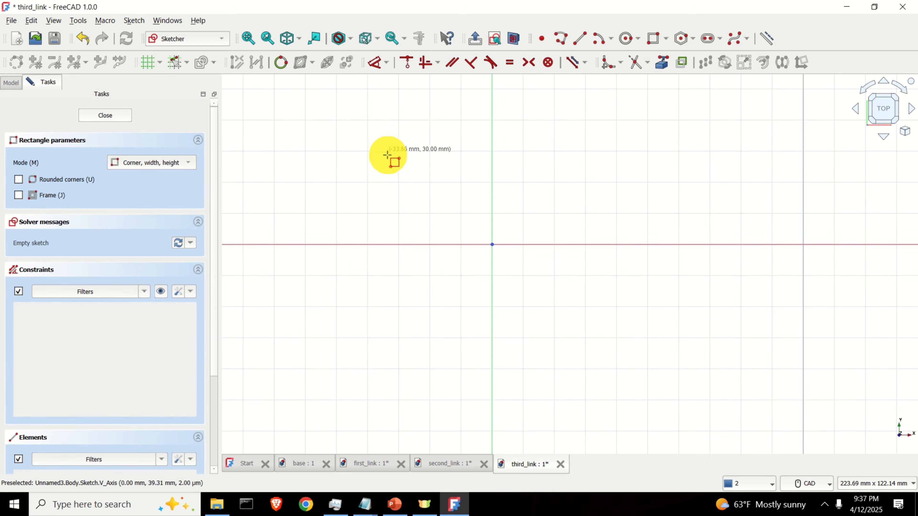
{"action": "scroll", "coordinate": [371, 145], "scroll_direction": "down", "scroll_amount": 3}
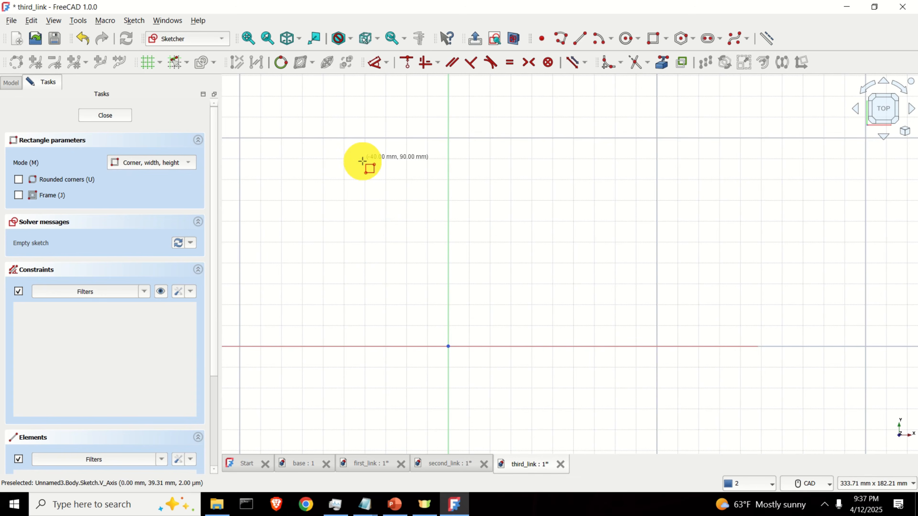
{"action": "left_click", "coordinate": [361, 161]}
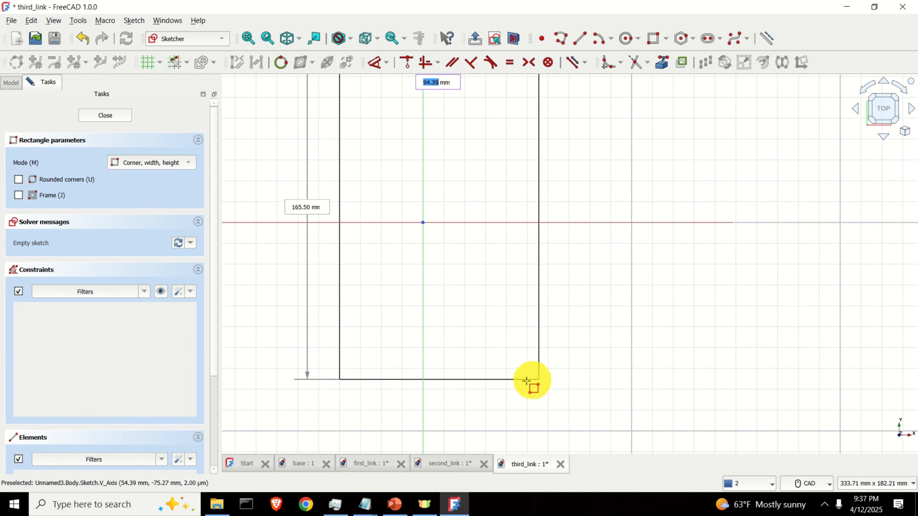
{"action": "scroll", "coordinate": [480, 382], "scroll_direction": "down", "scroll_amount": 4}
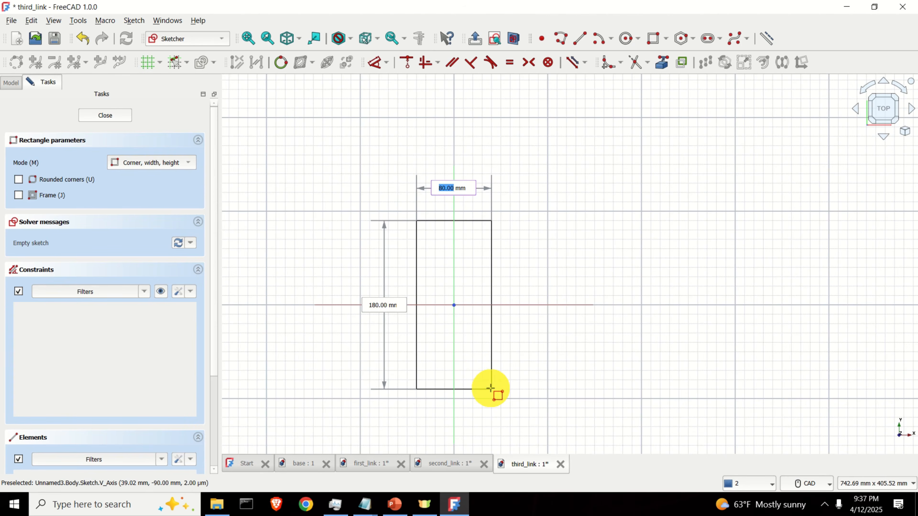
{"action": "left_click", "coordinate": [490, 389]}
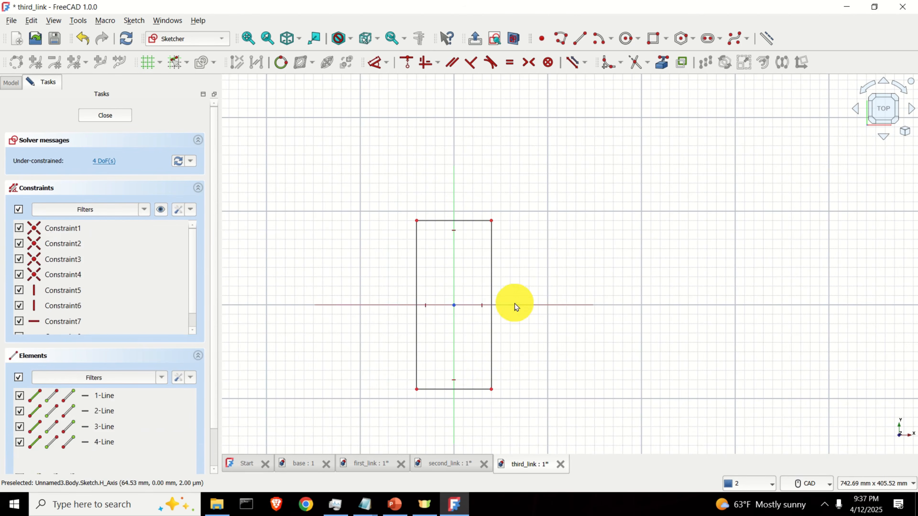
Constrain the rectangle's upper edge to 80 mm horizontally and its left edge to 180 mm vertically.
{"action": "scroll", "coordinate": [503, 264], "scroll_direction": "up", "scroll_amount": 3}
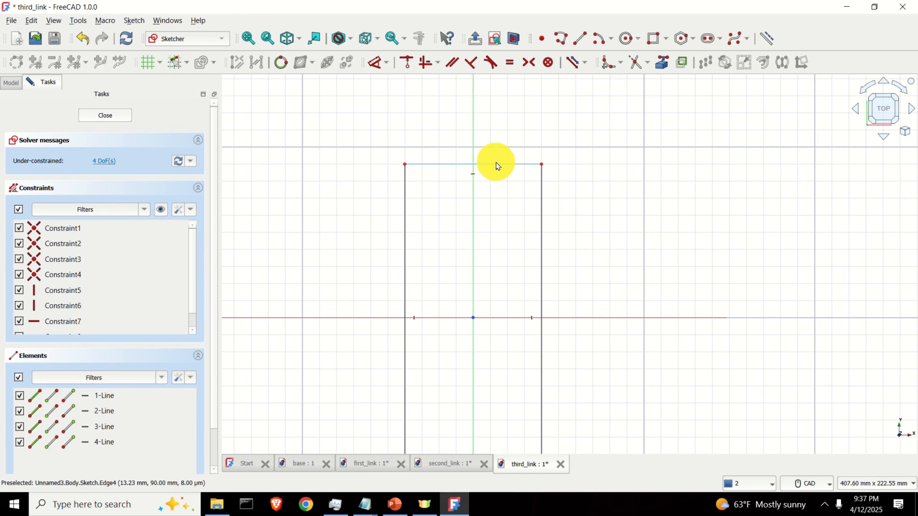
{"action": "left_click", "coordinate": [496, 164]}
{"action": "left_click", "coordinate": [386, 62]}
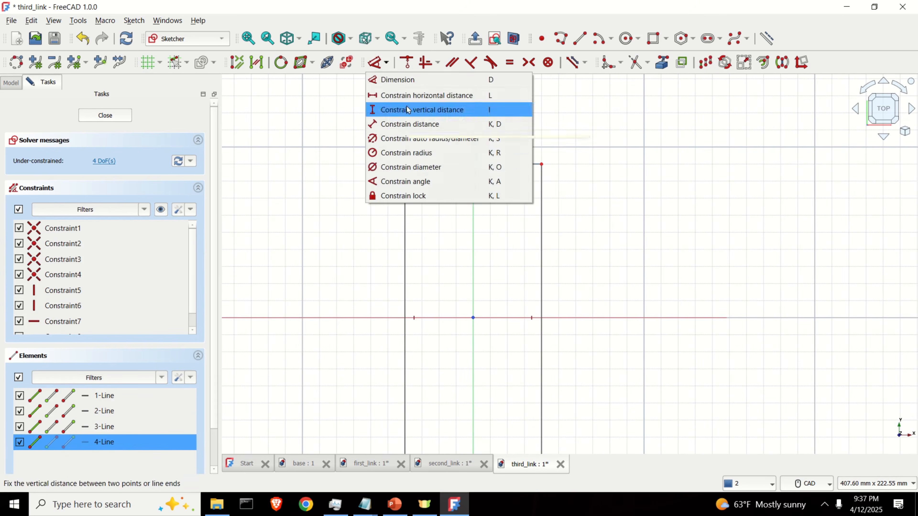
{"action": "left_click", "coordinate": [427, 93]}
{"action": "left_click", "coordinate": [480, 169]}
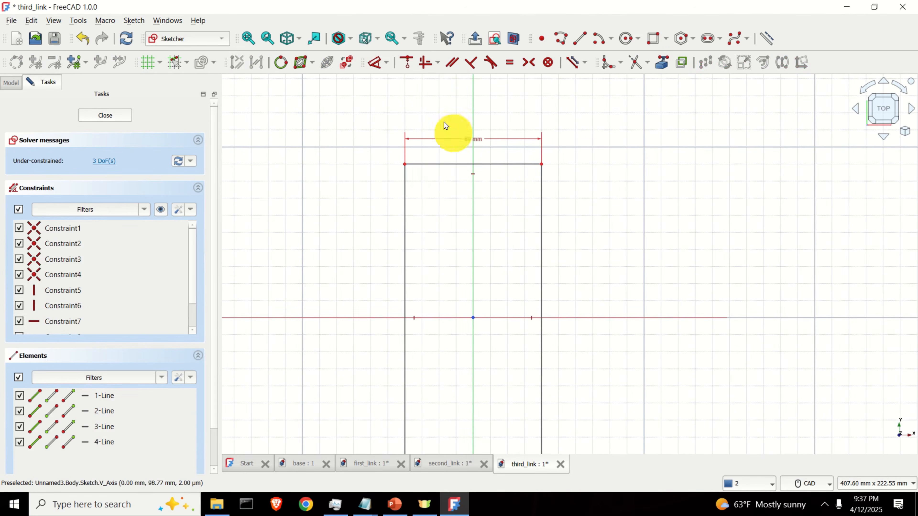
{"action": "left_click", "coordinate": [405, 201]}
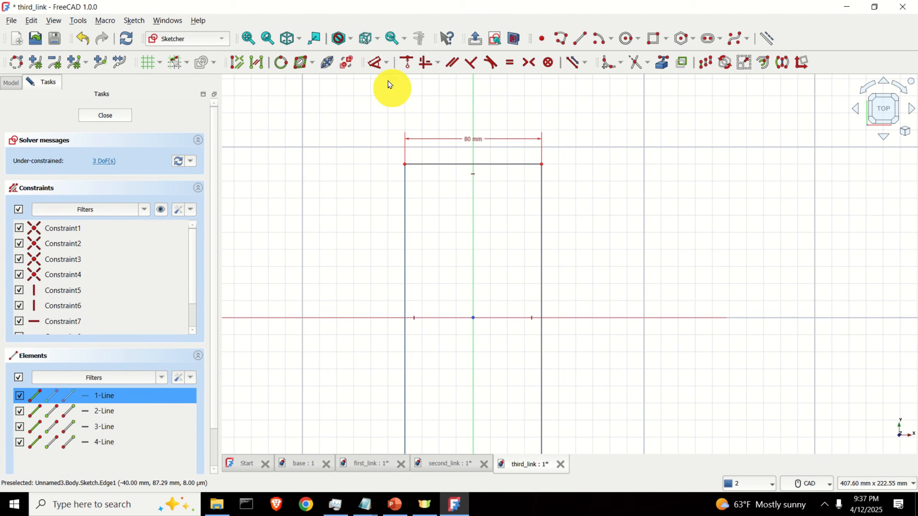
{"action": "left_click", "coordinate": [386, 63]}
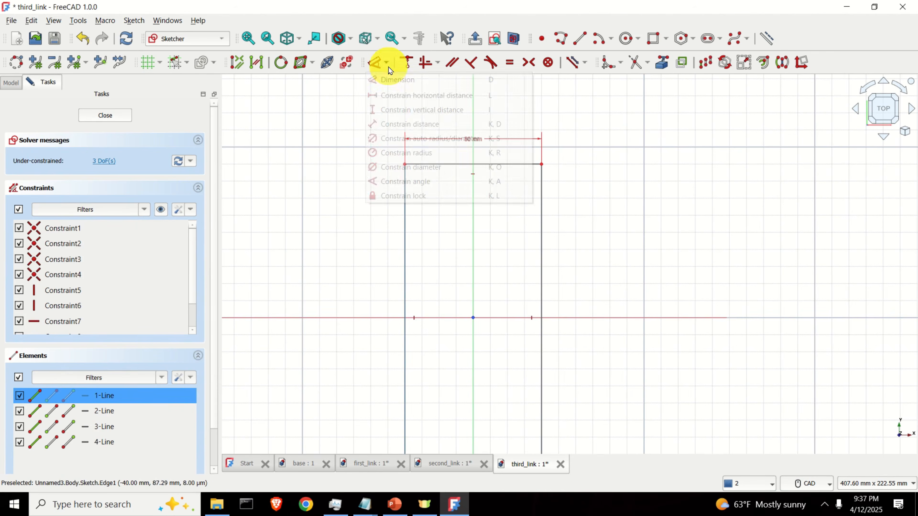
{"action": "left_click", "coordinate": [416, 110]}
{"action": "left_click", "coordinate": [492, 183]}
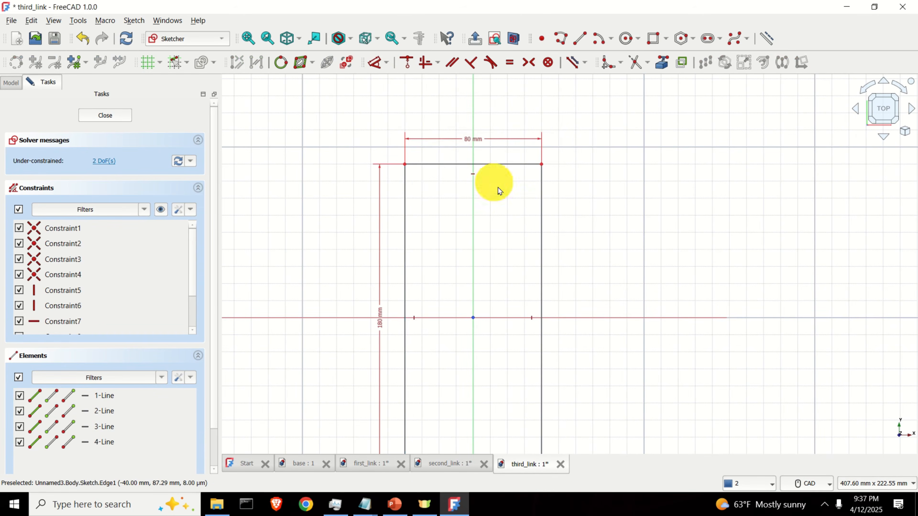
Constrain the rectangle's upper-right corner 40 mm horizontally and 90 mm vertically from the origin, and close the sketch.
{"action": "left_click", "coordinate": [474, 318]}
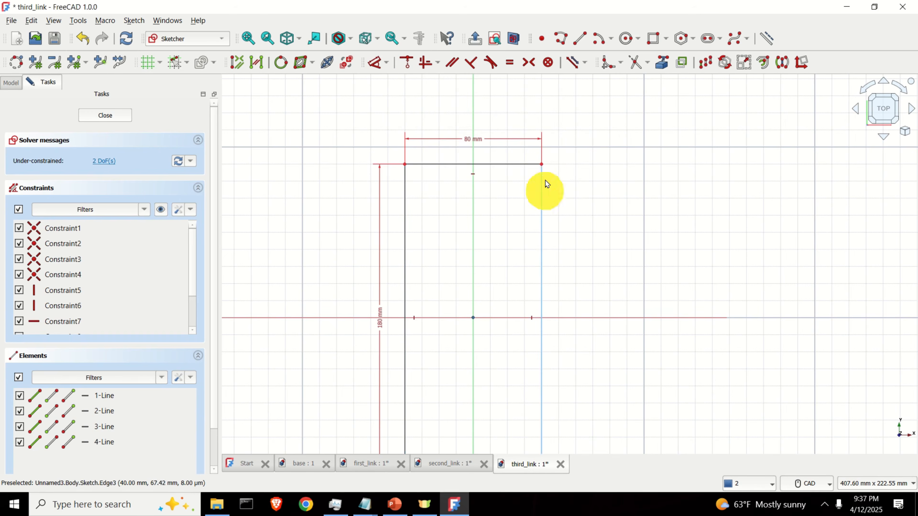
{"action": "left_click", "coordinate": [542, 165]}
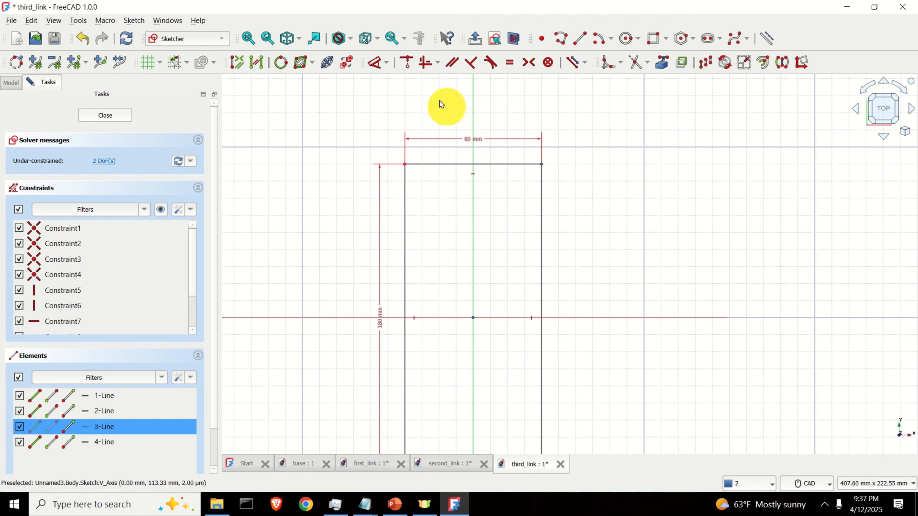
{"action": "left_click", "coordinate": [386, 63]}
{"action": "left_click", "coordinate": [411, 96]}
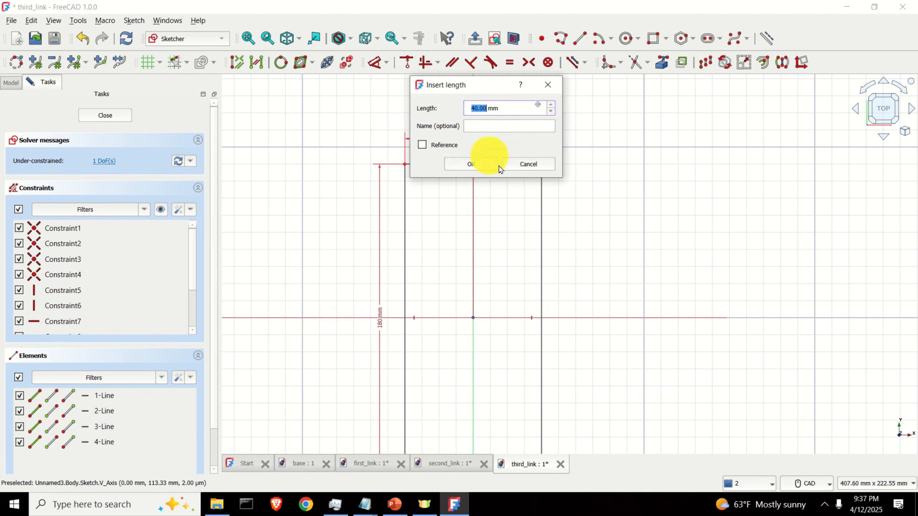
{"action": "left_click", "coordinate": [474, 165]}
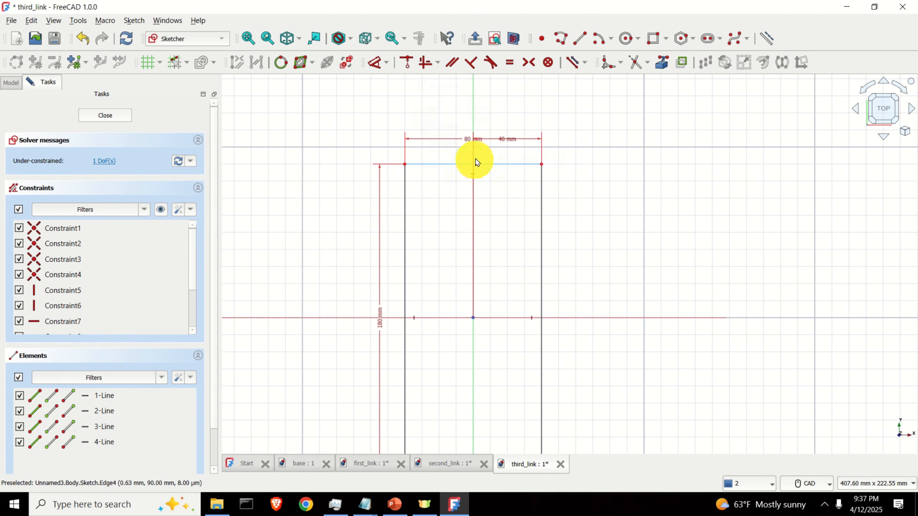
{"action": "left_click", "coordinate": [541, 165]}
{"action": "left_click", "coordinate": [473, 318]}
{"action": "left_click", "coordinate": [387, 63]}
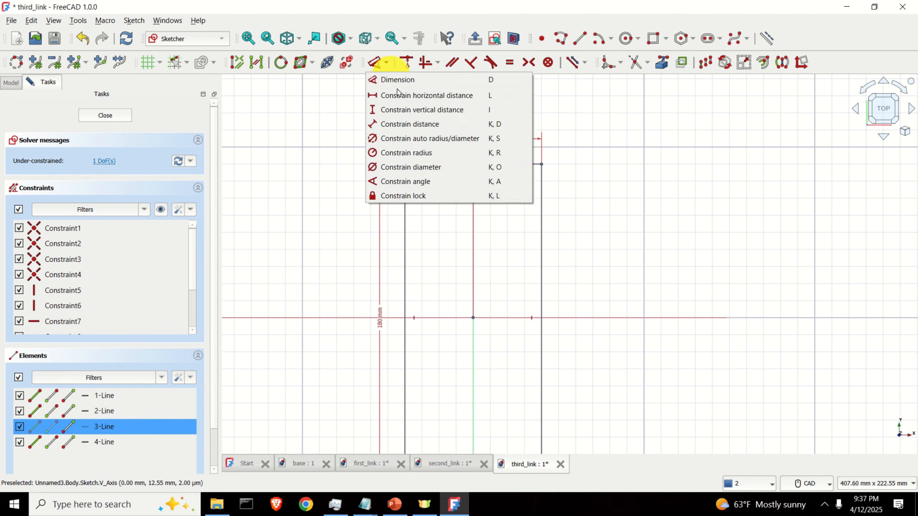
{"action": "left_click", "coordinate": [421, 110]}
{"action": "left_click", "coordinate": [481, 182]}
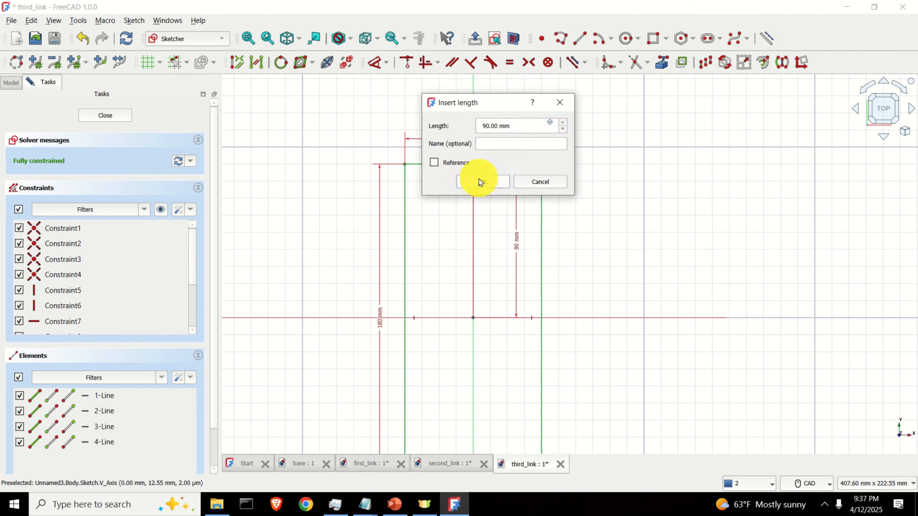
{"action": "left_click", "coordinate": [115, 117]}
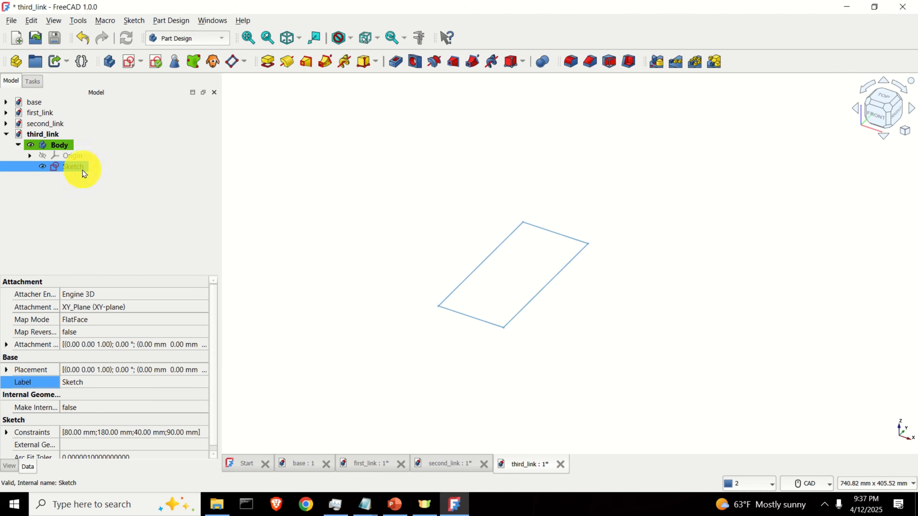
Pad the rectangle sketch by 700 mm along the sketch normal.
{"action": "left_click", "coordinate": [272, 62]}
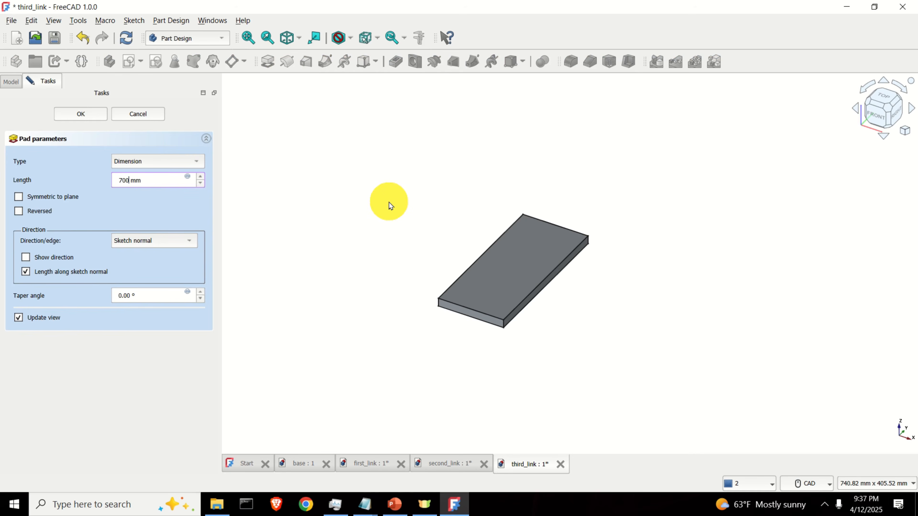
{"action": "type", "text": "700"}
{"action": "key", "text": "Return"}
{"action": "scroll", "coordinate": [390, 205], "scroll_direction": "down", "scroll_amount": 5}
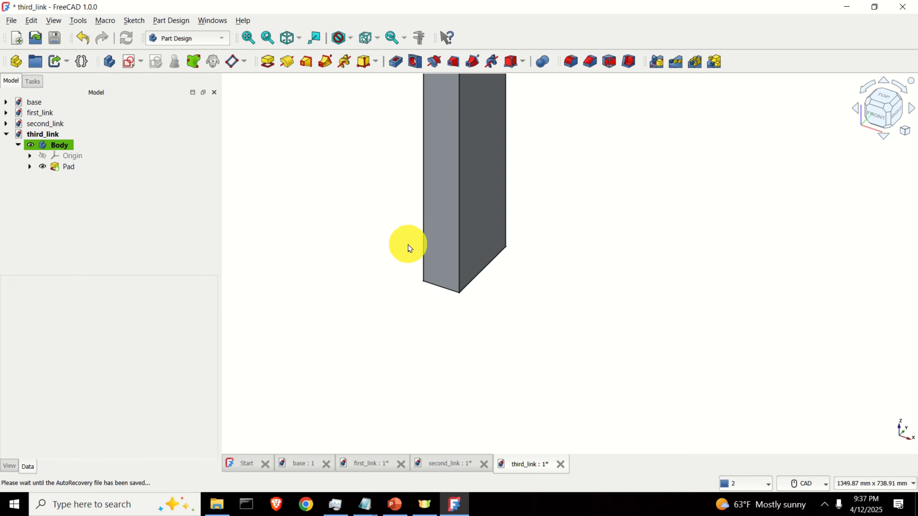
Set the length of third_link's pad to 600 mm and view the whole block.
{"action": "left_click", "coordinate": [68, 167]}
{"action": "double_click", "coordinate": [68, 163]}
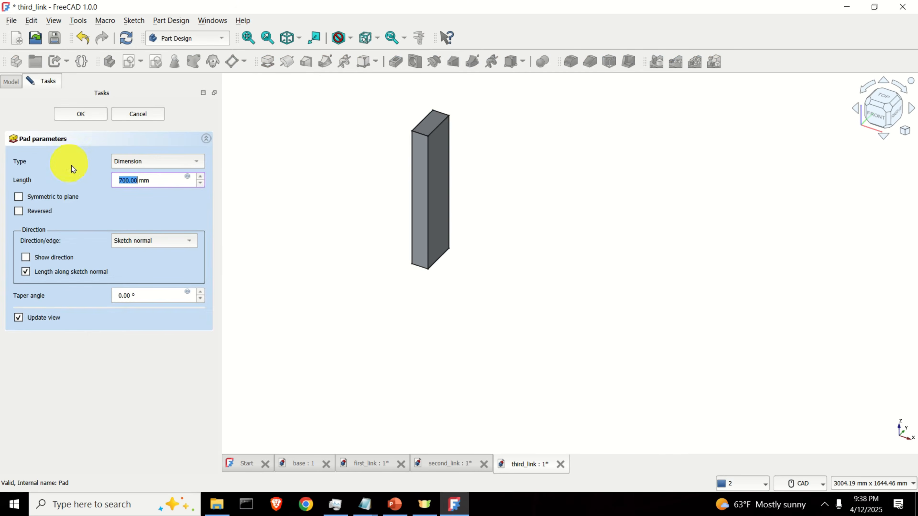
{"action": "left_click", "coordinate": [119, 175]}
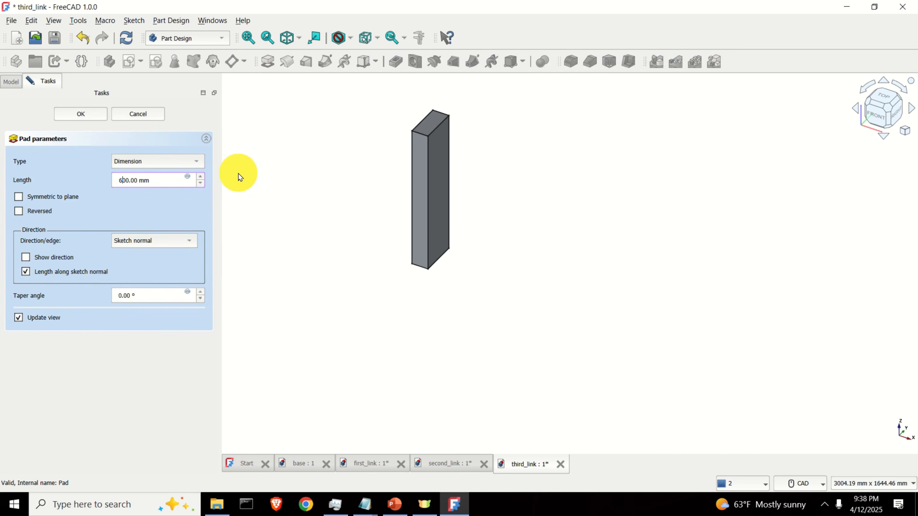
{"action": "type", "text": "6"}
{"action": "key", "text": "Return"}
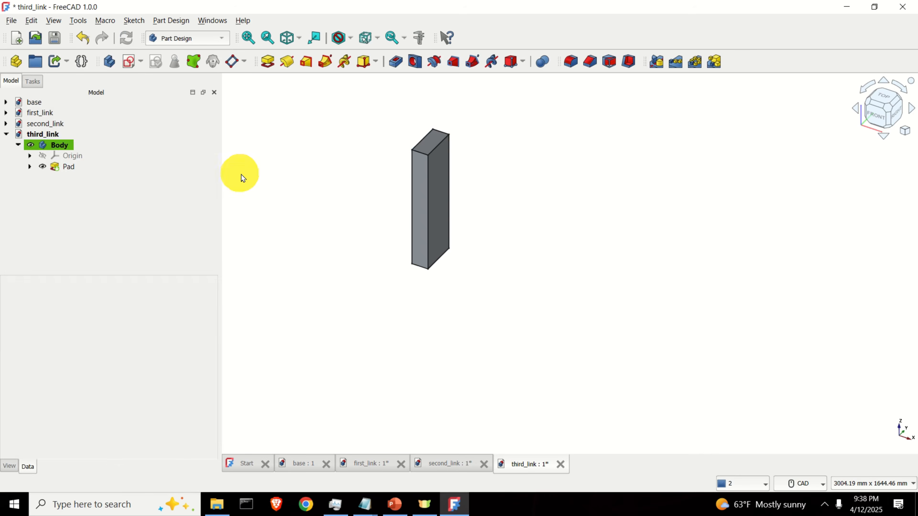
{"action": "scroll", "coordinate": [569, 195], "scroll_direction": "up", "scroll_amount": 2}
{"action": "scroll", "coordinate": [431, 180], "scroll_direction": "down", "scroll_amount": 2}
{"action": "middle_click_drag", "start_coordinate": [434, 190], "coordinate": [511, 251]}
{"action": "scroll", "coordinate": [506, 253], "scroll_direction": "up", "scroll_amount": 2}
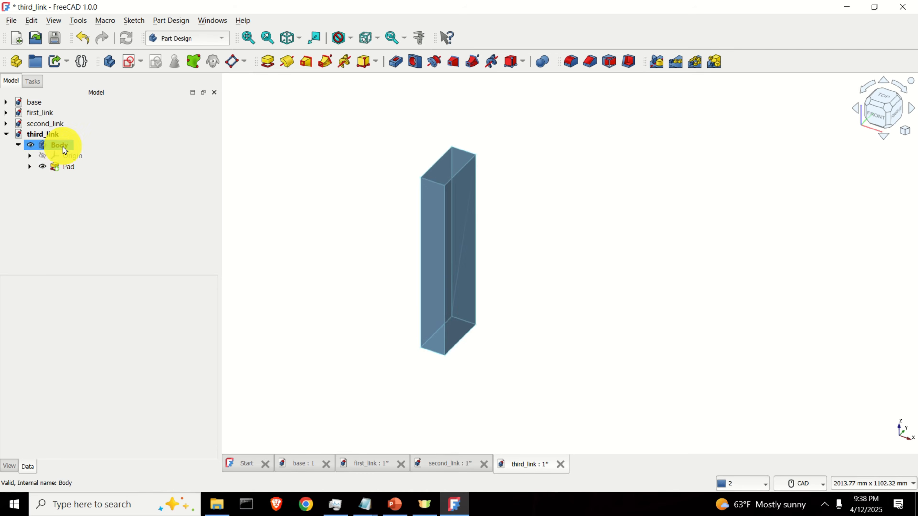
Save third_link and inspect the circle's diameter and position in the sketch of second_link's pin.
{"action": "key", "text": "ctrl+s"}
{"action": "left_click", "coordinate": [6, 123]}
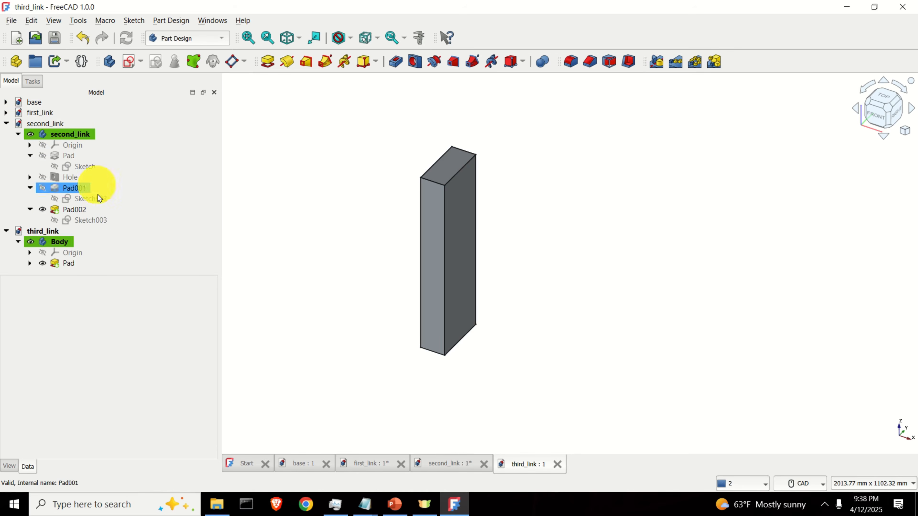
{"action": "left_click", "coordinate": [83, 214]}
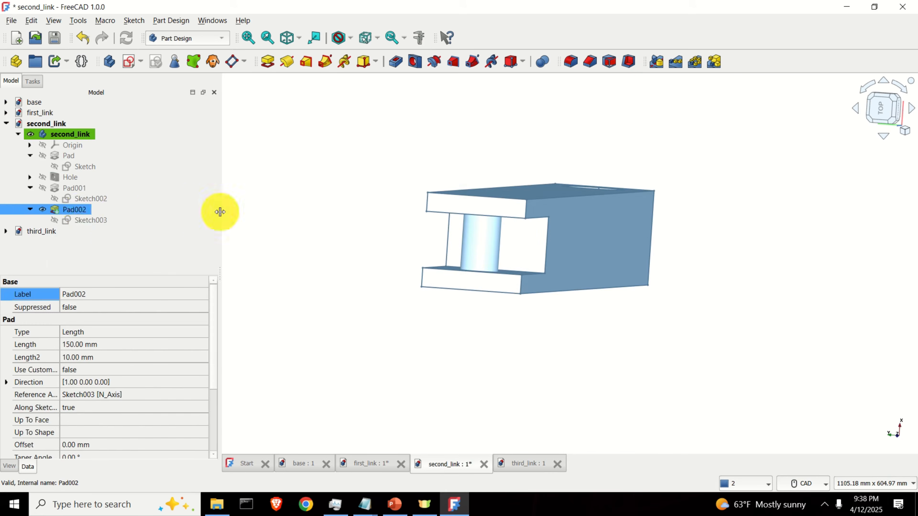
{"action": "double_click", "coordinate": [88, 219]}
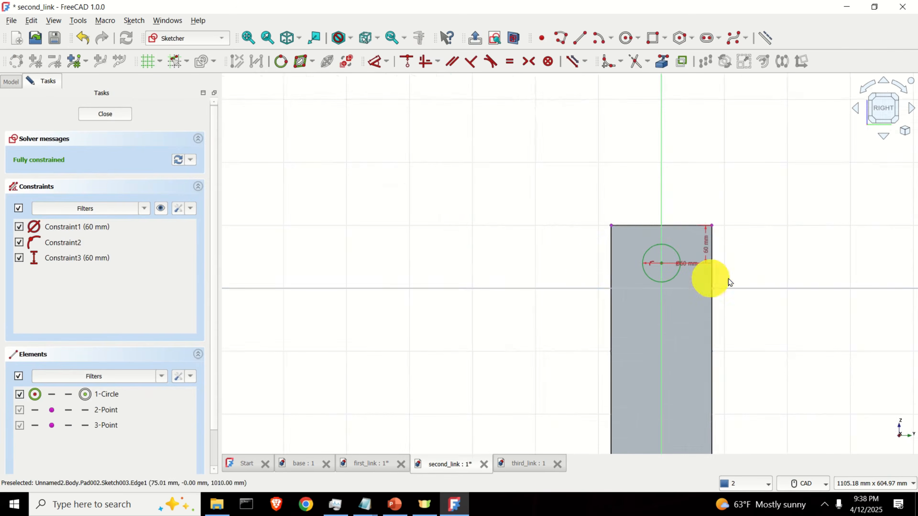
{"action": "scroll", "coordinate": [698, 274], "scroll_direction": "up", "scroll_amount": 5}
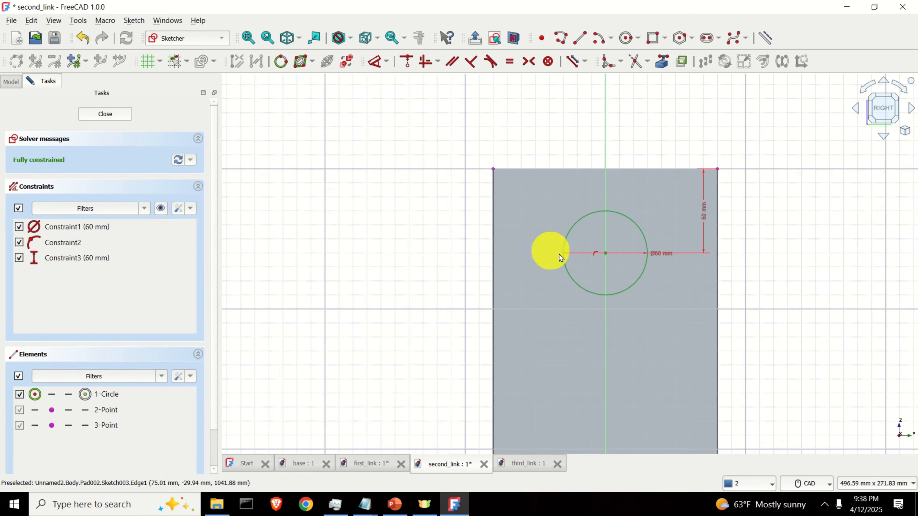
{"action": "left_click", "coordinate": [103, 114]}
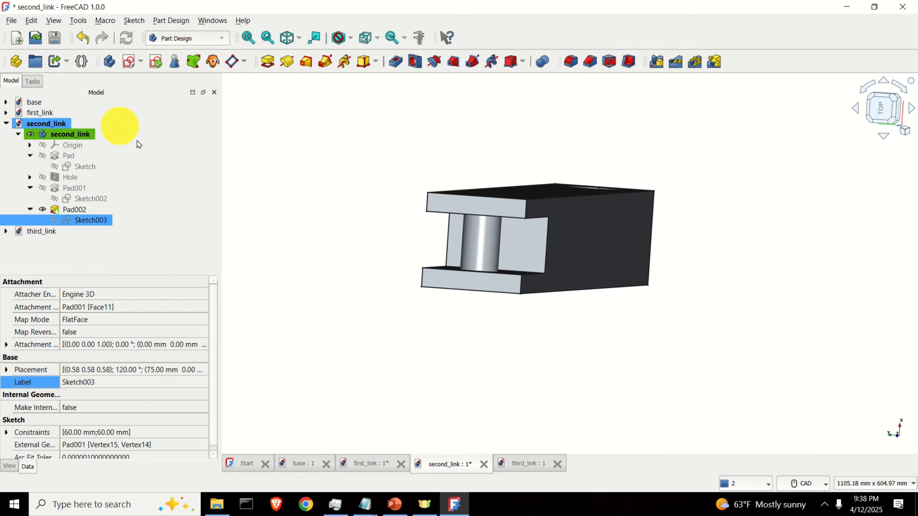
Create an empty sketch on the XY plane in third_link's body and close it.
{"action": "left_click", "coordinate": [6, 232]}
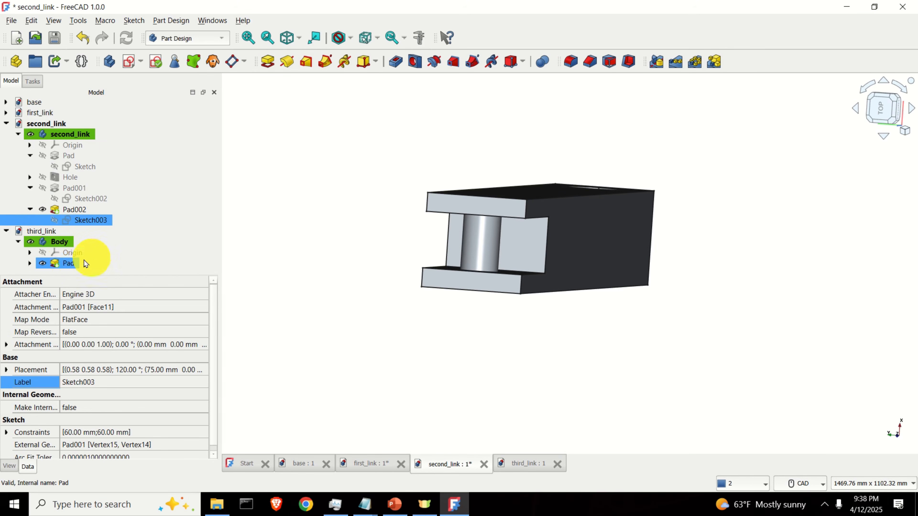
{"action": "left_click", "coordinate": [29, 263]}
{"action": "left_click", "coordinate": [62, 242]}
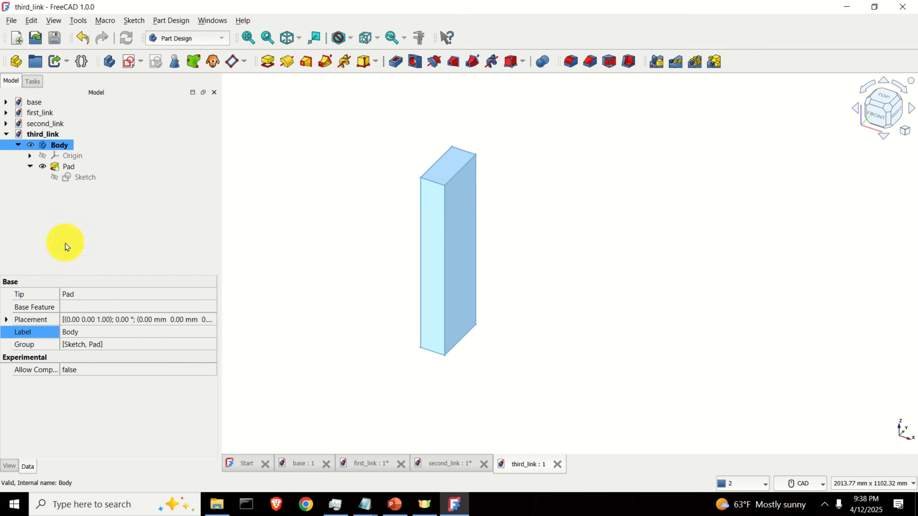
{"action": "scroll", "coordinate": [491, 217], "scroll_direction": "up", "scroll_amount": 2}
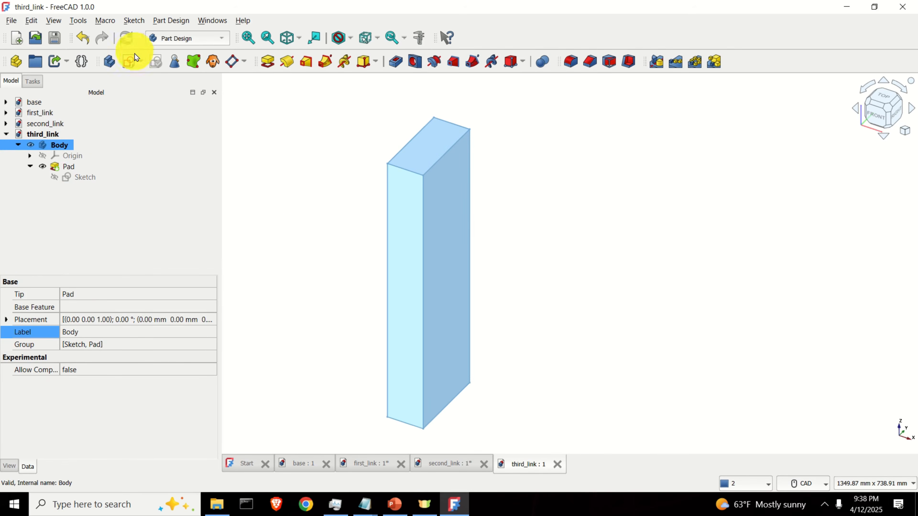
{"action": "left_click", "coordinate": [129, 63]}
{"action": "left_click", "coordinate": [68, 160]}
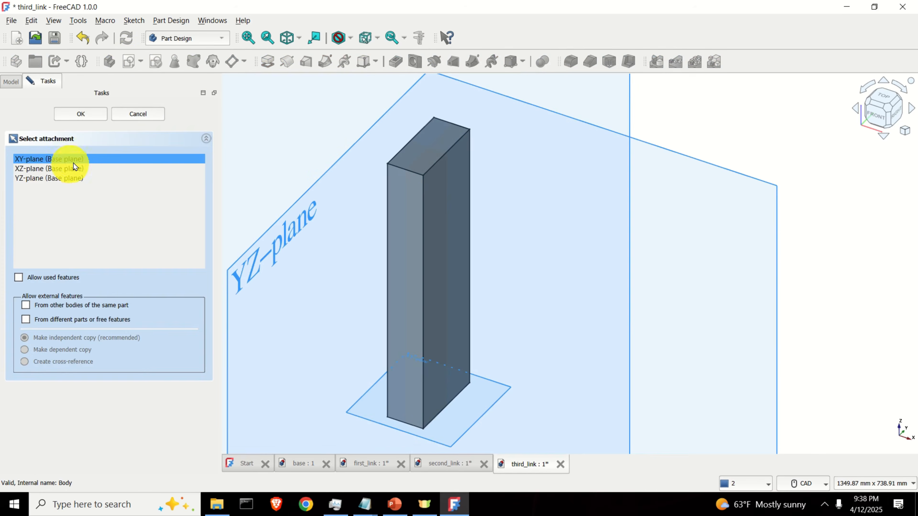
{"action": "left_click", "coordinate": [77, 119]}
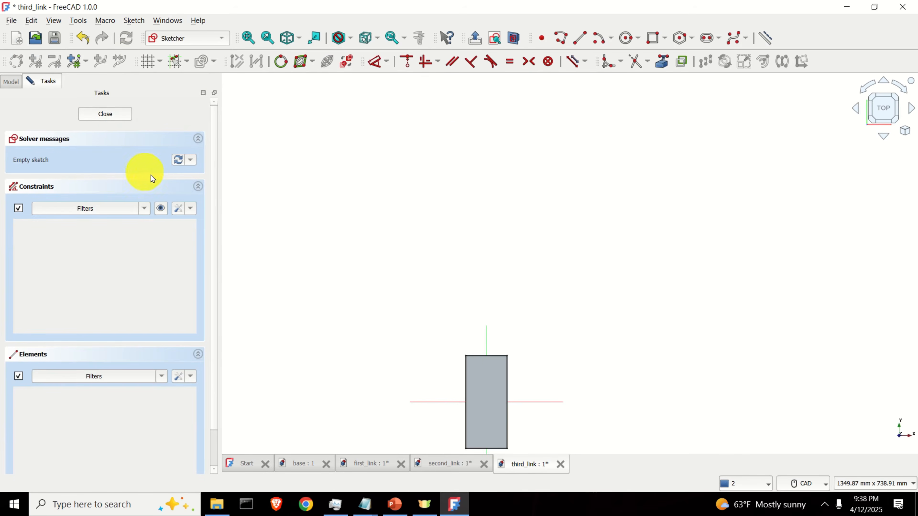
{"action": "left_click", "coordinate": [115, 113]}
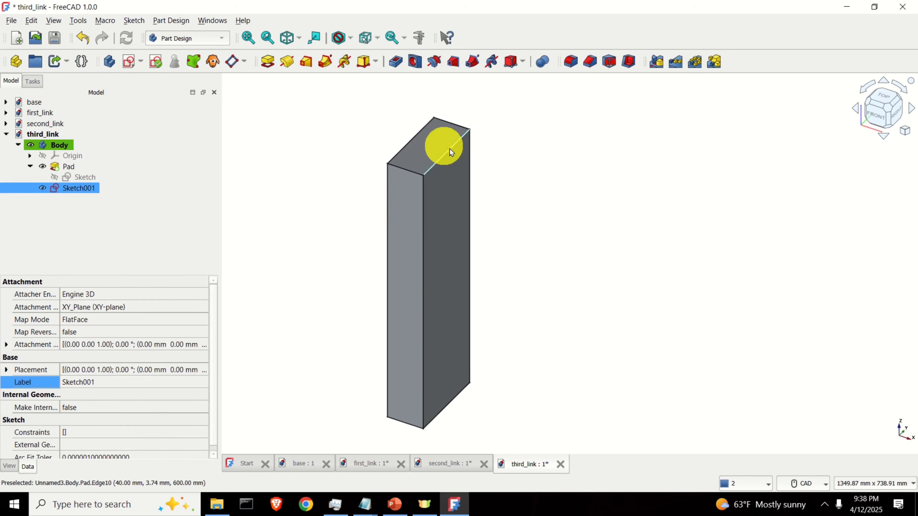
Attach the empty Sketch001 to the wide side face of third_link's block using the Plane face method.
{"action": "left_click", "coordinate": [447, 198]}
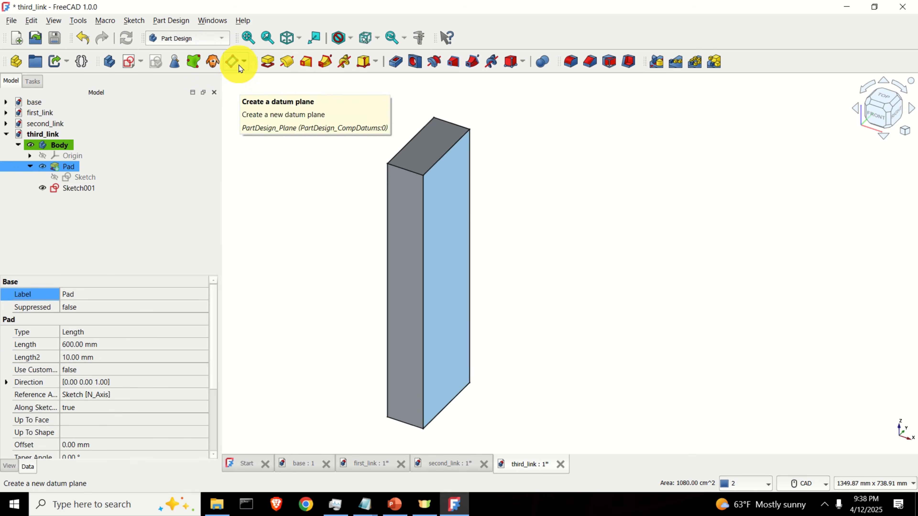
{"action": "left_click", "coordinate": [142, 64]}
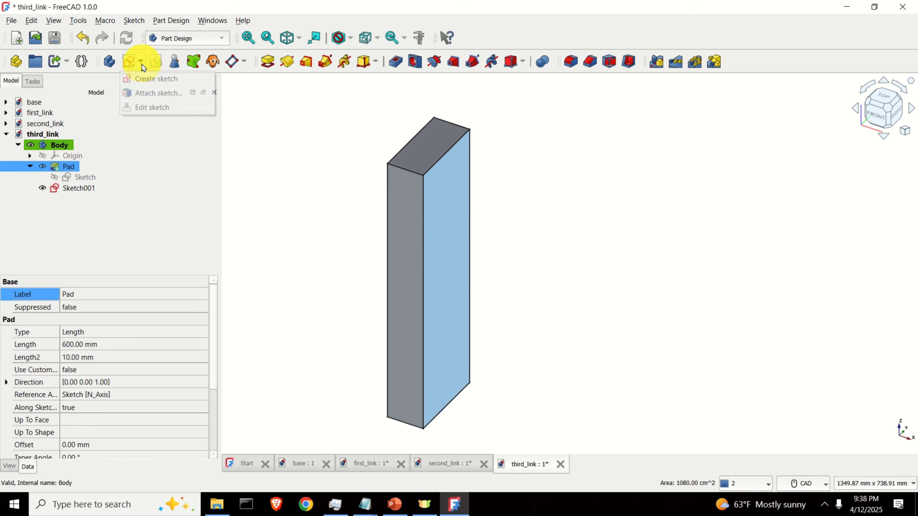
{"action": "left_click", "coordinate": [162, 96]}
{"action": "left_click", "coordinate": [466, 250]}
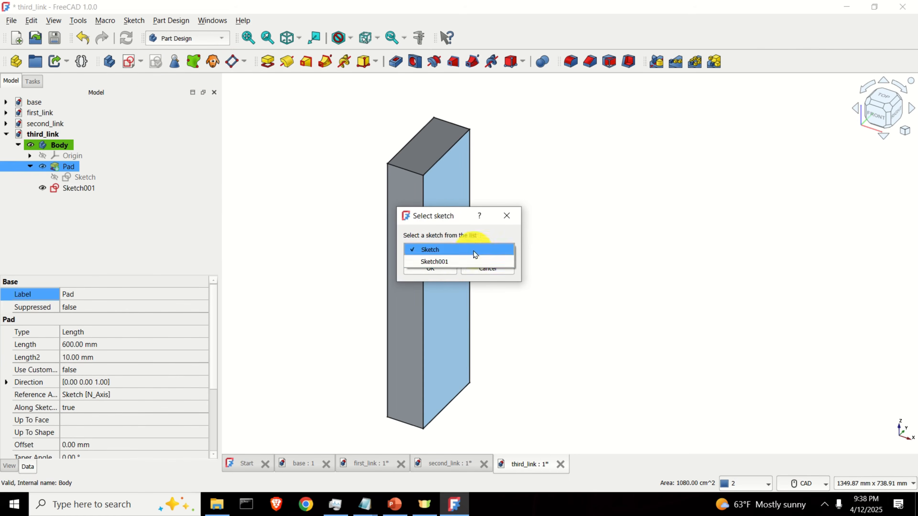
{"action": "left_click", "coordinate": [464, 261]}
{"action": "left_click", "coordinate": [445, 272]}
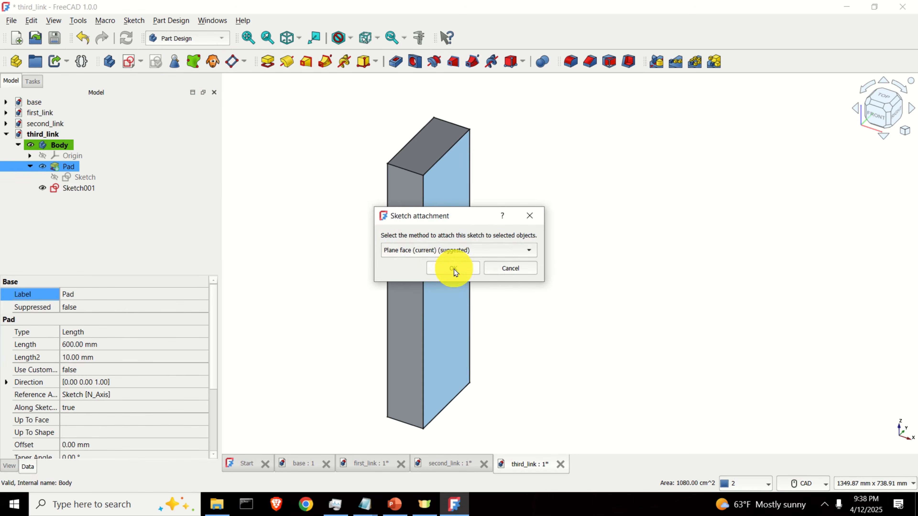
{"action": "left_click", "coordinate": [450, 270]}
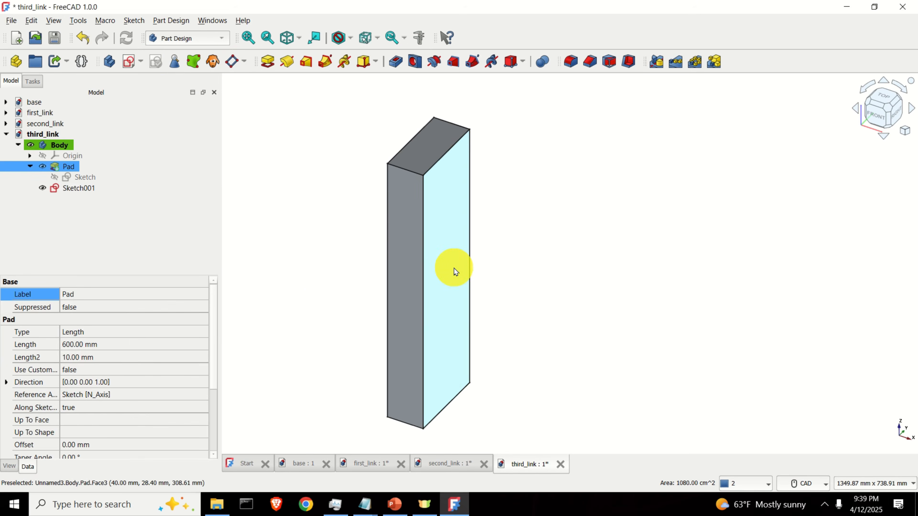
Show the grid in Sketch001 and draw a 60 mm diameter circle centred on the vertical axis near the block's lower end.
{"action": "double_click", "coordinate": [73, 189]}
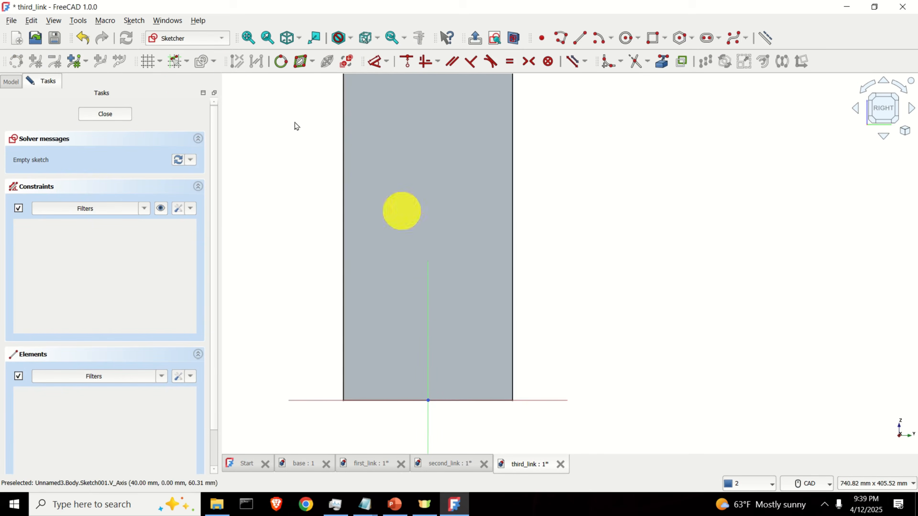
{"action": "left_click", "coordinate": [148, 61]}
{"action": "scroll", "coordinate": [430, 318], "scroll_direction": "up", "scroll_amount": 2}
{"action": "mouse_move", "coordinate": [430, 317]}
{"action": "middle_mouse_down"}
{"action": "mouse_move", "coordinate": [444, 261]}
{"action": "mouse_move", "coordinate": [440, 228]}
{"action": "middle_mouse_up"}
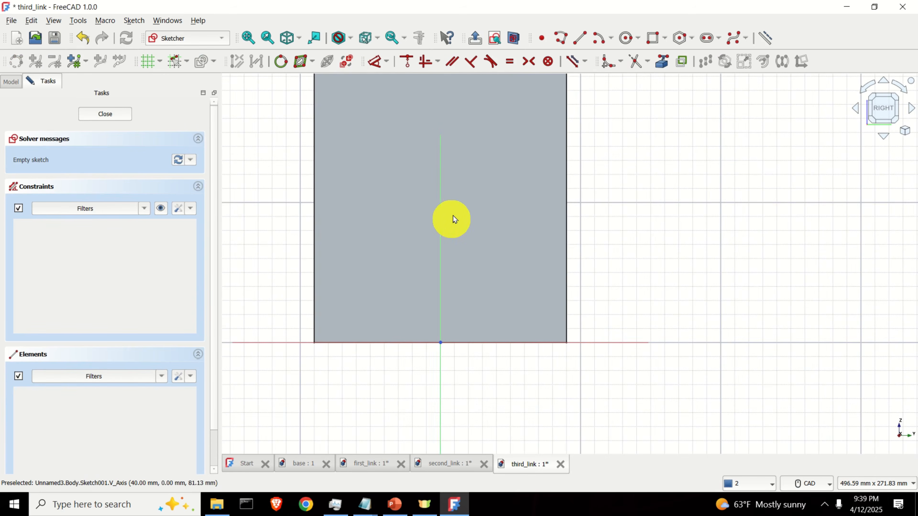
{"action": "left_click", "coordinate": [626, 38]}
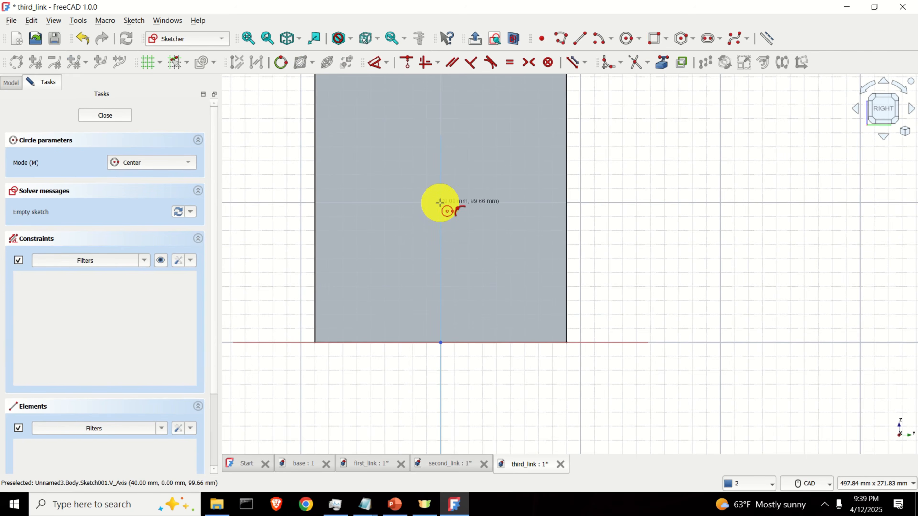
{"action": "left_click", "coordinate": [440, 202]}
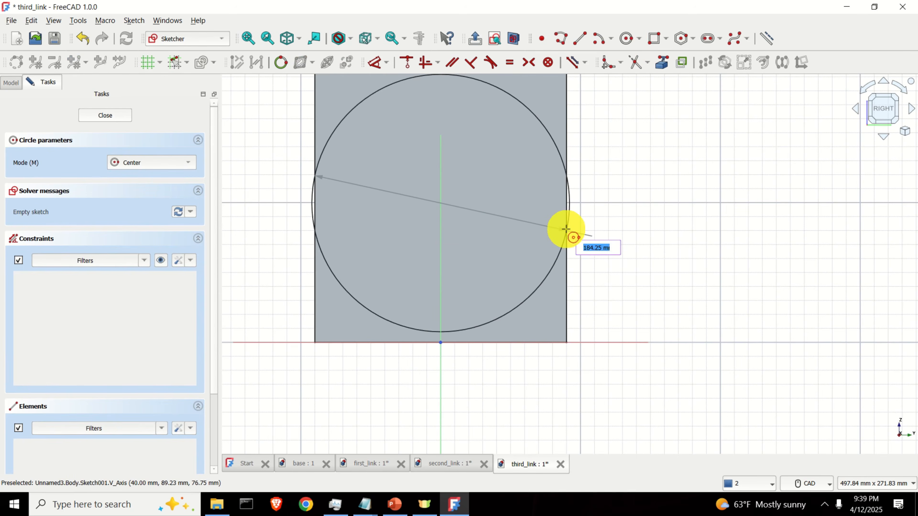
{"action": "key", "text": "Return"}
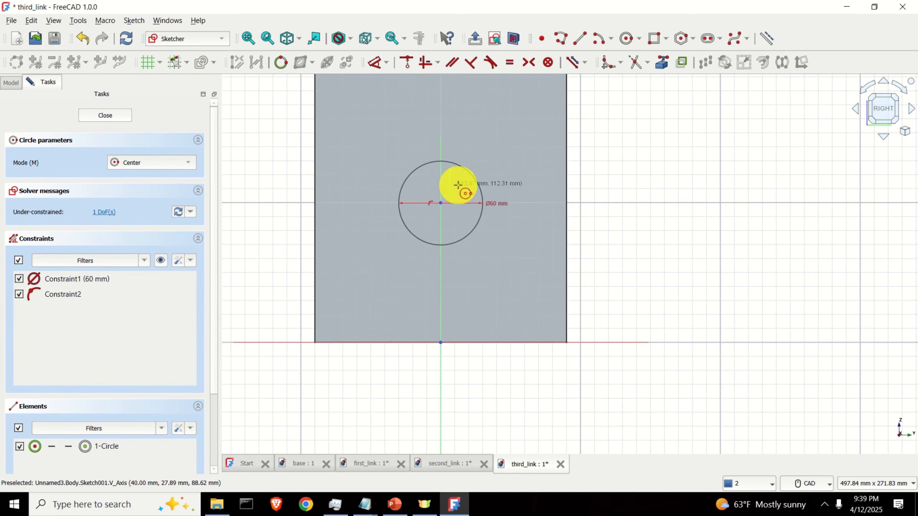
{"action": "key", "text": "Escape"}
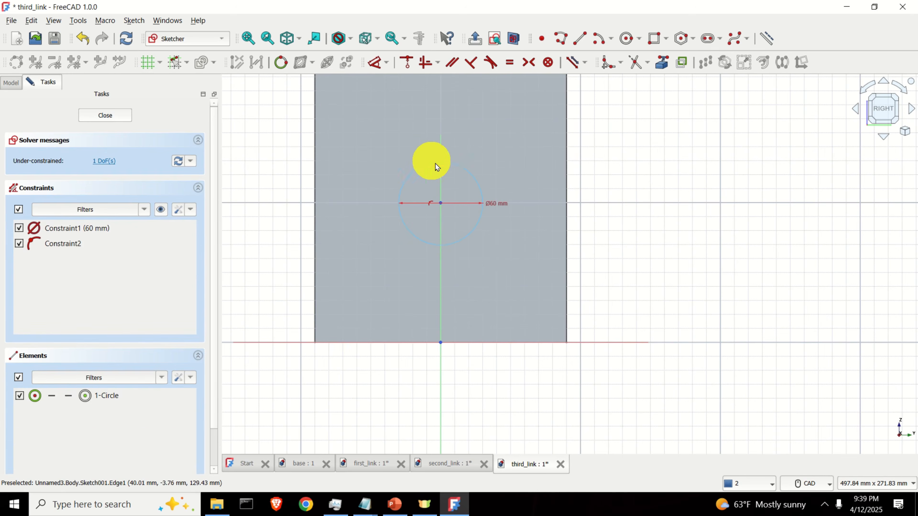
Constrain the circle's centre 100 mm vertically from the origin and close the sketch.
{"action": "left_click", "coordinate": [441, 204]}
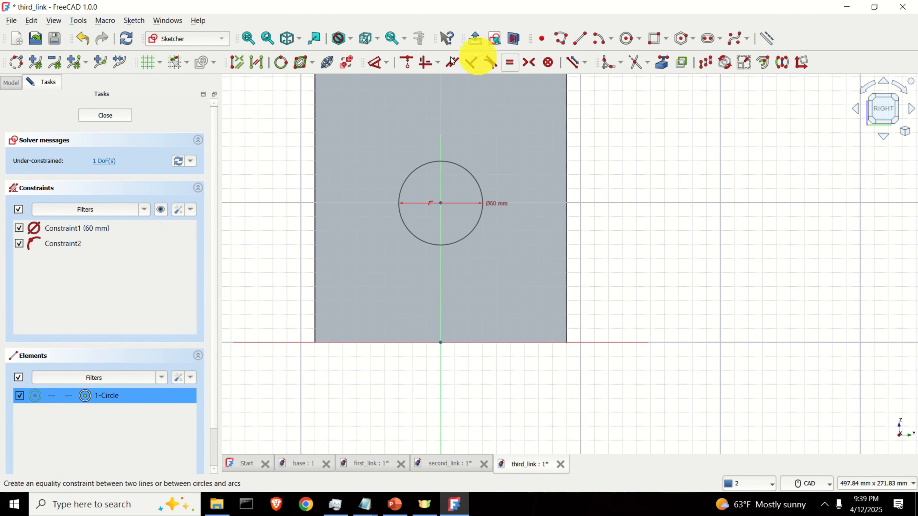
{"action": "left_click", "coordinate": [387, 63]}
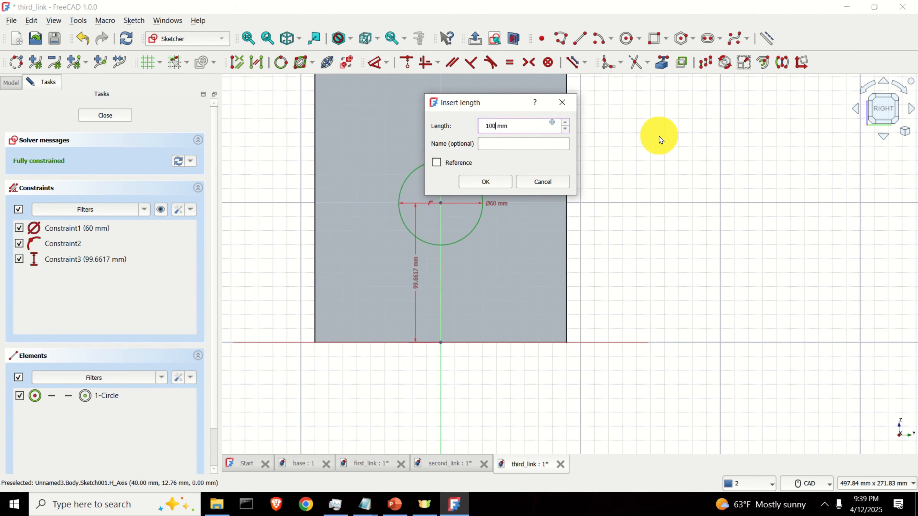
{"action": "key", "text": "Return"}
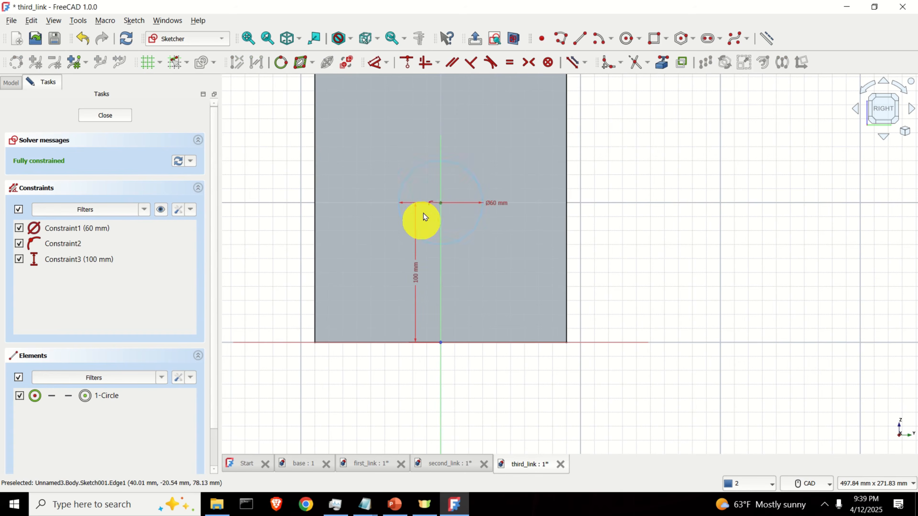
{"action": "left_click", "coordinate": [105, 116]}
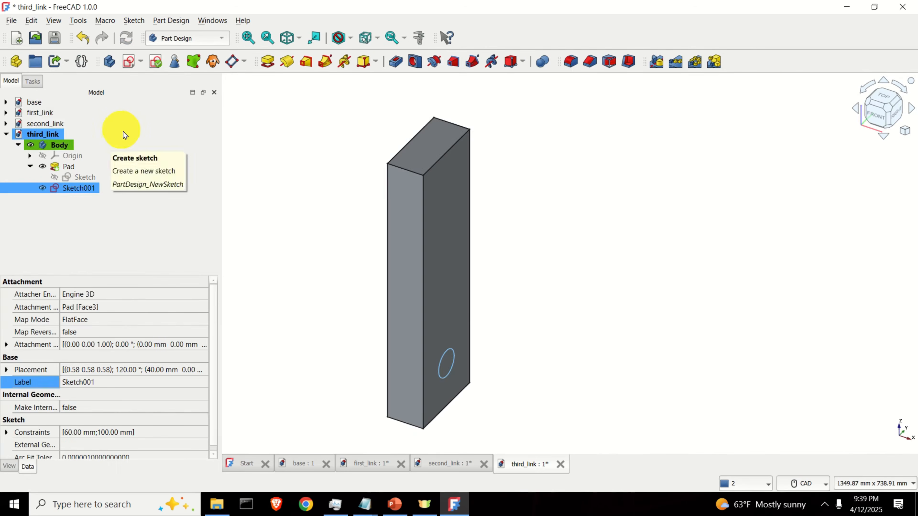
Examine the pin and slot of second_link's fork and measure the slot's long edge.
{"action": "left_click", "coordinate": [38, 123]}
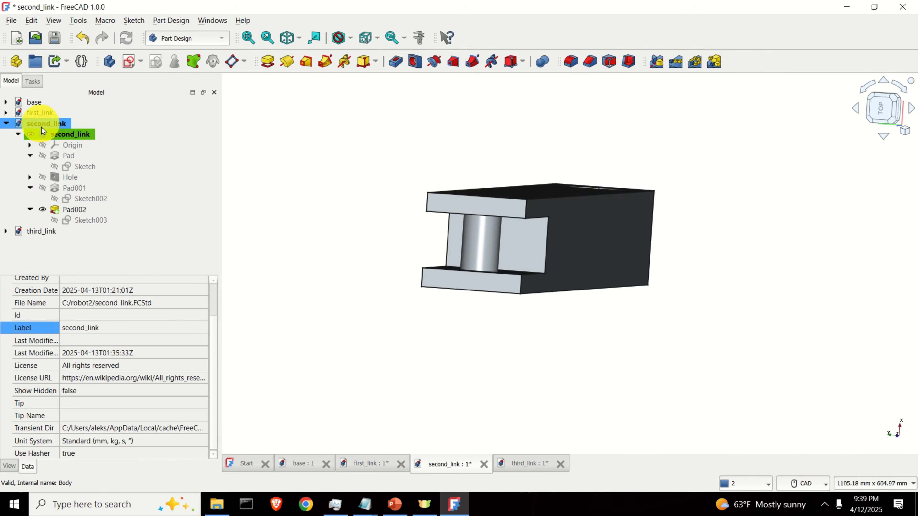
{"action": "middle_click_drag", "start_coordinate": [536, 267], "coordinate": [396, 252]}
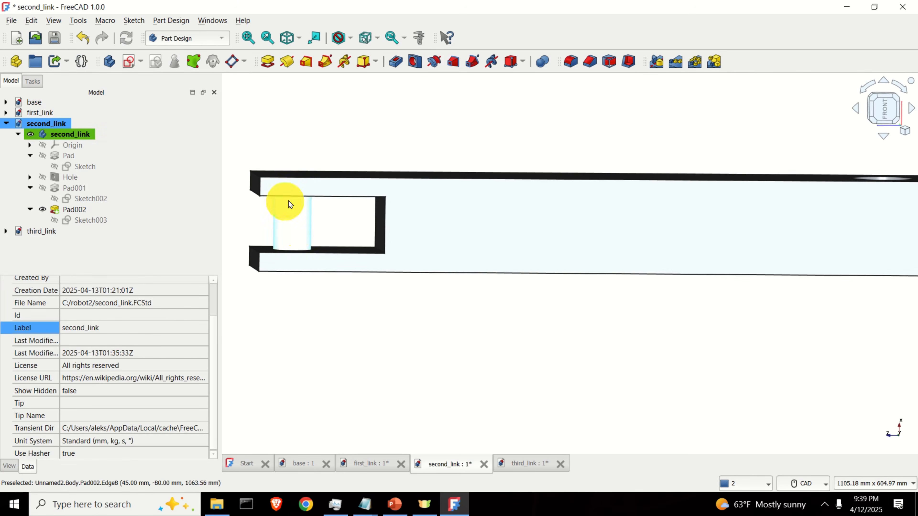
{"action": "scroll", "coordinate": [290, 211], "scroll_direction": "up", "scroll_amount": 1}
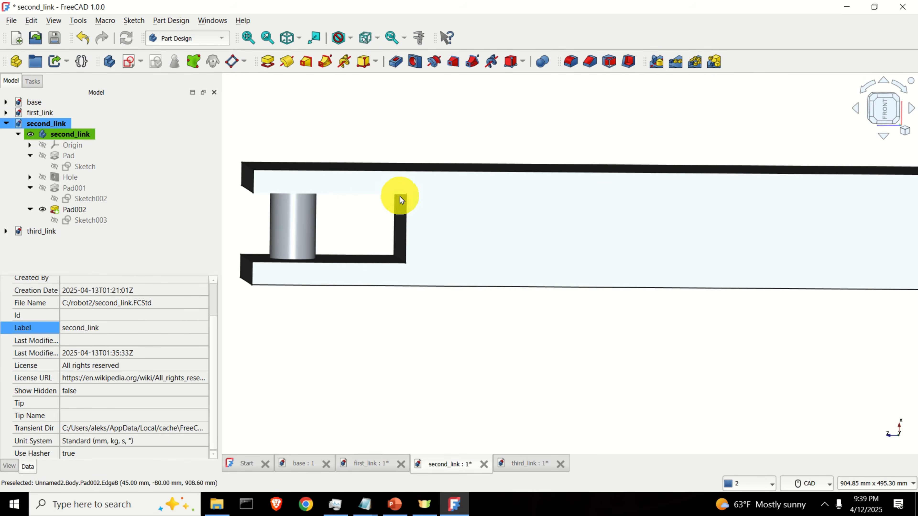
{"action": "middle_click_drag", "start_coordinate": [378, 204], "coordinate": [431, 195]}
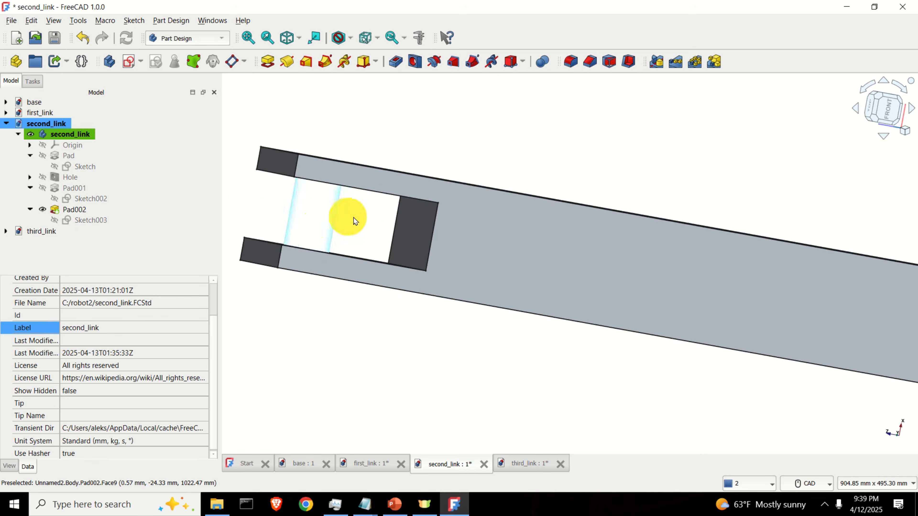
{"action": "mouse_move", "coordinate": [348, 220]}
{"action": "middle_mouse_down"}
{"action": "mouse_move", "coordinate": [291, 220]}
{"action": "mouse_move", "coordinate": [300, 227]}
{"action": "mouse_move", "coordinate": [360, 207]}
{"action": "middle_mouse_up"}
{"action": "left_click", "coordinate": [364, 188]}
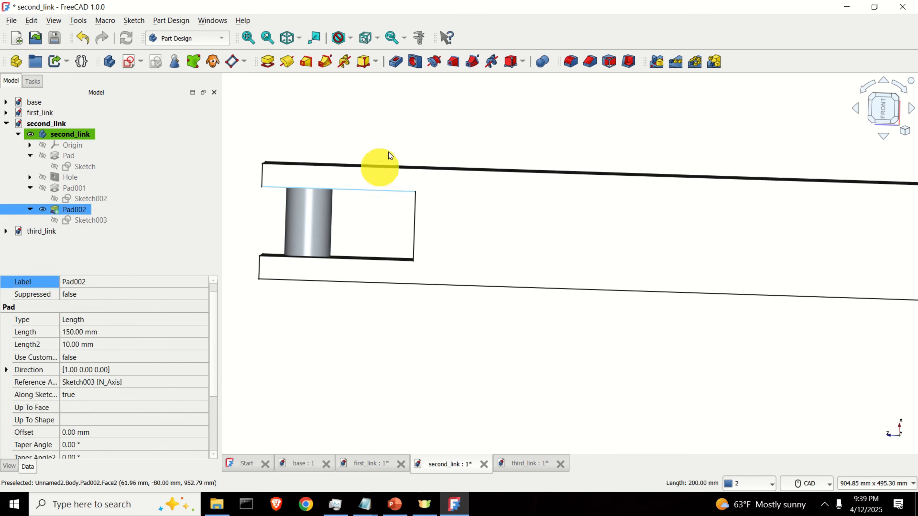
{"action": "left_click", "coordinate": [420, 39]}
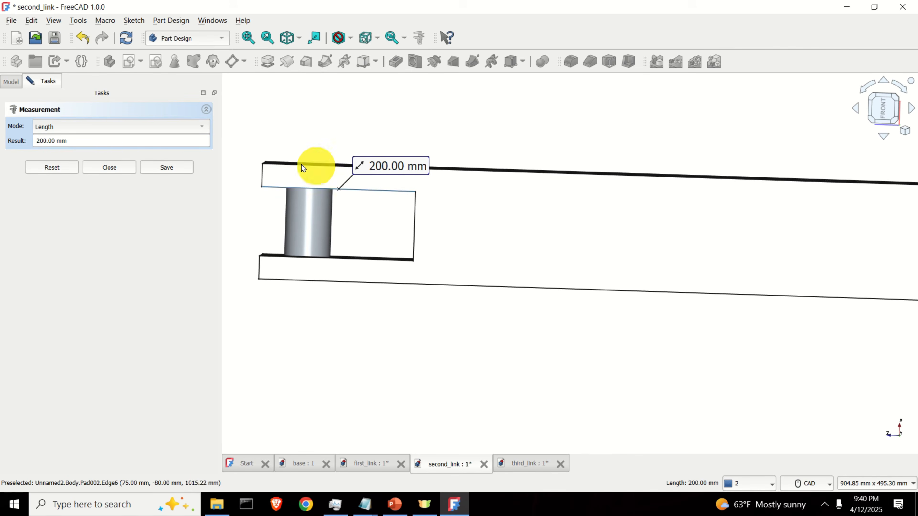
{"action": "left_click", "coordinate": [122, 172]}
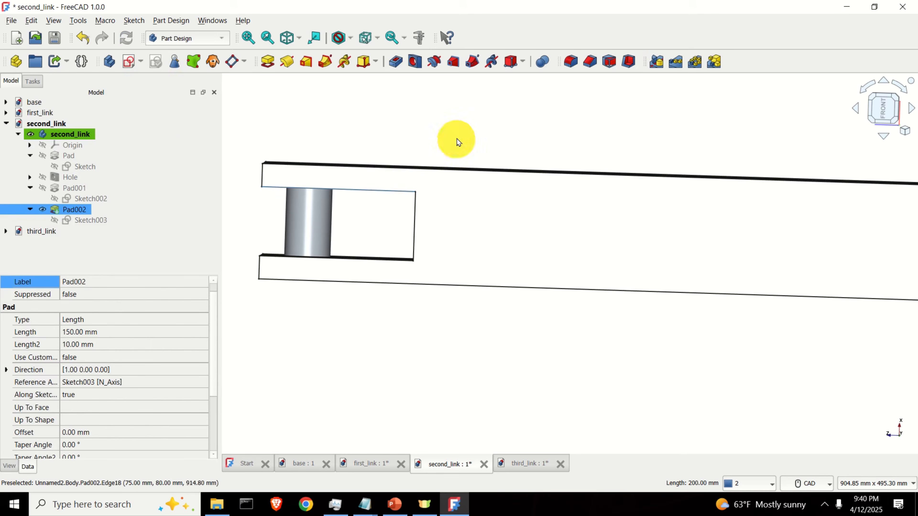
Reopen Sketch001 in third_link to review the hole circle's constraints, and close it without edits.
{"action": "double_click", "coordinate": [51, 233]}
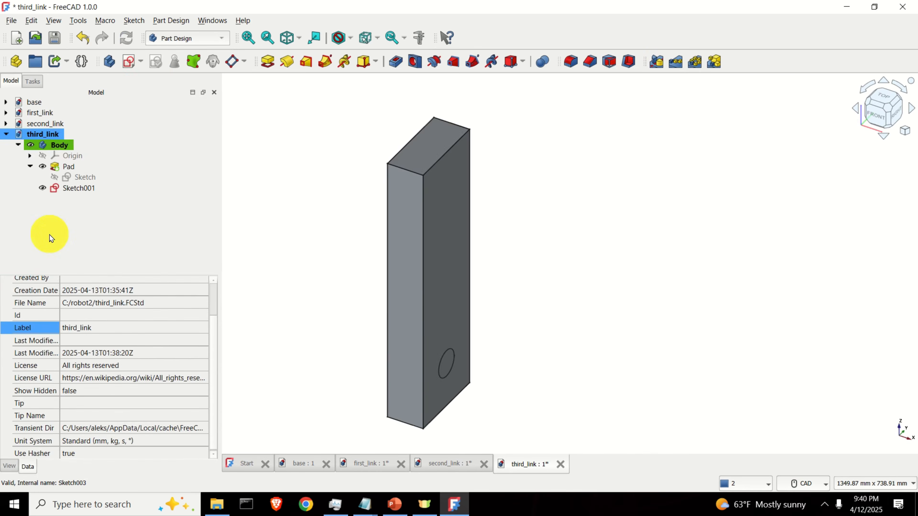
{"action": "double_click", "coordinate": [78, 185]}
{"action": "scroll", "coordinate": [440, 303], "scroll_direction": "up", "scroll_amount": 4}
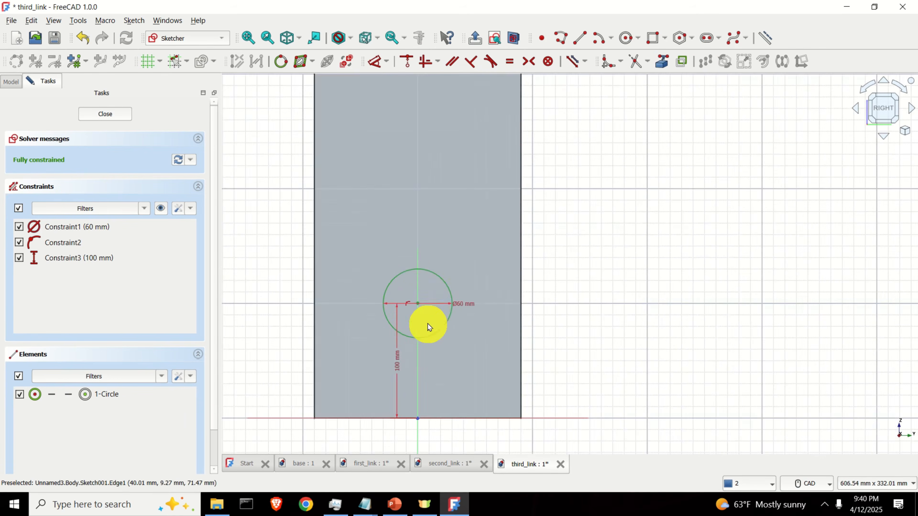
{"action": "scroll", "coordinate": [428, 324], "scroll_direction": "down", "scroll_amount": 6}
{"action": "scroll", "coordinate": [431, 311], "scroll_direction": "down", "scroll_amount": 2}
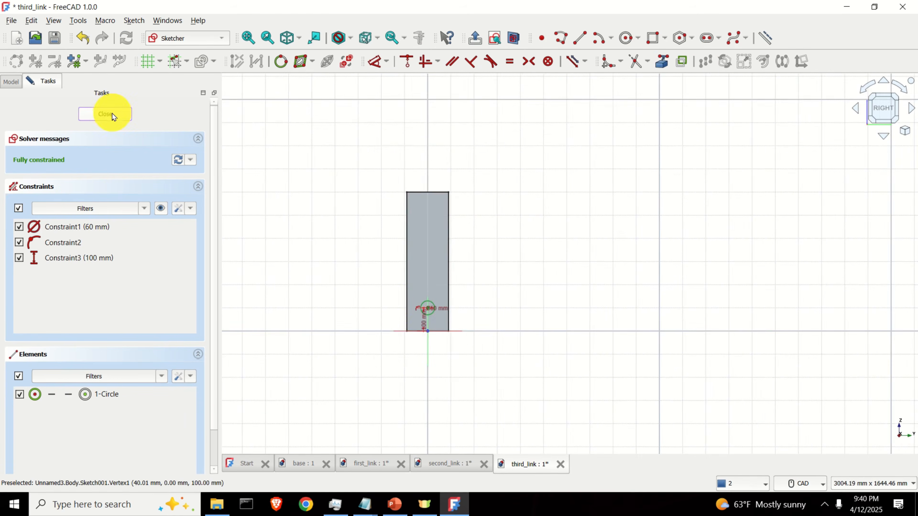
{"action": "left_click", "coordinate": [112, 115]}
Create a 60 mm diameter Hole from the circle sketch on third_link's wide side face.
{"action": "scroll", "coordinate": [498, 385], "scroll_direction": "up", "scroll_amount": 5}
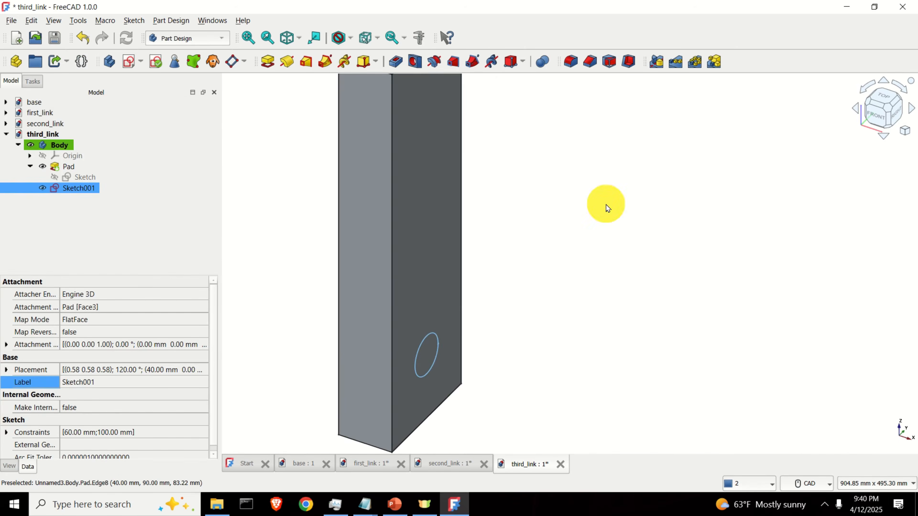
{"action": "left_click", "coordinate": [439, 344]}
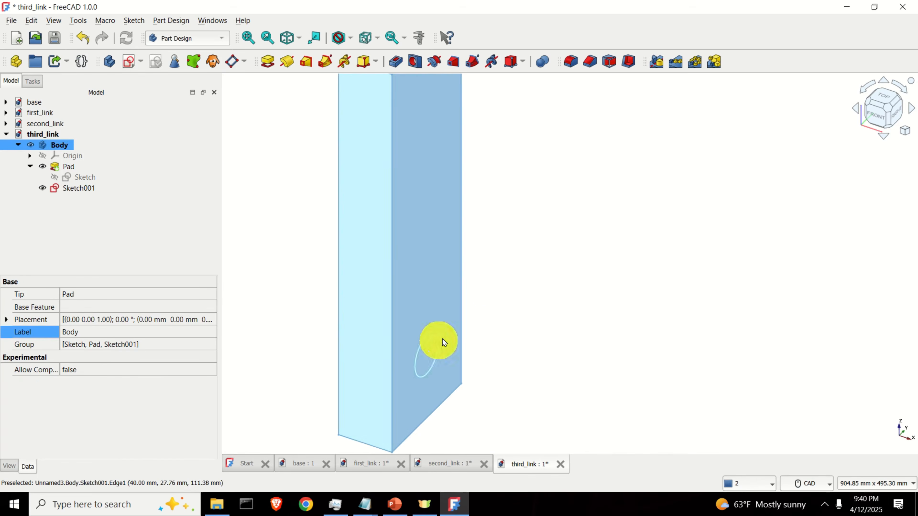
{"action": "left_click", "coordinate": [496, 303]}
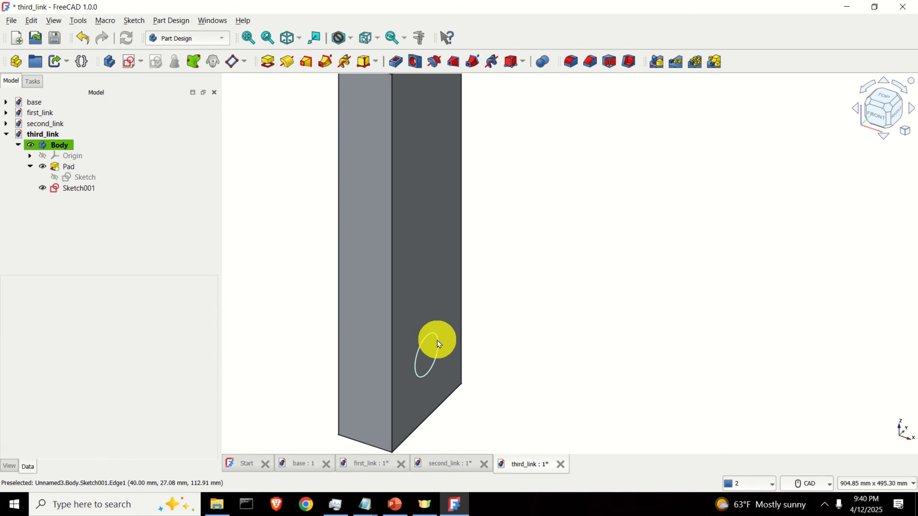
{"action": "left_click", "coordinate": [437, 342]}
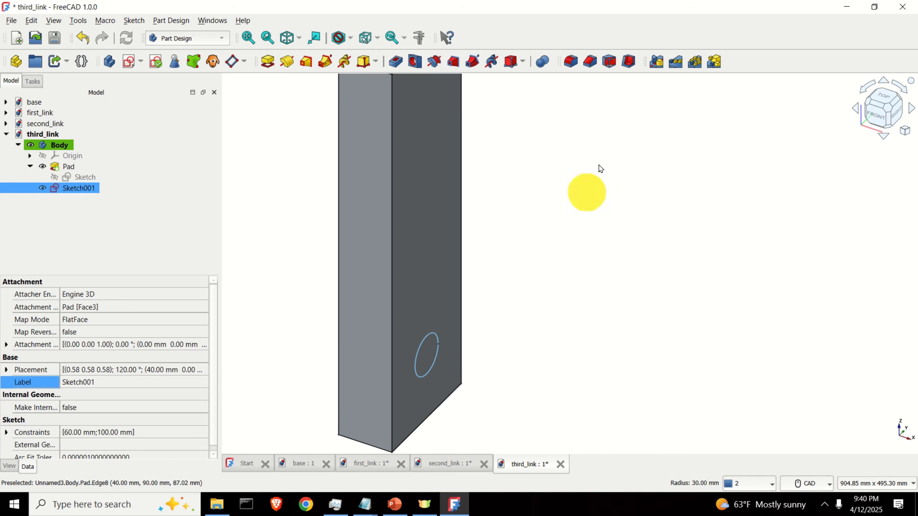
{"action": "left_click", "coordinate": [417, 61]}
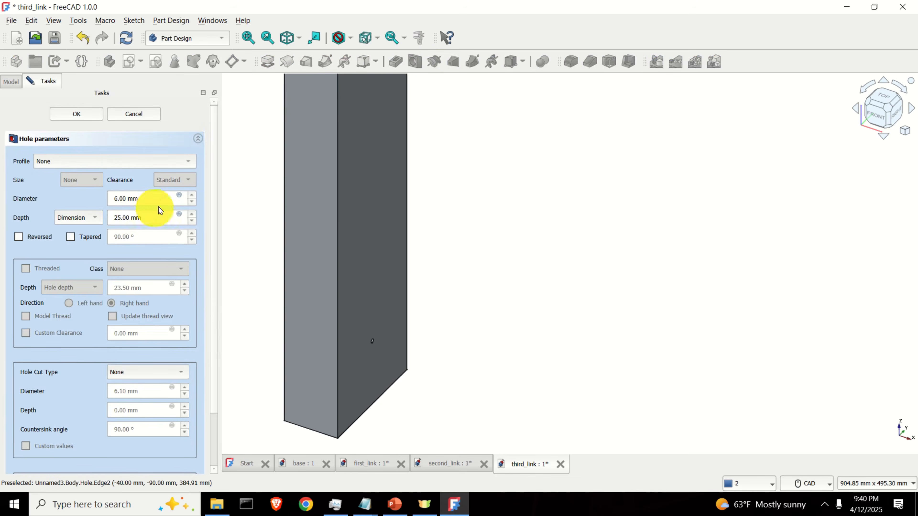
{"action": "left_click", "coordinate": [125, 199]}
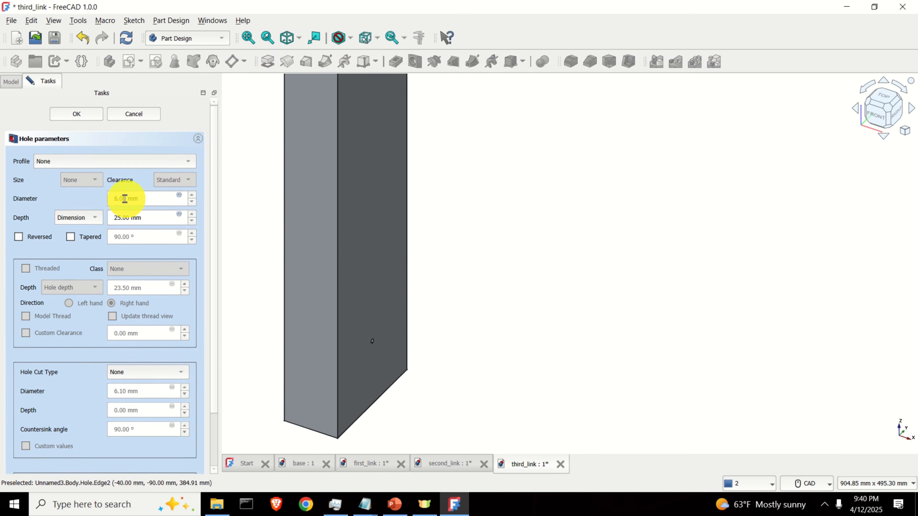
{"action": "key", "text": "BackSpace"}
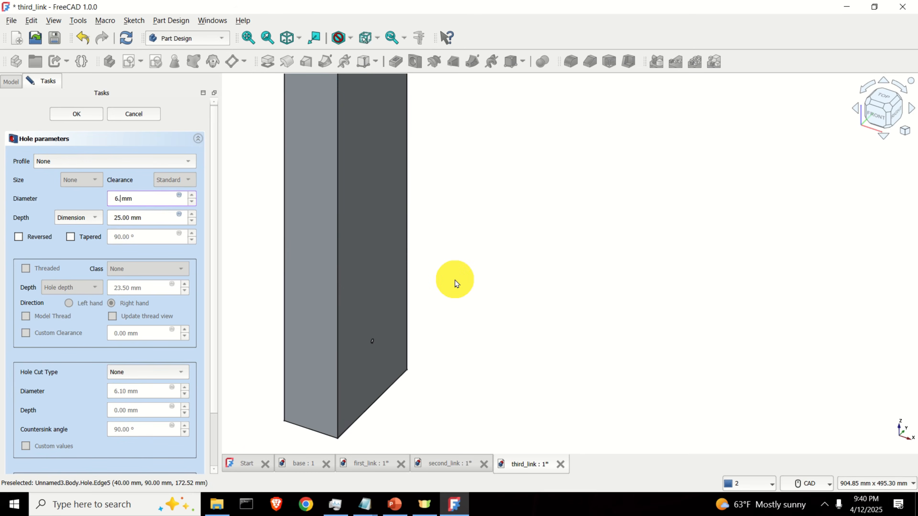
{"action": "key", "text": "Return"}
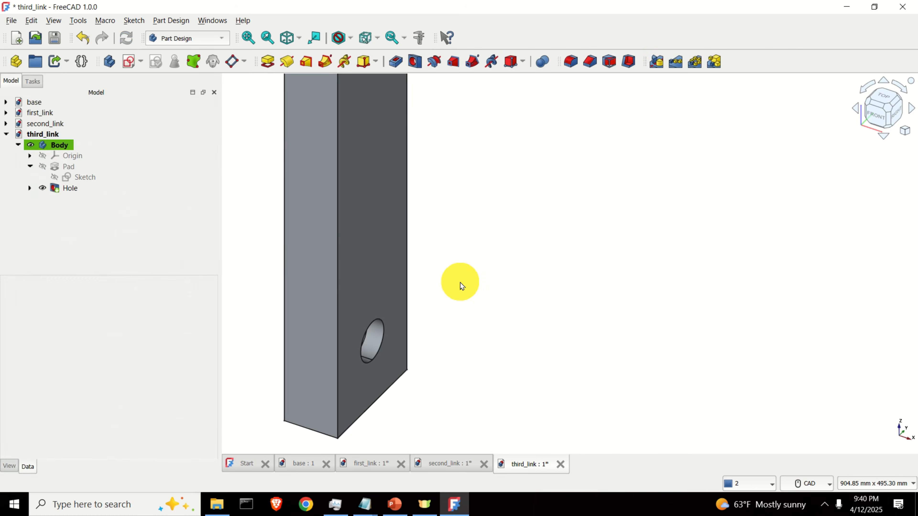
Set the hole's depth to 80 mm so it spans the block's thickness, and save third_link.
{"action": "mouse_move", "coordinate": [363, 335]}
{"action": "middle_mouse_down"}
{"action": "mouse_move", "coordinate": [379, 336]}
{"action": "mouse_move", "coordinate": [328, 327]}
{"action": "mouse_move", "coordinate": [383, 322]}
{"action": "middle_mouse_up"}
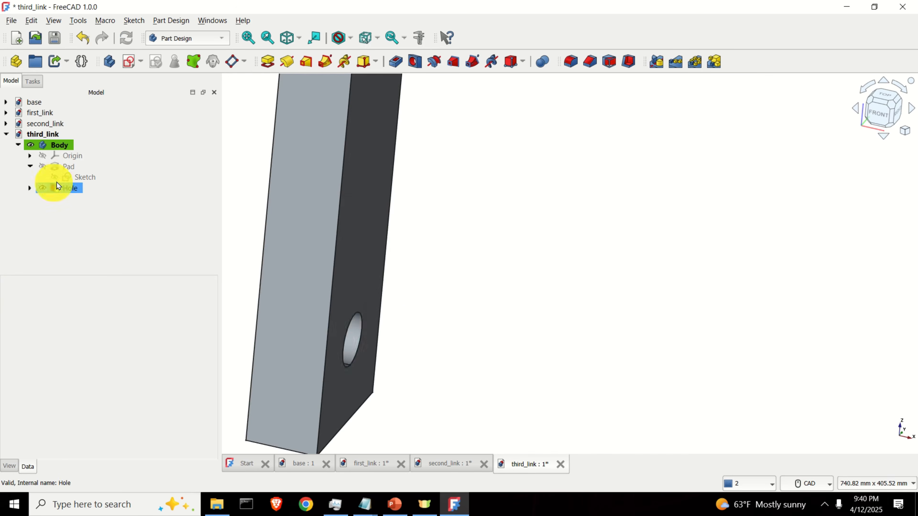
{"action": "double_click", "coordinate": [63, 188]}
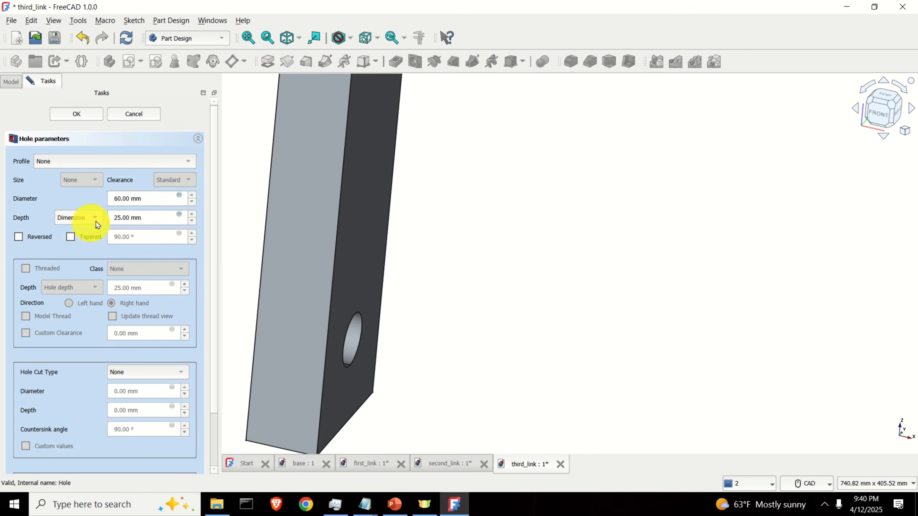
{"action": "left_click", "coordinate": [131, 217]}
{"action": "left_click", "coordinate": [253, 199]}
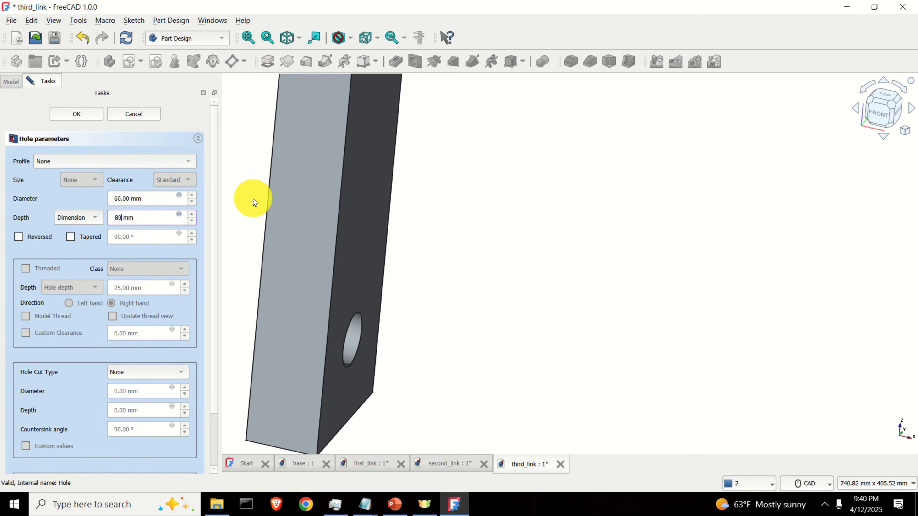
{"action": "key", "text": "Return"}
{"action": "middle_click_drag", "start_coordinate": [437, 317], "coordinate": [658, 301]}
{"action": "key", "text": "ctrl+s"}
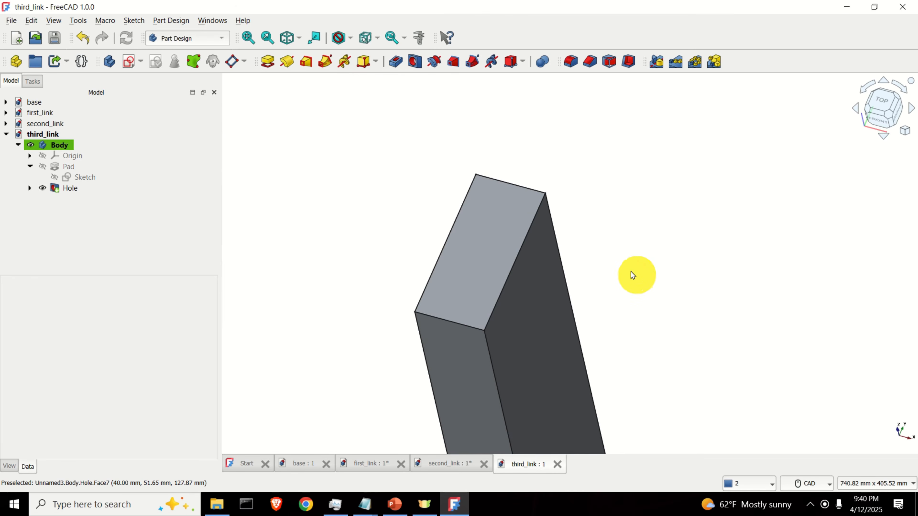
Start an additive cone attached to the block's top end face in XY on plane mode.
{"action": "scroll", "coordinate": [459, 206], "scroll_direction": "down", "scroll_amount": 3}
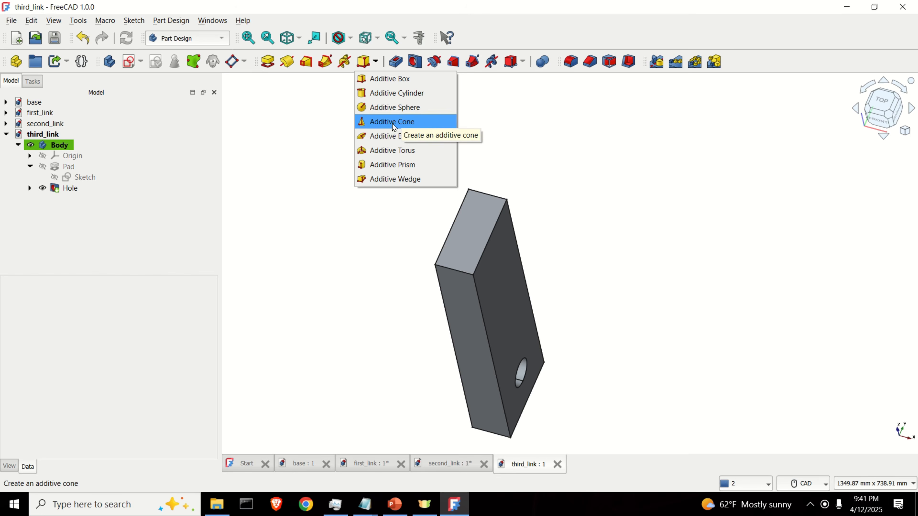
{"action": "left_click", "coordinate": [502, 112]}
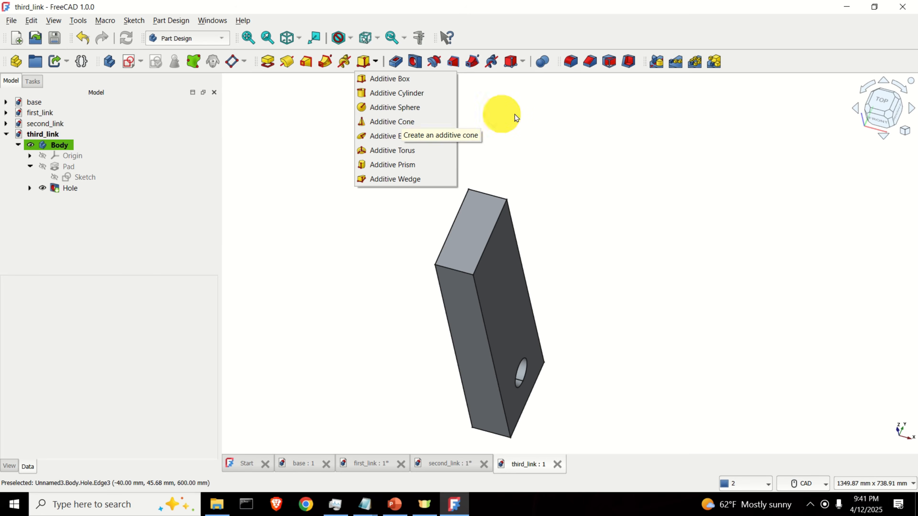
{"action": "left_click", "coordinate": [481, 228]}
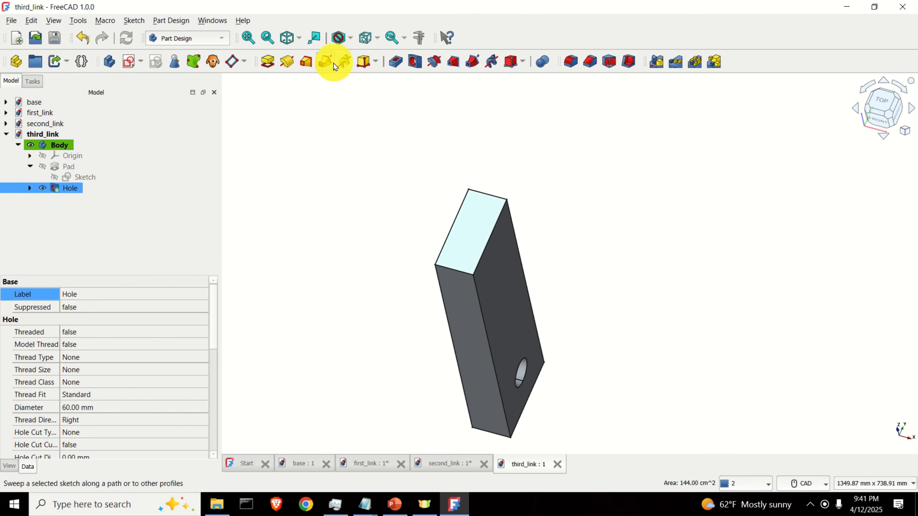
{"action": "left_click", "coordinate": [365, 66]}
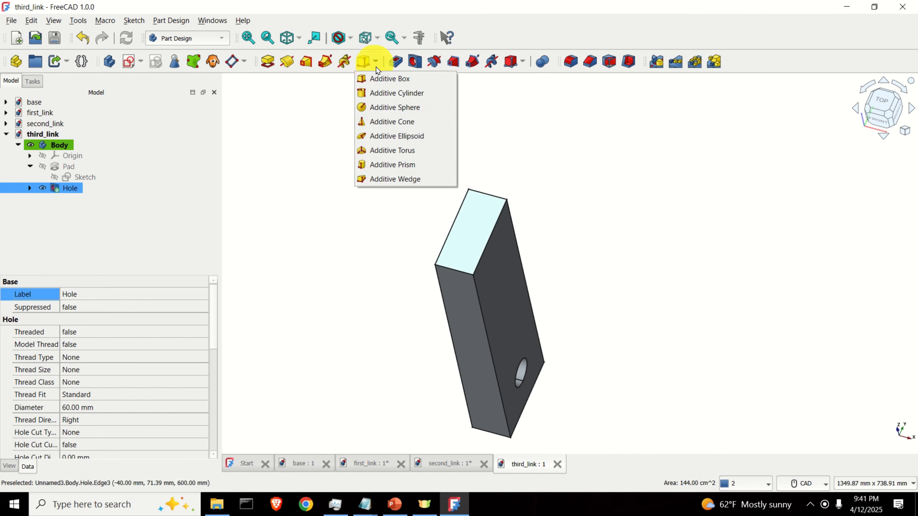
{"action": "left_click", "coordinate": [416, 123]}
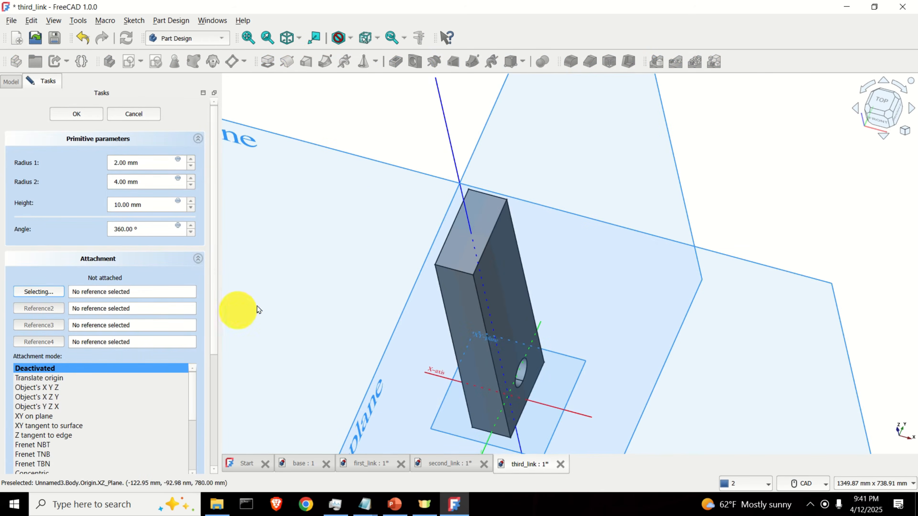
{"action": "left_click", "coordinate": [478, 222]}
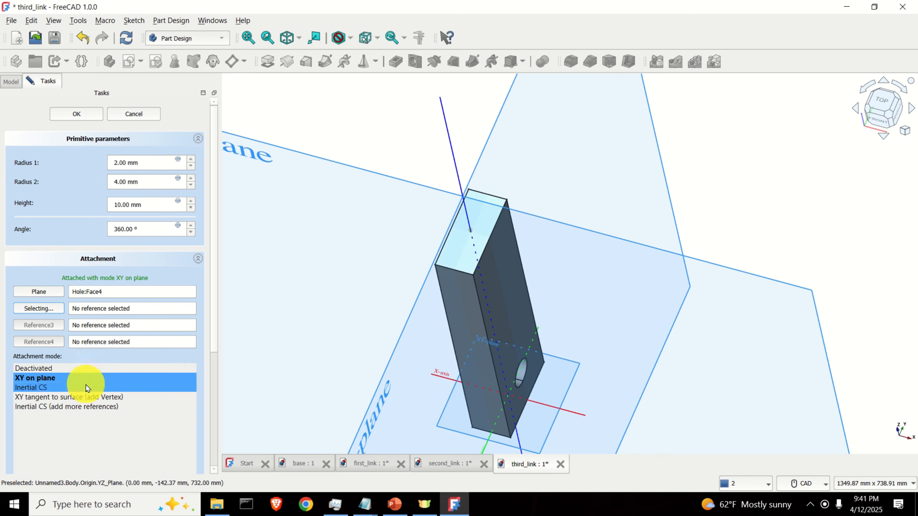
Set the cone's Radius 1 to 0 mm and Radius 2 to 40 mm, matching the block's width.
{"action": "scroll", "coordinate": [500, 218], "scroll_direction": "up", "scroll_amount": 2}
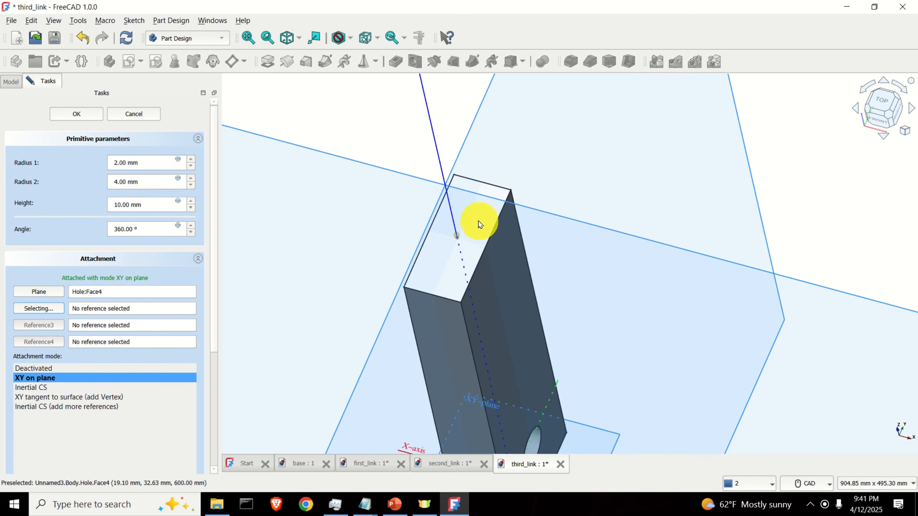
{"action": "scroll", "coordinate": [479, 221], "scroll_direction": "down", "scroll_amount": 2}
{"action": "scroll", "coordinate": [467, 230], "scroll_direction": "up", "scroll_amount": 5}
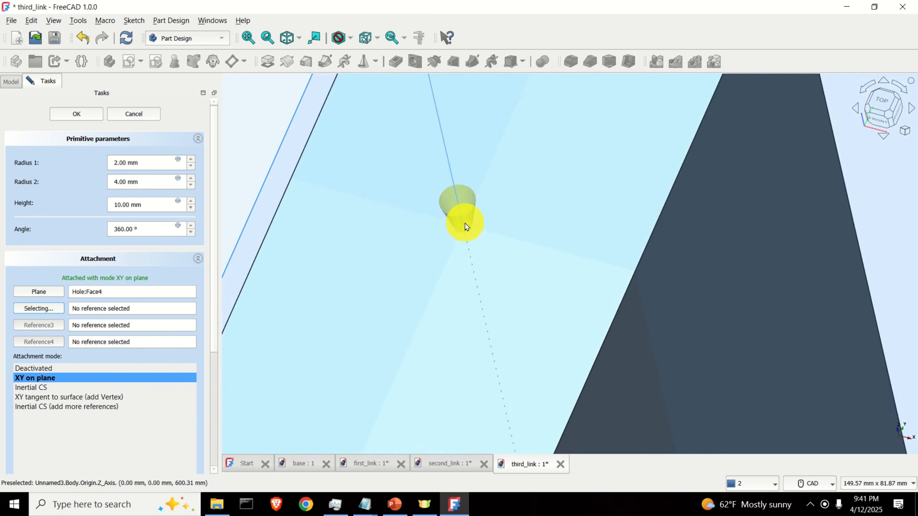
{"action": "scroll", "coordinate": [465, 225], "scroll_direction": "down", "scroll_amount": 4}
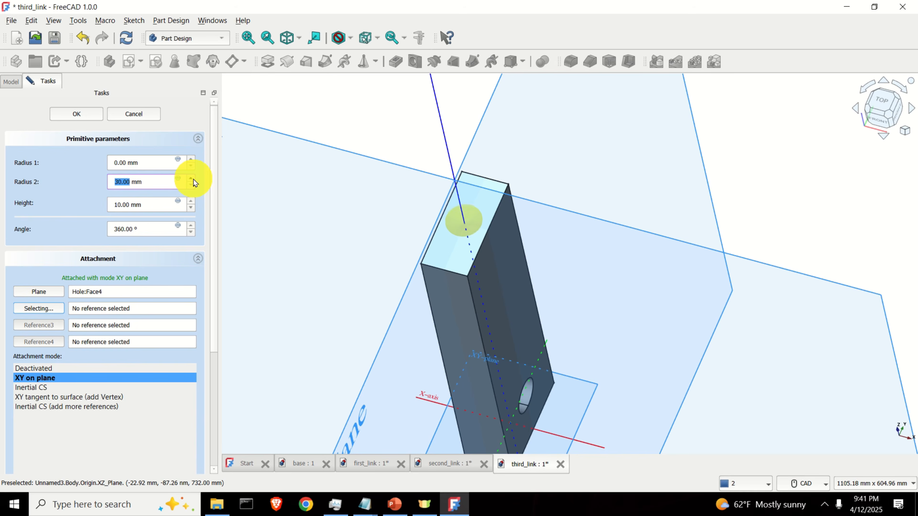
{"action": "left_click", "coordinate": [191, 179]}
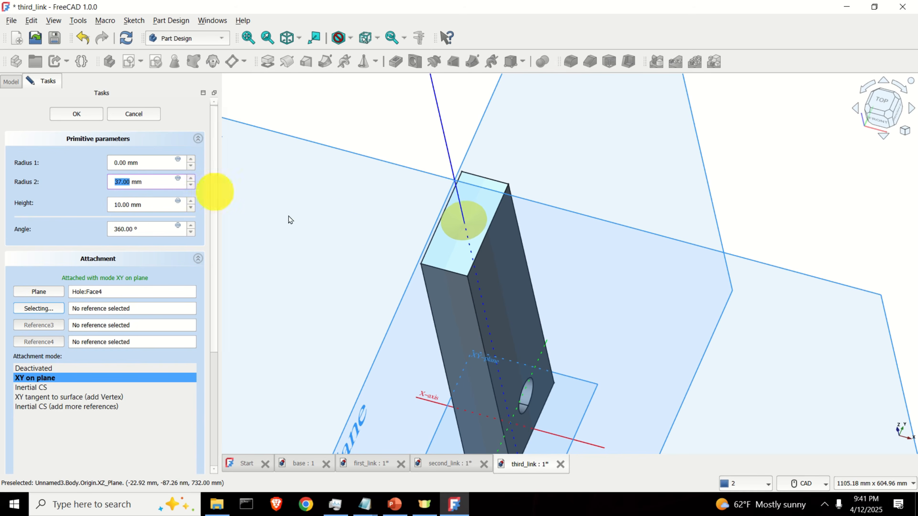
{"action": "middle_click_drag", "start_coordinate": [335, 222], "coordinate": [584, 240]}
{"action": "scroll", "coordinate": [564, 239], "scroll_direction": "up", "scroll_amount": 5}
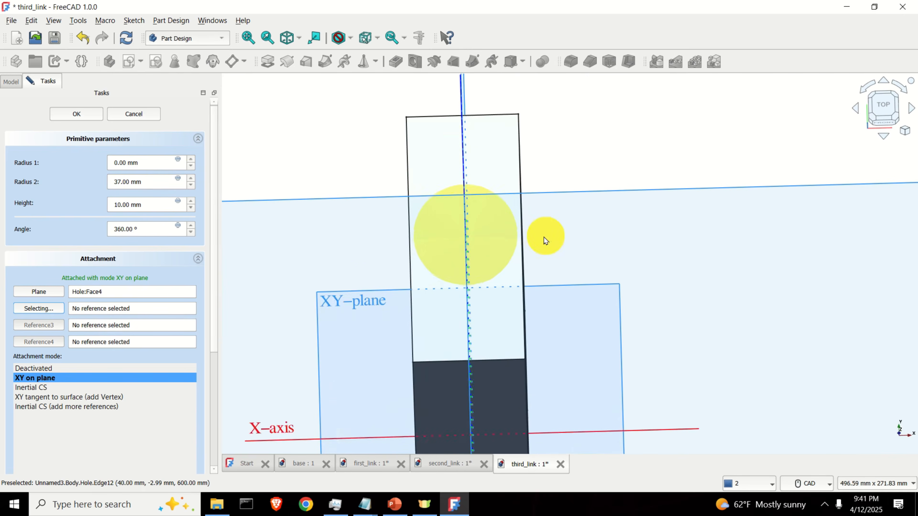
{"action": "left_click", "coordinate": [190, 179]}
{"action": "scroll", "coordinate": [293, 240], "scroll_direction": "down", "scroll_amount": 3}
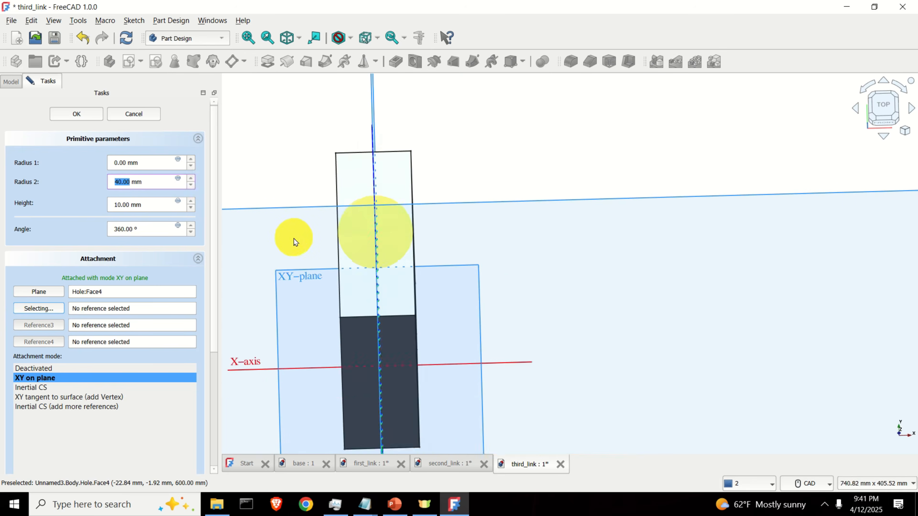
Set the height of the cone on the block's top face to 131 mm.
{"action": "middle_click_drag", "start_coordinate": [293, 240], "coordinate": [271, 117]}
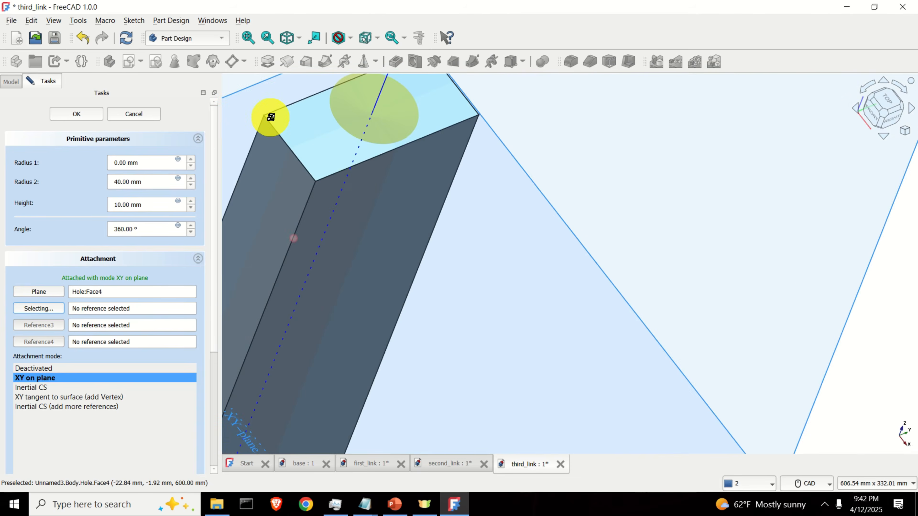
{"action": "middle_click_drag", "start_coordinate": [492, 177], "coordinate": [441, 256]}
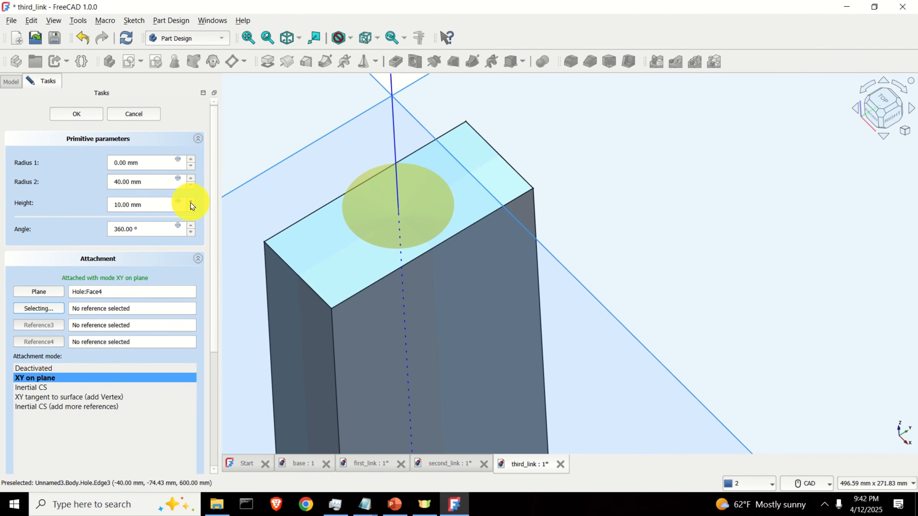
{"action": "left_click_drag", "start_coordinate": [191, 202], "coordinate": [190, 203]}
{"action": "scroll", "coordinate": [268, 229], "scroll_direction": "down", "scroll_amount": 3}
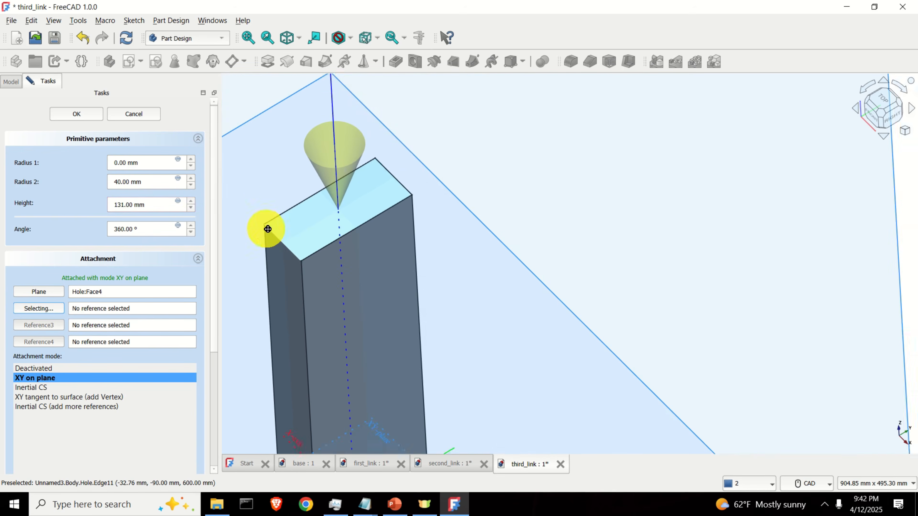
{"action": "scroll", "coordinate": [268, 229], "scroll_direction": "down", "scroll_amount": 2}
{"action": "scroll", "coordinate": [289, 191], "scroll_direction": "up", "scroll_amount": 3}
Rotate the cone's attachment offset 180° around the x-axis and finish creating the cone.
{"action": "scroll", "coordinate": [205, 323], "scroll_direction": "down", "scroll_amount": 4}
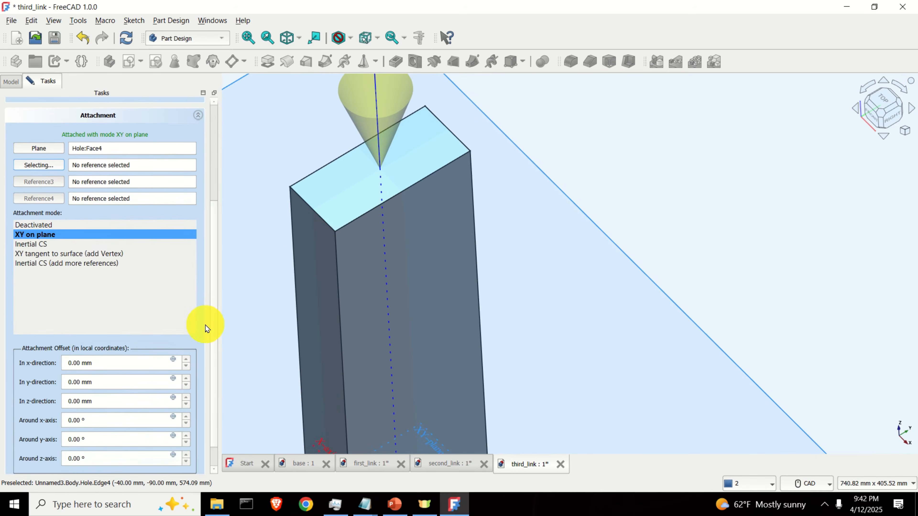
{"action": "scroll", "coordinate": [205, 325], "scroll_direction": "down", "scroll_amount": 2}
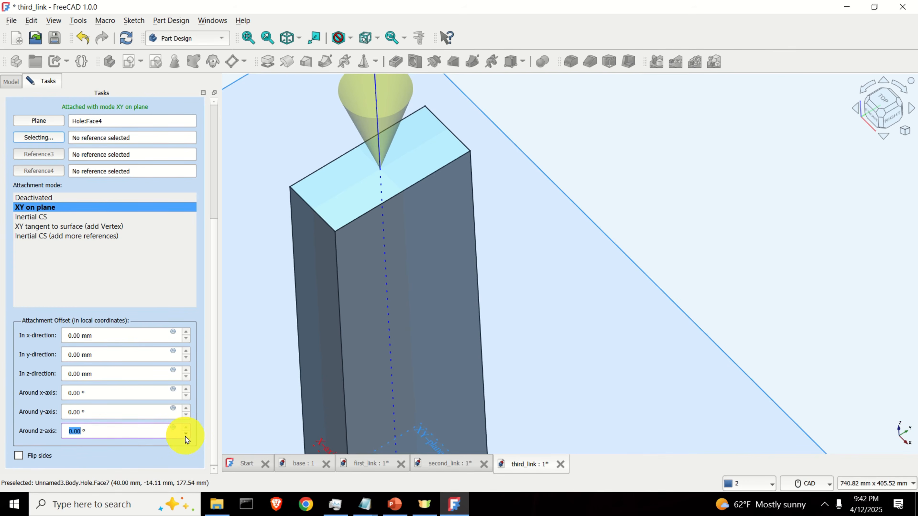
{"action": "left_click", "coordinate": [187, 390]}
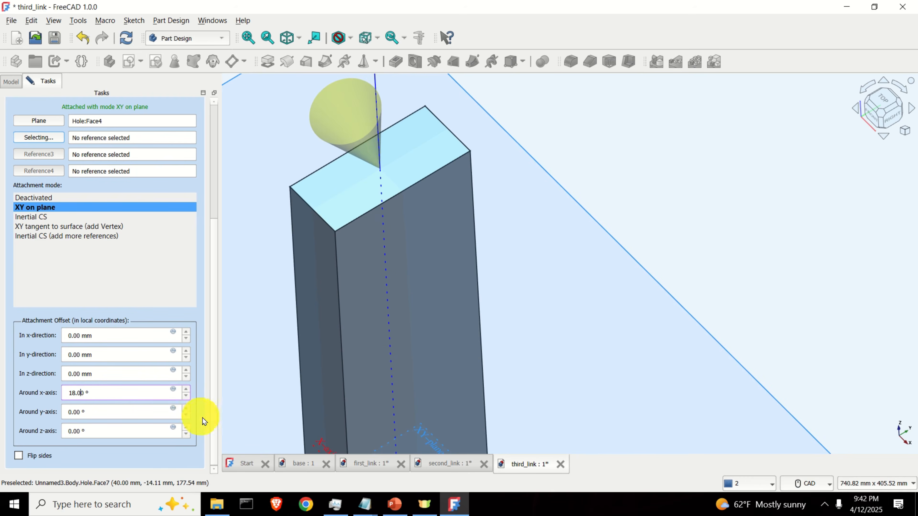
{"action": "key", "text": "Down"}
{"action": "type", "text": "180"}
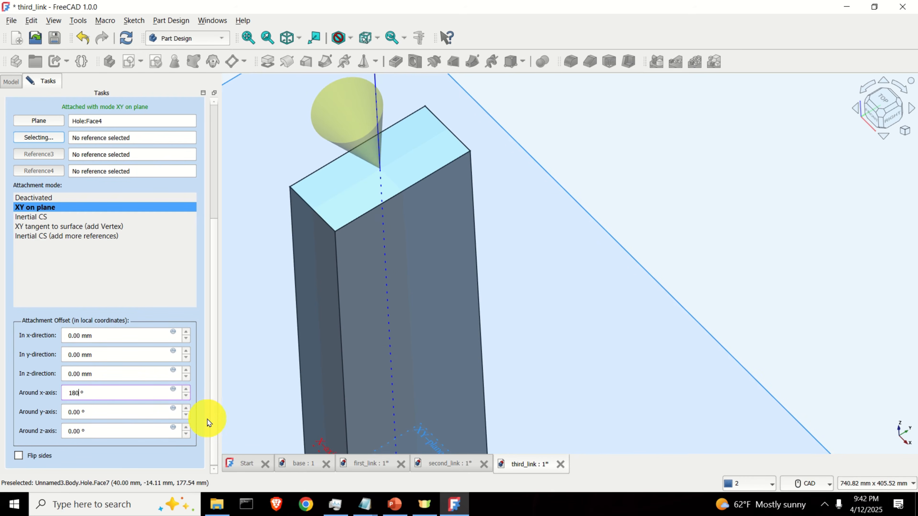
{"action": "key", "text": "Return"}
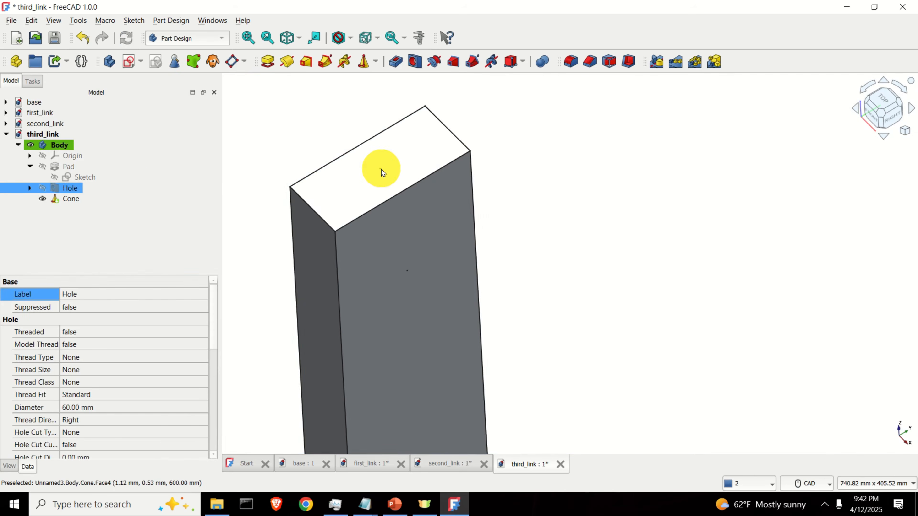
Reopen the cone for editing and raise its attachment offset in the z-direction to 40 mm.
{"action": "left_click", "coordinate": [60, 200]}
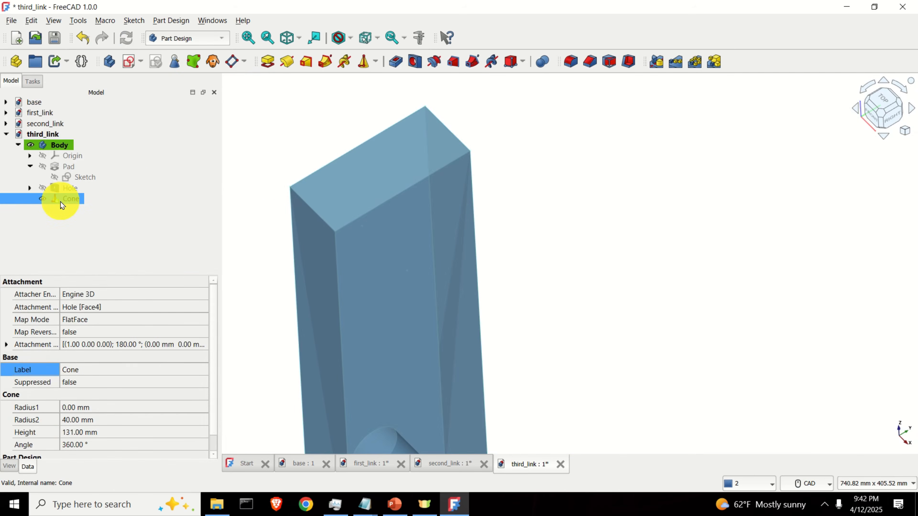
{"action": "double_click", "coordinate": [60, 201]}
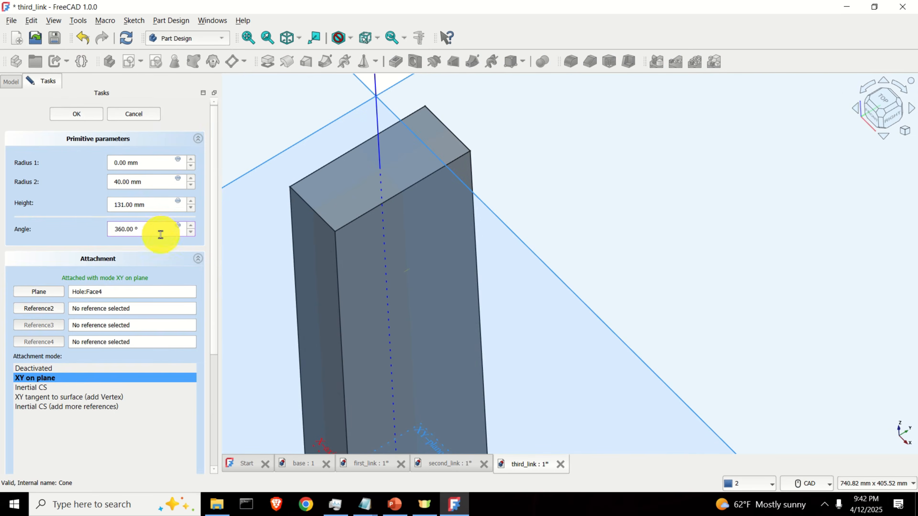
{"action": "scroll", "coordinate": [213, 252], "scroll_direction": "down", "scroll_amount": 1}
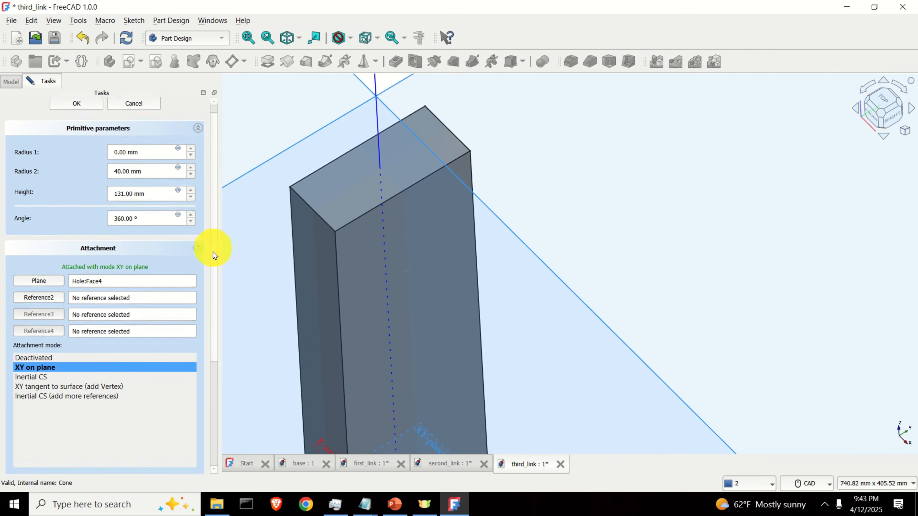
{"action": "scroll", "coordinate": [213, 252], "scroll_direction": "down", "scroll_amount": 6}
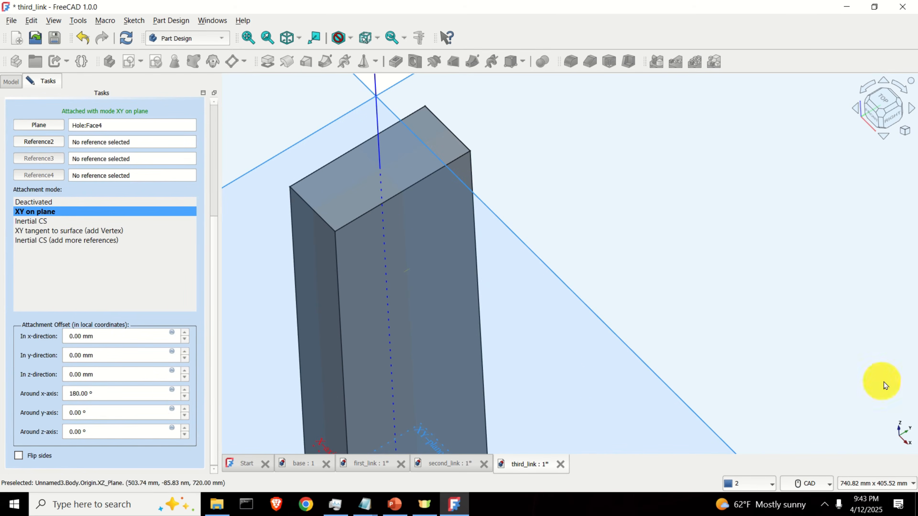
{"action": "scroll", "coordinate": [185, 373], "scroll_direction": "up", "scroll_amount": 3}
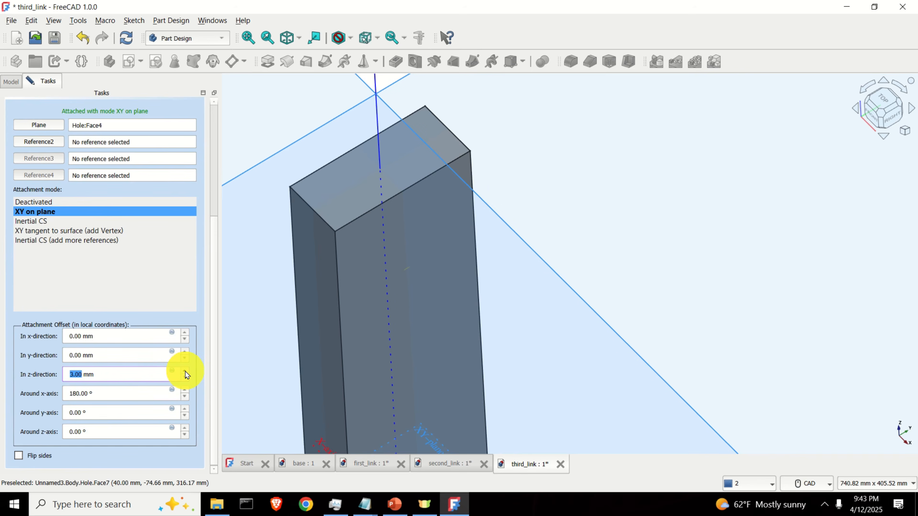
{"action": "scroll", "coordinate": [187, 375], "scroll_direction": "up", "scroll_amount": 12}
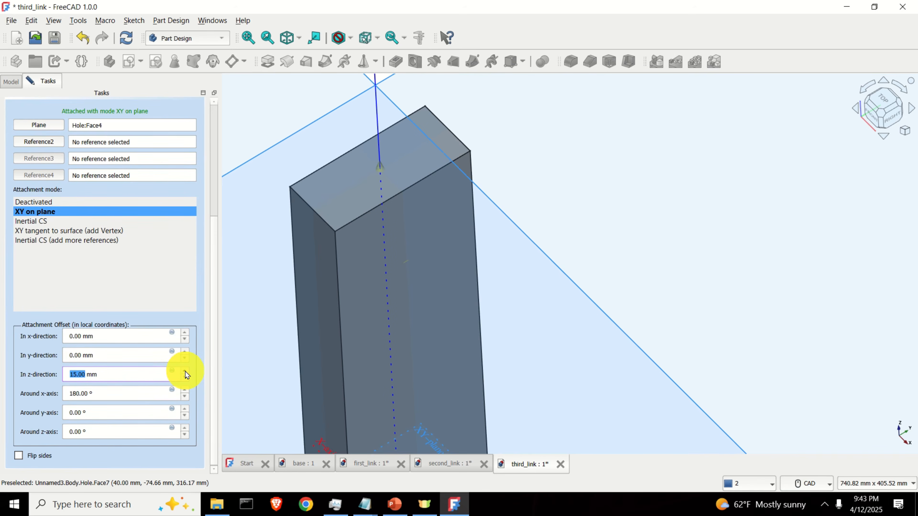
{"action": "scroll", "coordinate": [186, 375], "scroll_direction": "up", "scroll_amount": 13}
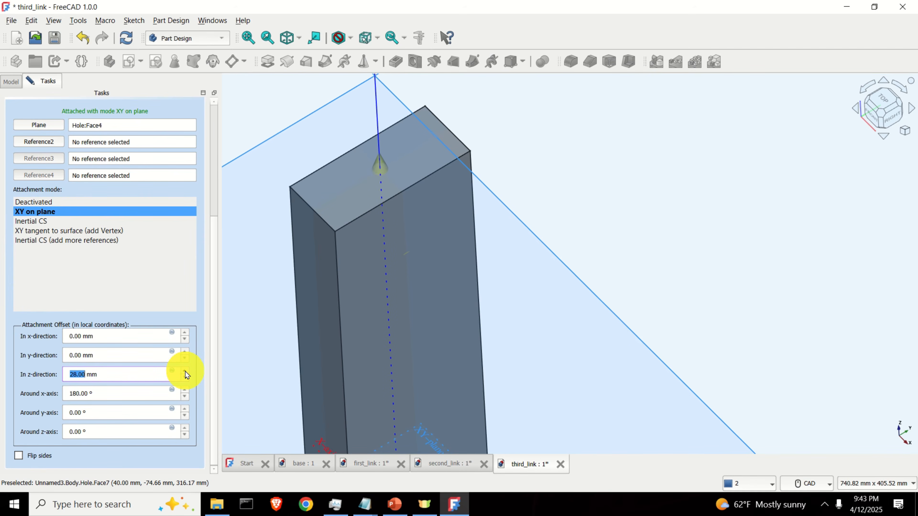
{"action": "scroll", "coordinate": [185, 375], "scroll_direction": "up", "scroll_amount": 12}
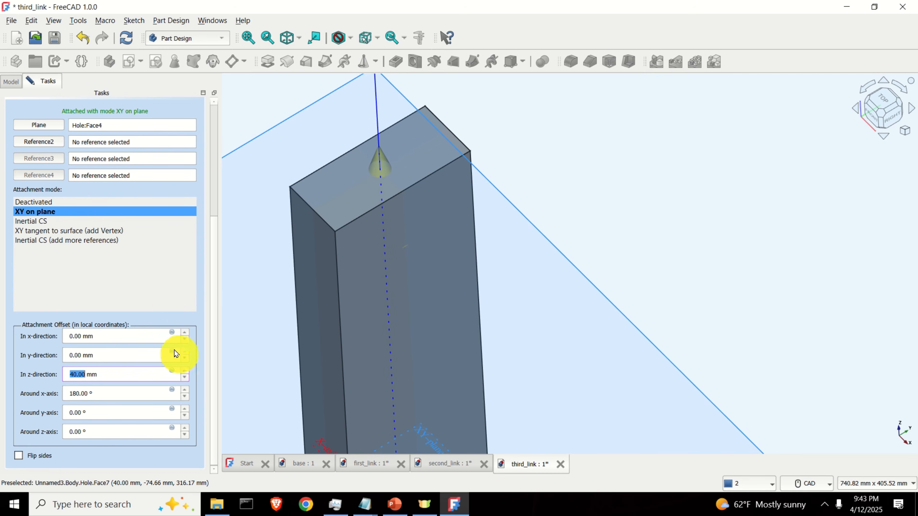
Set the cone's height to 150 mm and its z-direction attachment offset to 150 mm, and apply the changes.
{"action": "left_click_drag", "start_coordinate": [211, 273], "coordinate": [218, 139]}
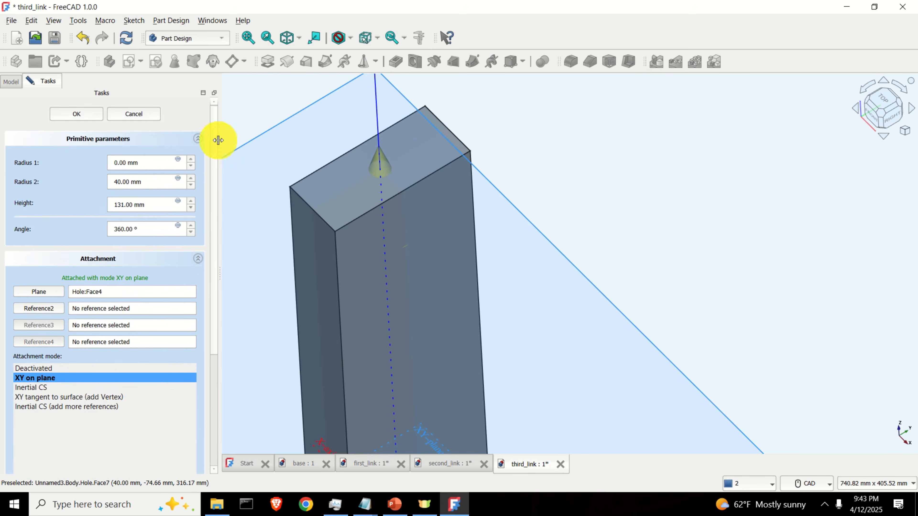
{"action": "left_click", "coordinate": [126, 203]}
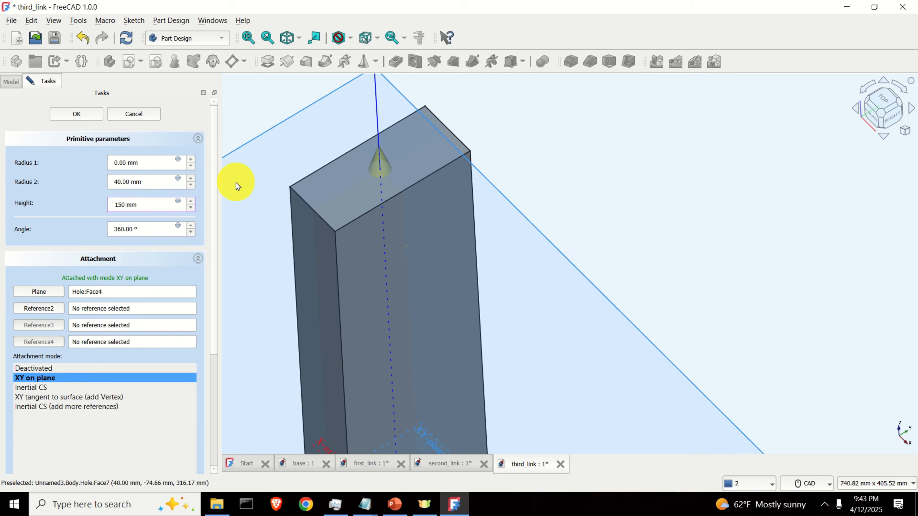
{"action": "scroll", "coordinate": [106, 287], "scroll_direction": "down", "scroll_amount": 5}
{"action": "left_click", "coordinate": [83, 398]}
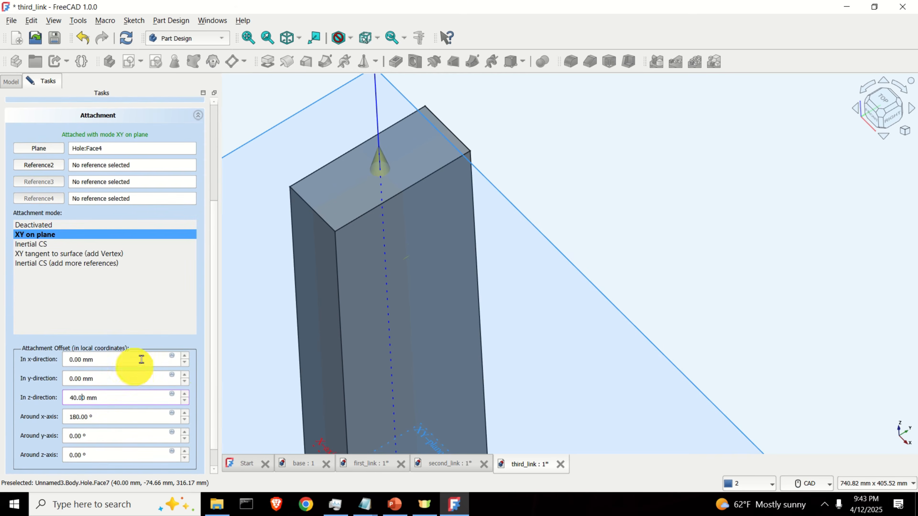
{"action": "key", "text": "BackSpace"}
{"action": "key", "text": "BackSpace"}
{"action": "key", "text": "BackSpace"}
{"action": "key", "text": "BackSpace"}
{"action": "key", "text": "BackSpace"}
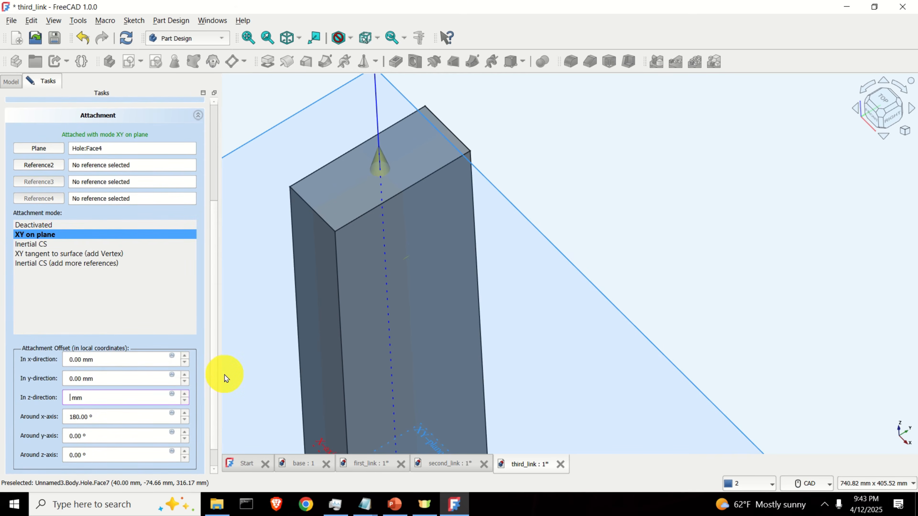
{"action": "type", "text": "150"}
{"action": "key", "text": "Return"}
{"action": "scroll", "coordinate": [471, 258], "scroll_direction": "down", "scroll_amount": 3}
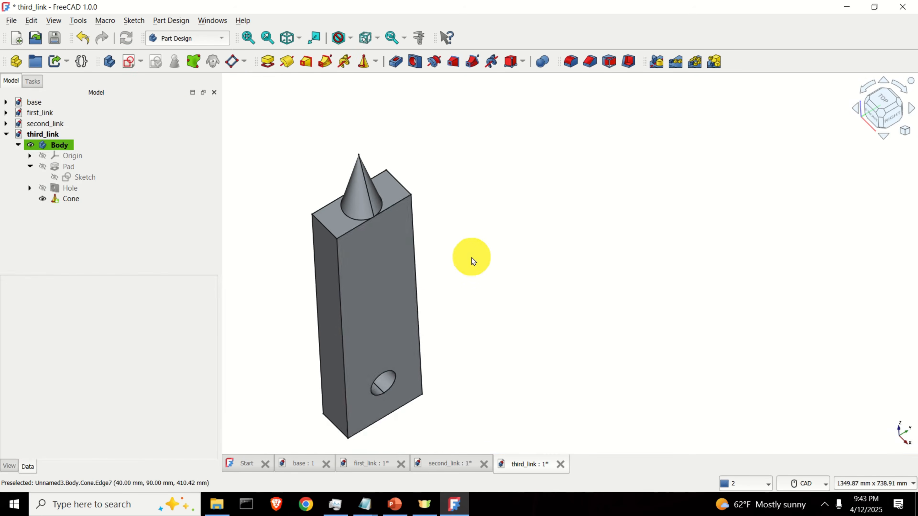
Save the third_link document with its finished cone tip and collapse its model tree.
{"action": "middle_click_drag", "start_coordinate": [471, 259], "coordinate": [323, 268]}
{"action": "left_click", "coordinate": [137, 190]}
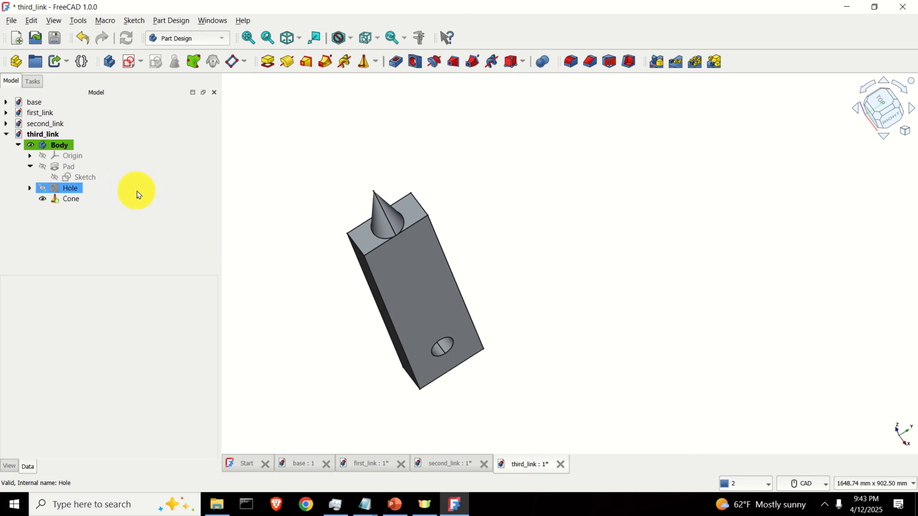
{"action": "left_click", "coordinate": [146, 199]}
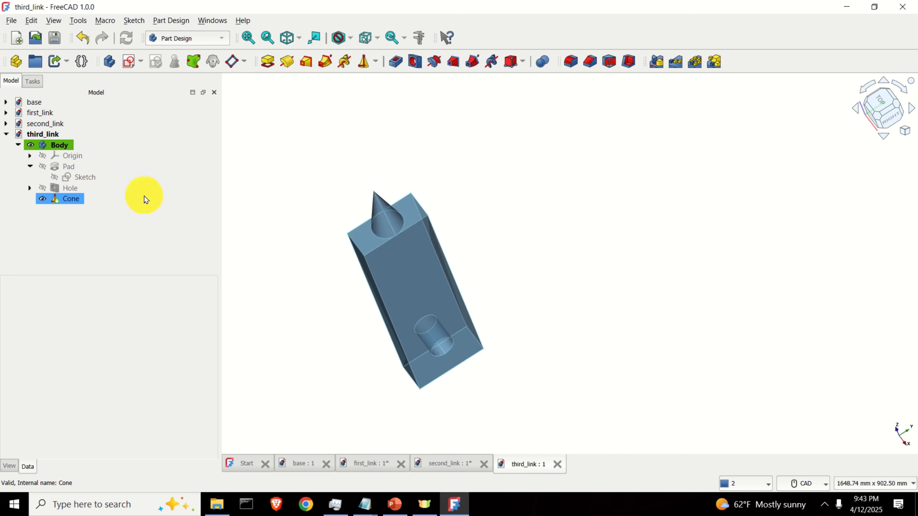
{"action": "left_click", "coordinate": [575, 224]}
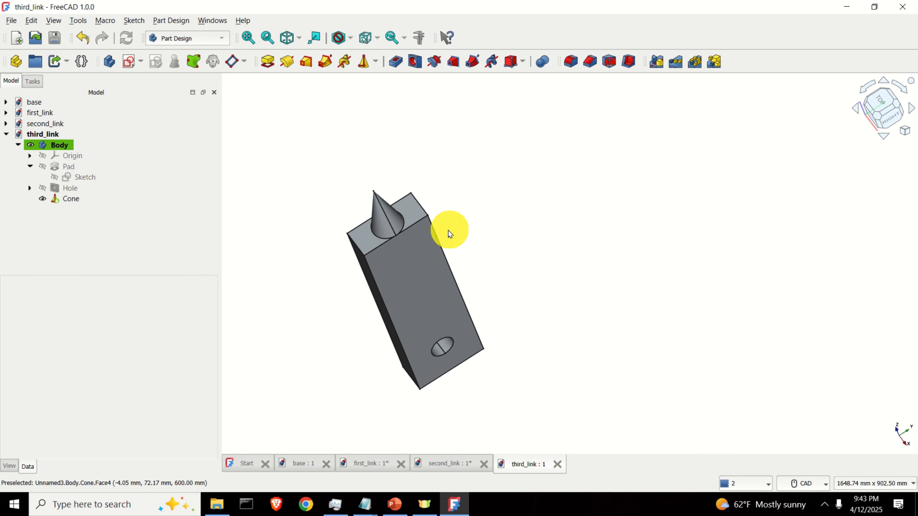
{"action": "double_click", "coordinate": [22, 137]}
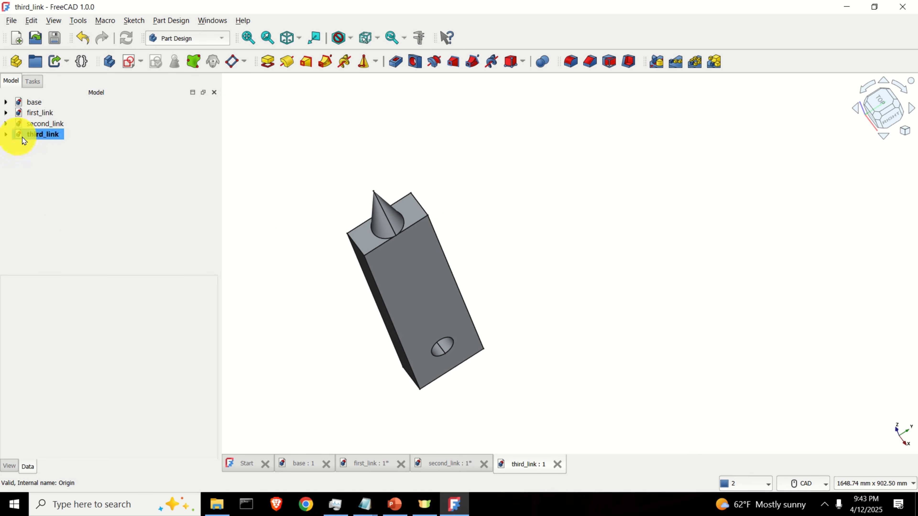
Create a new empty document and switch to the Assembly workbench.
{"action": "left_click", "coordinate": [17, 38]}
{"action": "left_click", "coordinate": [46, 146]}
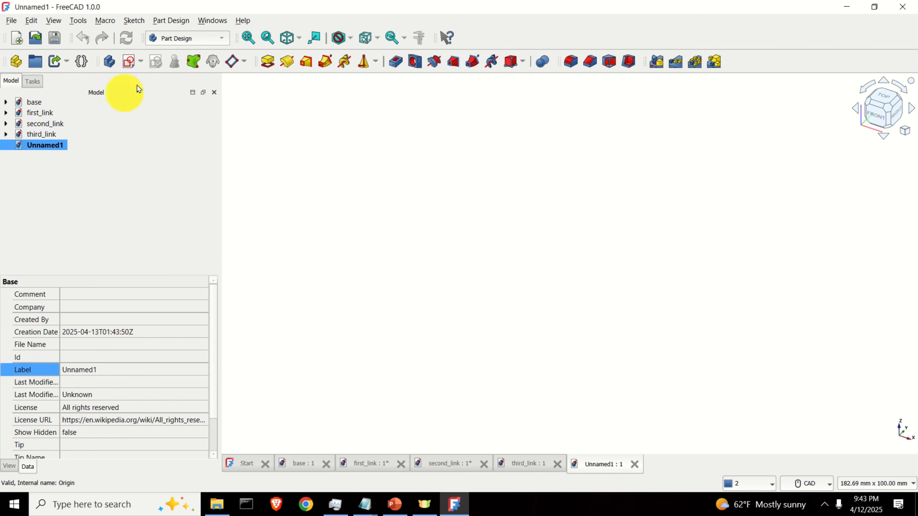
{"action": "left_click", "coordinate": [199, 38]}
{"action": "left_click", "coordinate": [191, 10]}
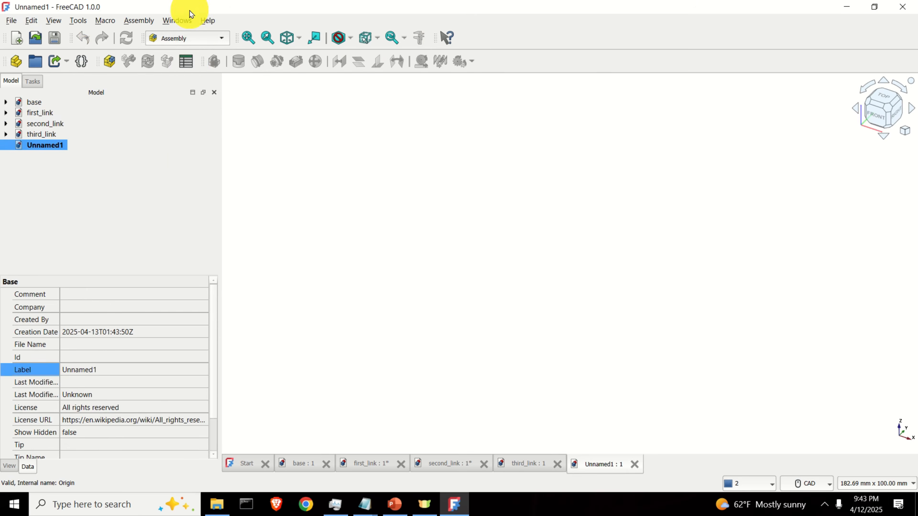
Change the new document's label to assembly.
{"action": "left_click", "coordinate": [82, 361]}
{"action": "left_click", "coordinate": [87, 369]}
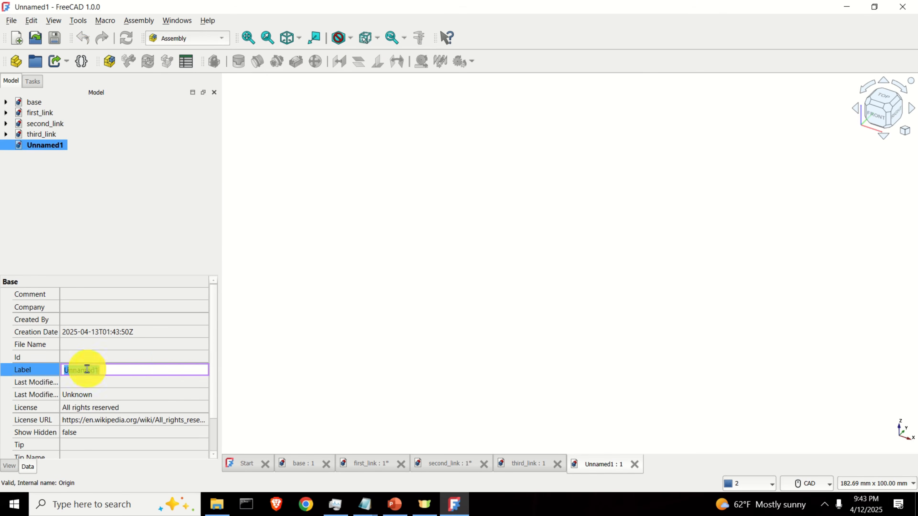
{"action": "left_click", "coordinate": [87, 369]}
{"action": "type", "text": "aseebmly"}
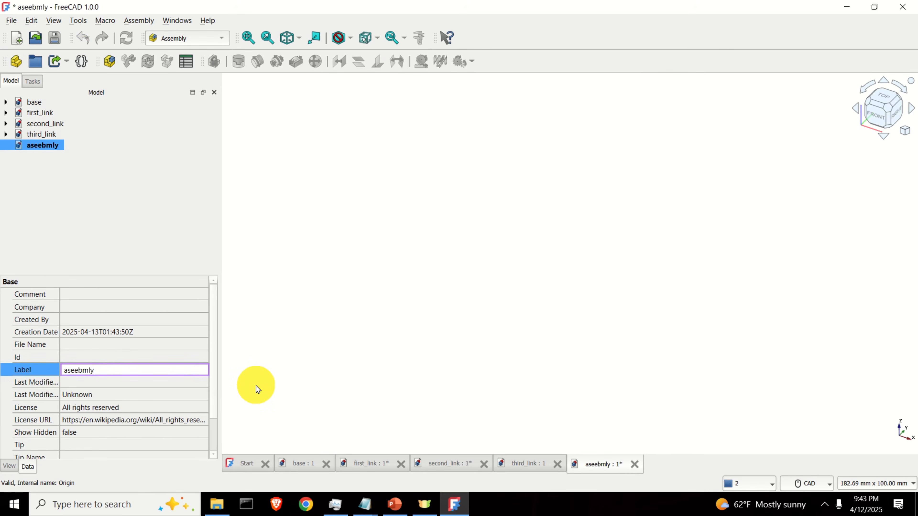
{"action": "key", "text": "BackSpace"}
{"action": "key", "text": "BackSpace"}
{"action": "key", "text": "BackSpace"}
{"action": "type", "text": "mbly"}
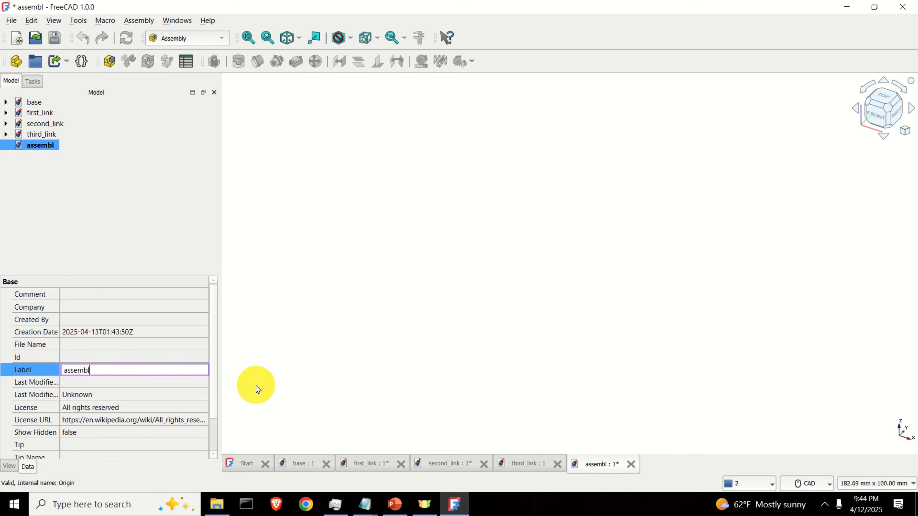
{"action": "key", "text": "Return"}
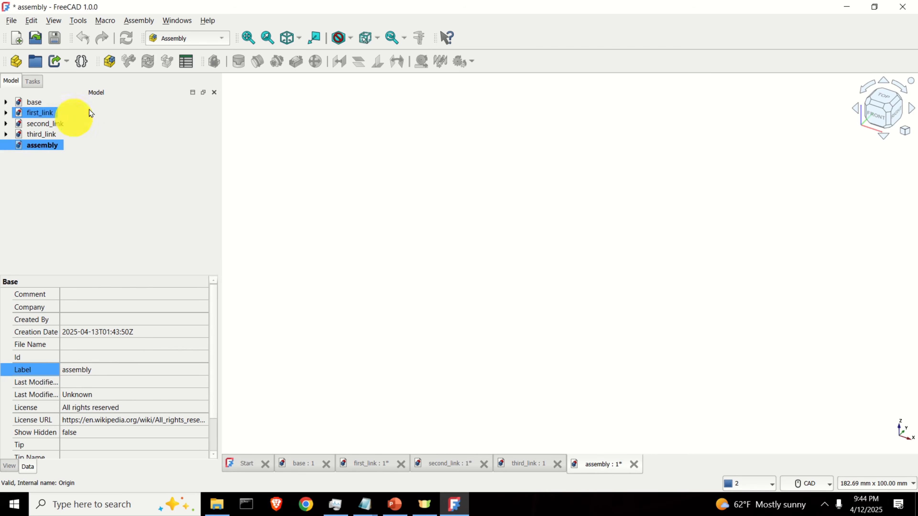
Create an assembly and insert the base body as its grounded part, saving the document as required.
{"action": "left_click", "coordinate": [112, 66]}
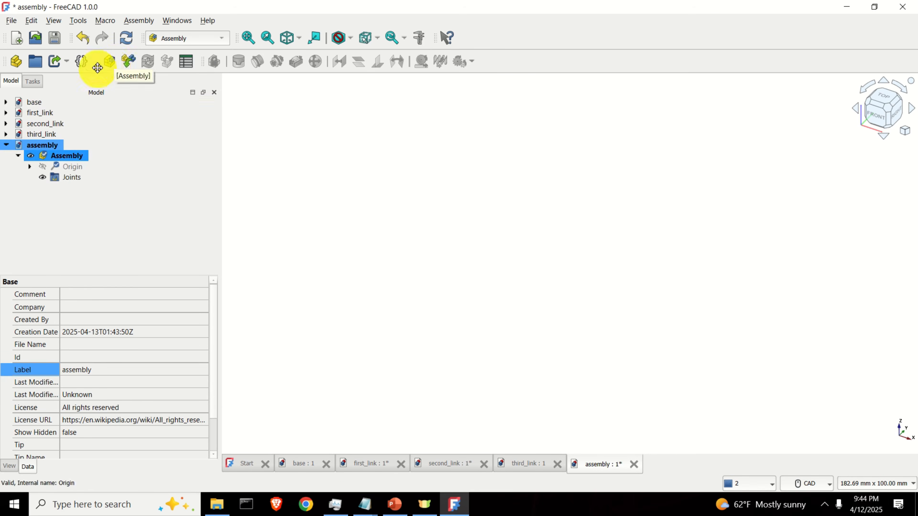
{"action": "left_click", "coordinate": [129, 61]}
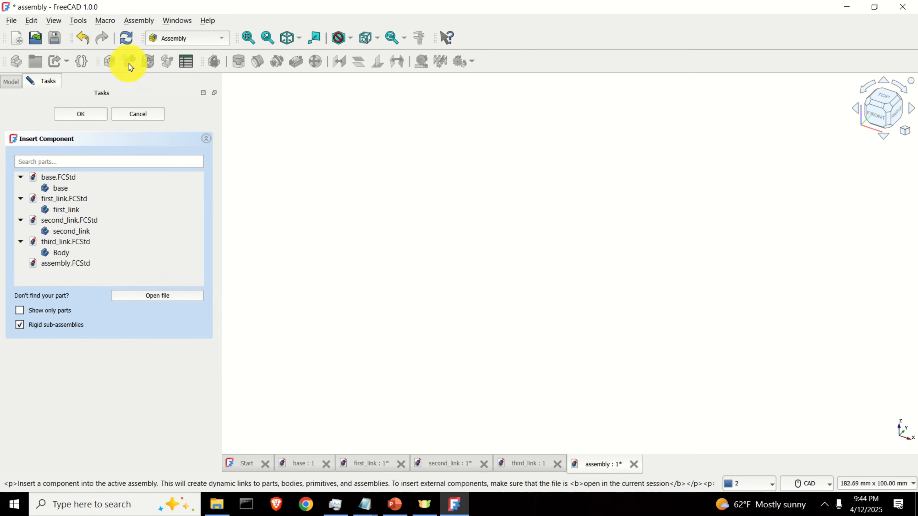
{"action": "left_click", "coordinate": [61, 189]}
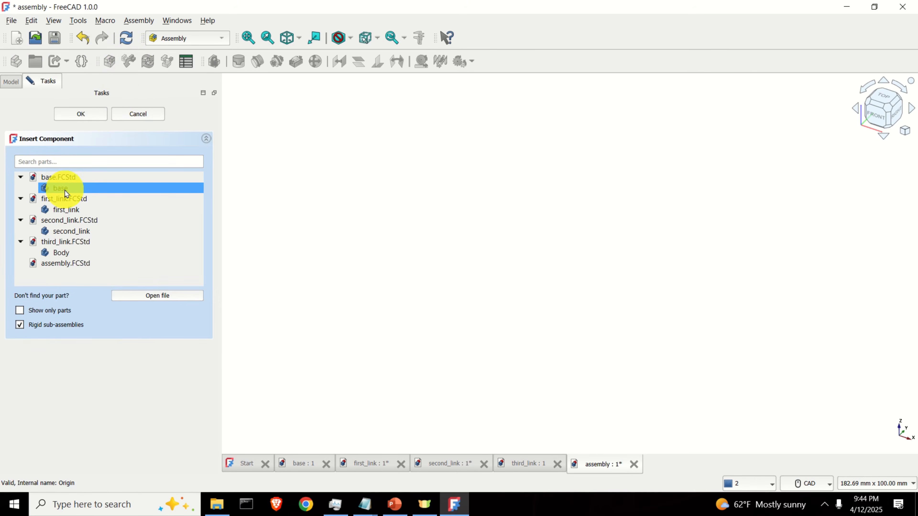
{"action": "left_click", "coordinate": [66, 191]}
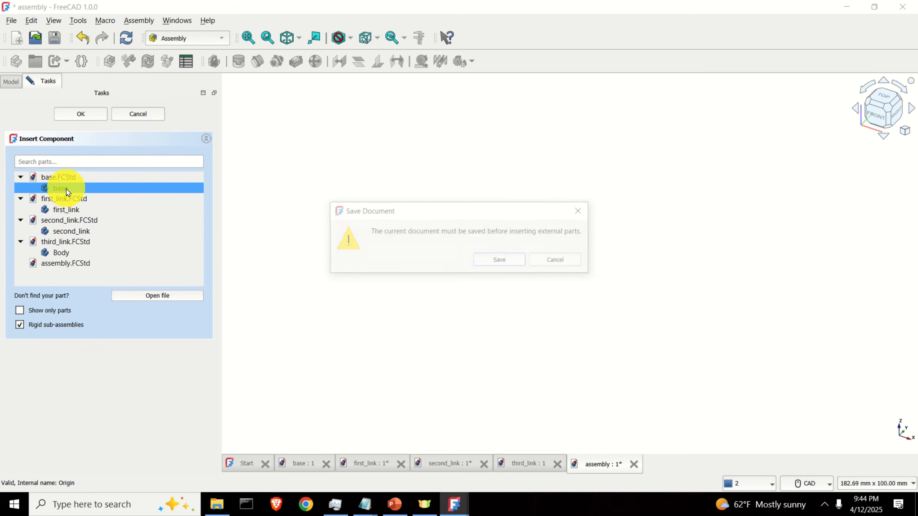
{"action": "left_click", "coordinate": [502, 262]}
{"action": "left_click", "coordinate": [596, 286]}
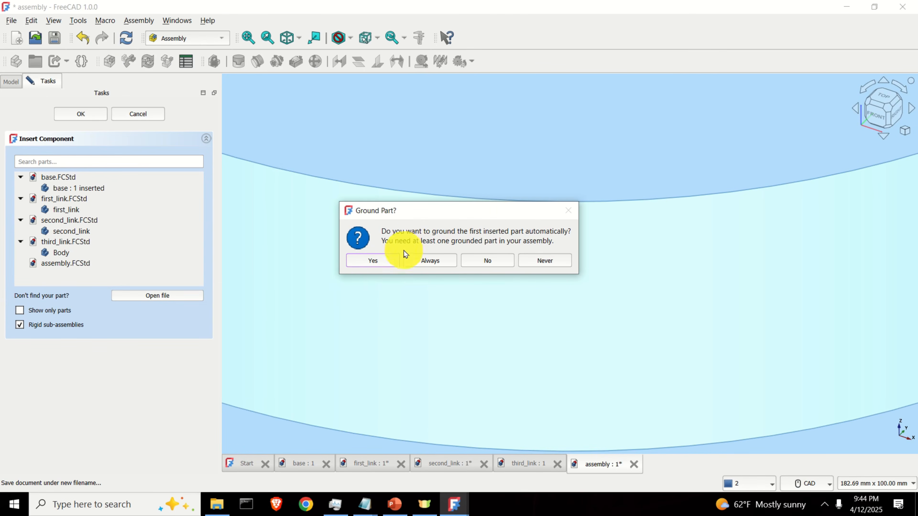
{"action": "left_click", "coordinate": [378, 259]}
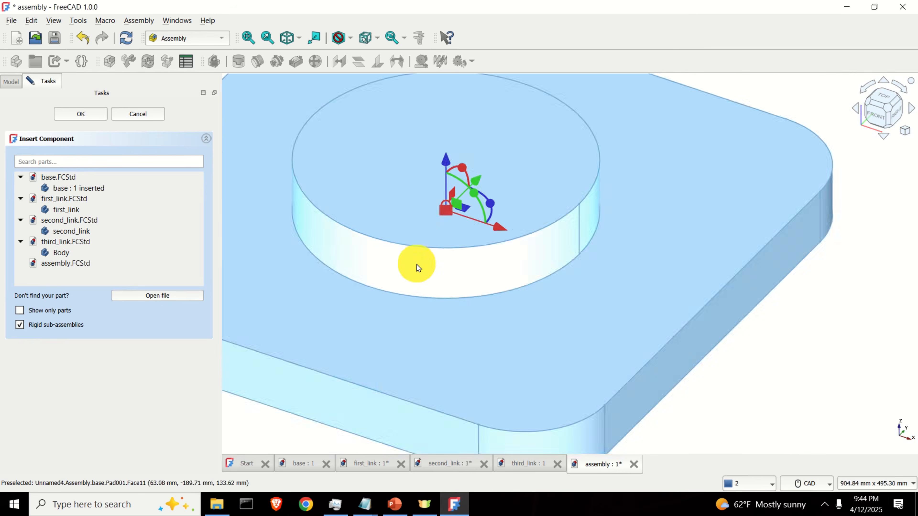
Insert the first_link body into the assembly and move it off the base to free space behind and beside it.
{"action": "scroll", "coordinate": [516, 228], "scroll_direction": "up", "scroll_amount": 4}
{"action": "scroll", "coordinate": [519, 237], "scroll_direction": "down", "scroll_amount": 4}
{"action": "scroll", "coordinate": [578, 217], "scroll_direction": "up", "scroll_amount": 1}
{"action": "middle_click_drag", "start_coordinate": [613, 222], "coordinate": [712, 243]}
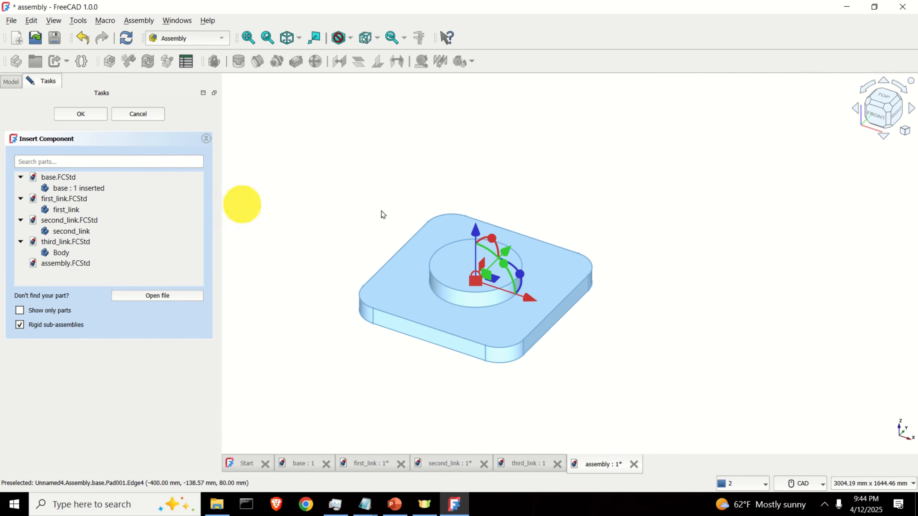
{"action": "left_click", "coordinate": [77, 213]}
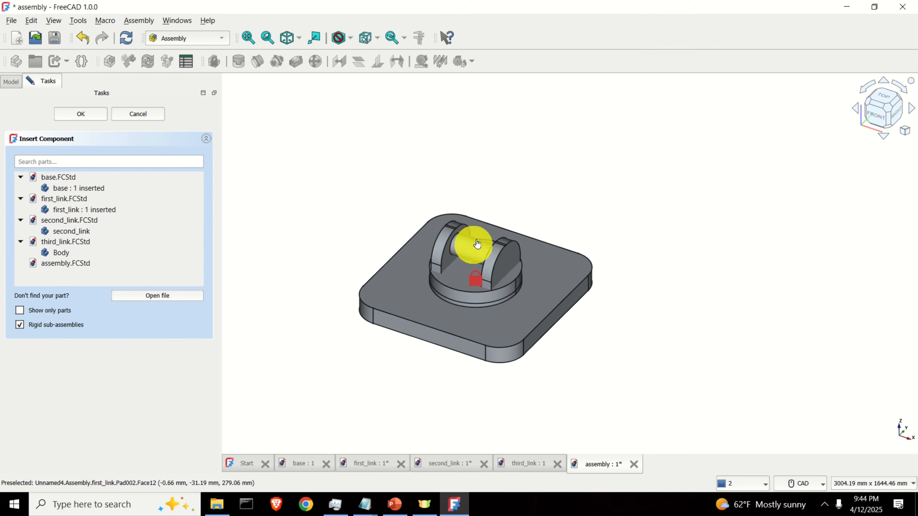
{"action": "left_click_drag", "start_coordinate": [477, 244], "coordinate": [796, 129]}
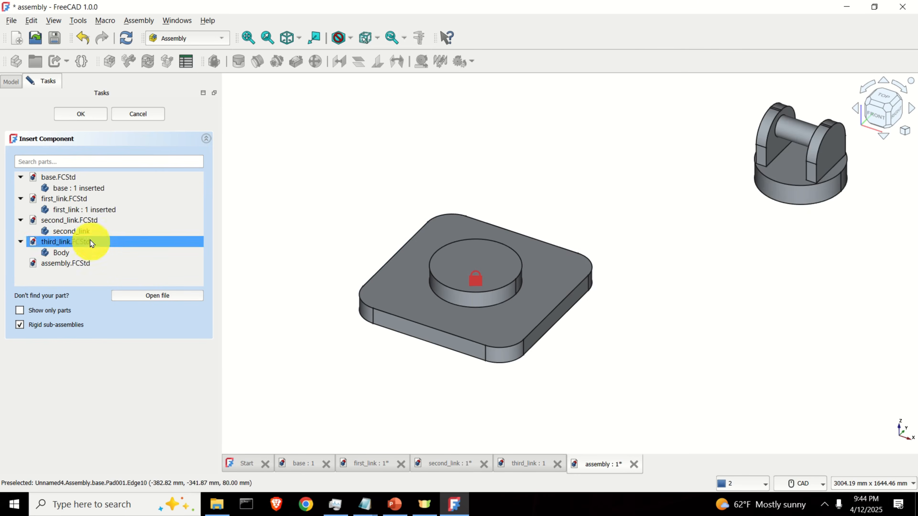
Insert the second_link body into the assembly and place it clear of the base, beside and below the first link.
{"action": "left_click", "coordinate": [72, 231]}
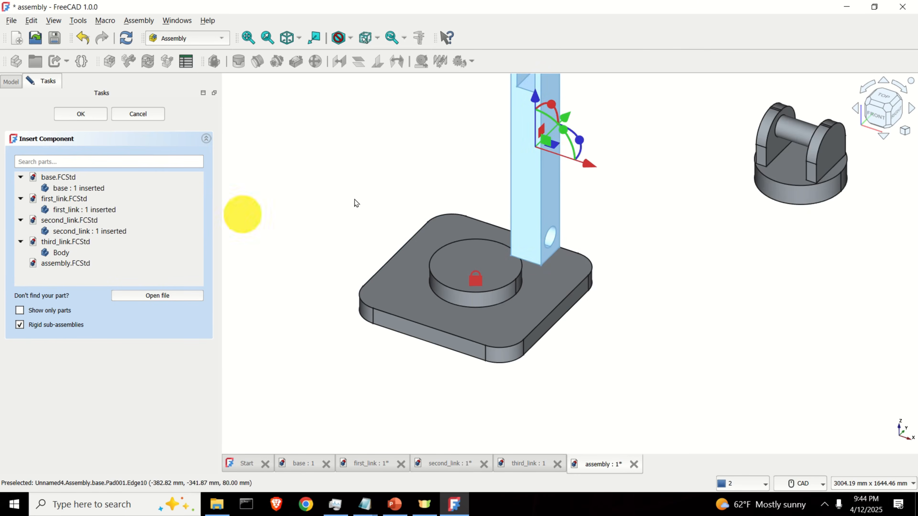
{"action": "left_click", "coordinate": [534, 189]}
{"action": "left_click_drag", "start_coordinate": [537, 170], "coordinate": [886, 328]}
Insert the Body of third_link into the assembly and place it between the base and the second link.
{"action": "left_click", "coordinate": [68, 253]}
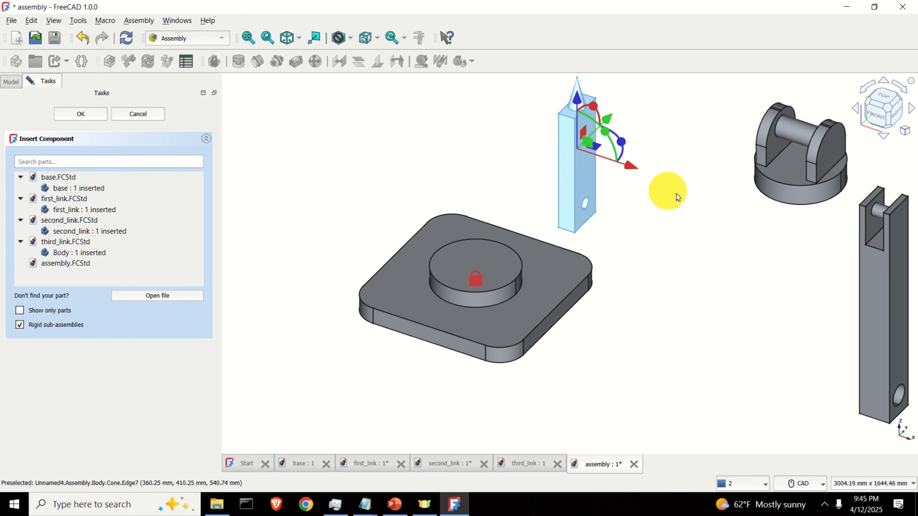
{"action": "left_click", "coordinate": [666, 191]}
{"action": "left_click_drag", "start_coordinate": [570, 147], "coordinate": [814, 309]}
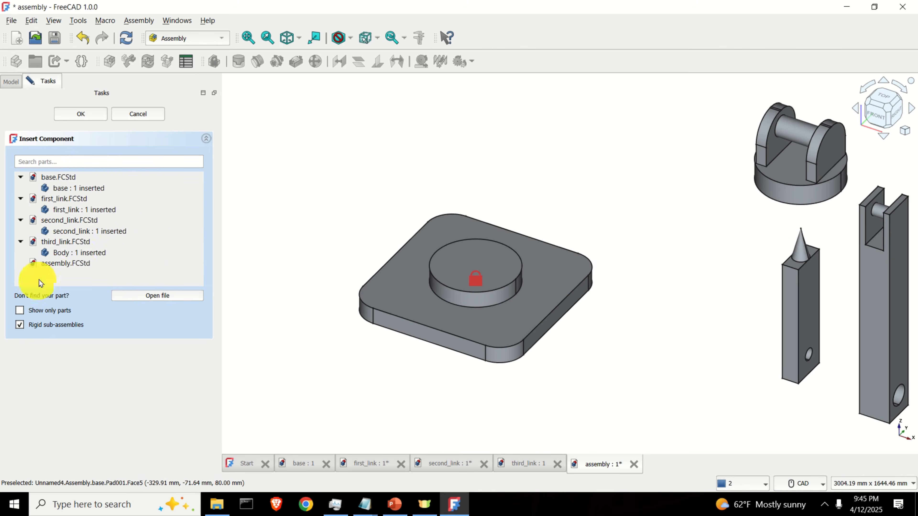
Finish inserting components and set the base body's diffuse color to red in the base document.
{"action": "left_click", "coordinate": [84, 115]}
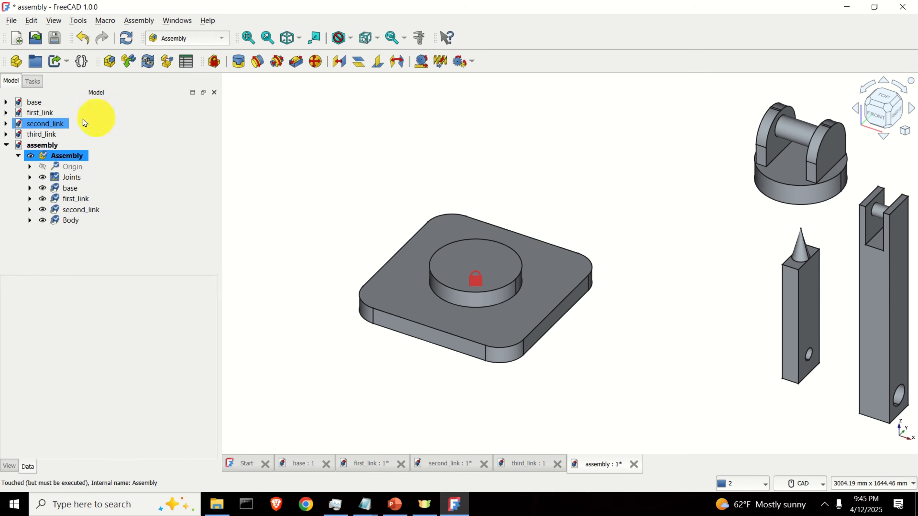
{"action": "left_click", "coordinate": [27, 105]}
{"action": "left_click", "coordinate": [60, 115]}
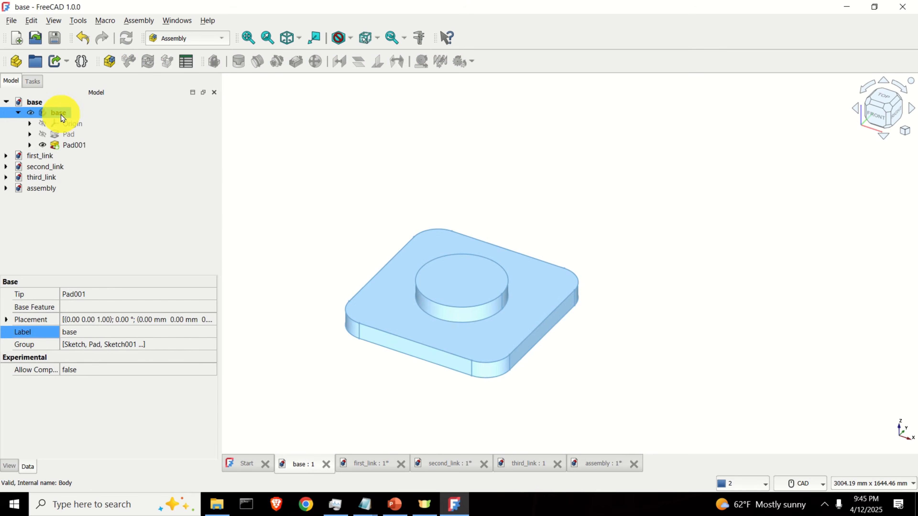
{"action": "right_click", "coordinate": [61, 118]}
{"action": "left_click", "coordinate": [109, 154]}
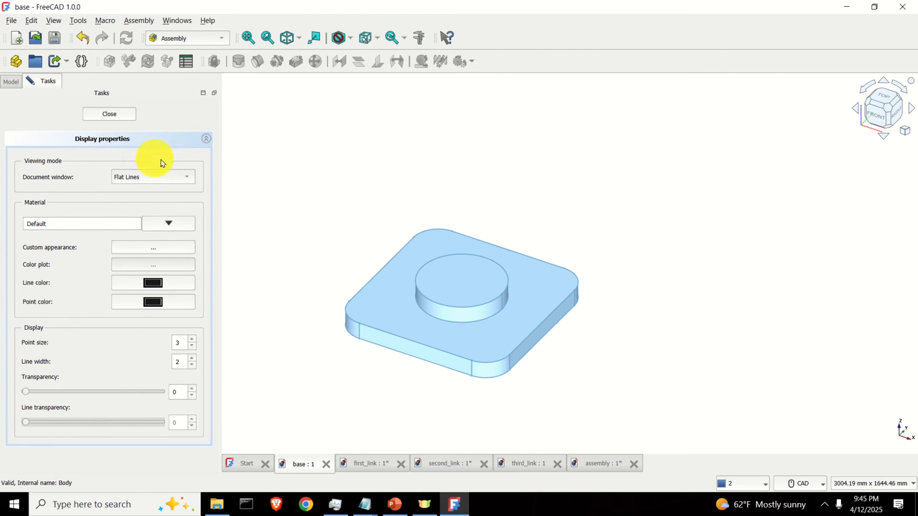
{"action": "left_click", "coordinate": [160, 249]}
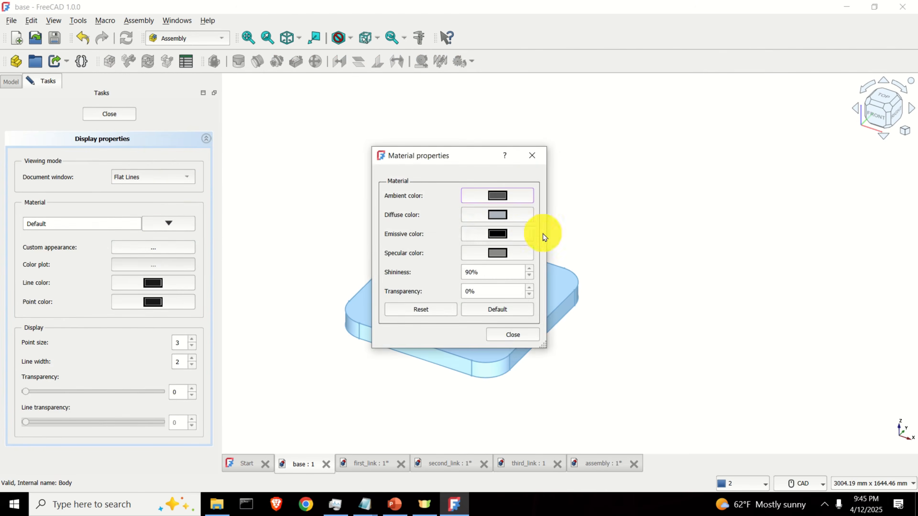
{"action": "left_click", "coordinate": [516, 217]}
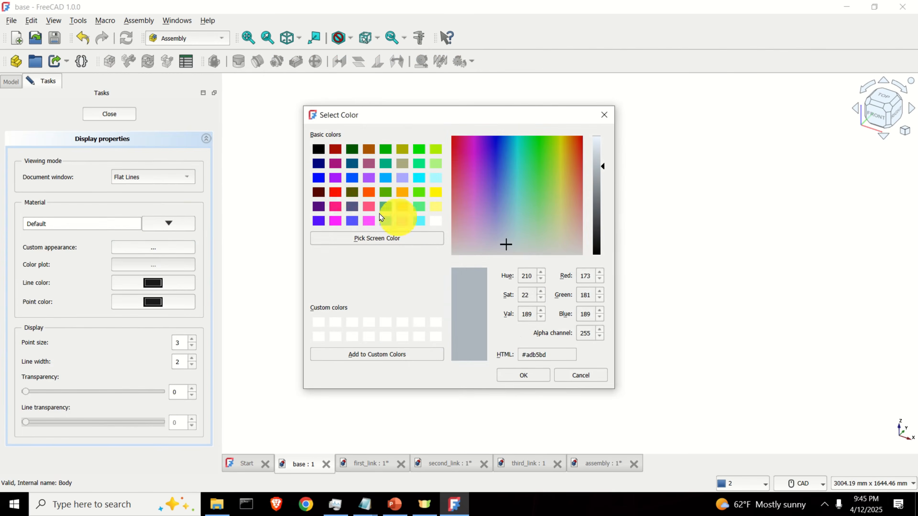
{"action": "left_click", "coordinate": [338, 195]}
{"action": "left_click", "coordinate": [524, 375]}
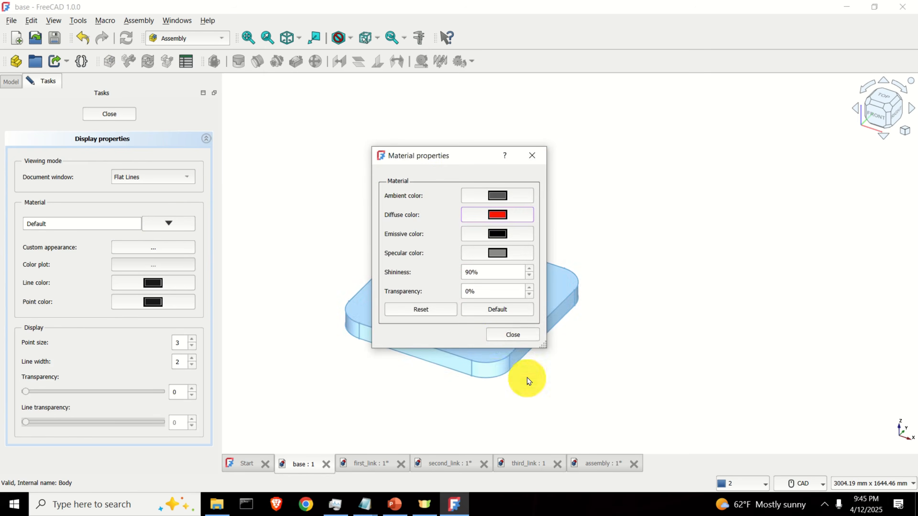
{"action": "left_click", "coordinate": [516, 340]}
{"action": "left_click", "coordinate": [131, 118]}
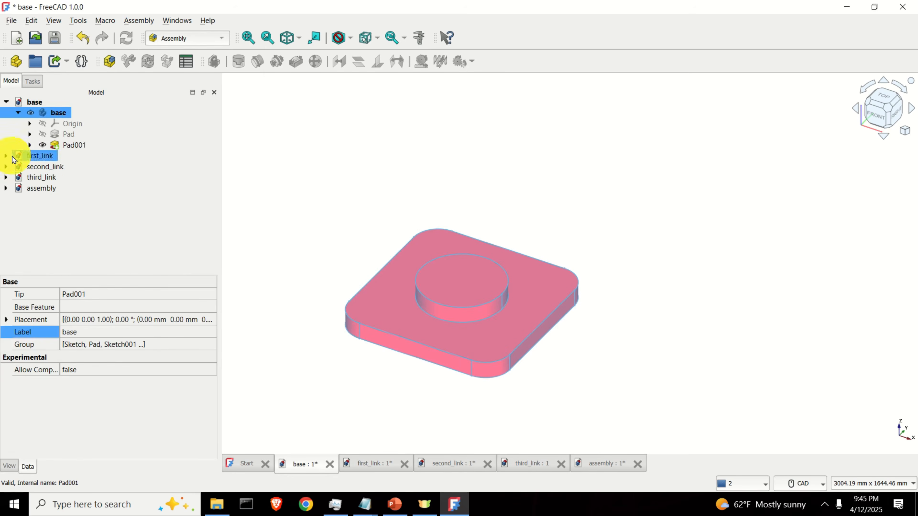
Set the diffuse color of the first_link body to bright green in its own document.
{"action": "left_click", "coordinate": [6, 156]}
{"action": "left_click", "coordinate": [68, 169]}
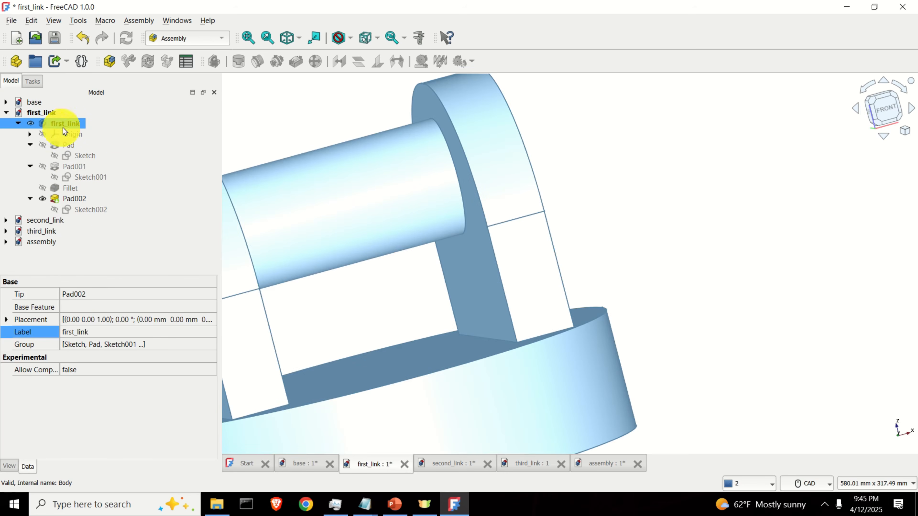
{"action": "right_click", "coordinate": [67, 122]}
{"action": "left_click", "coordinate": [141, 154]}
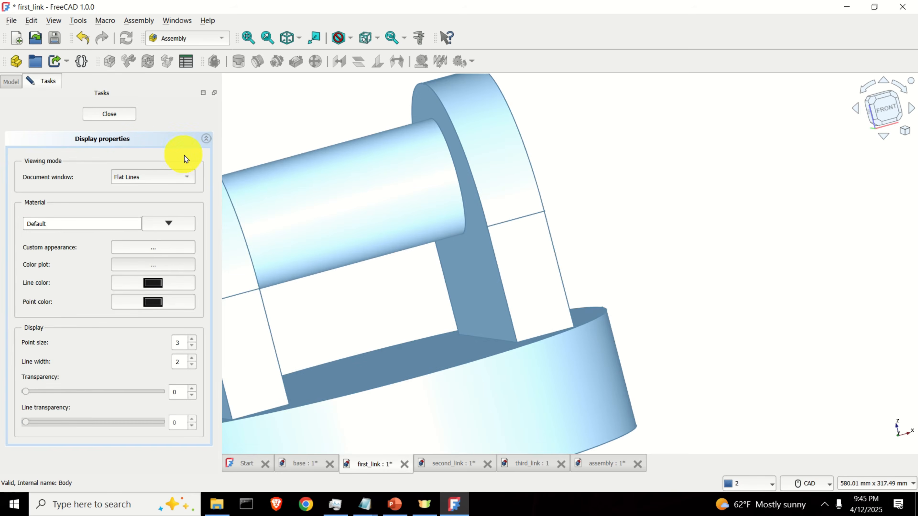
{"action": "left_click", "coordinate": [161, 248]}
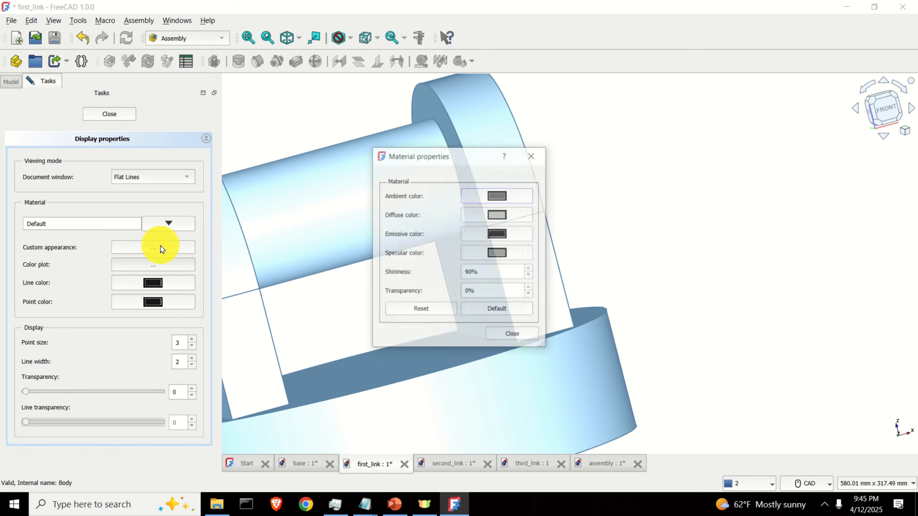
{"action": "left_click", "coordinate": [493, 215]}
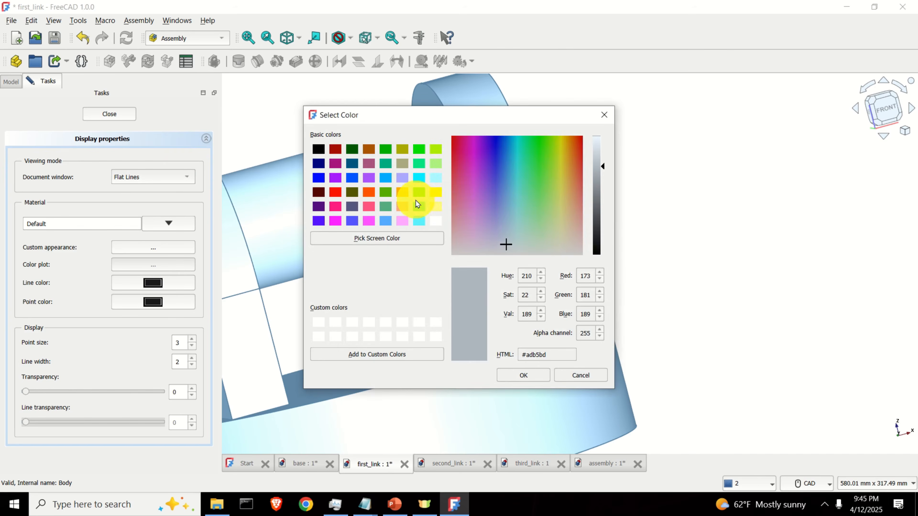
{"action": "left_click", "coordinate": [419, 192]}
{"action": "left_click", "coordinate": [532, 372]}
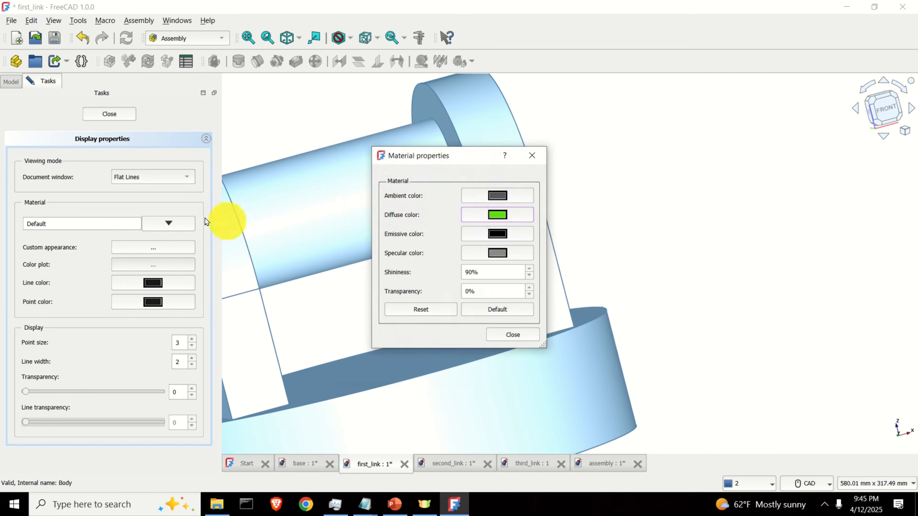
{"action": "left_click", "coordinate": [507, 330]}
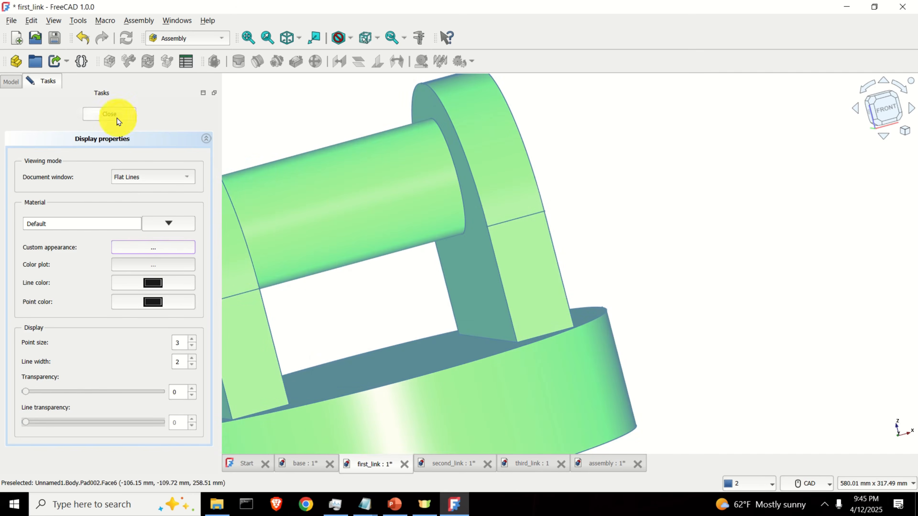
{"action": "left_click", "coordinate": [109, 114]}
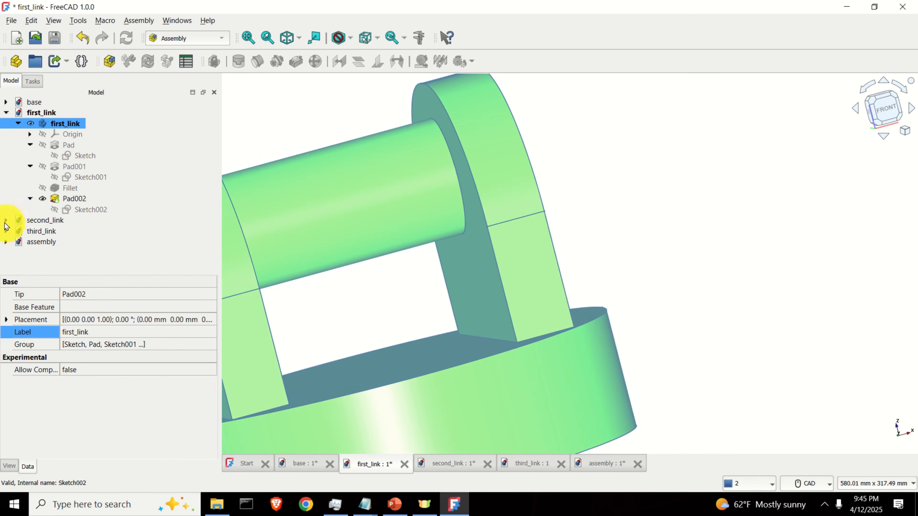
Set the diffuse color of the second_link body to blue (#0000ff) in its own document.
{"action": "left_click", "coordinate": [5, 220]}
{"action": "left_click", "coordinate": [68, 231]}
{"action": "left_click", "coordinate": [70, 134]}
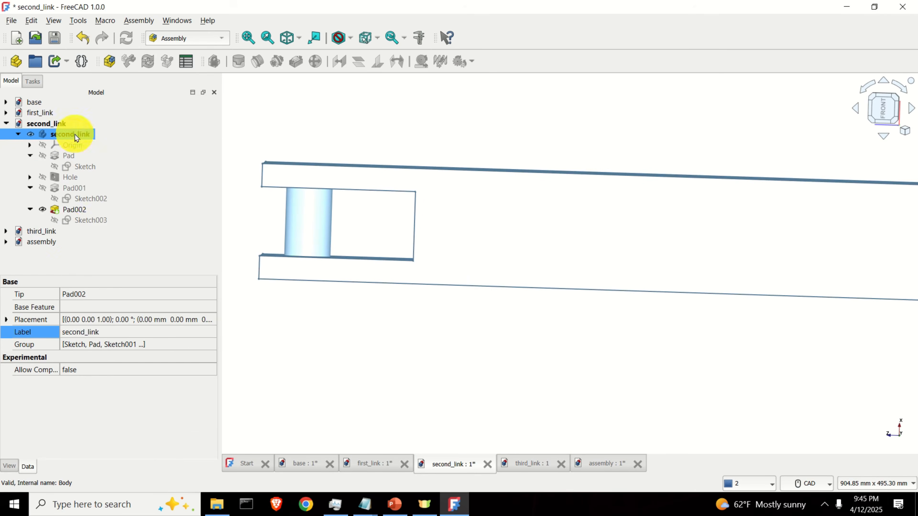
{"action": "right_click", "coordinate": [70, 134]}
{"action": "left_click", "coordinate": [164, 156]}
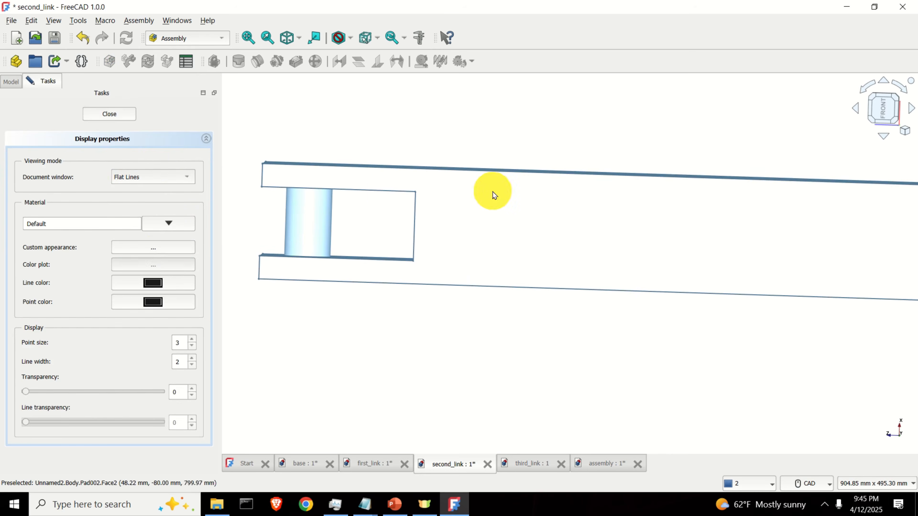
{"action": "left_click", "coordinate": [172, 249]}
{"action": "left_click", "coordinate": [510, 215]}
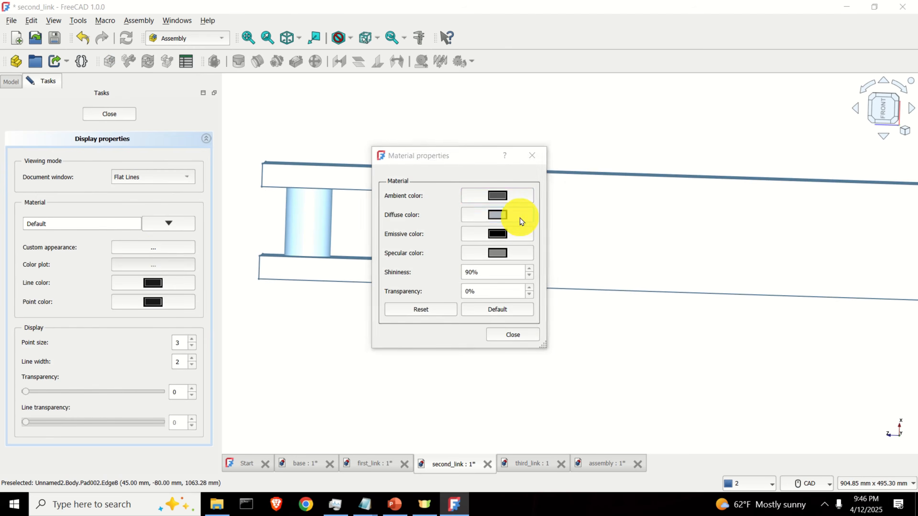
{"action": "left_click", "coordinate": [318, 178]}
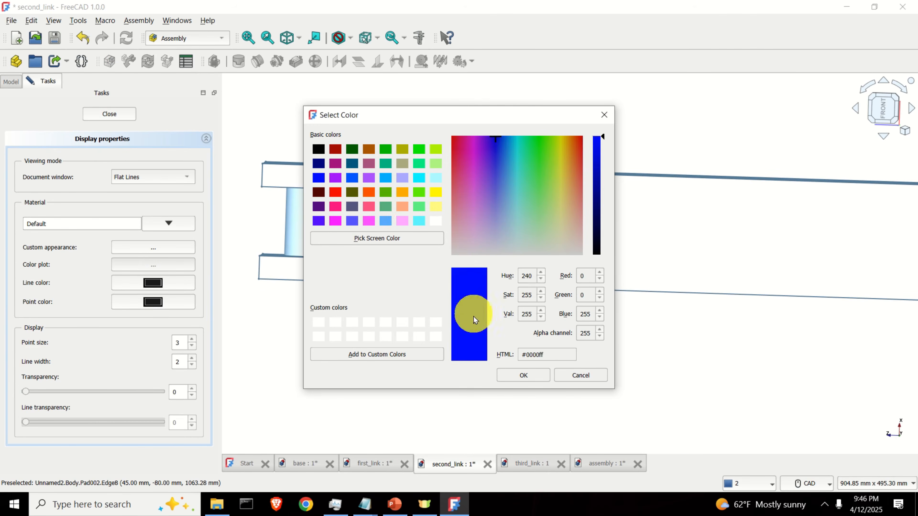
{"action": "left_click", "coordinate": [523, 375]}
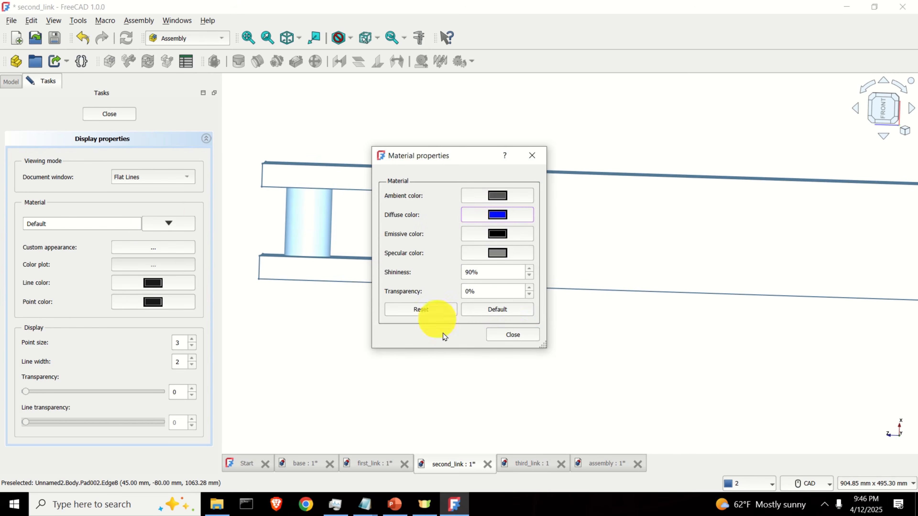
{"action": "left_click", "coordinate": [510, 334]}
{"action": "left_click", "coordinate": [109, 114]}
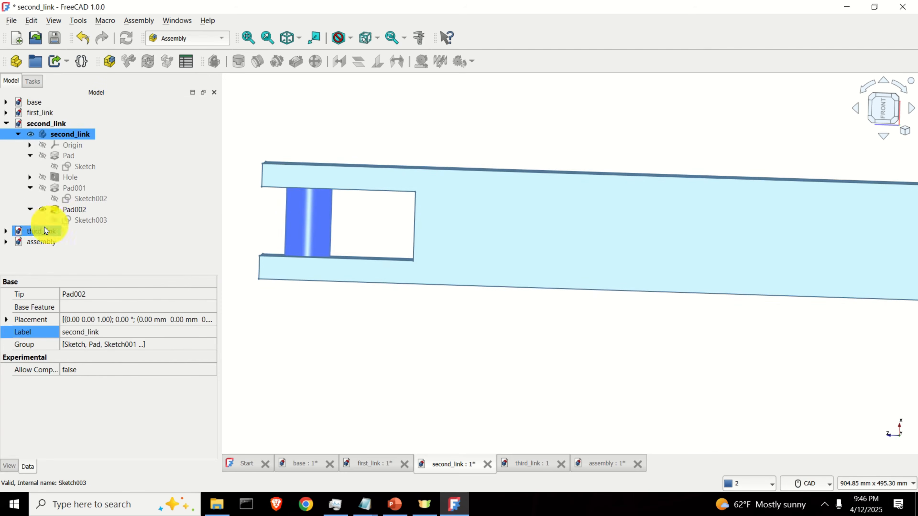
Set the diffuse color of the Body in the third_link document to yellow.
{"action": "left_click", "coordinate": [7, 231]}
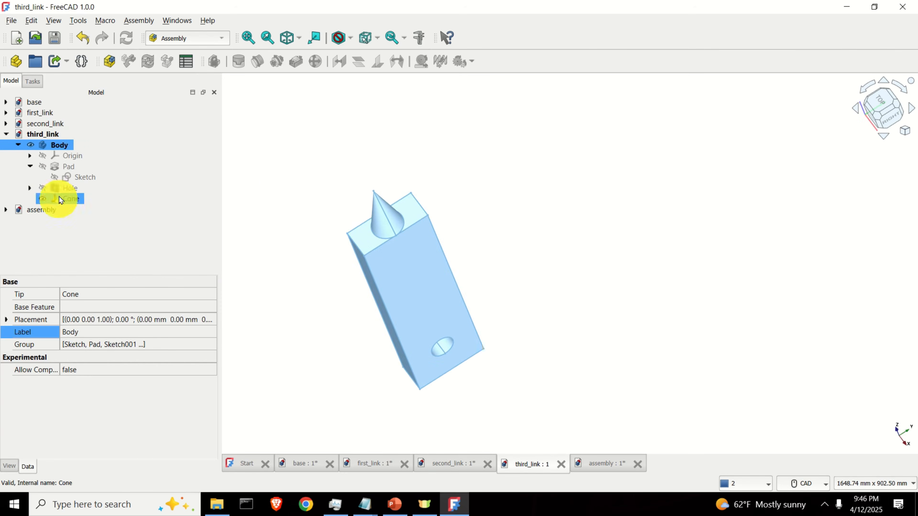
{"action": "right_click", "coordinate": [68, 146]}
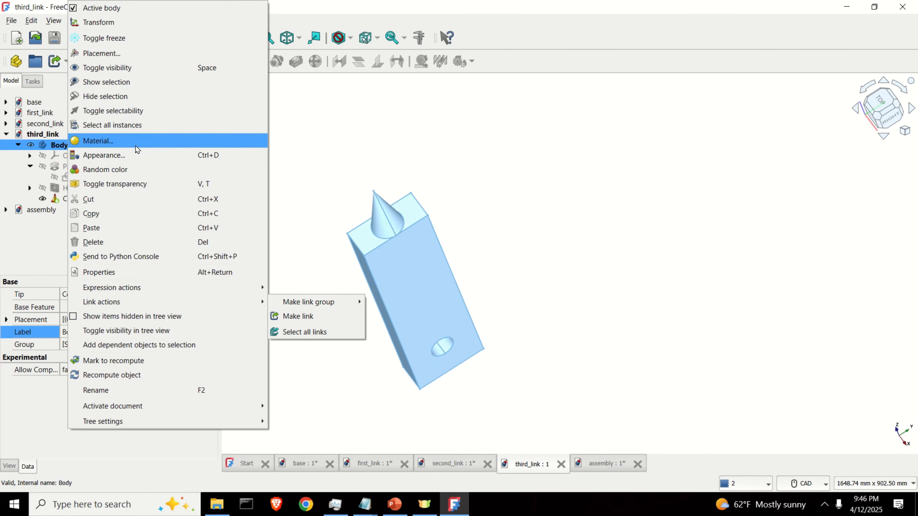
{"action": "left_click", "coordinate": [138, 155]}
{"action": "left_click", "coordinate": [169, 227]}
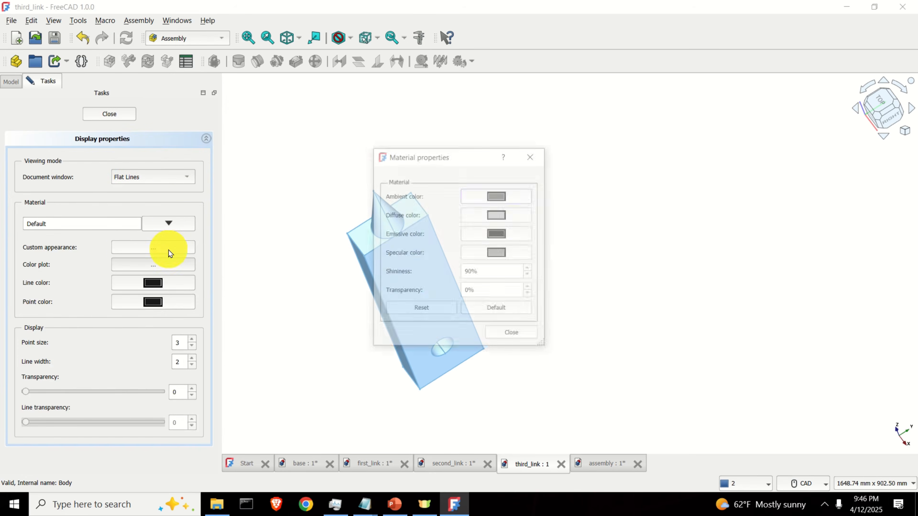
{"action": "left_click", "coordinate": [497, 216]}
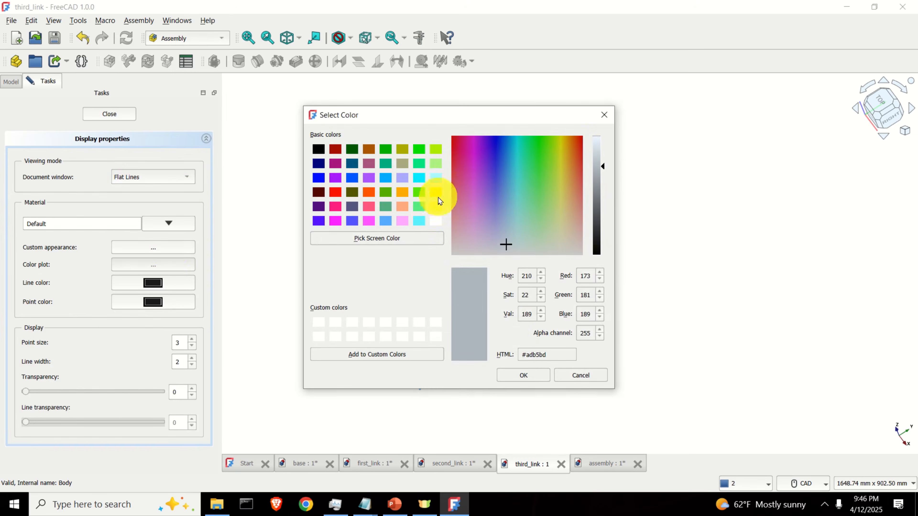
{"action": "left_click", "coordinate": [528, 374]}
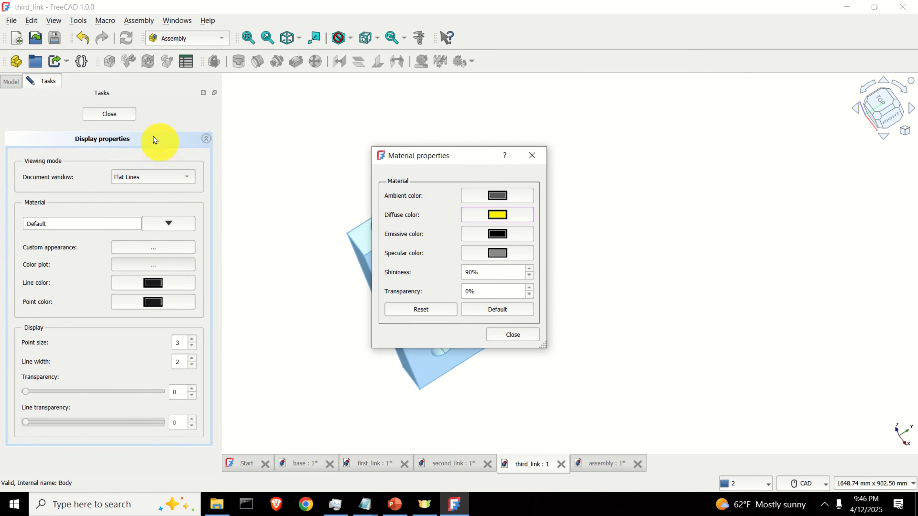
{"action": "left_click", "coordinate": [498, 333]}
{"action": "left_click", "coordinate": [127, 112]}
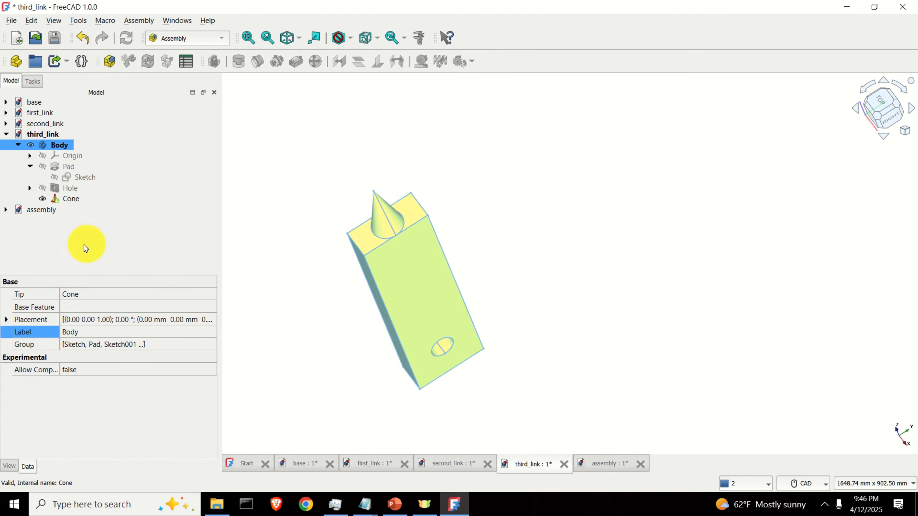
In the assembly document, reposition the yellow third link behind the base, with the green first link beside it and the blue second link beyond.
{"action": "double_click", "coordinate": [25, 210]}
{"action": "scroll", "coordinate": [519, 208], "scroll_direction": "down", "scroll_amount": 2}
{"action": "middle_click_drag", "start_coordinate": [616, 212], "coordinate": [572, 246]}
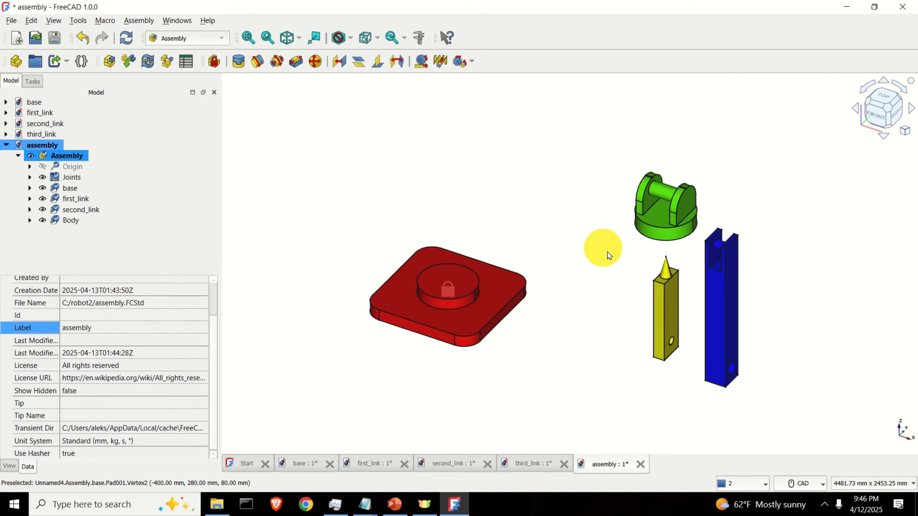
{"action": "scroll", "coordinate": [667, 272], "scroll_direction": "up", "scroll_amount": 2}
{"action": "scroll", "coordinate": [669, 276], "scroll_direction": "down", "scroll_amount": 1}
{"action": "left_click_drag", "start_coordinate": [667, 312], "coordinate": [449, 149]}
{"action": "left_click_drag", "start_coordinate": [650, 188], "coordinate": [548, 152]}
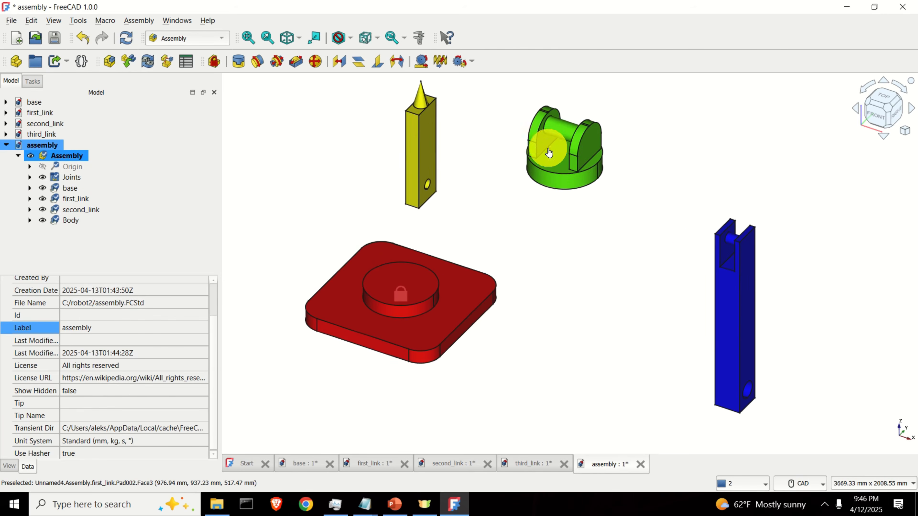
{"action": "left_click_drag", "start_coordinate": [735, 283], "coordinate": [643, 172]}
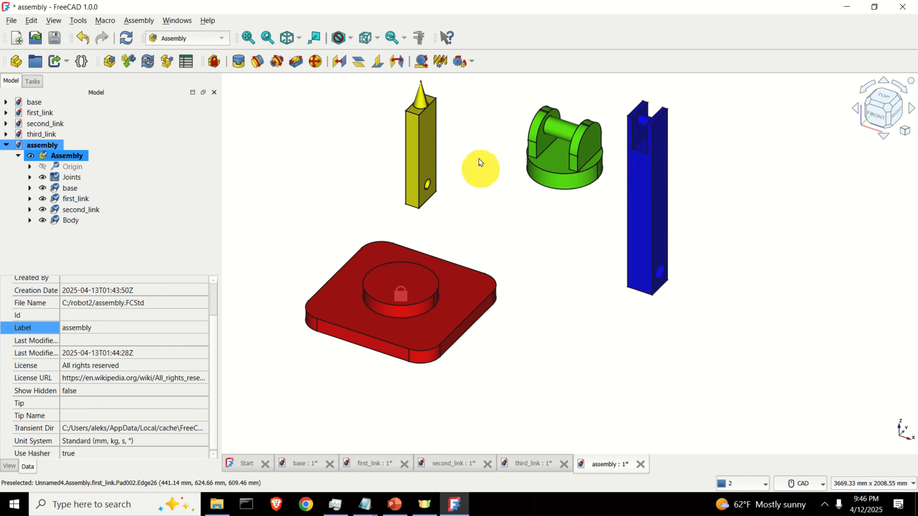
Create a Revolute joint between the top circular edge of the base's round boss and the bottom circular edge of first_link.
{"action": "middle_click_drag", "start_coordinate": [479, 164], "coordinate": [686, 226]}
{"action": "scroll", "coordinate": [642, 262], "scroll_direction": "up", "scroll_amount": 3}
{"action": "scroll", "coordinate": [650, 261], "scroll_direction": "down", "scroll_amount": 2}
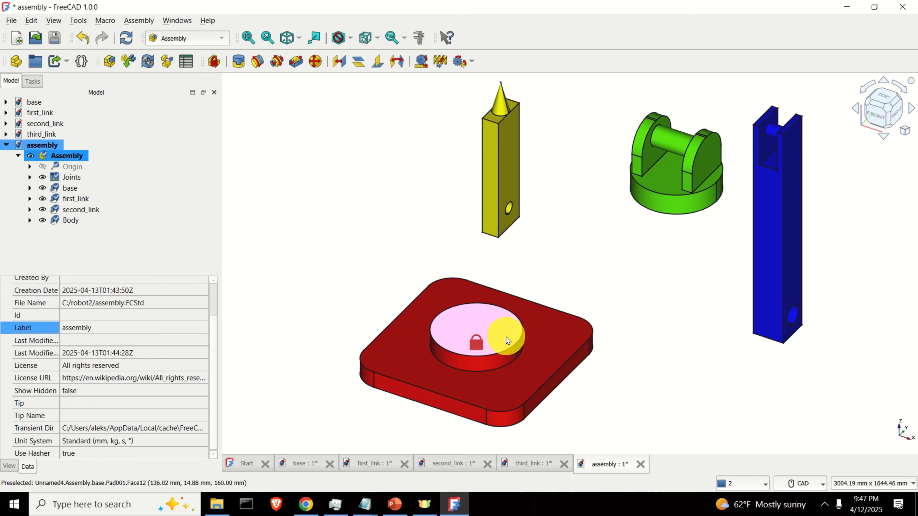
{"action": "scroll", "coordinate": [521, 322], "scroll_direction": "up", "scroll_amount": 2}
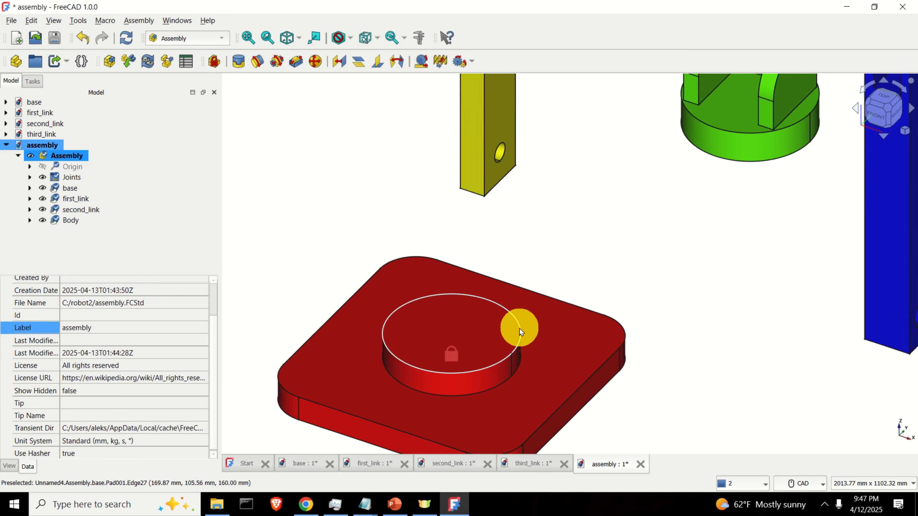
{"action": "left_click", "coordinate": [519, 328]}
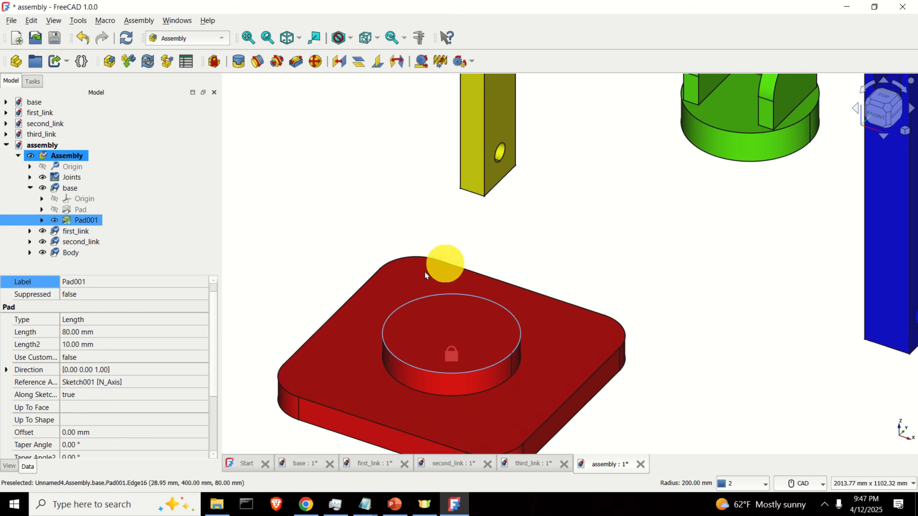
{"action": "scroll", "coordinate": [752, 169], "scroll_direction": "up", "scroll_amount": 2}
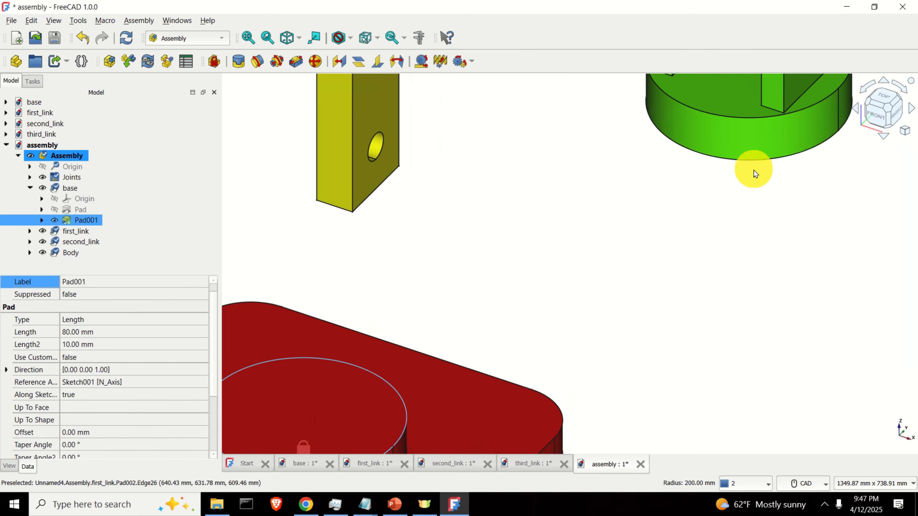
{"action": "scroll", "coordinate": [637, 236], "scroll_direction": "down", "scroll_amount": 1}
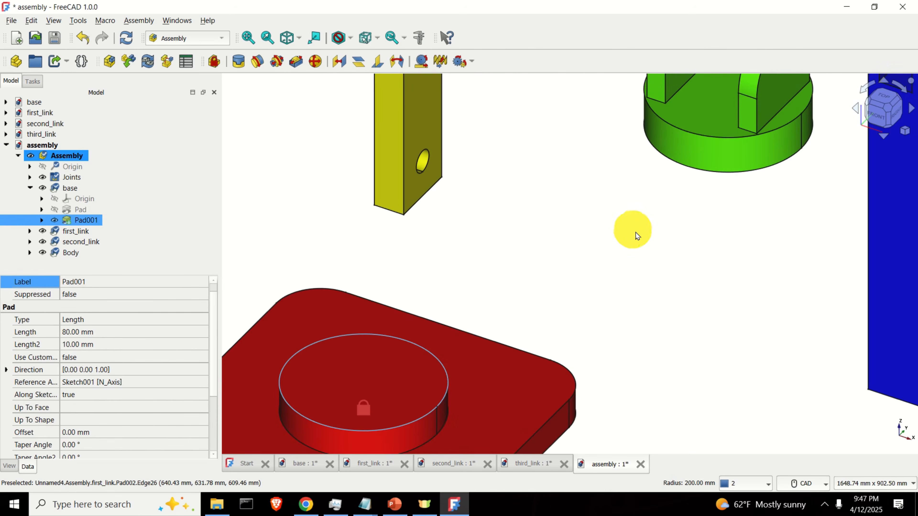
{"action": "left_click", "coordinate": [738, 173], "text": "ctrl"}
{"action": "scroll", "coordinate": [751, 173], "scroll_direction": "up", "scroll_amount": 3}
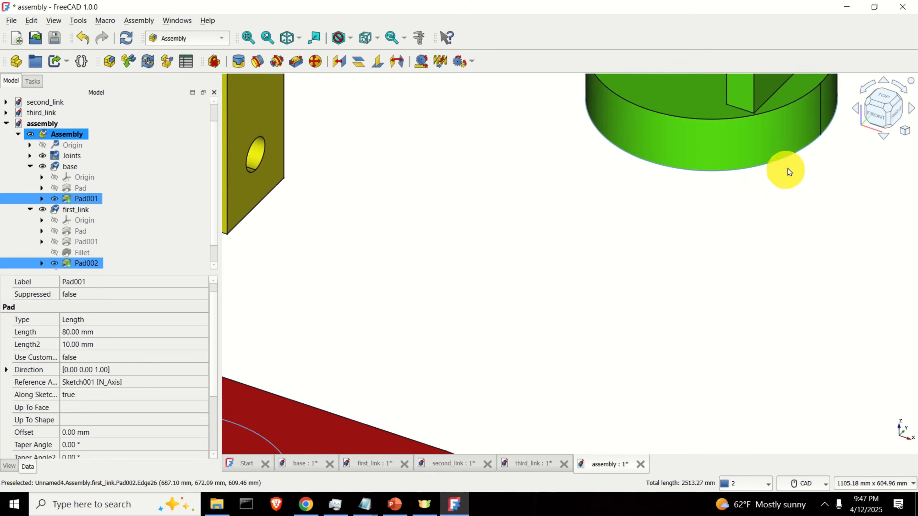
{"action": "scroll", "coordinate": [693, 180], "scroll_direction": "down", "scroll_amount": 6}
{"action": "scroll", "coordinate": [694, 157], "scroll_direction": "down", "scroll_amount": 3}
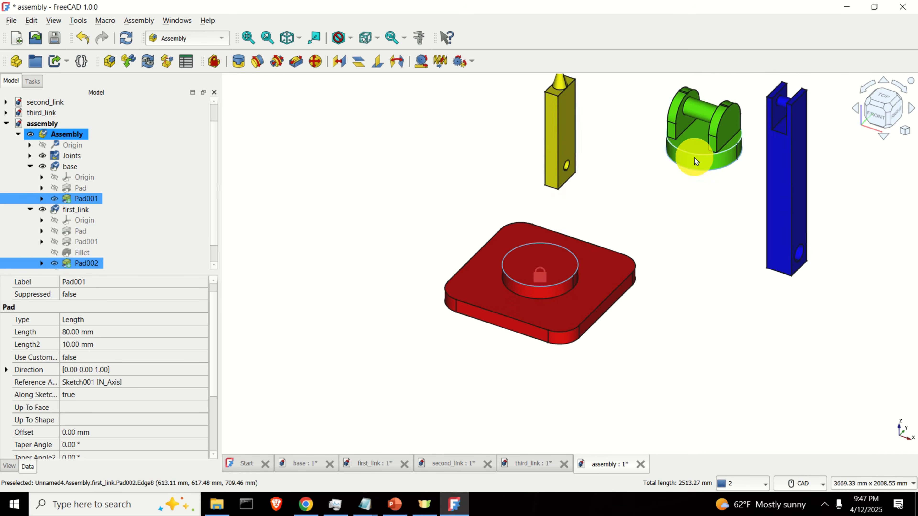
{"action": "left_click", "coordinate": [256, 65]}
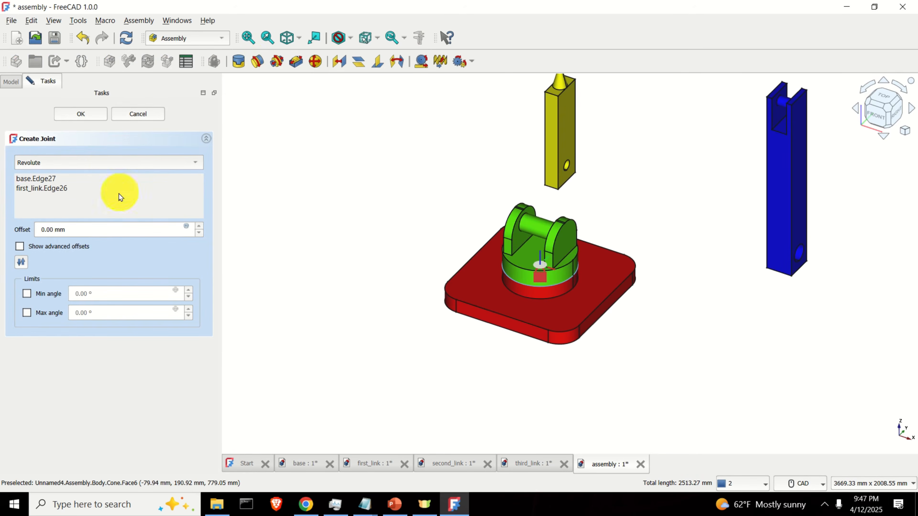
{"action": "left_click", "coordinate": [96, 119]}
Rotate the green first link about the base's vertical axis and move the blue second link closer to the base.
{"action": "left_click_drag", "start_coordinate": [570, 248], "coordinate": [501, 199]}
{"action": "scroll", "coordinate": [588, 246], "scroll_direction": "up", "scroll_amount": 3}
{"action": "scroll", "coordinate": [668, 253], "scroll_direction": "down", "scroll_amount": 2}
{"action": "middle_click_drag", "start_coordinate": [766, 233], "coordinate": [642, 308]}
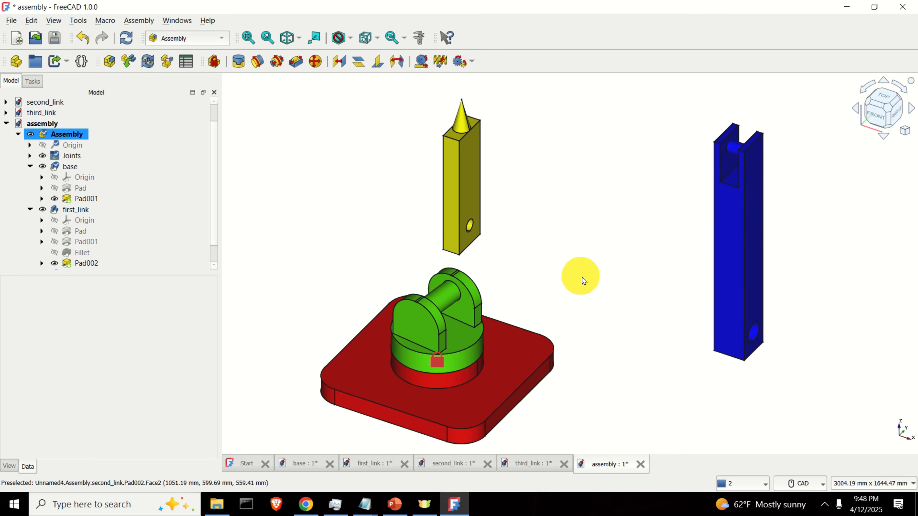
{"action": "scroll", "coordinate": [457, 303], "scroll_direction": "up", "scroll_amount": 3}
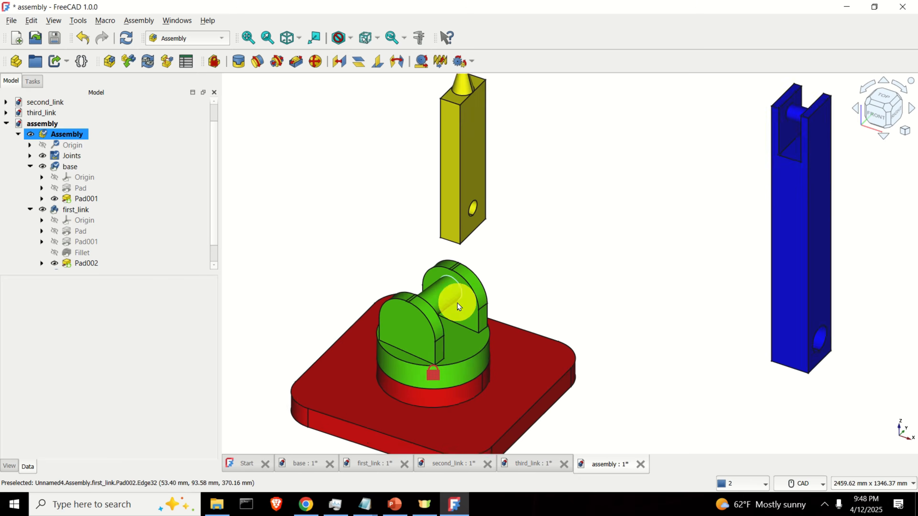
{"action": "scroll", "coordinate": [650, 308], "scroll_direction": "down", "scroll_amount": 1}
{"action": "left_click_drag", "start_coordinate": [820, 287], "coordinate": [639, 207]}
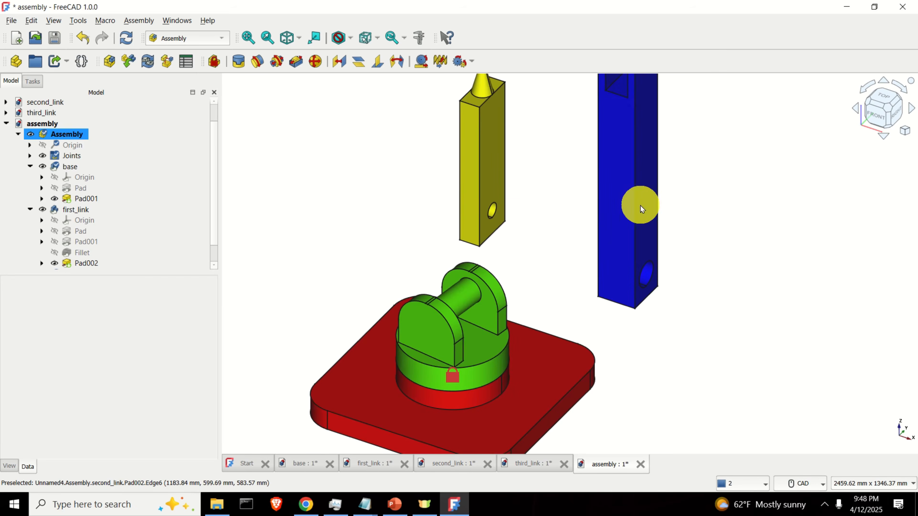
Create a Revolute joint between the first link's cylindrical pin face and the second link's lower hole face, with 0 mm offset.
{"action": "left_click", "coordinate": [466, 300]}
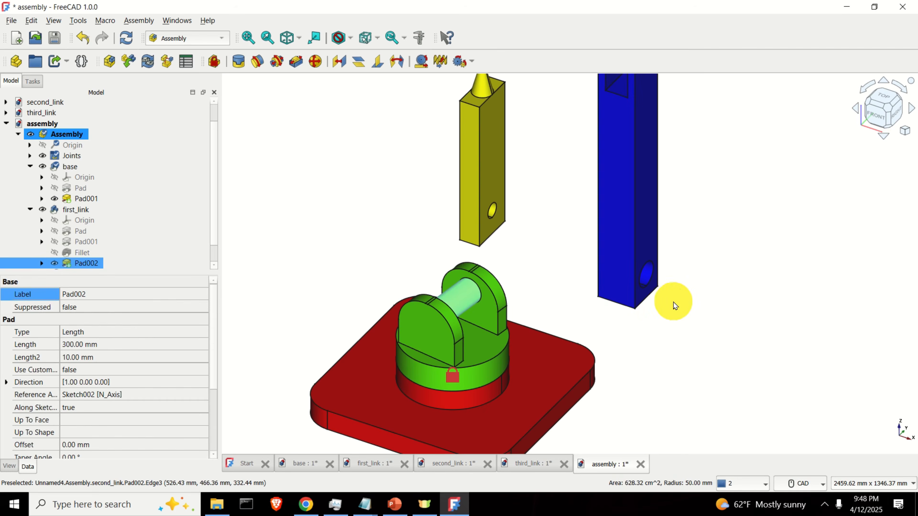
{"action": "scroll", "coordinate": [672, 304], "scroll_direction": "up", "scroll_amount": 3}
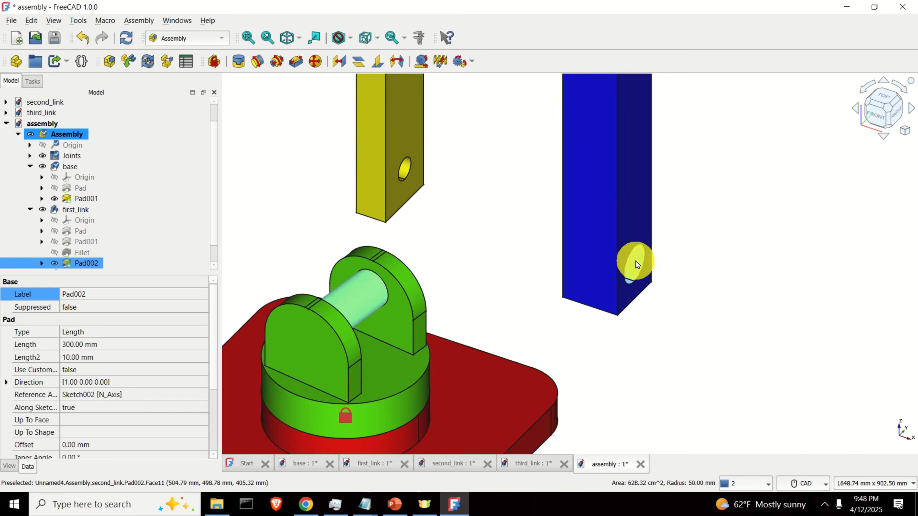
{"action": "scroll", "coordinate": [637, 264], "scroll_direction": "up", "scroll_amount": 4}
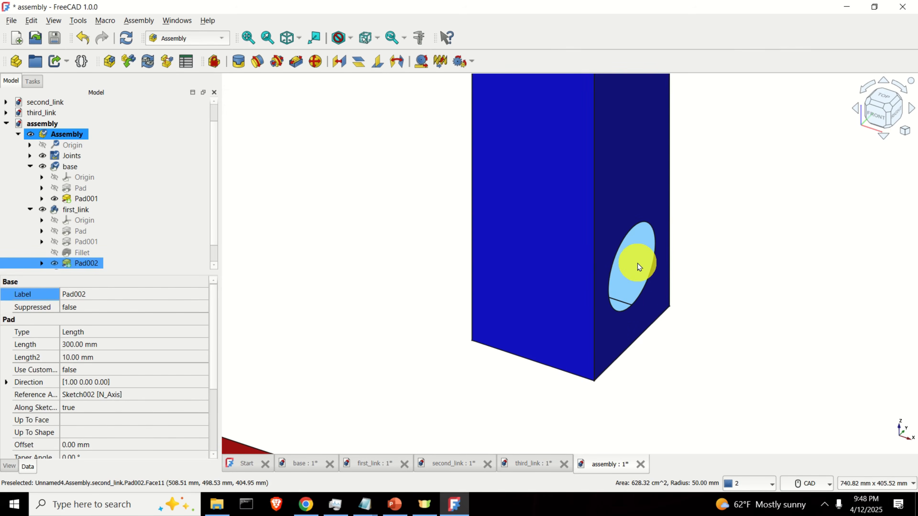
{"action": "left_click", "coordinate": [638, 267], "text": "ctrl"}
{"action": "scroll", "coordinate": [426, 267], "scroll_direction": "down", "scroll_amount": 8}
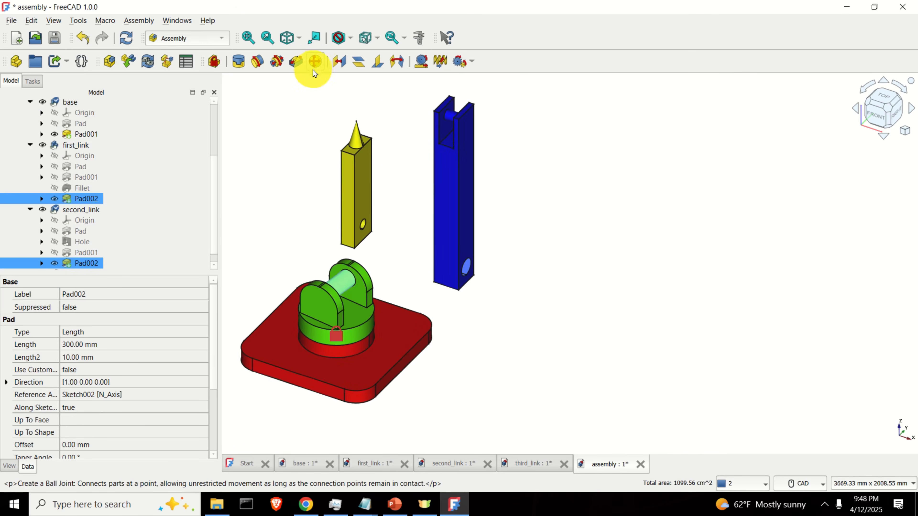
{"action": "left_click", "coordinate": [258, 66]}
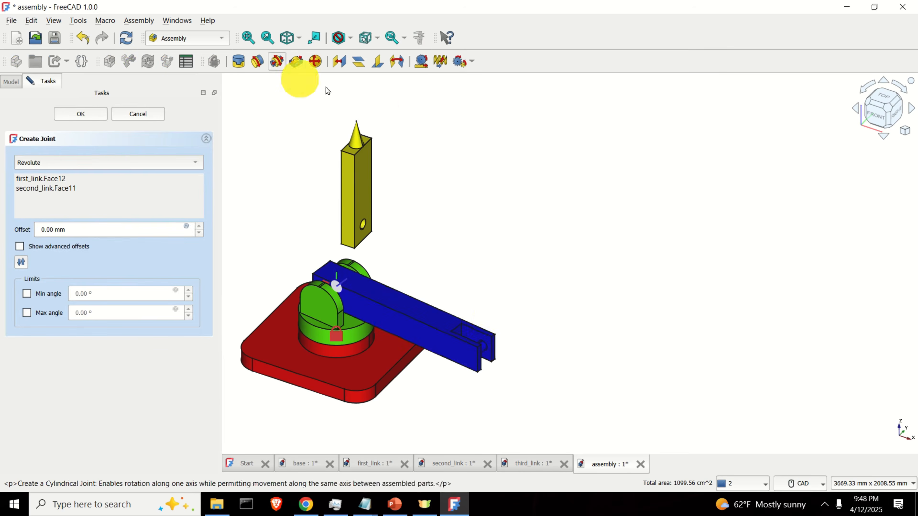
{"action": "left_click_drag", "start_coordinate": [452, 326], "coordinate": [353, 266]}
{"action": "left_click", "coordinate": [80, 114]}
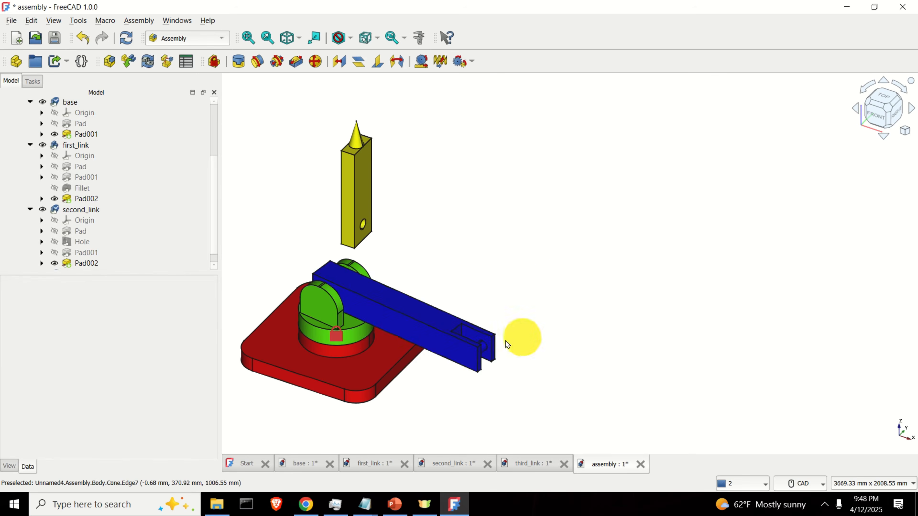
Swing the blue second link upward and add a Revolute joint between its end pin face and the yellow third link's hole face.
{"action": "left_click_drag", "start_coordinate": [415, 339], "coordinate": [381, 172]}
{"action": "scroll", "coordinate": [352, 162], "scroll_direction": "up", "scroll_amount": 3}
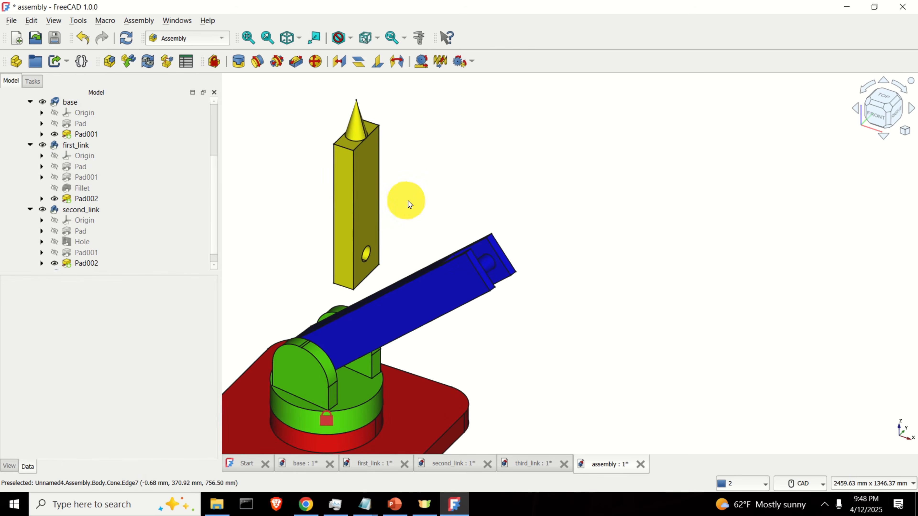
{"action": "scroll", "coordinate": [502, 273], "scroll_direction": "up", "scroll_amount": 2}
{"action": "middle_click_drag", "start_coordinate": [592, 271], "coordinate": [545, 283]}
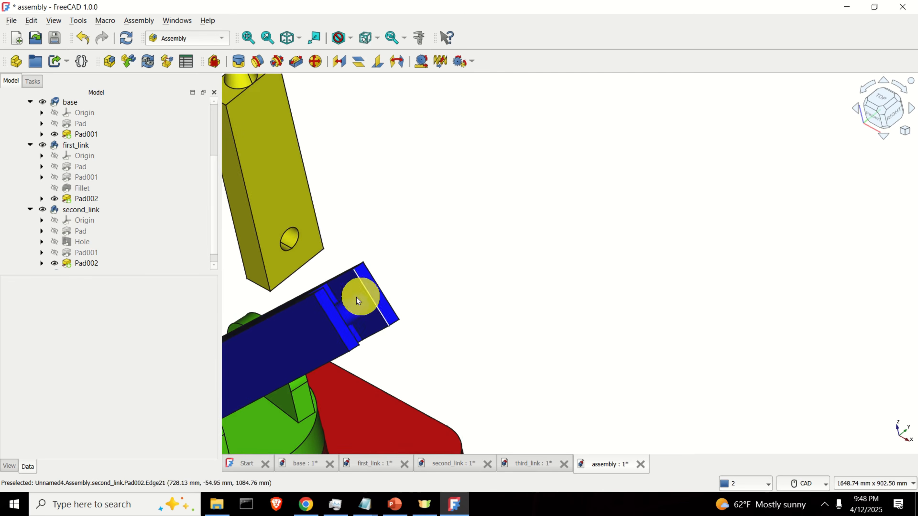
{"action": "left_click", "coordinate": [356, 310]}
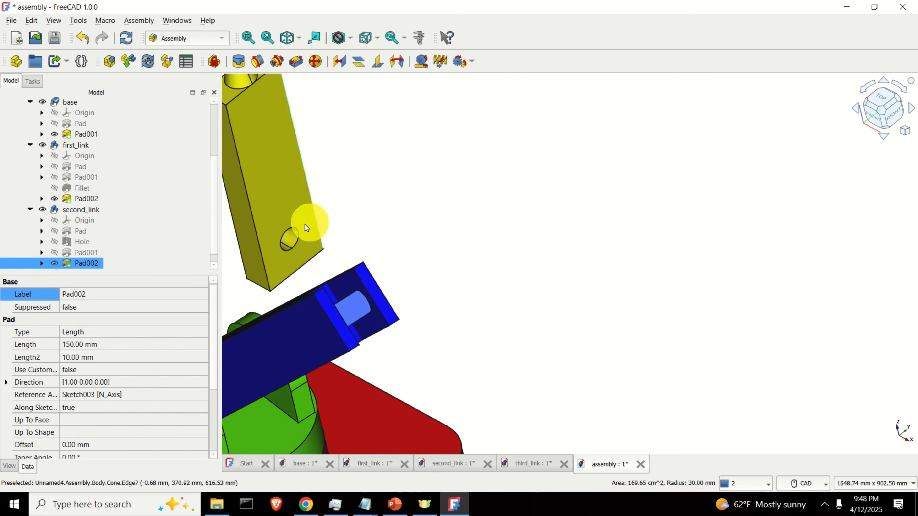
{"action": "scroll", "coordinate": [295, 236], "scroll_direction": "up", "scroll_amount": 4}
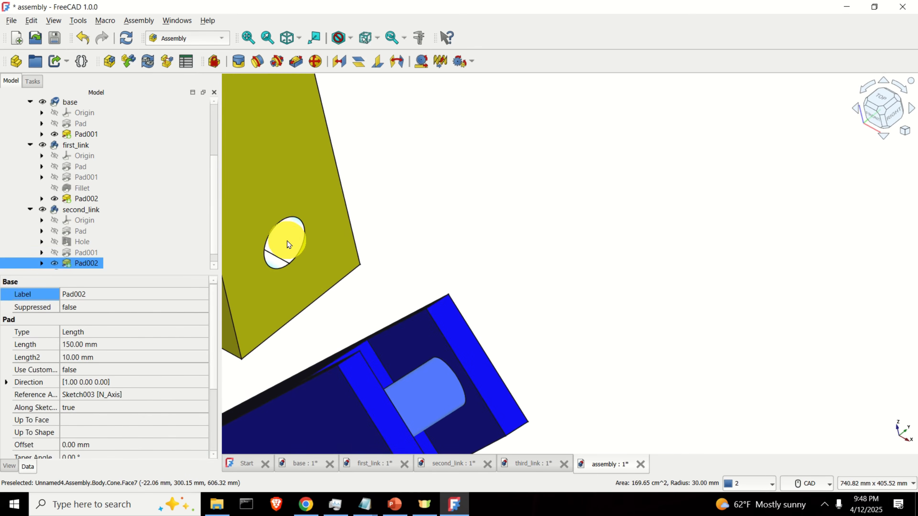
{"action": "left_click", "coordinate": [287, 240], "text": "ctrl"}
{"action": "scroll", "coordinate": [452, 240], "scroll_direction": "down", "scroll_amount": 5}
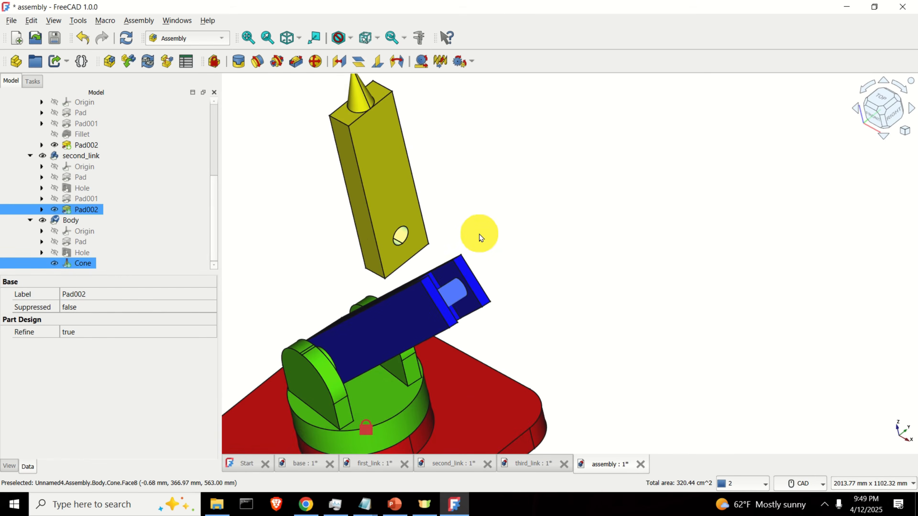
{"action": "scroll", "coordinate": [480, 234], "scroll_direction": "down", "scroll_amount": 2}
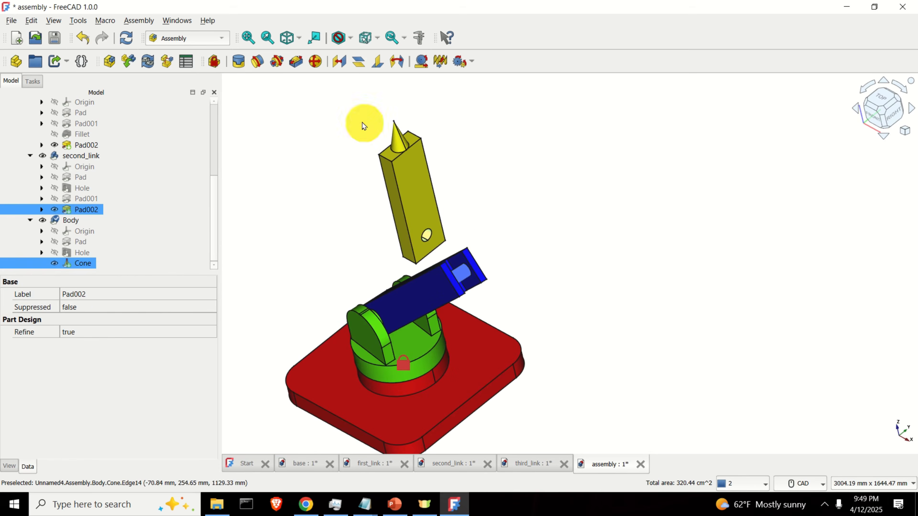
{"action": "left_click", "coordinate": [259, 67]}
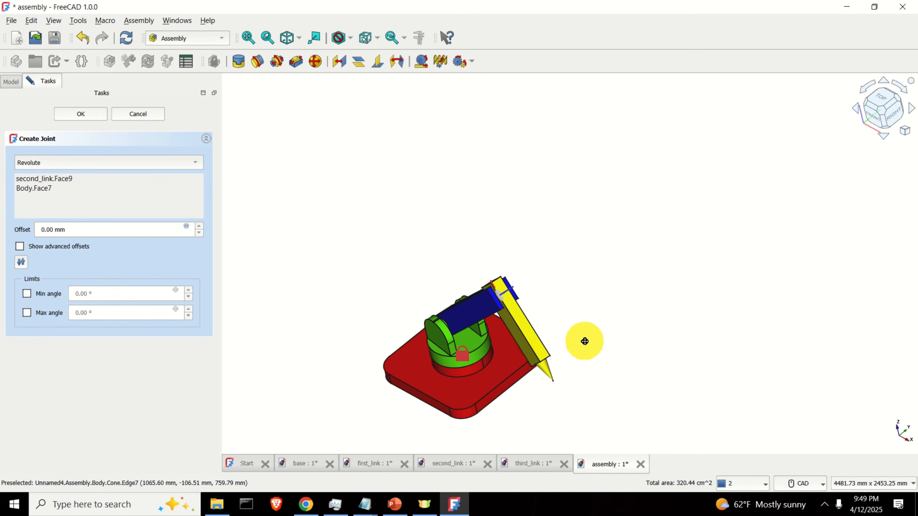
Swing the arm's links about their joints to test the motion, leaving the blue link leaning up and the yellow link angled downward.
{"action": "middle_click_drag", "start_coordinate": [584, 342], "coordinate": [541, 300]}
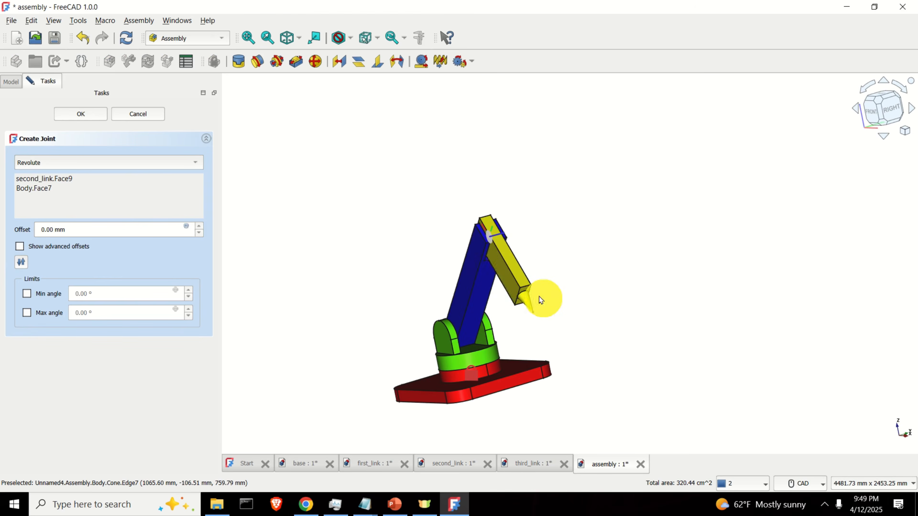
{"action": "left_click_drag", "start_coordinate": [490, 276], "coordinate": [515, 309]}
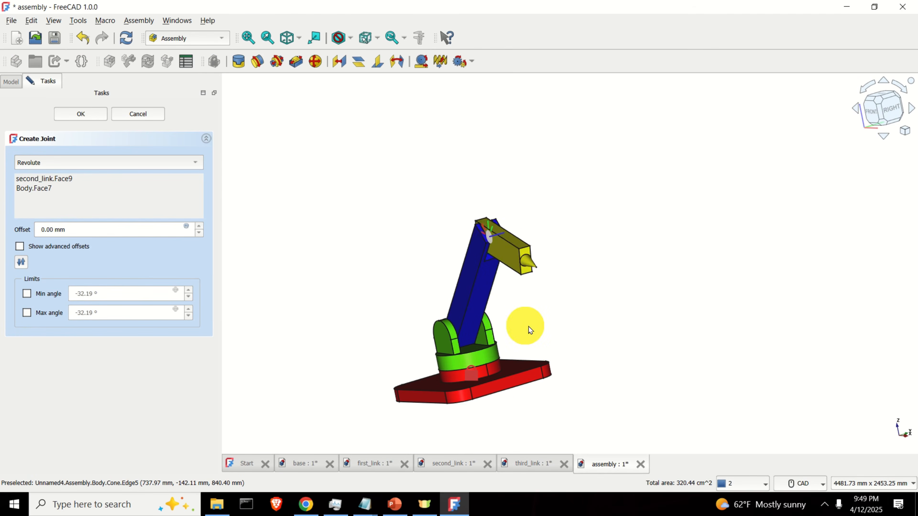
{"action": "scroll", "coordinate": [528, 326], "scroll_direction": "up", "scroll_amount": 2}
{"action": "mouse_move", "coordinate": [479, 375]}
{"action": "left_mouse_down"}
{"action": "mouse_move", "coordinate": [439, 378]}
{"action": "mouse_move", "coordinate": [482, 368]}
{"action": "mouse_move", "coordinate": [471, 370]}
{"action": "left_mouse_up"}
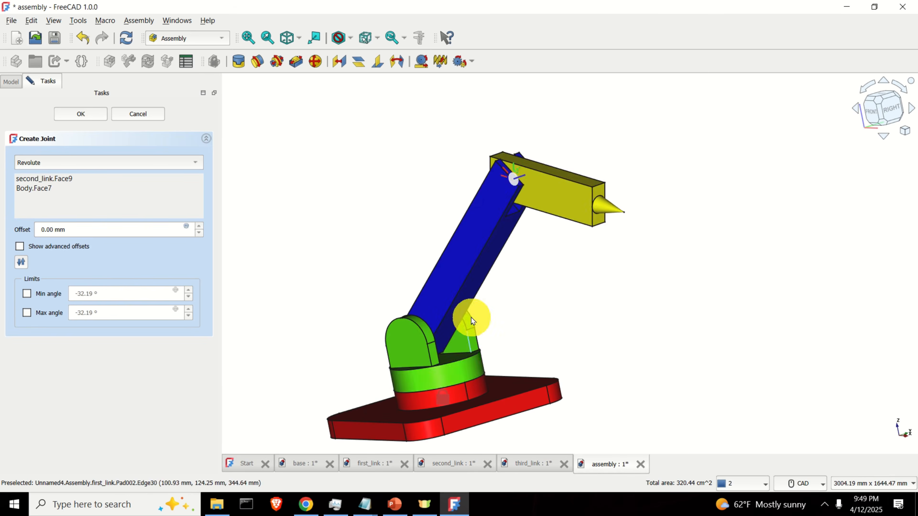
{"action": "mouse_move", "coordinate": [471, 317]}
{"action": "left_mouse_down"}
{"action": "mouse_move", "coordinate": [445, 260]}
{"action": "mouse_move", "coordinate": [418, 238]}
{"action": "mouse_move", "coordinate": [508, 248]}
{"action": "mouse_move", "coordinate": [554, 187]}
{"action": "mouse_move", "coordinate": [514, 256]}
{"action": "mouse_move", "coordinate": [539, 297]}
{"action": "mouse_move", "coordinate": [603, 351]}
{"action": "mouse_move", "coordinate": [462, 260]}
{"action": "mouse_move", "coordinate": [496, 282]}
{"action": "mouse_move", "coordinate": [487, 320]}
{"action": "left_mouse_up"}
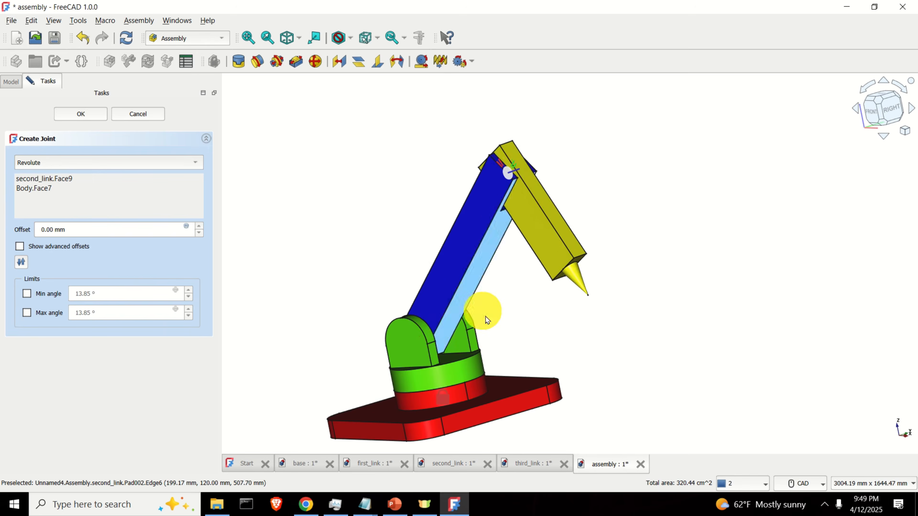